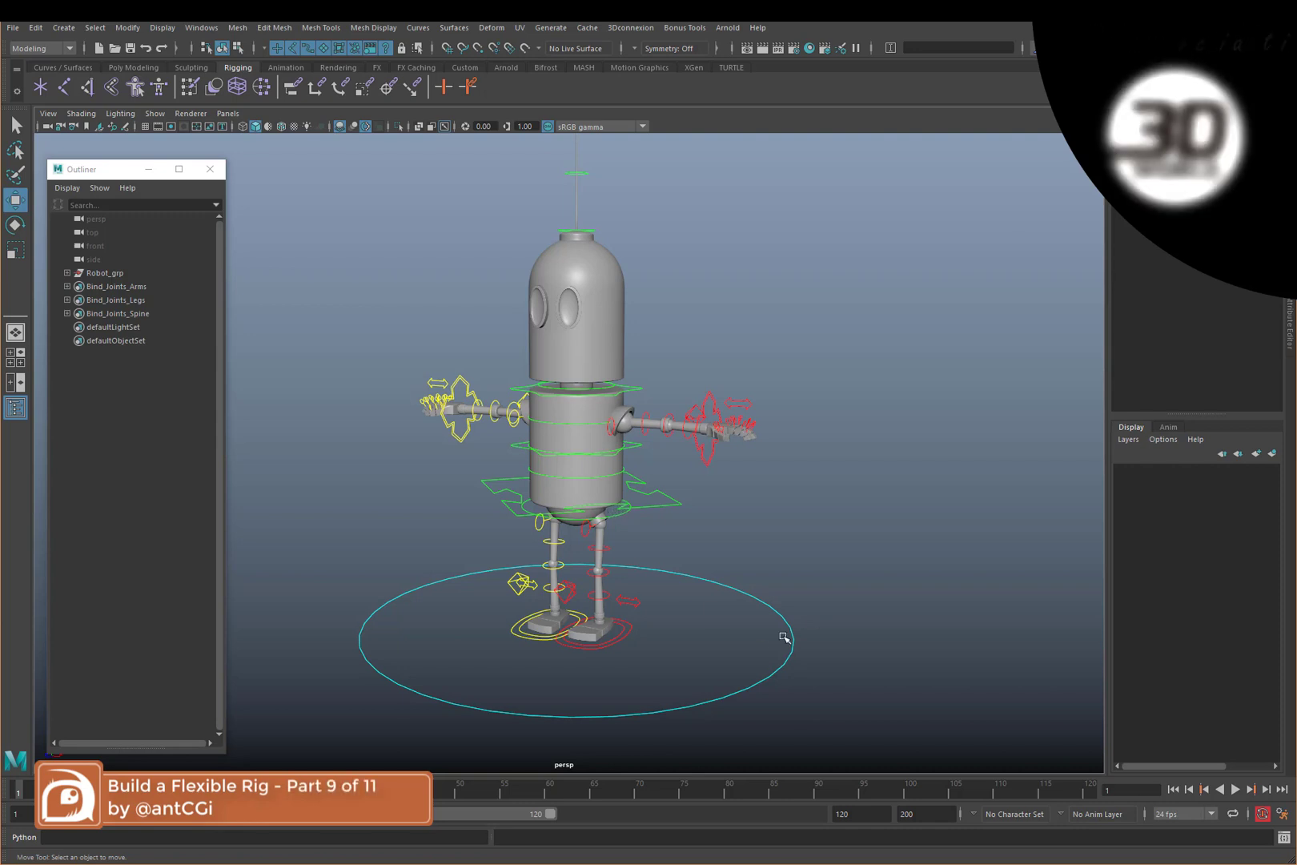
alt+drag(454, 573, 601, 596)
alt+middle_drag(601, 597, 560, 525)
alt+right_drag(560, 524, 663, 458)
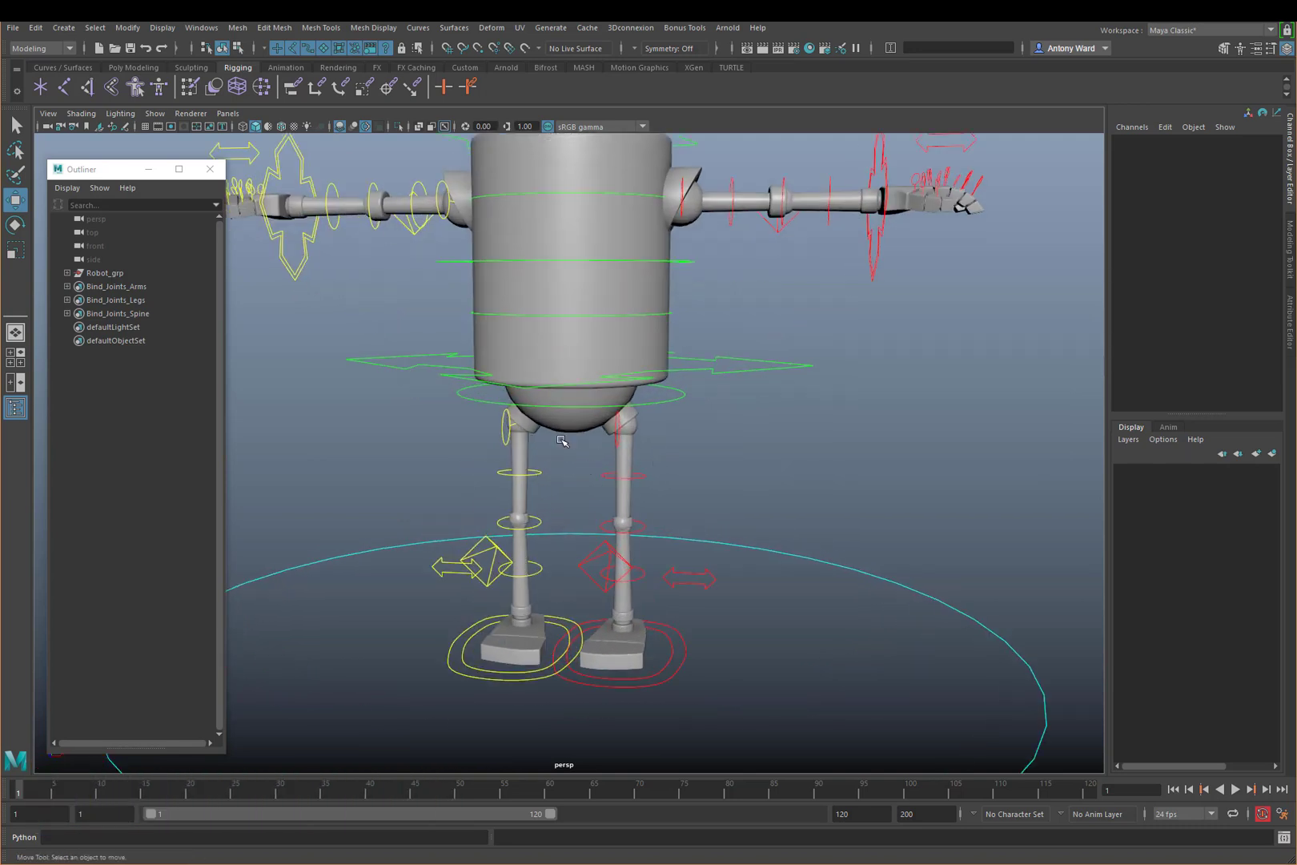
alt+right_drag(568, 484, 654, 448)
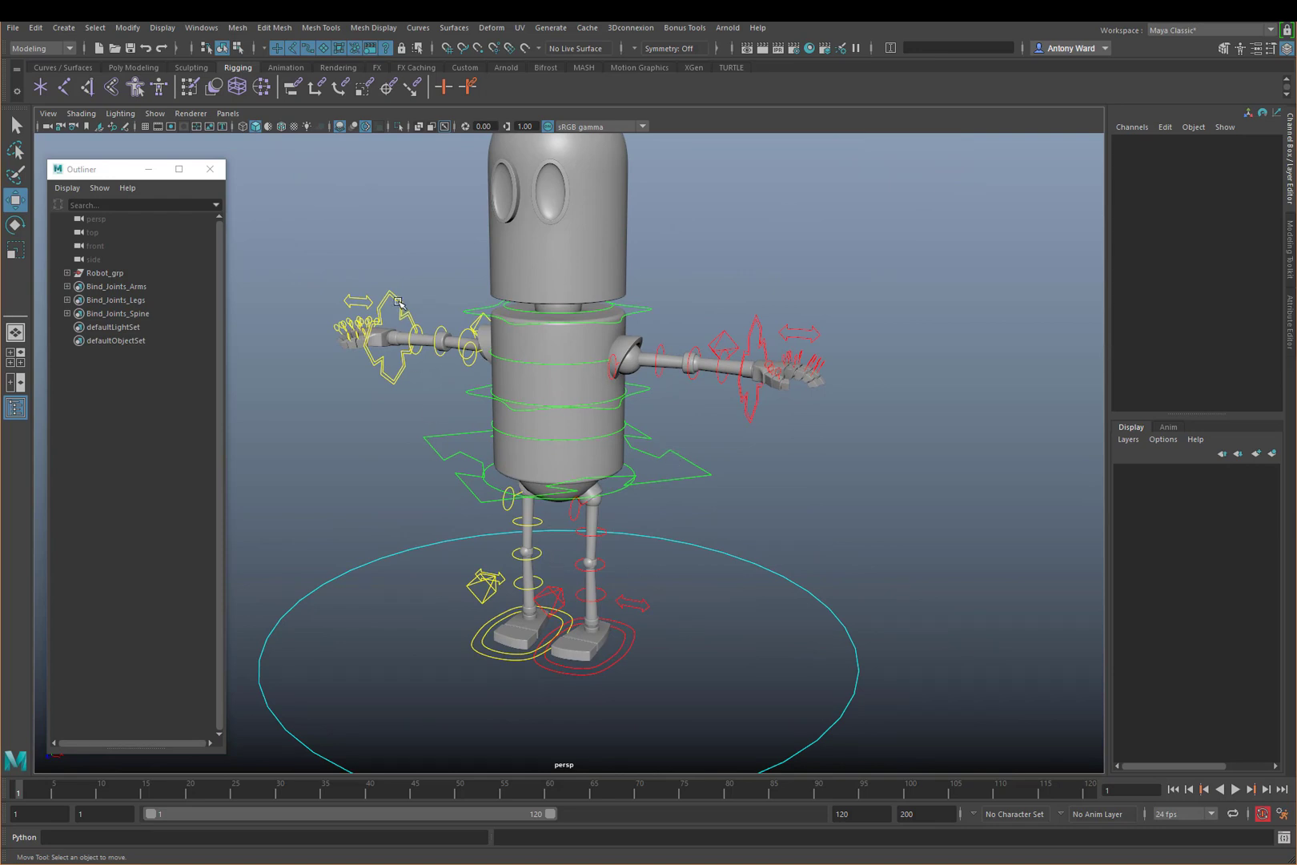
alt+right_drag(776, 521, 622, 486)
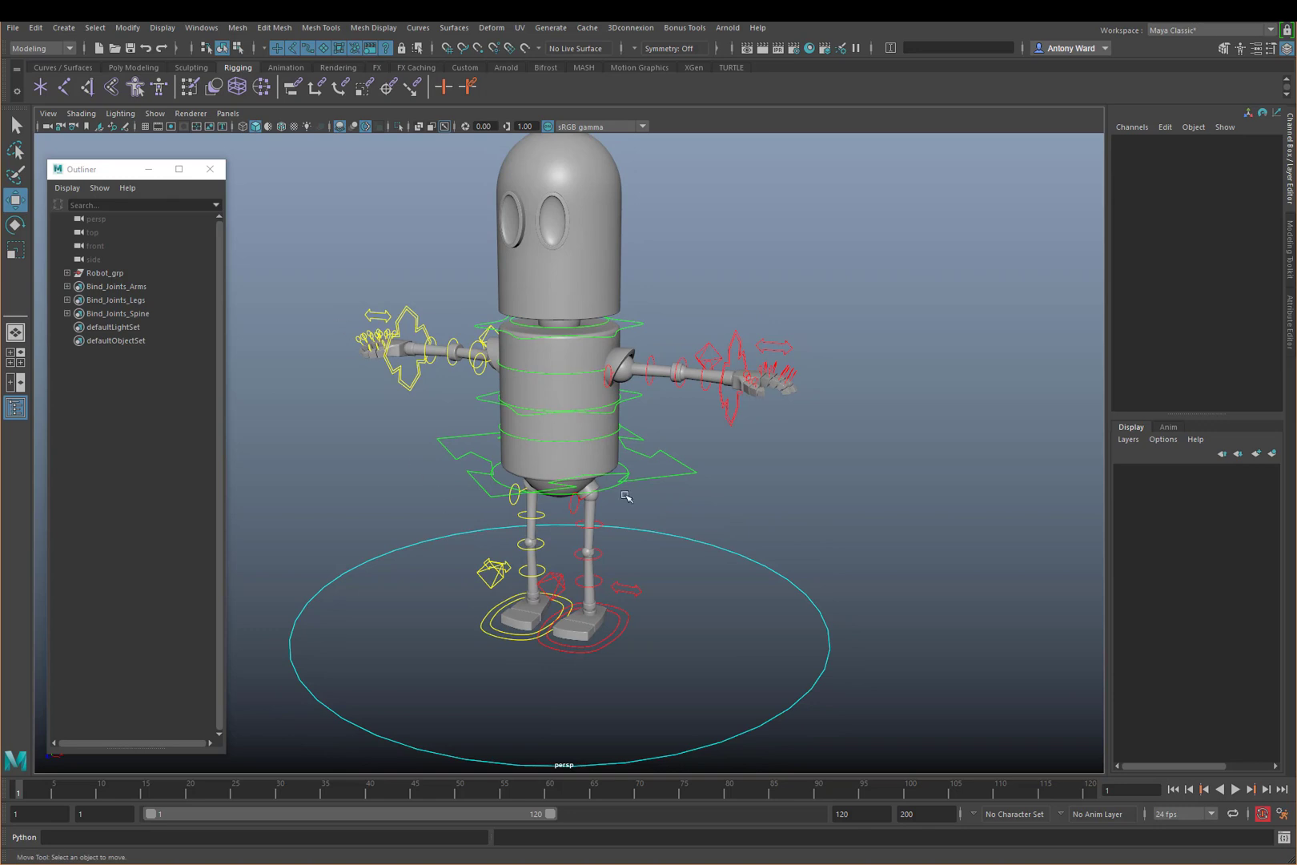
alt+right_drag(557, 449, 725, 491)
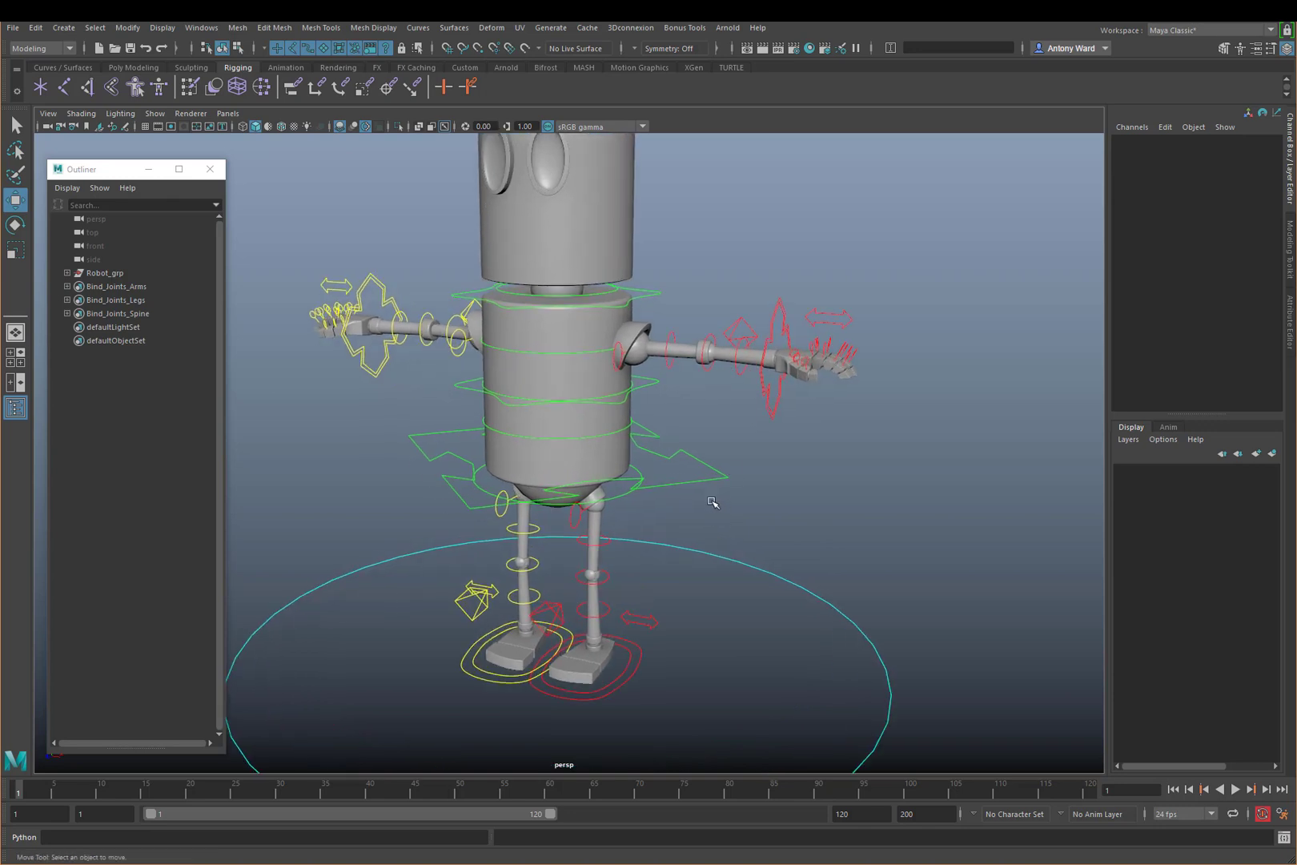
Test the right arm by moving its IK control so the elbow bends, undo the movements and clear the selection
click(377, 362)
alt+drag(376, 362, 438, 485)
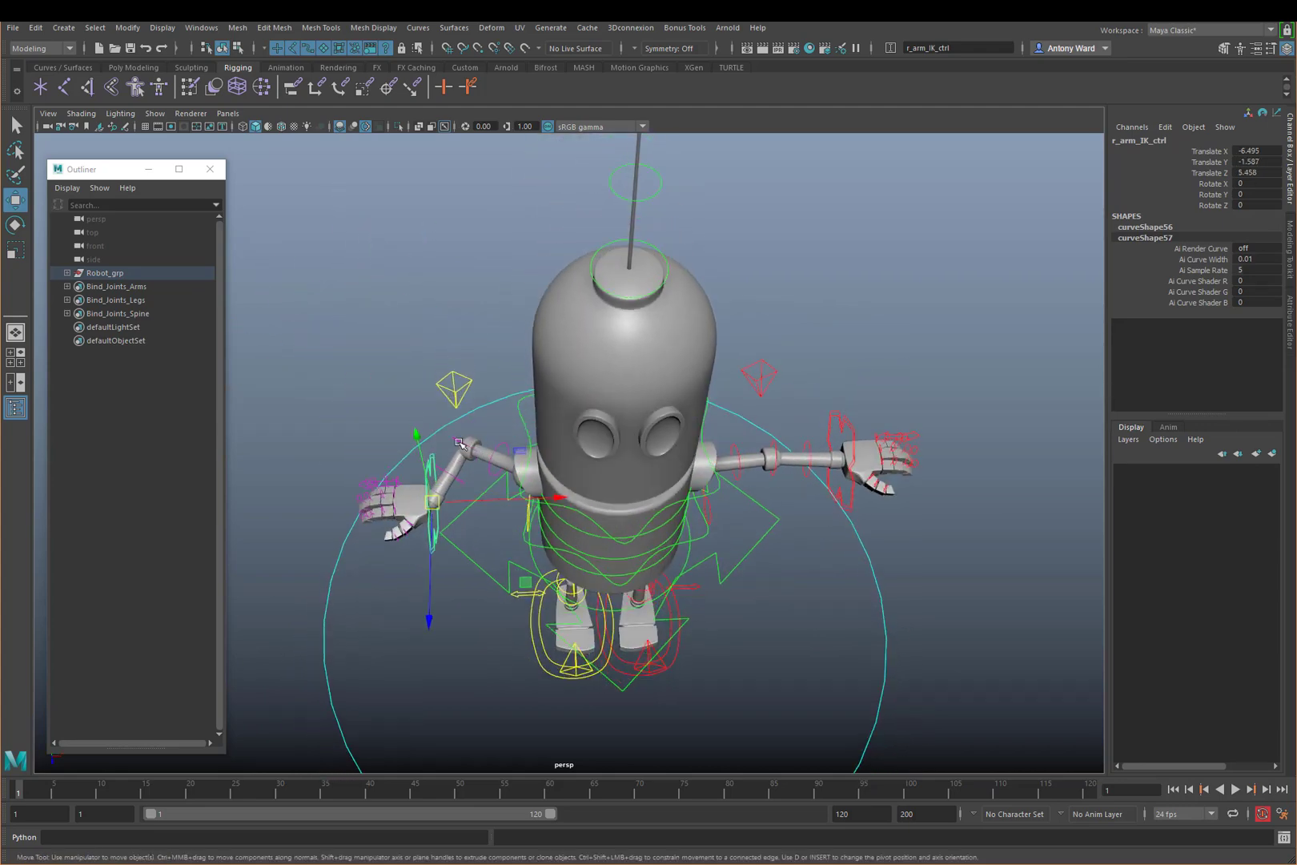
alt+drag(442, 444, 423, 314)
click(429, 344)
middle_drag(424, 315, 428, 340)
key(ctrl+z)
drag(379, 293, 343, 280)
mouse_move(470, 431)
mouse_down()
mouse_move(473, 388)
mouse_move(484, 415)
mouse_move(477, 406)
mouse_up()
key(ctrl+z)
click(453, 342)
key(ctrl+z)
key(ctrl+z)
key(ctrl+z)
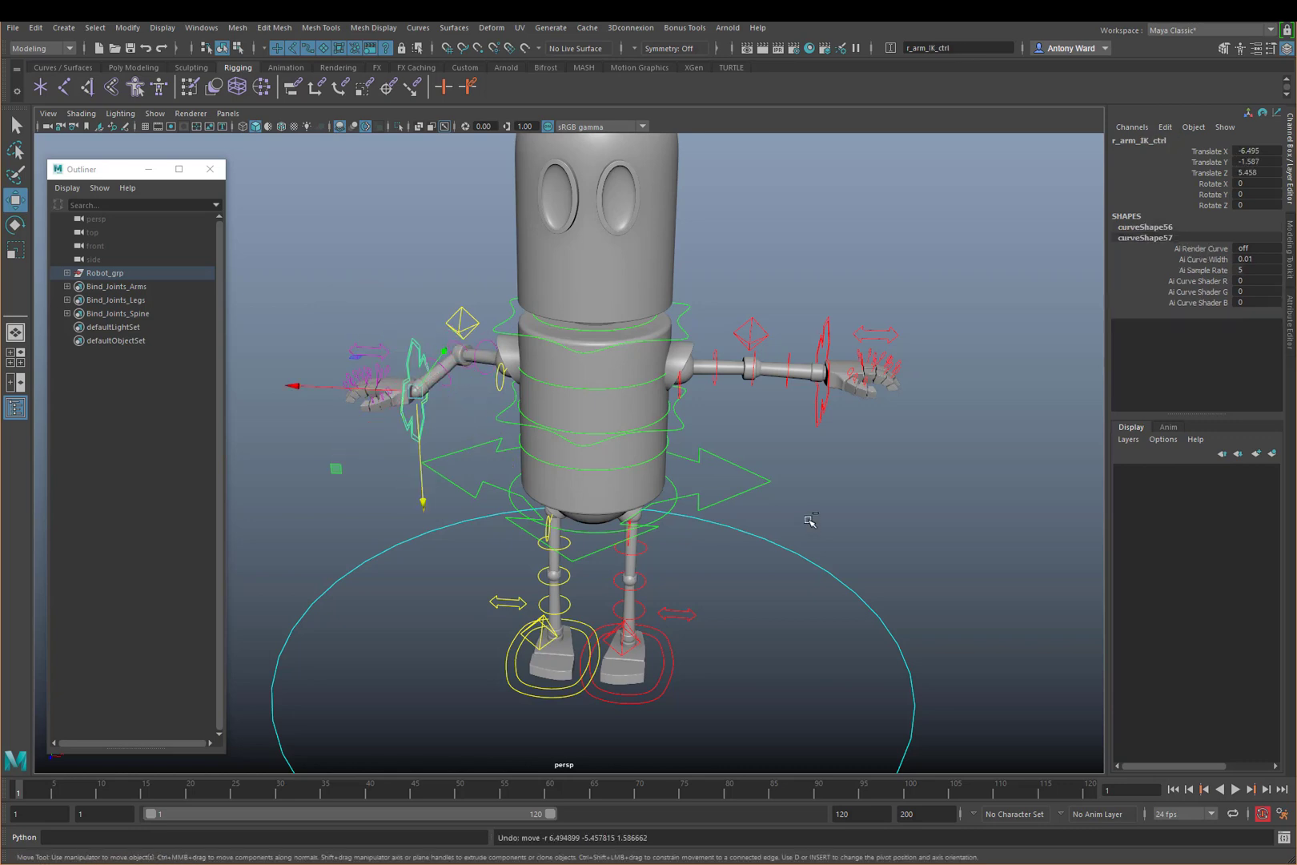
key(ctrl+z)
click(808, 520)
Test the chest control by moving and rotating it, undo both changes and clear the selection
alt+drag(799, 515, 602, 465)
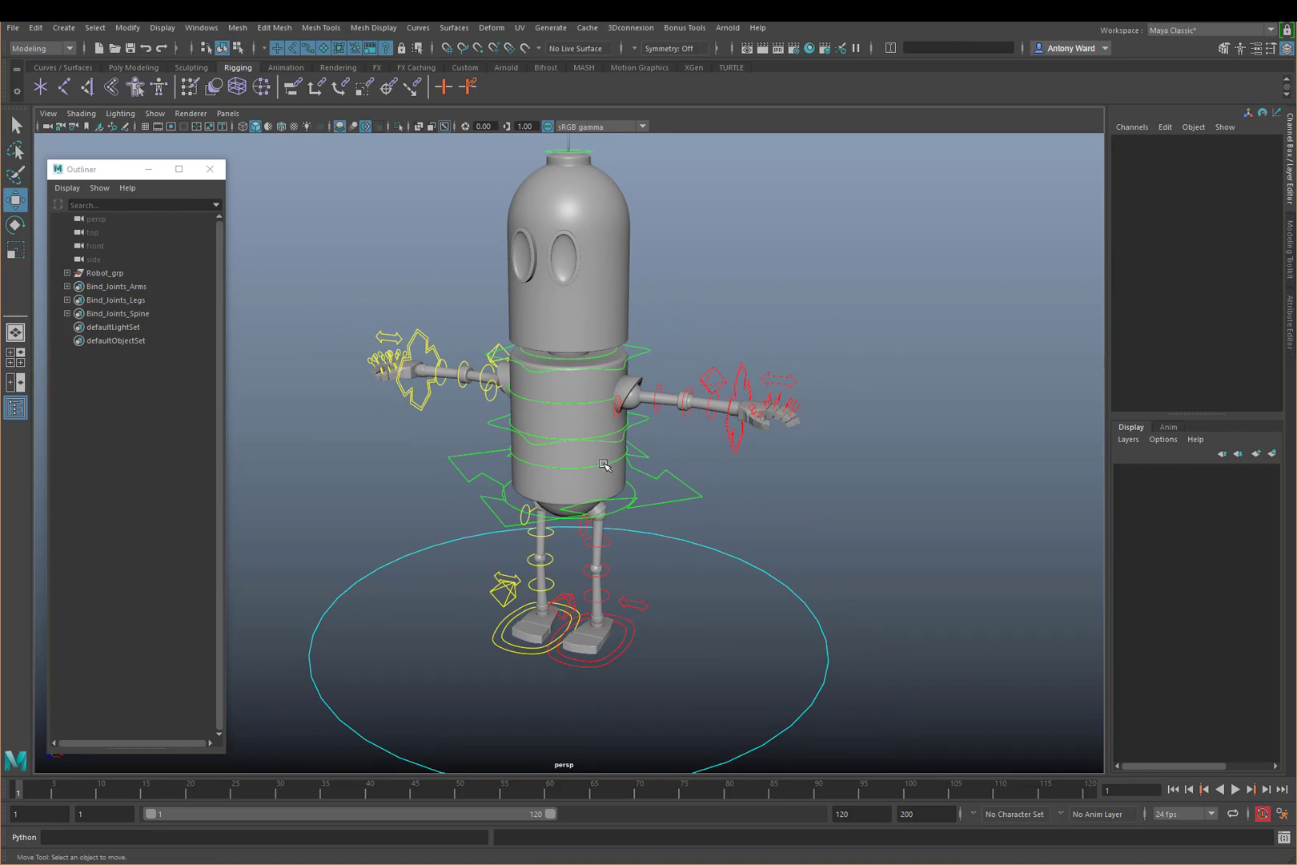
alt+right_drag(610, 527, 695, 516)
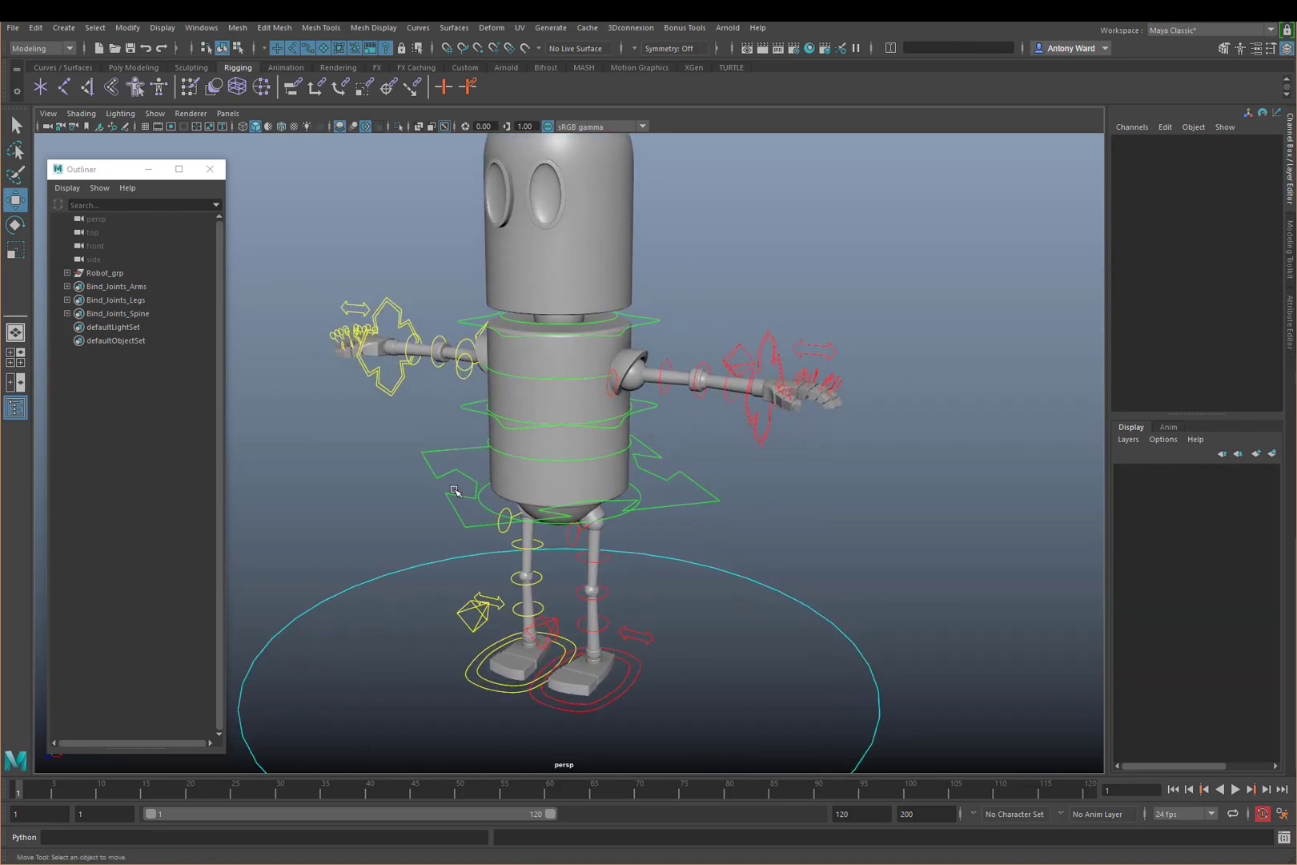
click(632, 445)
mouse_move(668, 453)
mouse_down()
mouse_move(679, 457)
mouse_move(668, 453)
mouse_up()
key(ctrl+z)
key(e)
click(557, 331)
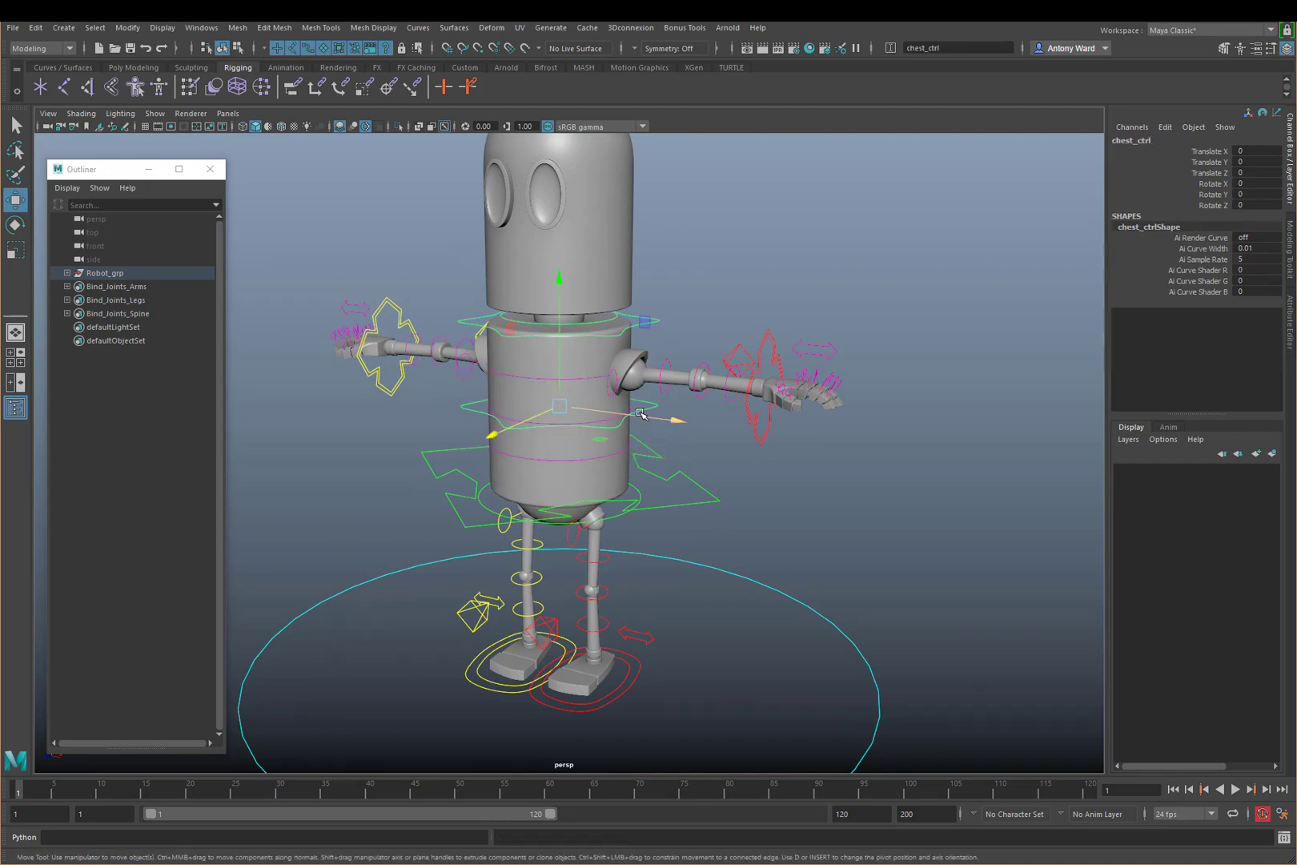
mouse_move(556, 331)
mouse_down()
mouse_move(640, 320)
mouse_move(571, 328)
mouse_move(590, 343)
mouse_move(560, 333)
mouse_up()
key(ctrl+z)
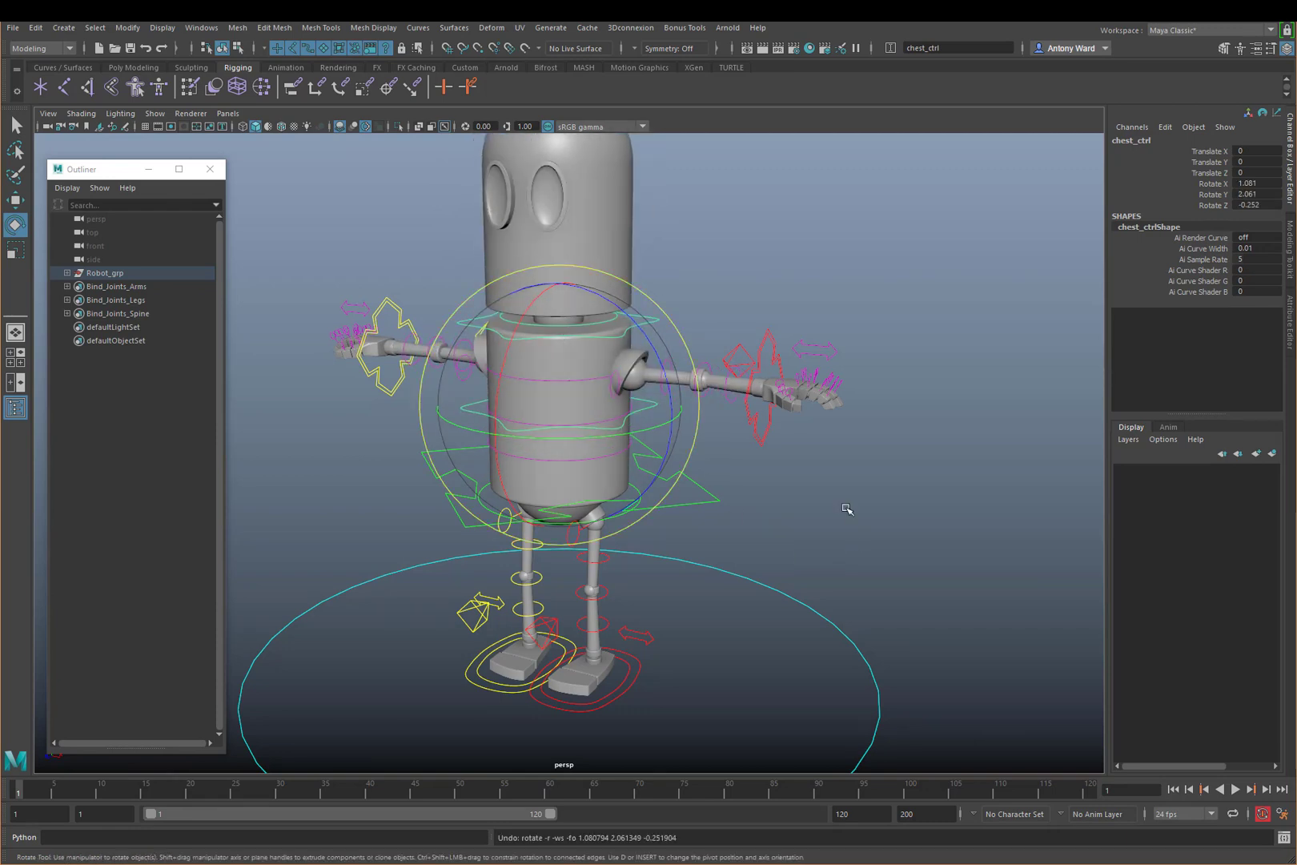
click(846, 509)
Test rotating the hip control around the base of the torso, undo the rotation and clear the selection
click(611, 519)
mouse_move(571, 452)
mouse_down()
mouse_move(584, 428)
mouse_move(552, 449)
mouse_move(587, 475)
mouse_up()
key(ctrl+z)
click(885, 509)
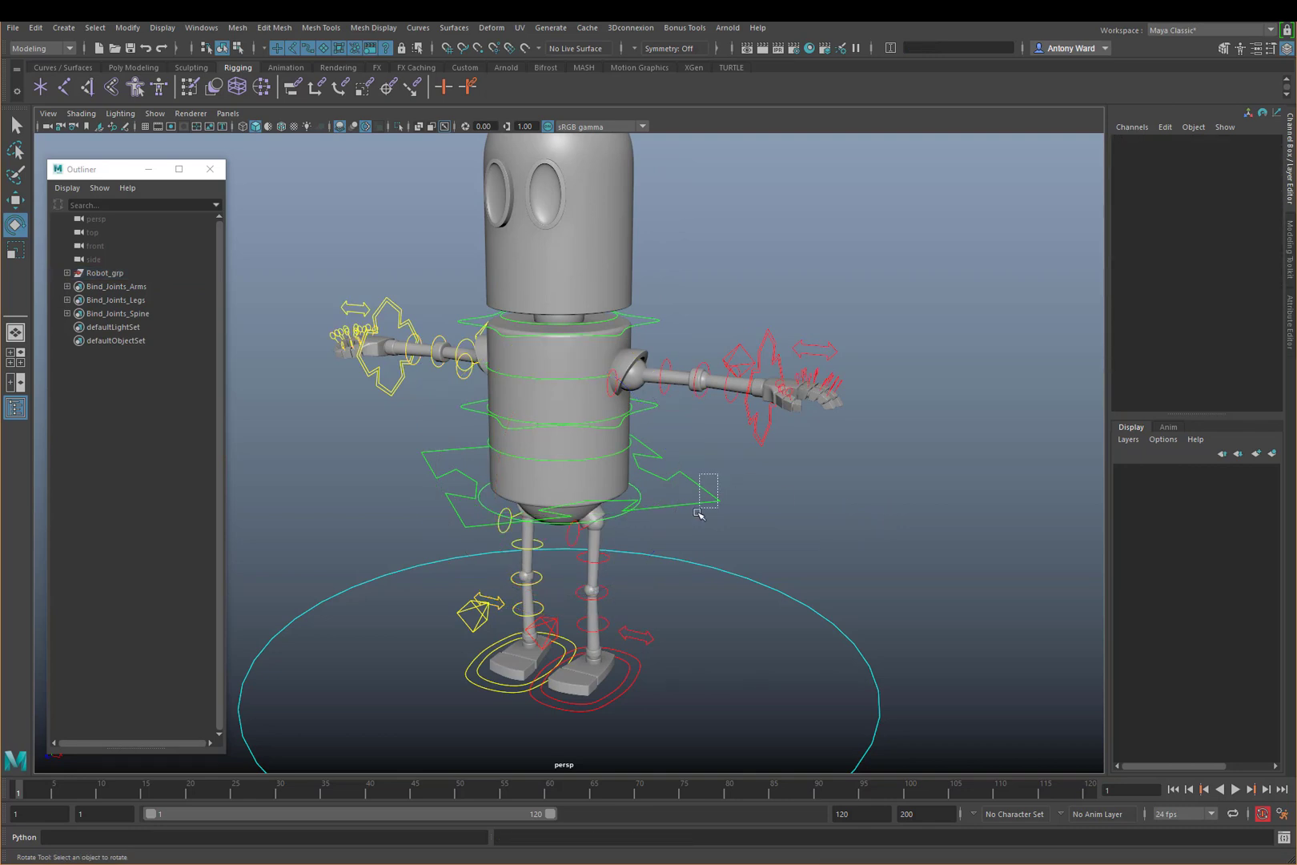
Test the centre-of-gravity control by moving the robot's body with it, and undo the move
click(699, 508)
key(w)
scroll(663, 487, down, 3)
drag(665, 488, 641, 460)
key(ctrl+z)
Test rotating the controls at the neck and on top of the head, undoing each rotation and clearing the selection
alt+drag(764, 435, 851, 515)
scroll(851, 514, up, 3)
click(729, 394)
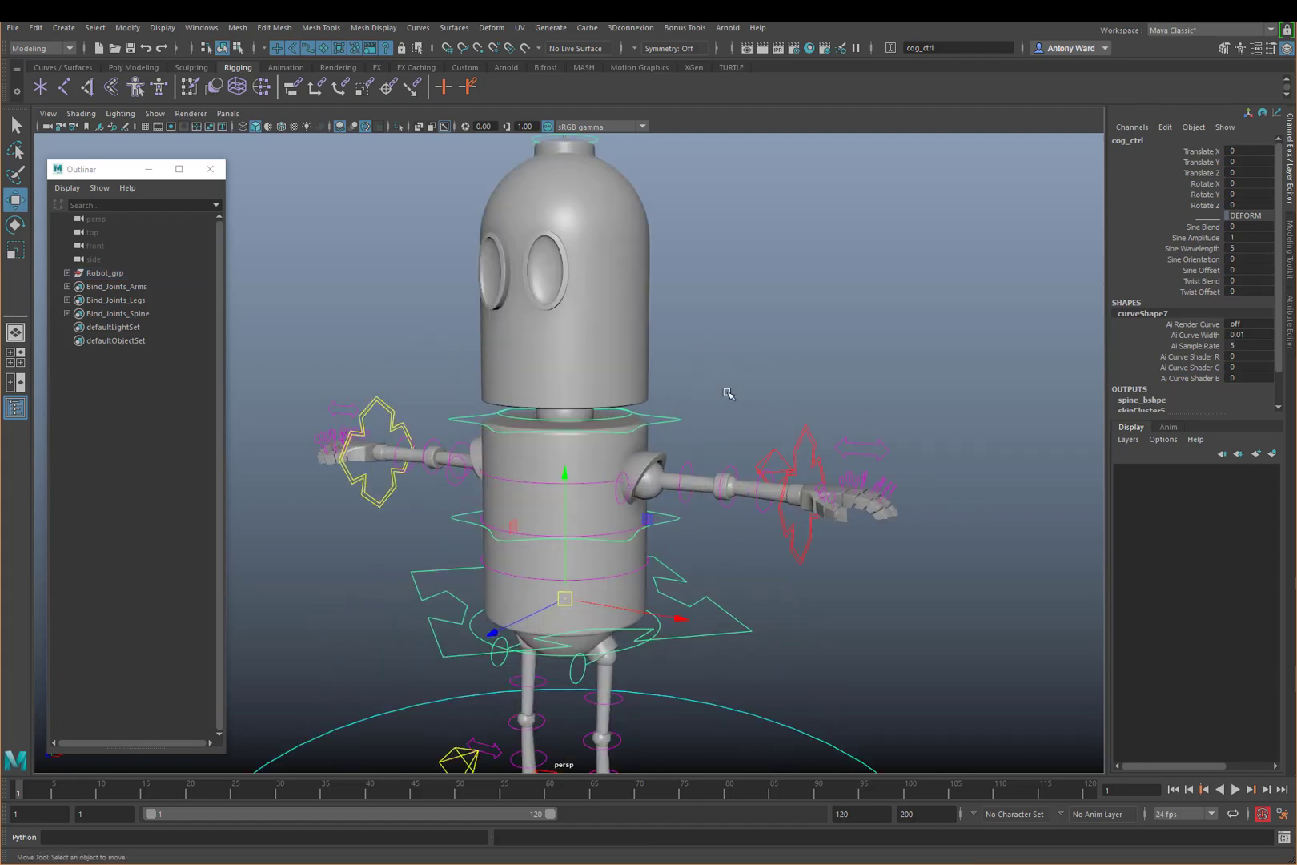
click(633, 417)
key(e)
mouse_move(583, 386)
mouse_down()
mouse_move(560, 378)
mouse_move(600, 383)
mouse_move(577, 377)
mouse_up()
key(ctrl+z)
scroll(764, 278, down, 4)
click(596, 298)
drag(542, 263, 546, 268)
key(ctrl+z)
click(874, 506)
Select all members of the Bind_Joints_Arms set
alt+middle_drag(664, 656, 664, 535)
scroll(664, 535, down, 1)
alt+right_drag(665, 534, 750, 532)
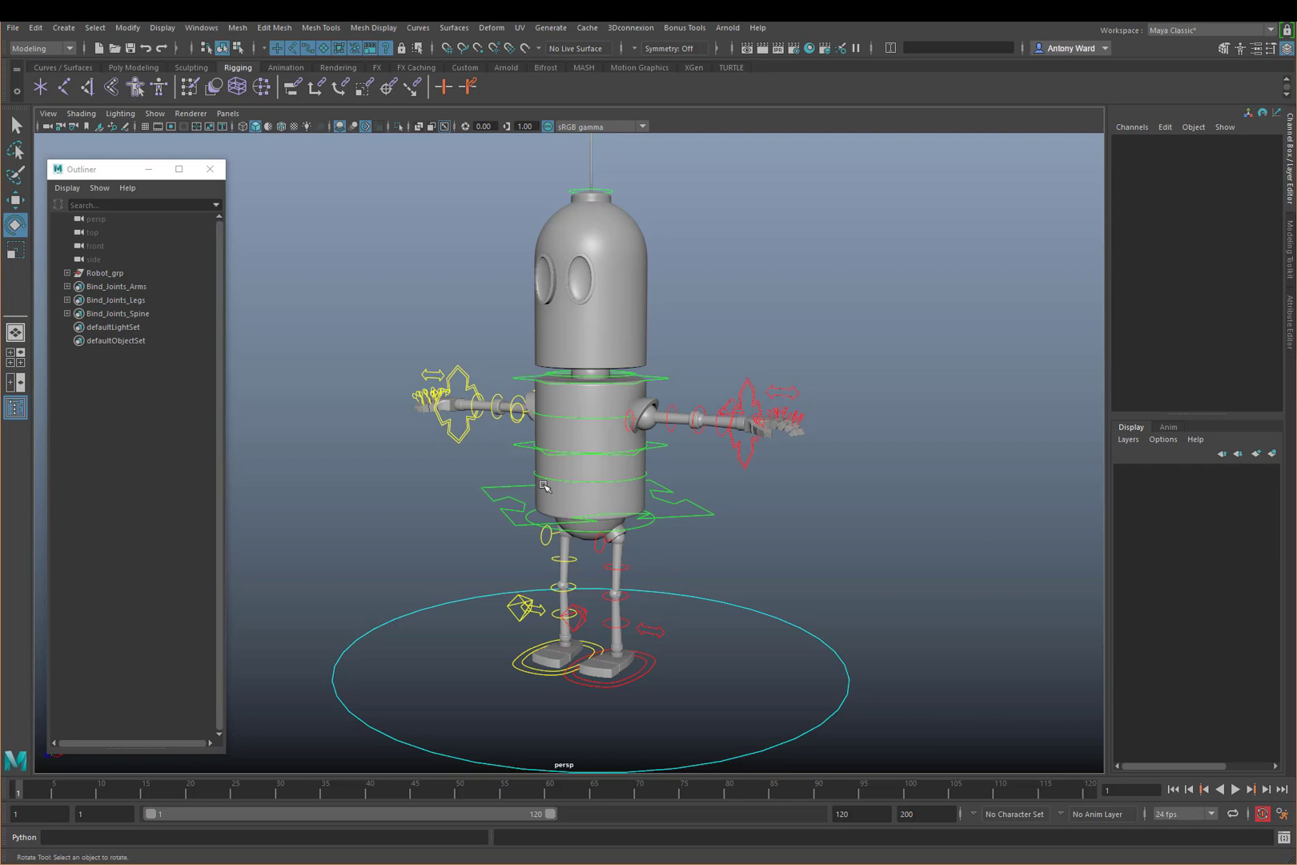
click(119, 289)
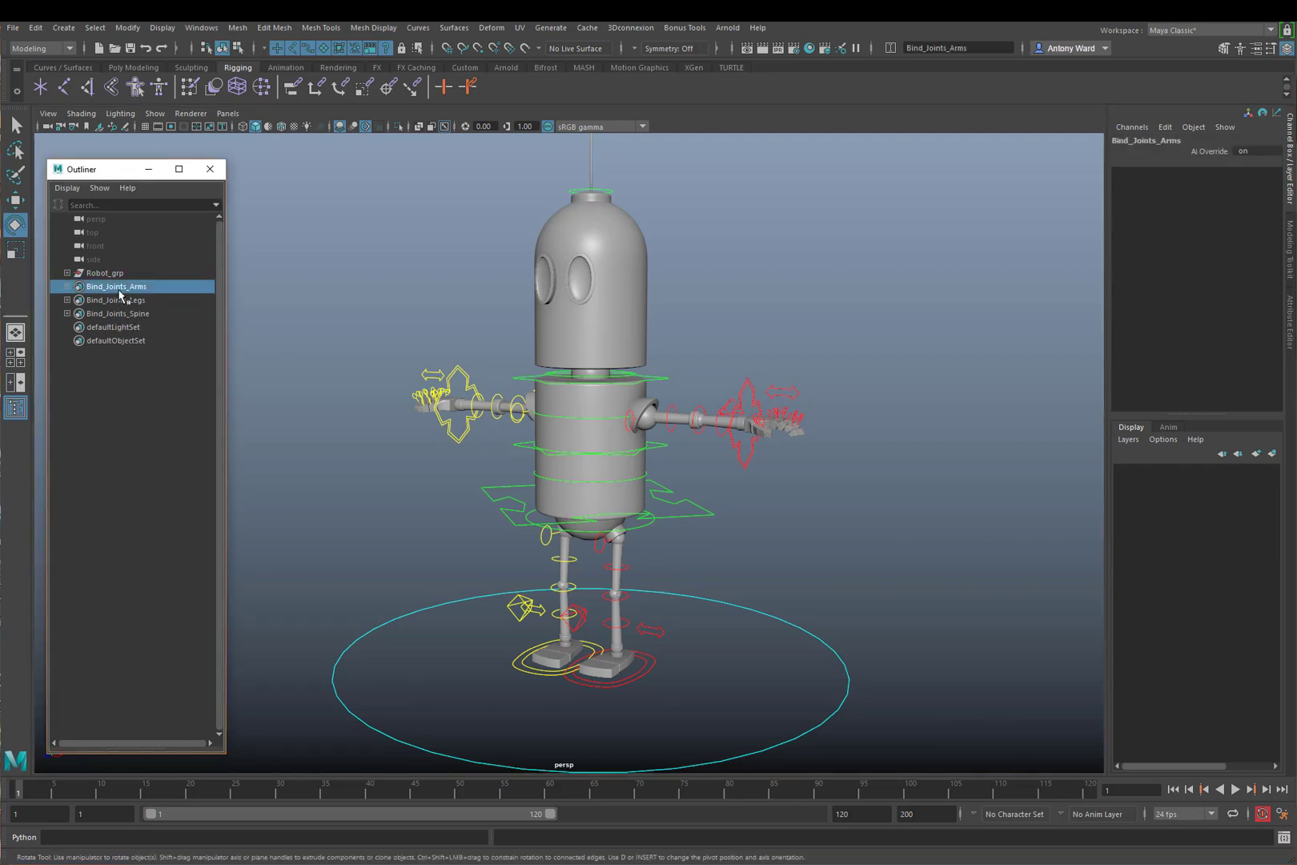
right_click(119, 295)
click(141, 301)
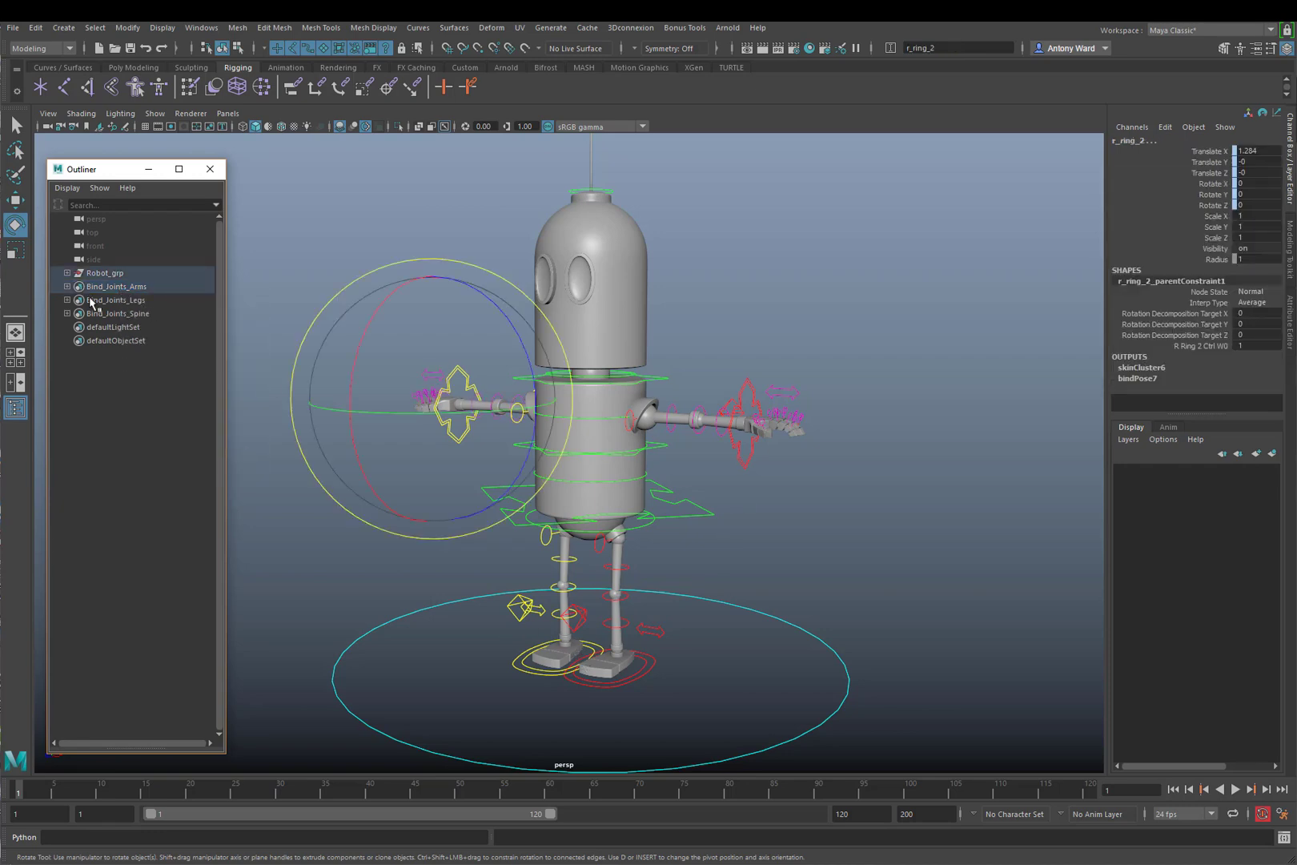
Select the members of the Bind_Joints_Legs set and those of the Bind_Joints_Spine set in turn, and clear the selection
click(134, 301)
right_click(137, 305)
click(140, 313)
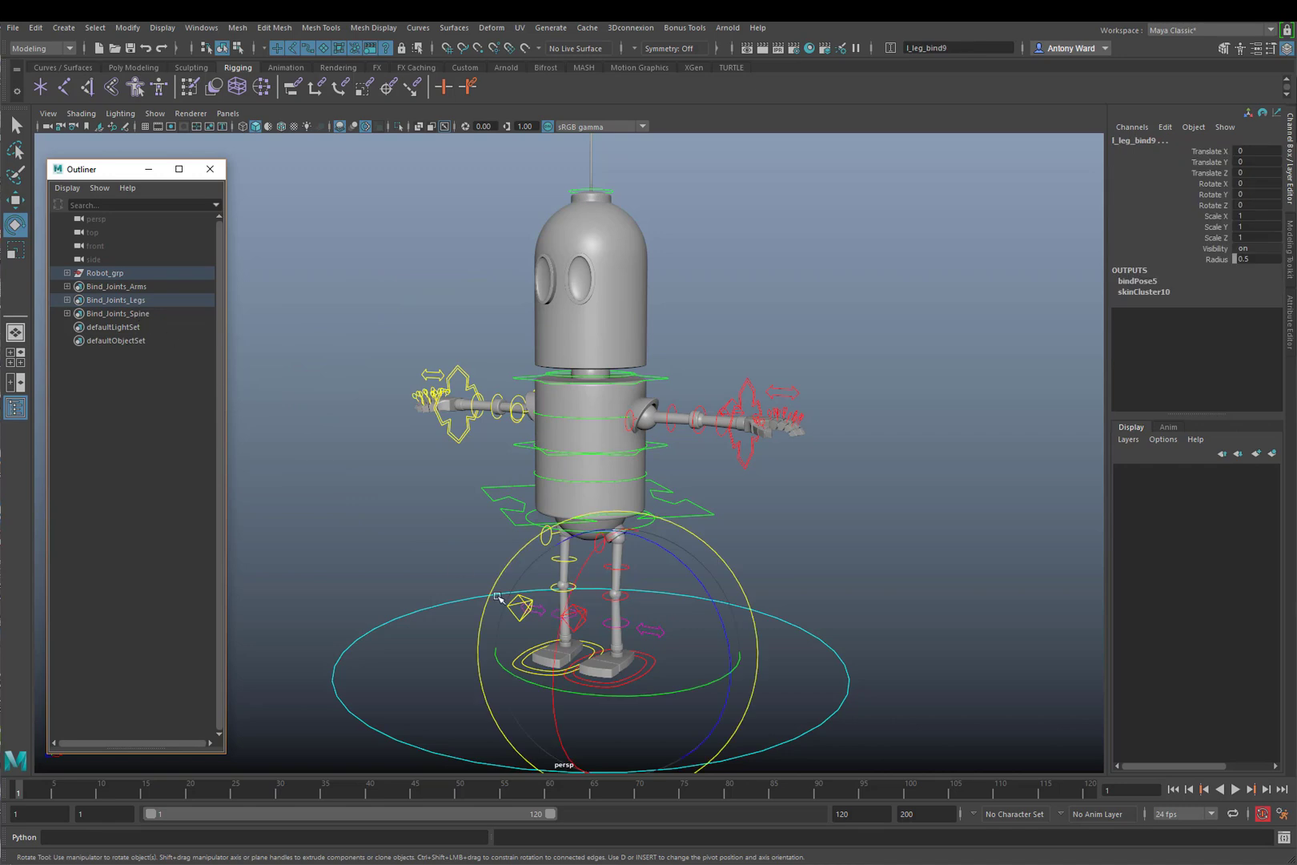
click(107, 315)
right_click(110, 314)
click(129, 323)
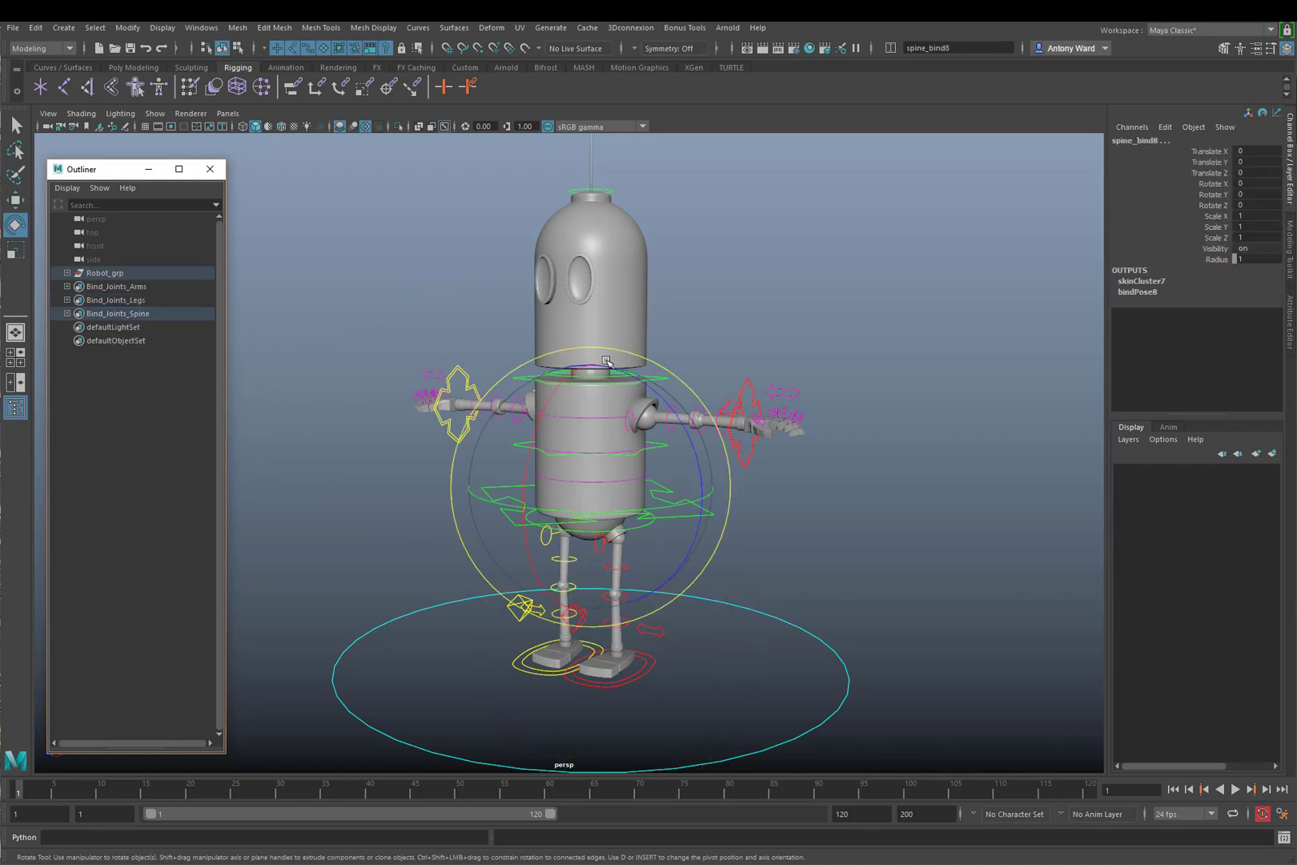
click(842, 383)
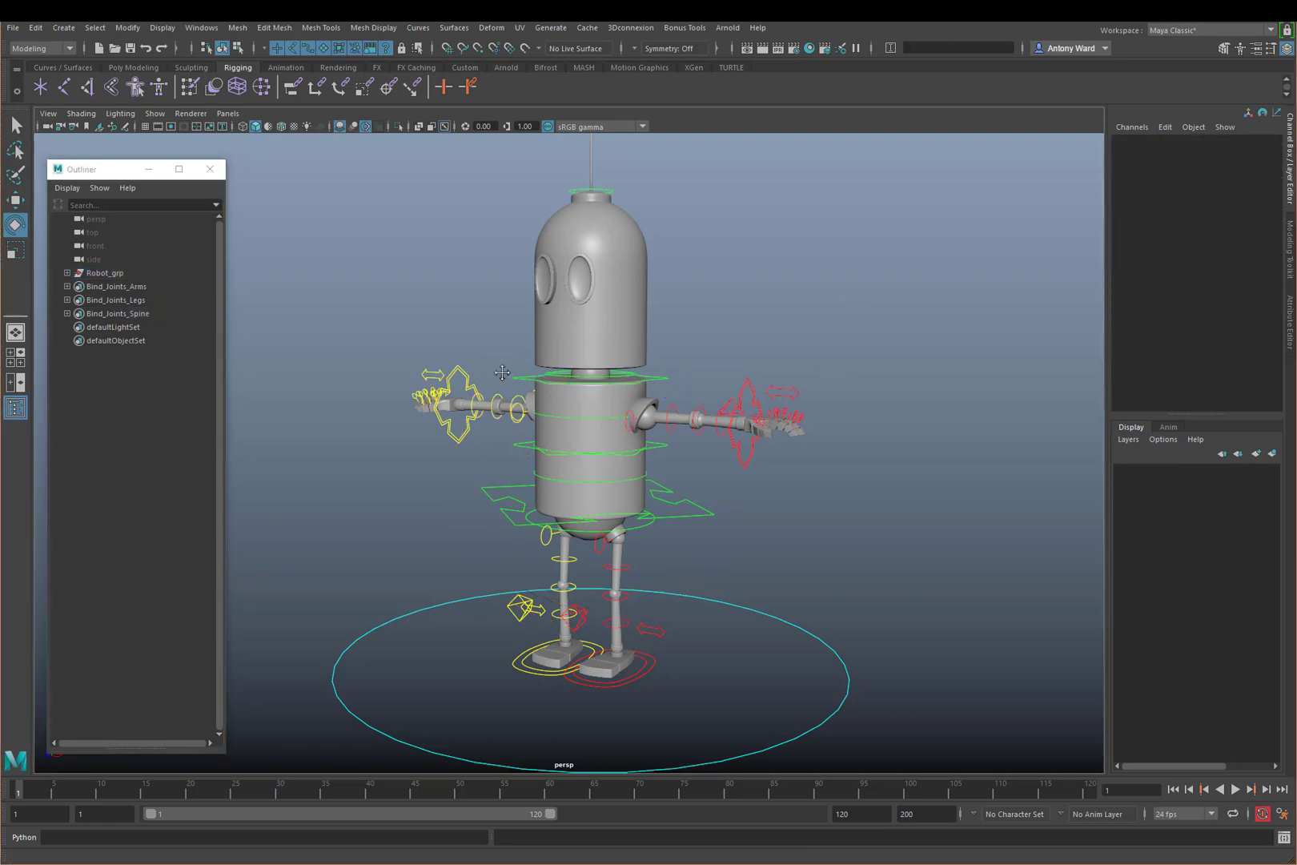
scroll(506, 464, down, 3)
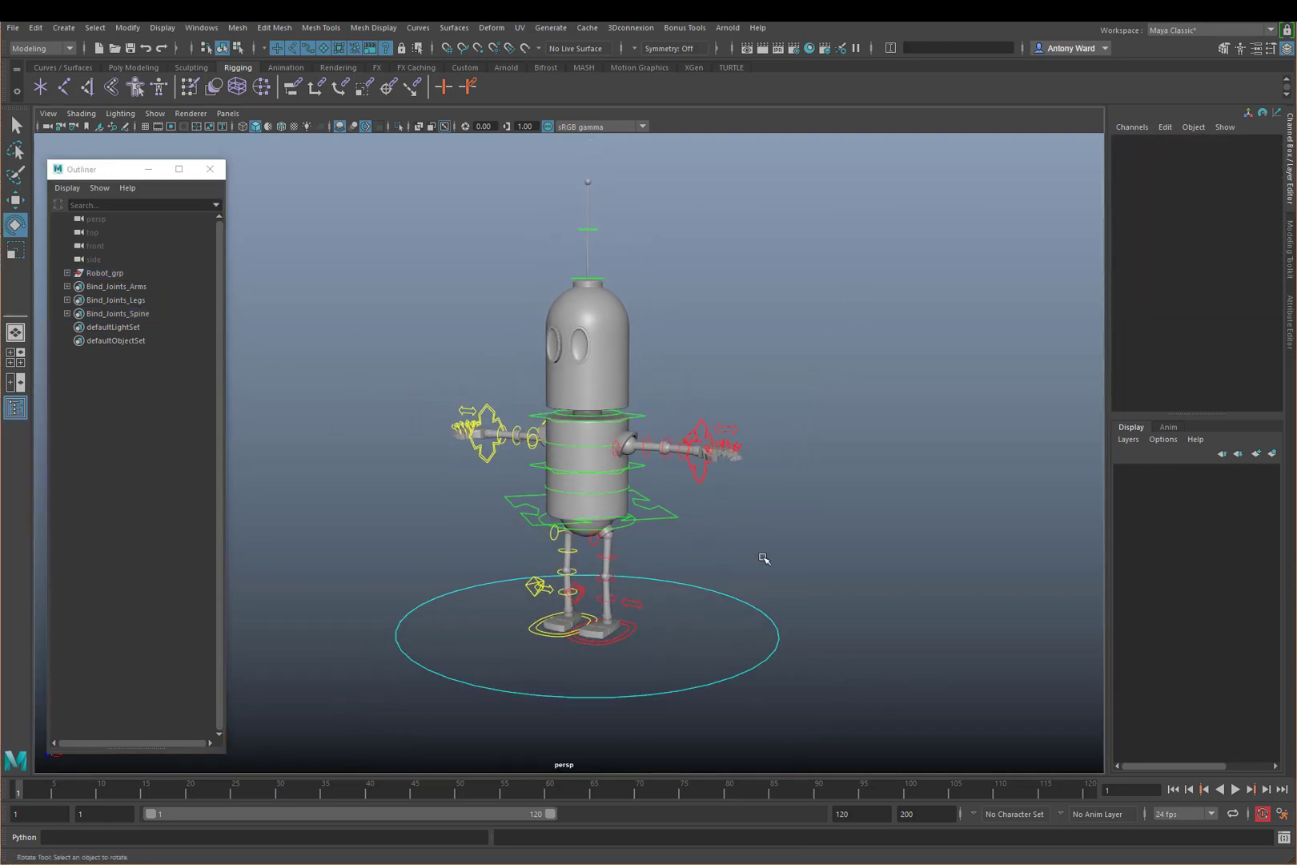
alt+middle_drag(589, 577, 602, 554)
alt+right_drag(602, 554, 669, 515)
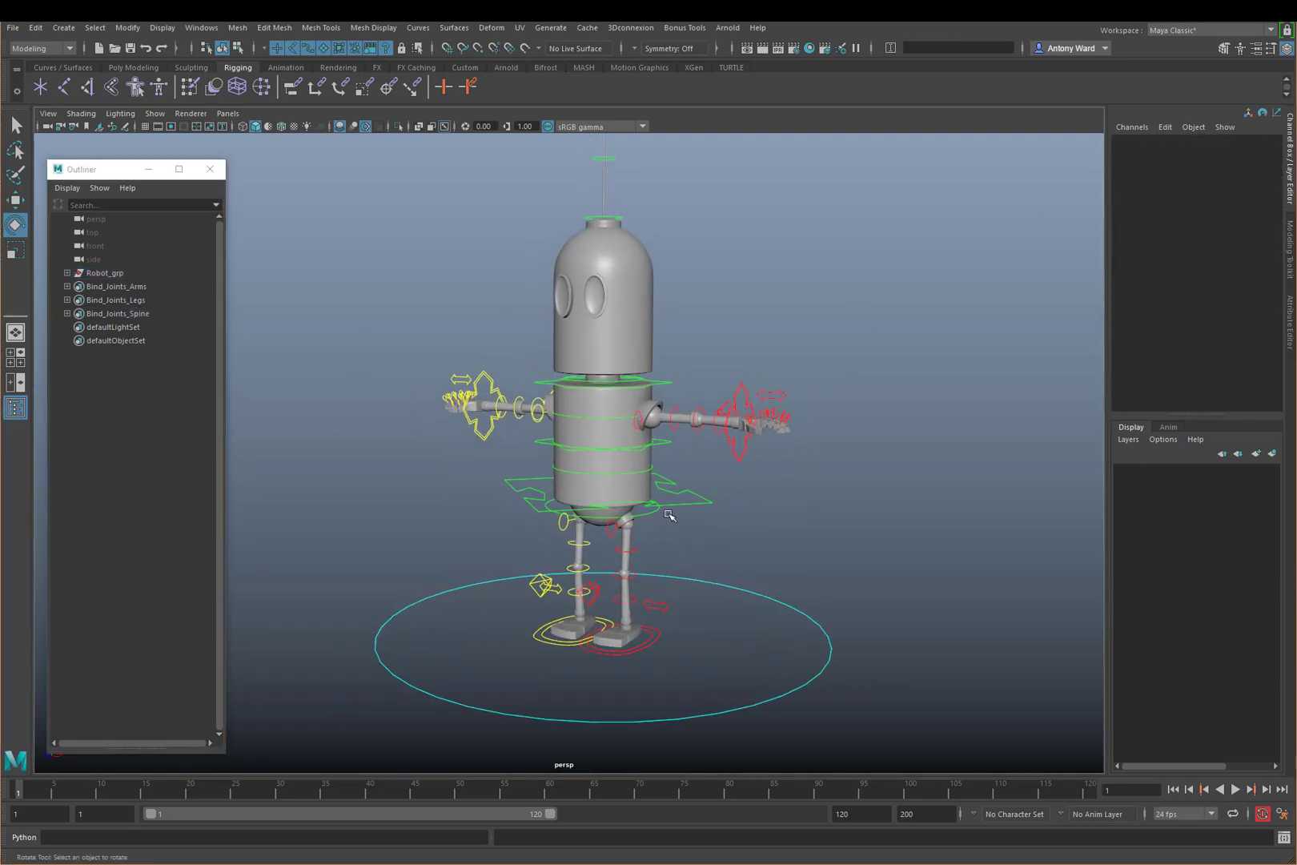
alt+drag(678, 543, 558, 492)
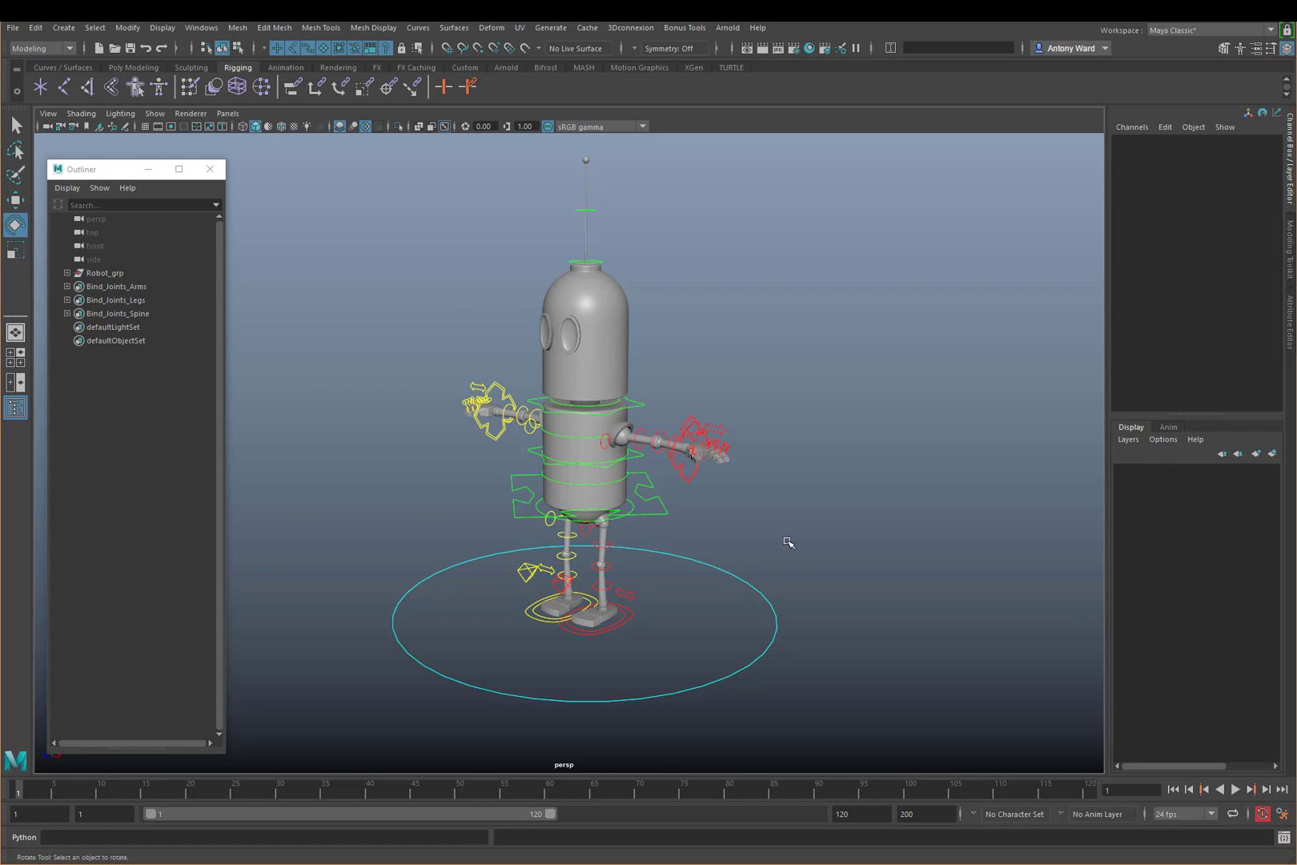
mouse_move(573, 490)
alt+mouse_down()
mouse_move(768, 476)
mouse_move(557, 490)
alt+mouse_up()
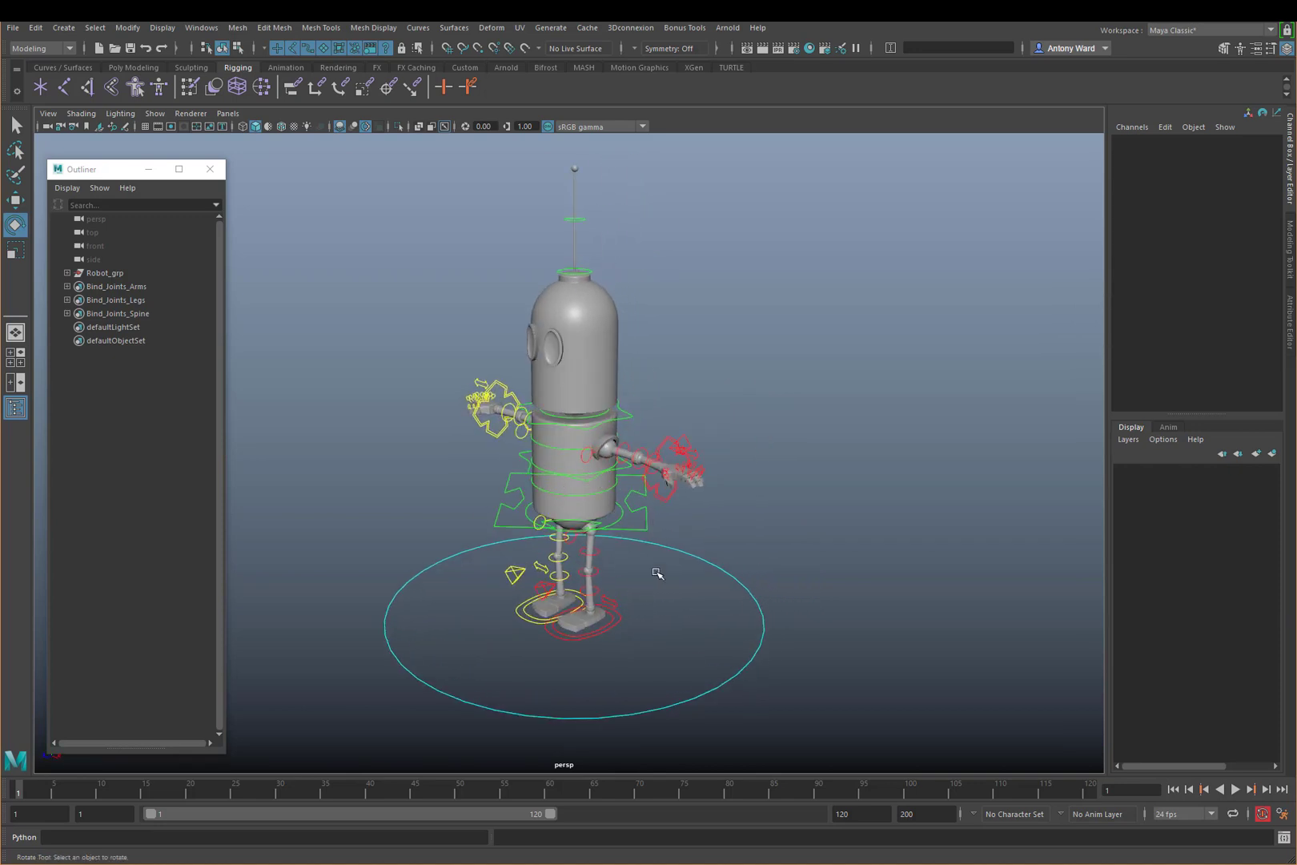
Select the left and right arm IK controls in turn, ending with the left one
alt+drag(450, 449, 729, 437)
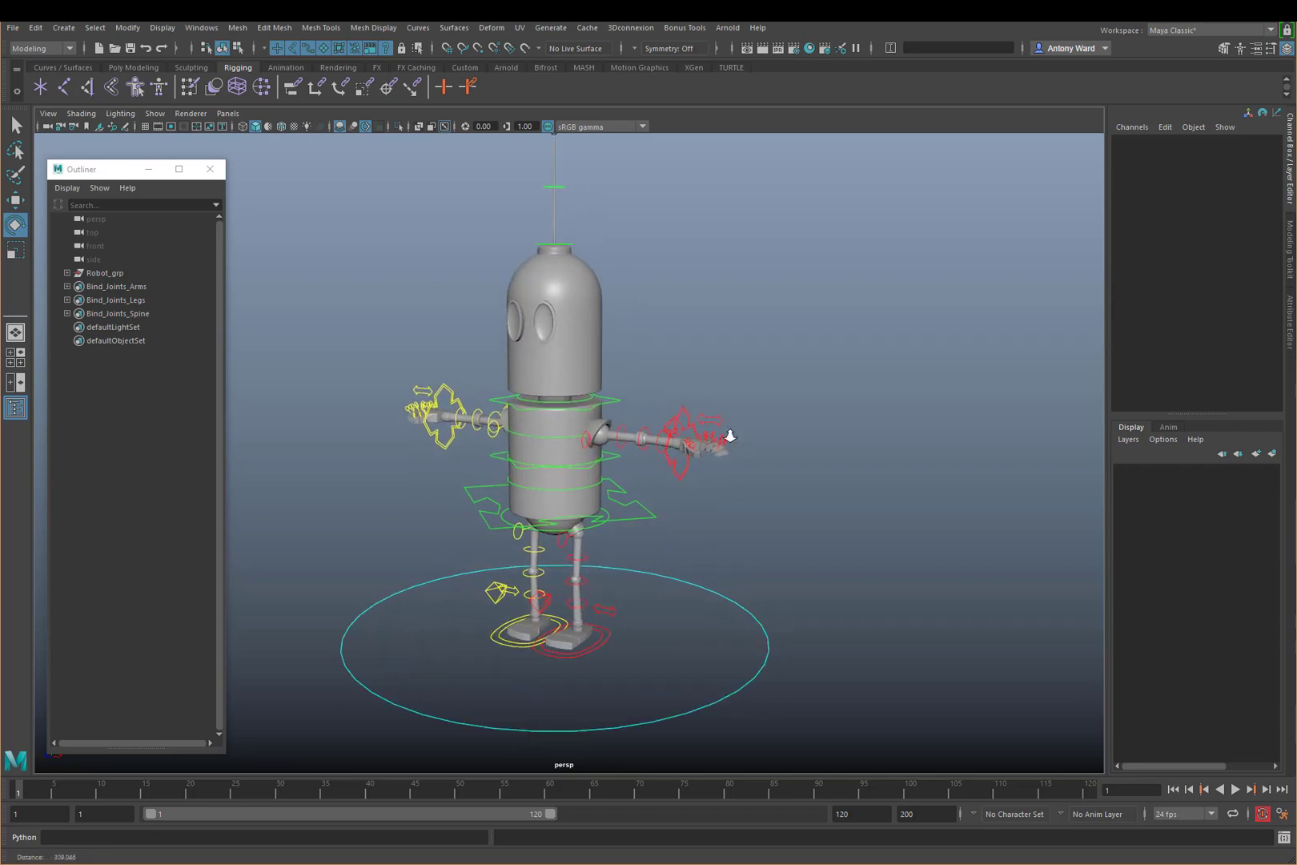
scroll(743, 438, up, 4)
click(770, 356)
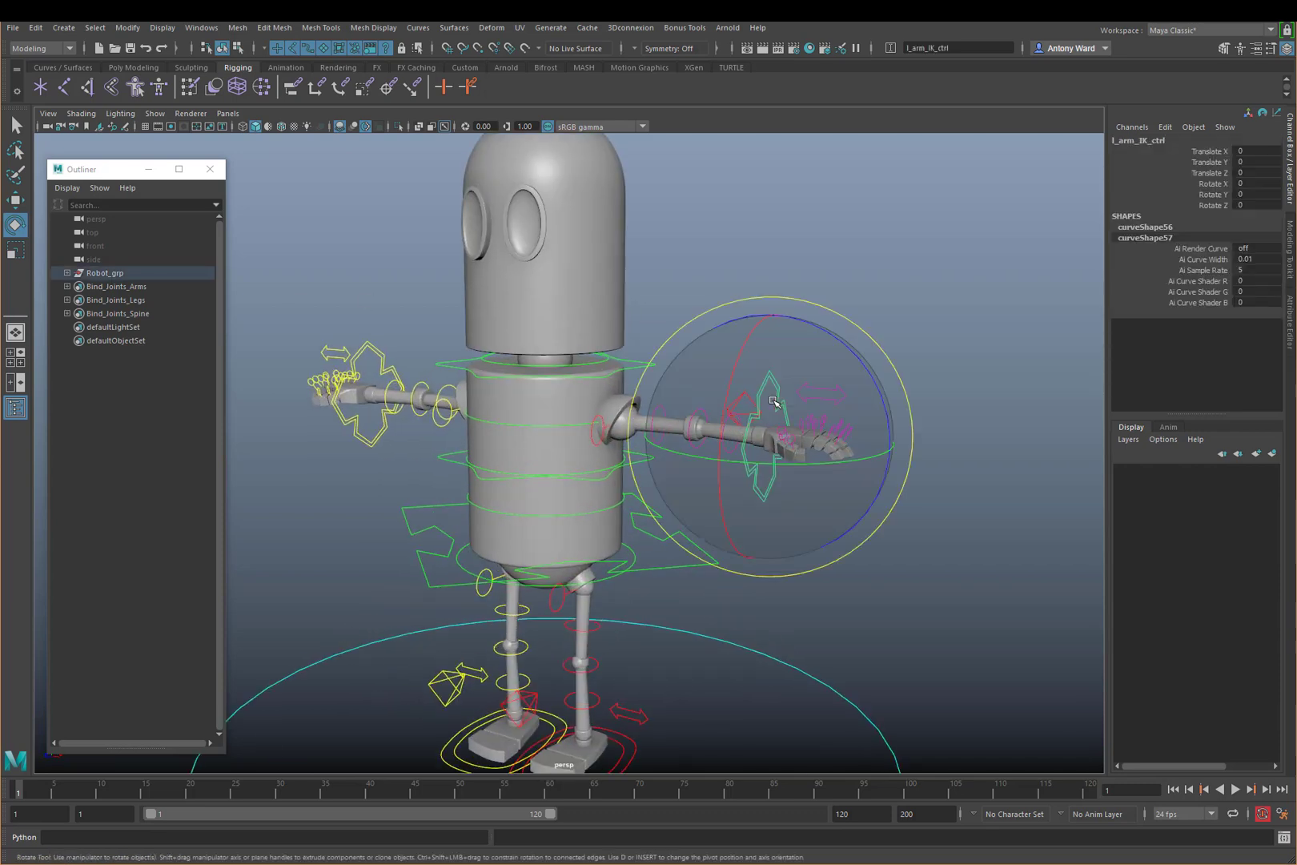
click(377, 354)
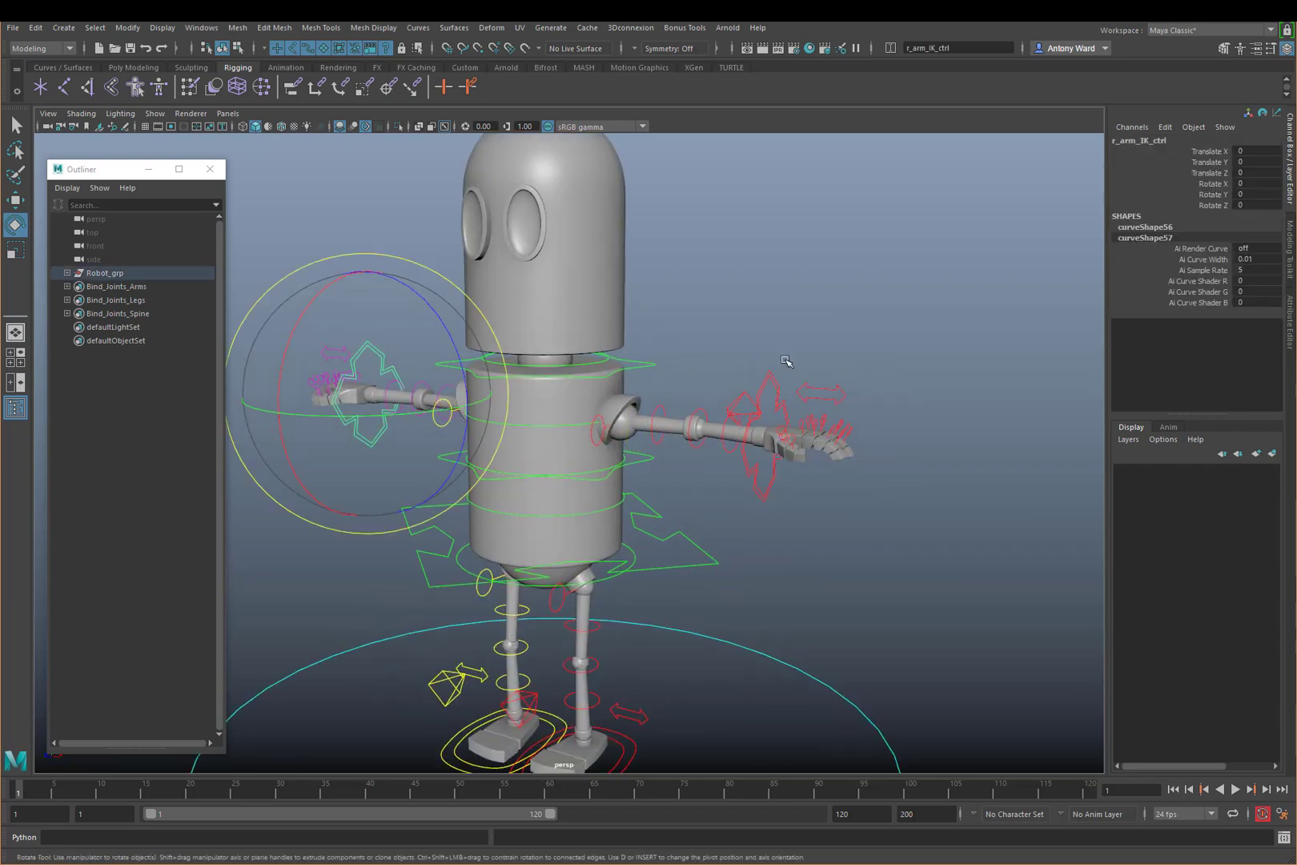
click(780, 390)
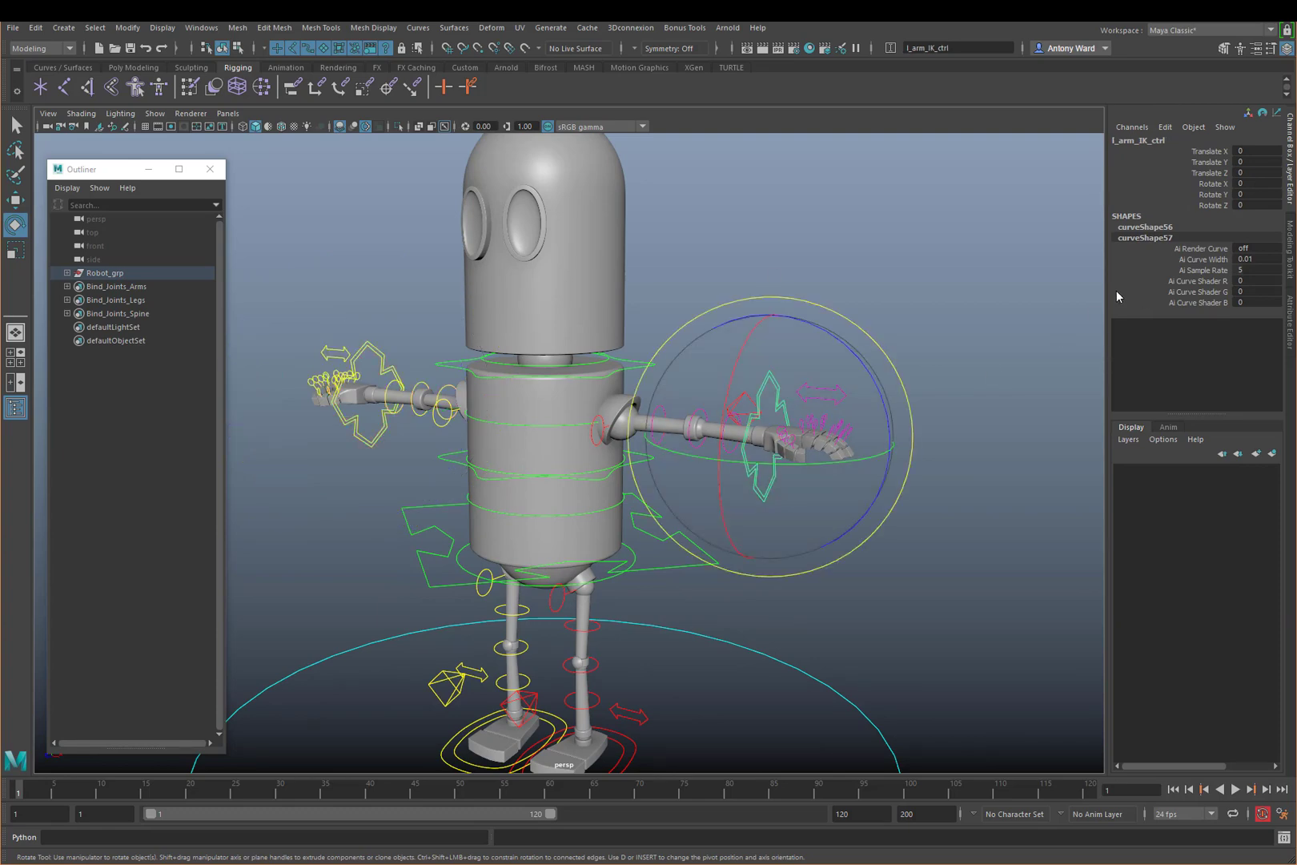
Open the left arm IK control's attributes and examine its curve shape and transform nodes
click(1289, 312)
click(821, 228)
click(686, 390)
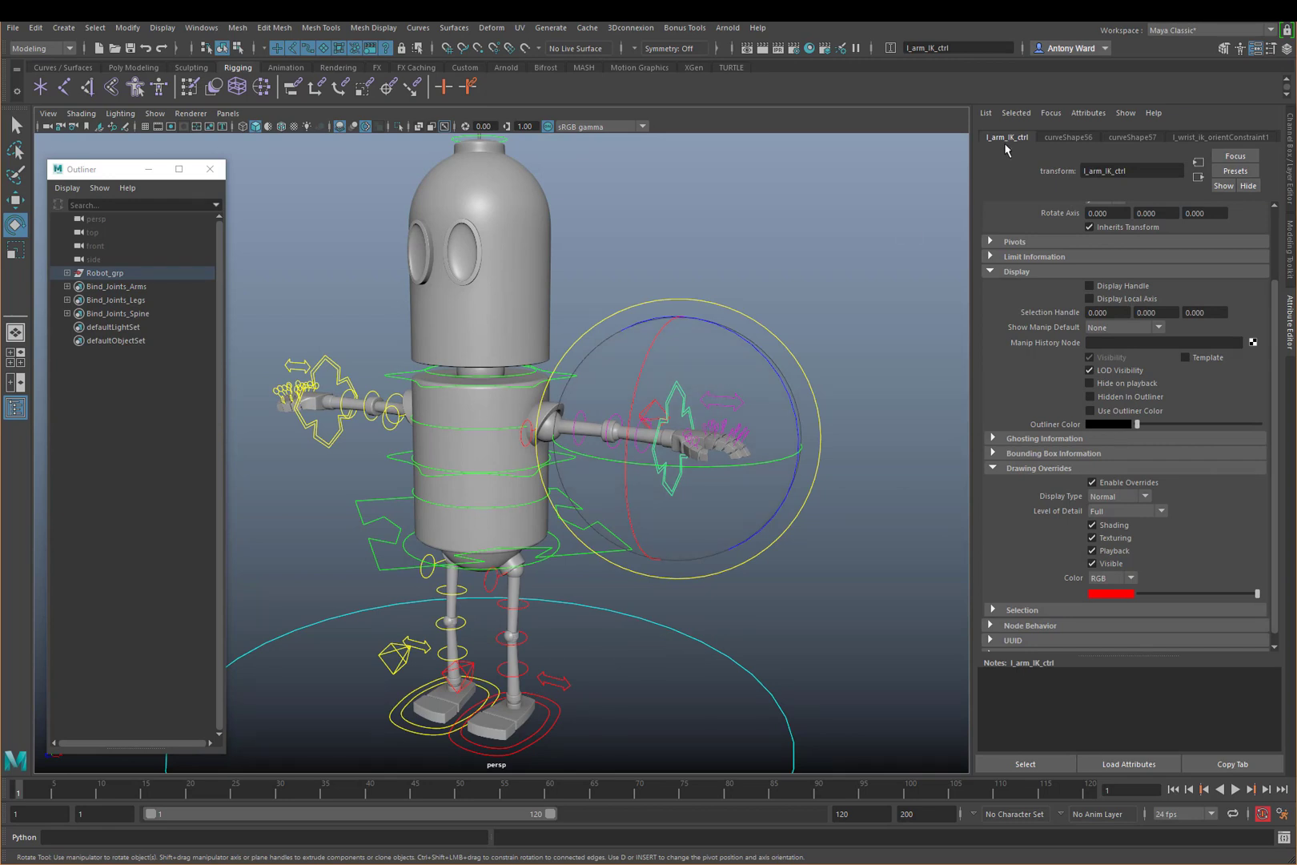
click(1068, 136)
click(1009, 136)
scroll(1019, 277, up, 3)
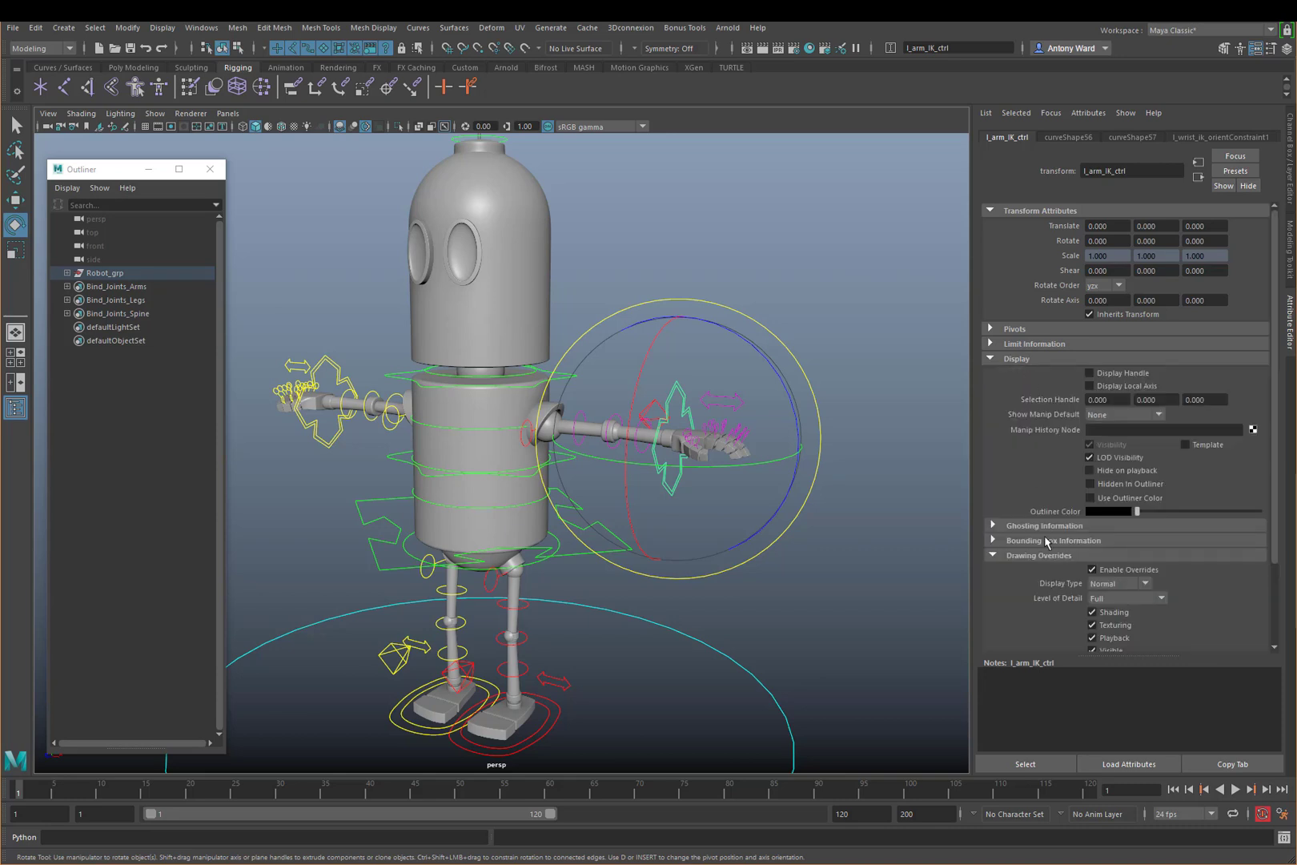
Turn the left arm IK control's drawing overrides off and back on, inspect its override colour and clear the selection
click(1021, 541)
click(1024, 542)
scroll(1022, 556, down, 3)
click(1116, 470)
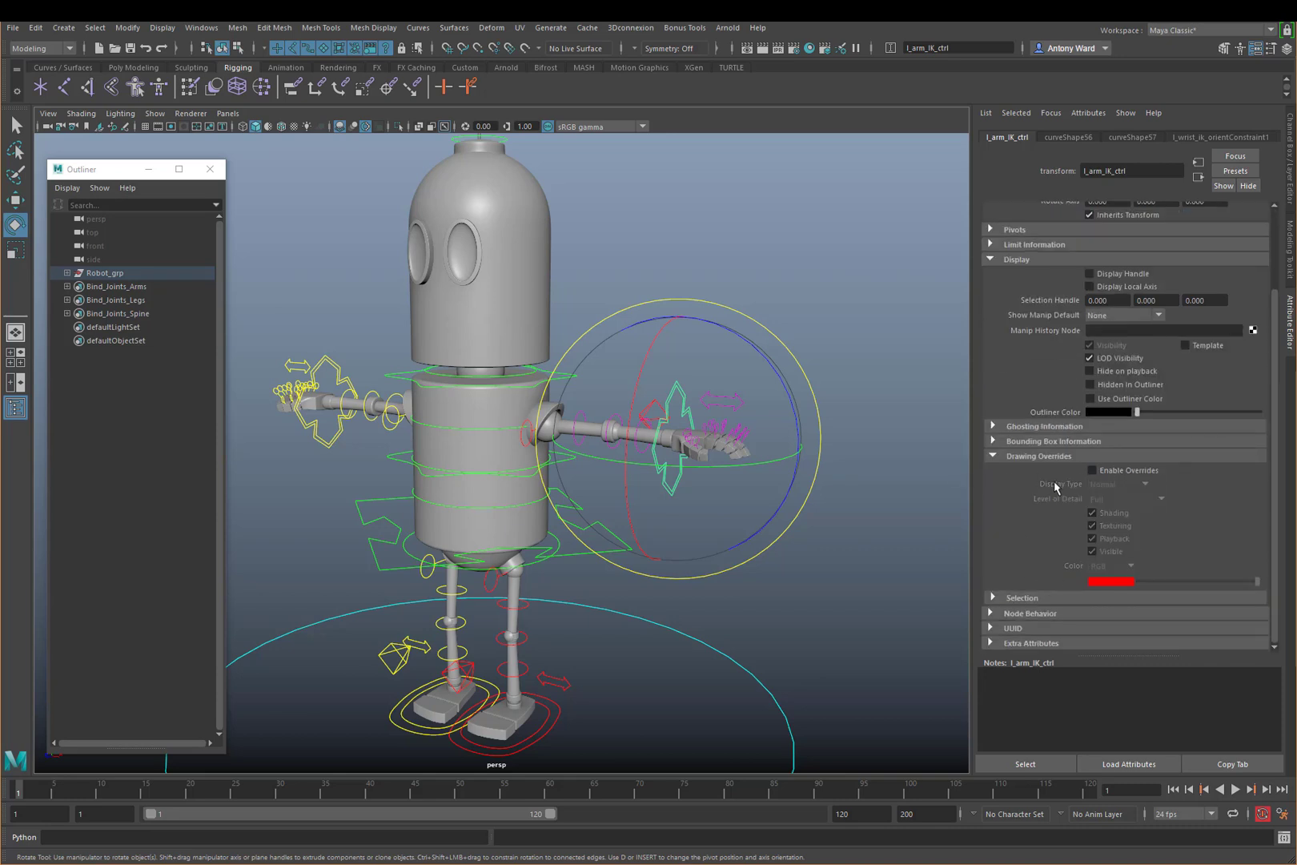
click(1125, 472)
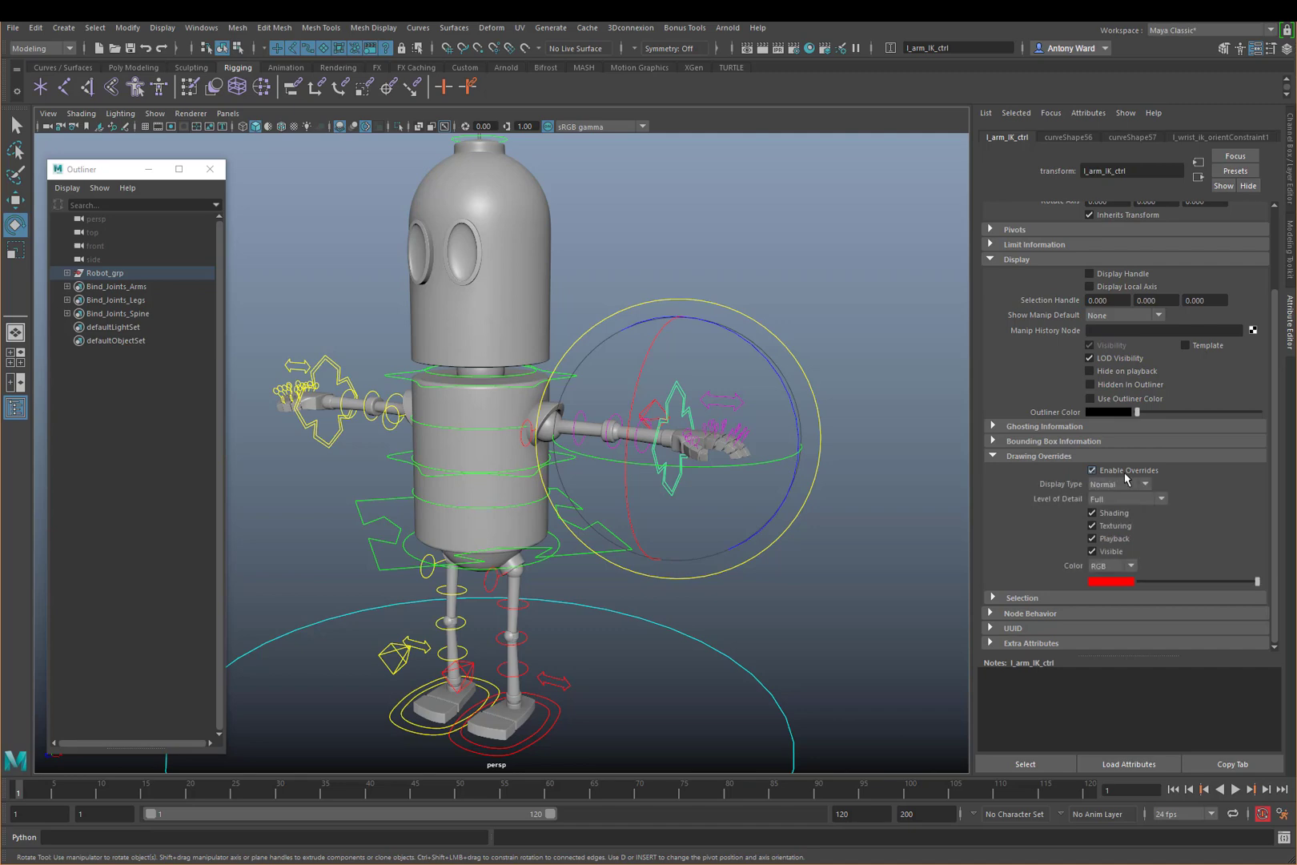
click(1112, 582)
click(893, 552)
key(a)
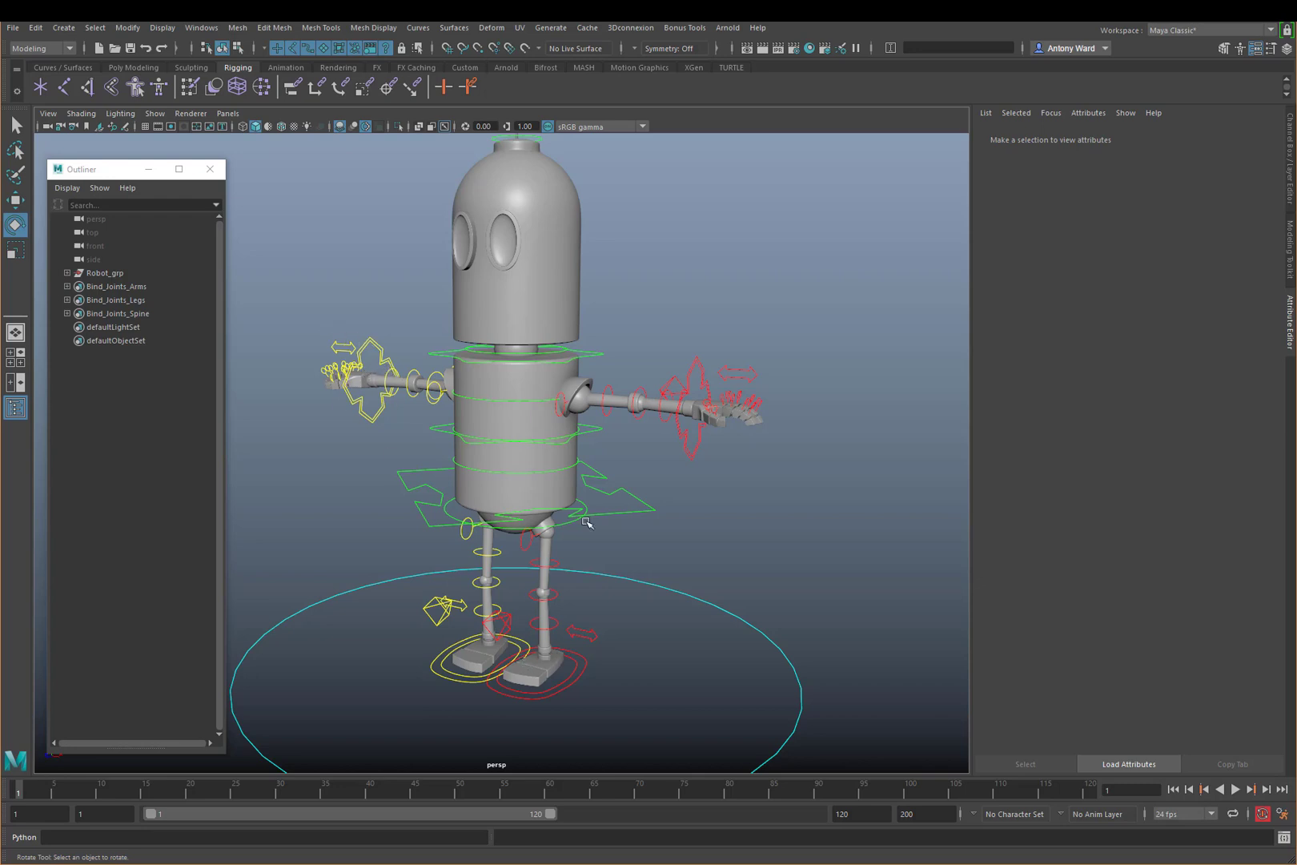
Display the robot in wireframe in the perspective view and switch to the four-view layout
alt+middle_drag(602, 481, 608, 513)
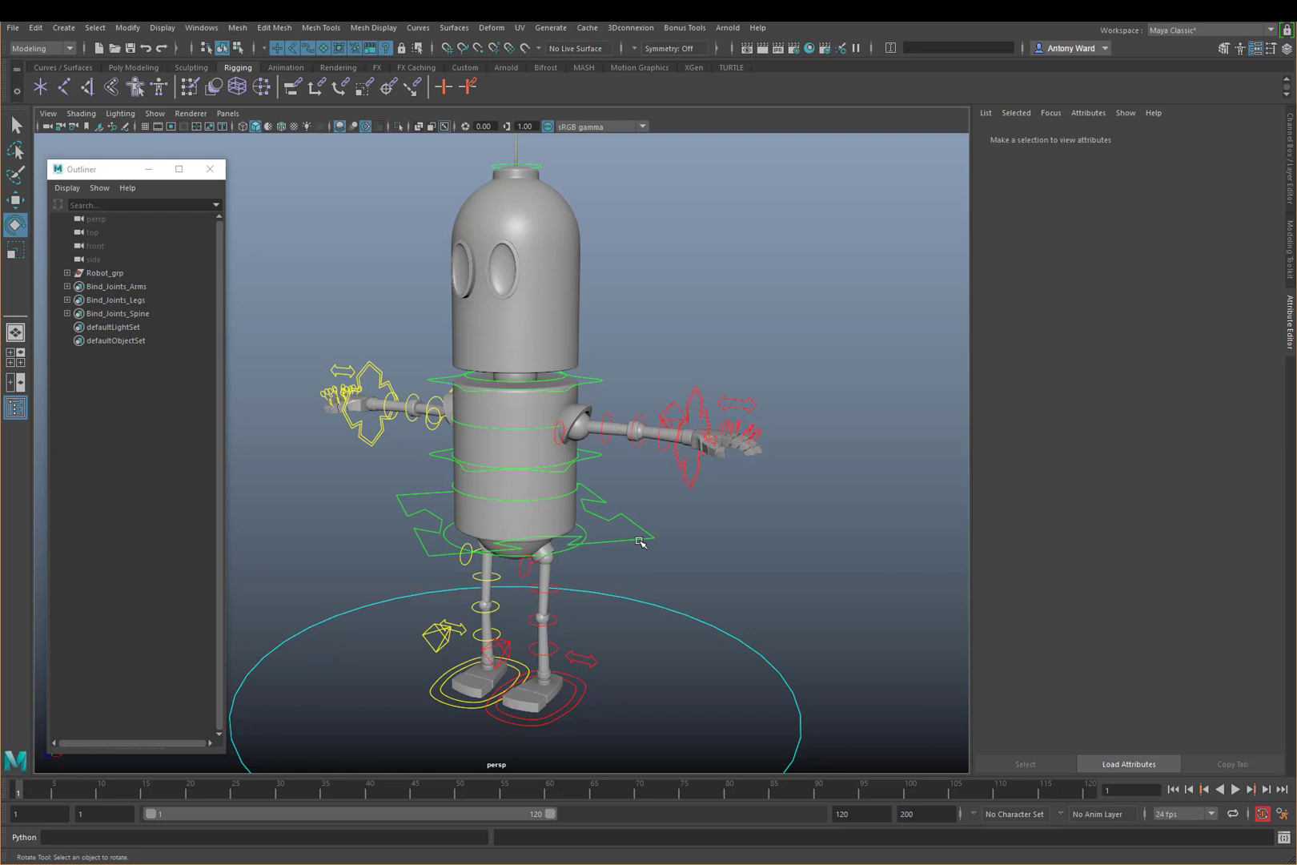
mouse_move(678, 422)
alt+mouse_down()
mouse_move(593, 429)
mouse_move(637, 443)
mouse_move(588, 448)
alt+mouse_up()
alt+right_drag(587, 448, 661, 441)
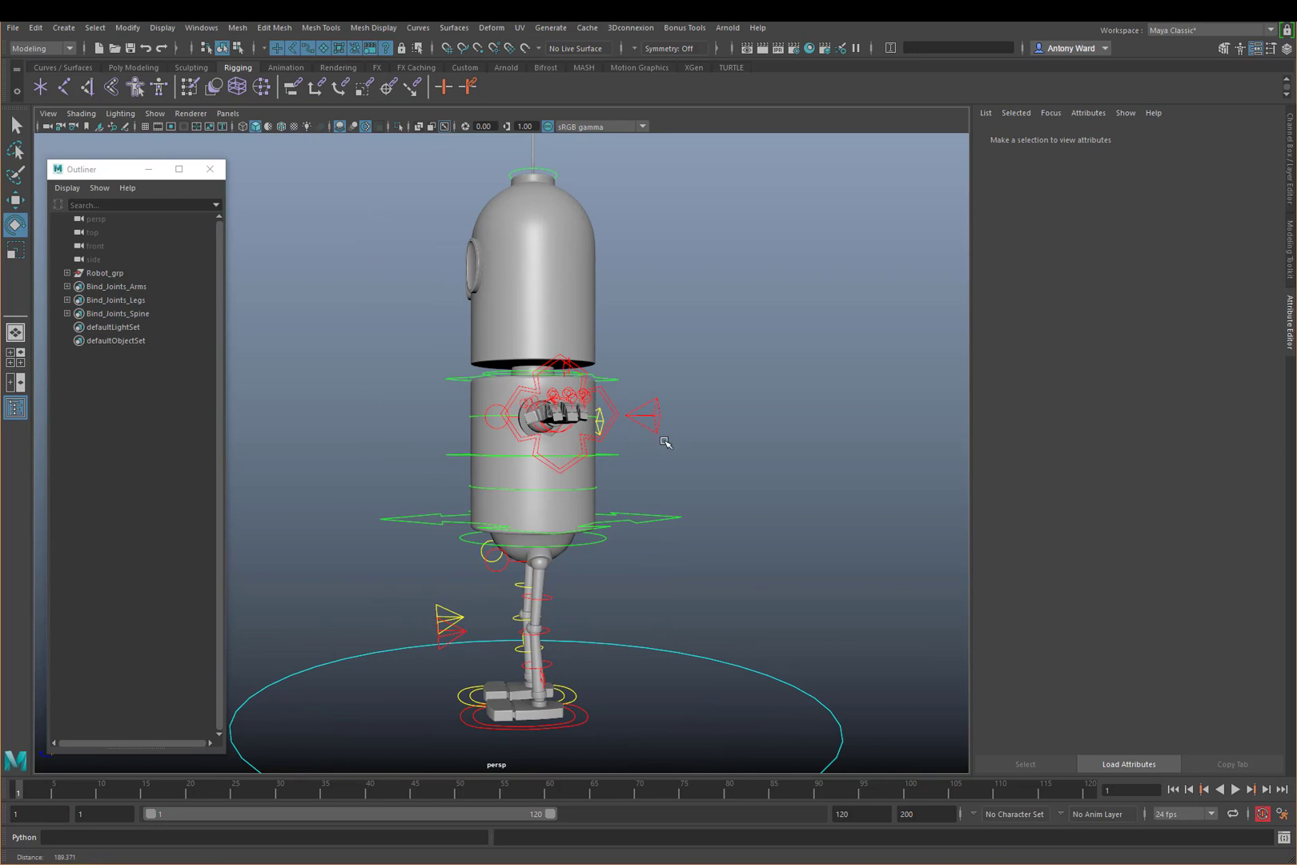
click(84, 116)
click(92, 135)
alt+drag(677, 518, 677, 510)
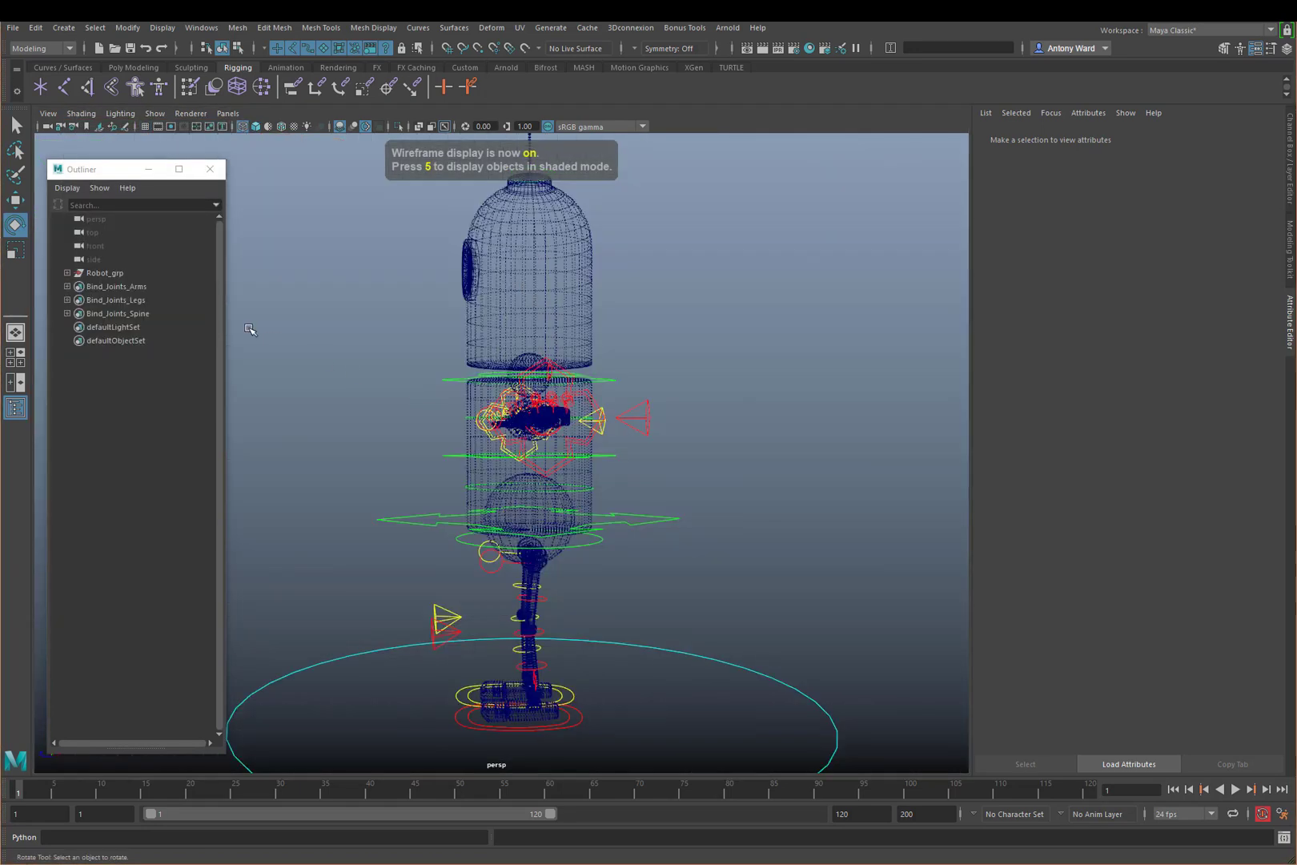
click(15, 357)
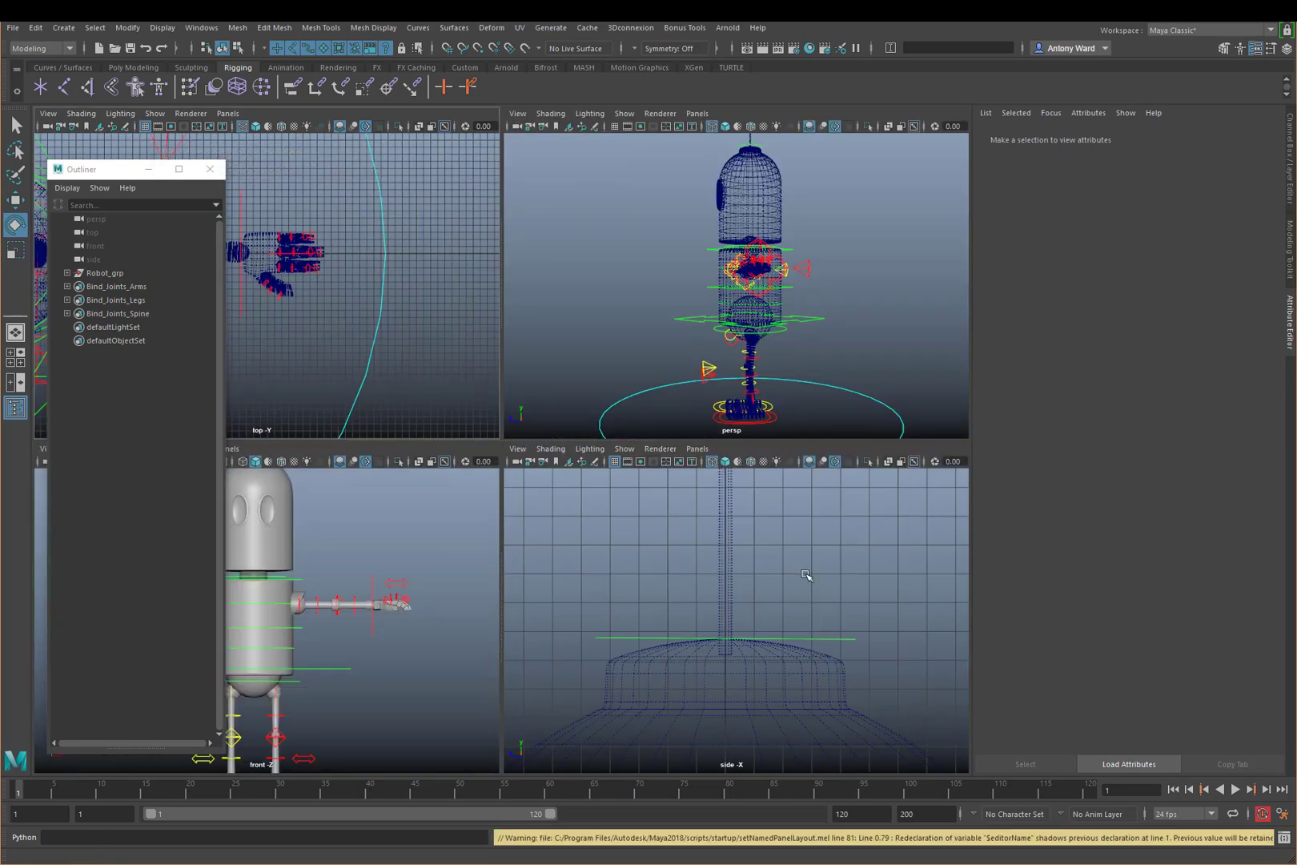
Show the side view full size and frame the robot's torso and arm controls
key(space)
scroll(387, 596, up, 2)
alt+middle_drag(388, 595, 389, 202)
alt+right_drag(698, 460, 224, 472)
alt+middle_drag(224, 474, 244, 340)
scroll(531, 376, up, 2)
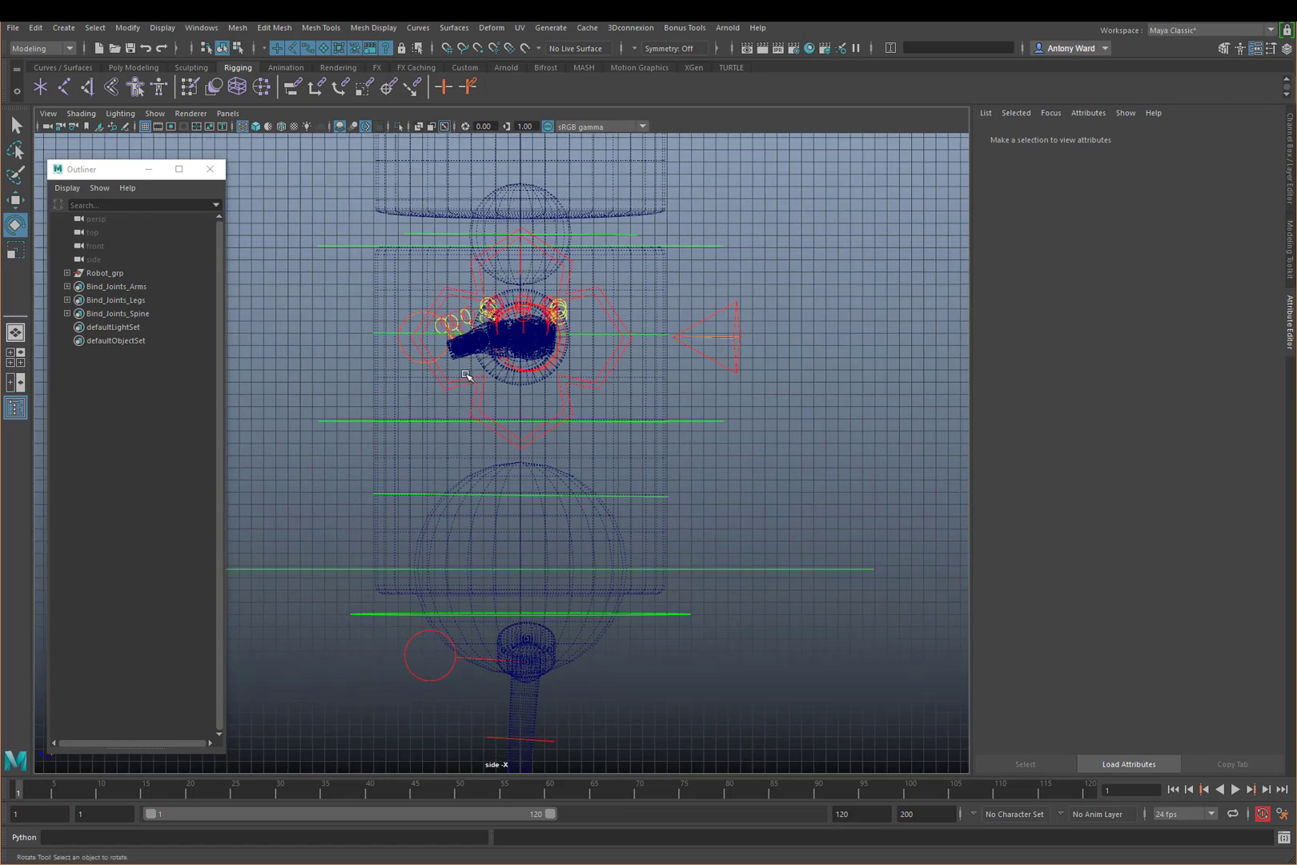
Move the red arm IK control sideways in the side view, undo the move and clear the selection
click(466, 375)
key(w)
drag(526, 346, 559, 349)
click(336, 362)
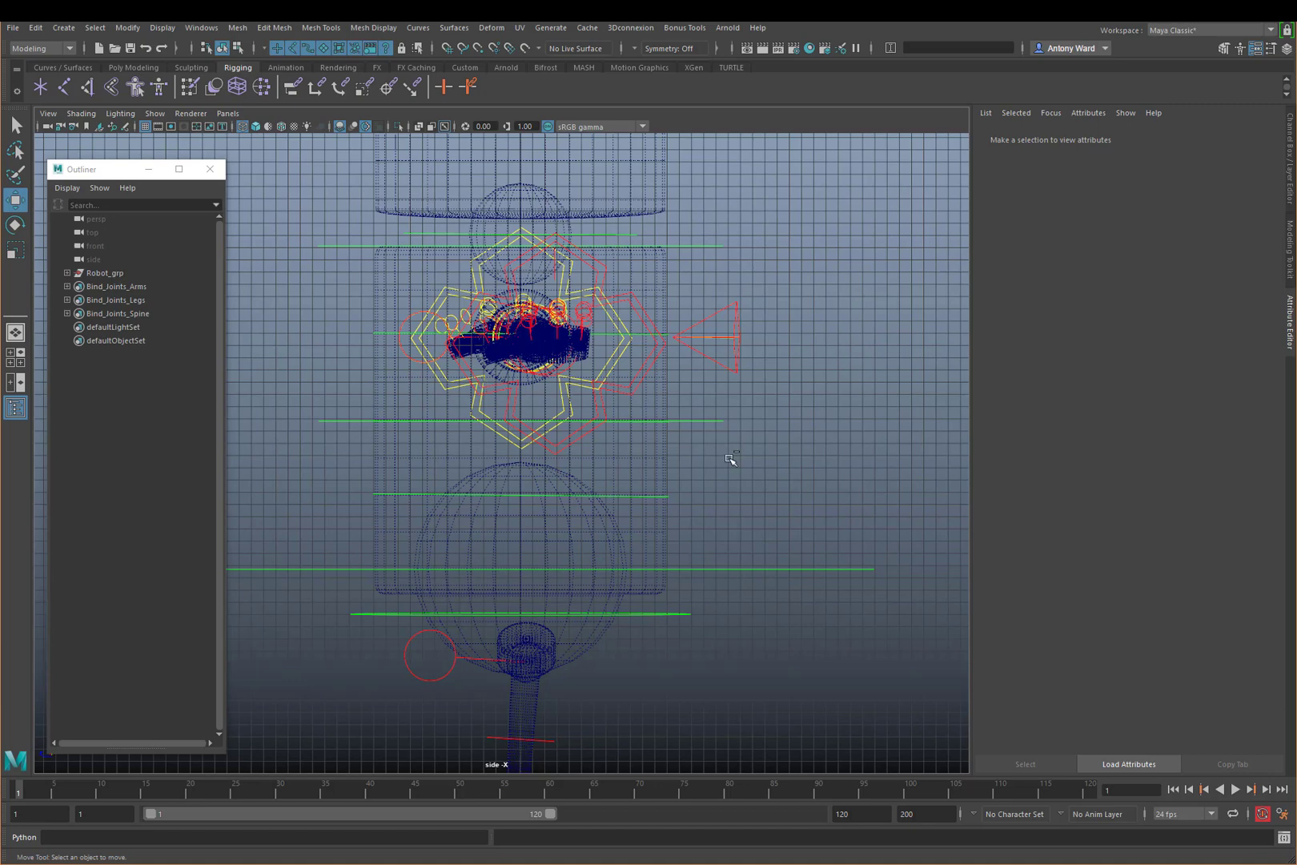
key(ctrl+z)
key(ctrl+z)
click(811, 436)
Show the perspective view full size with smooth shading and frame the whole robot
key(space)
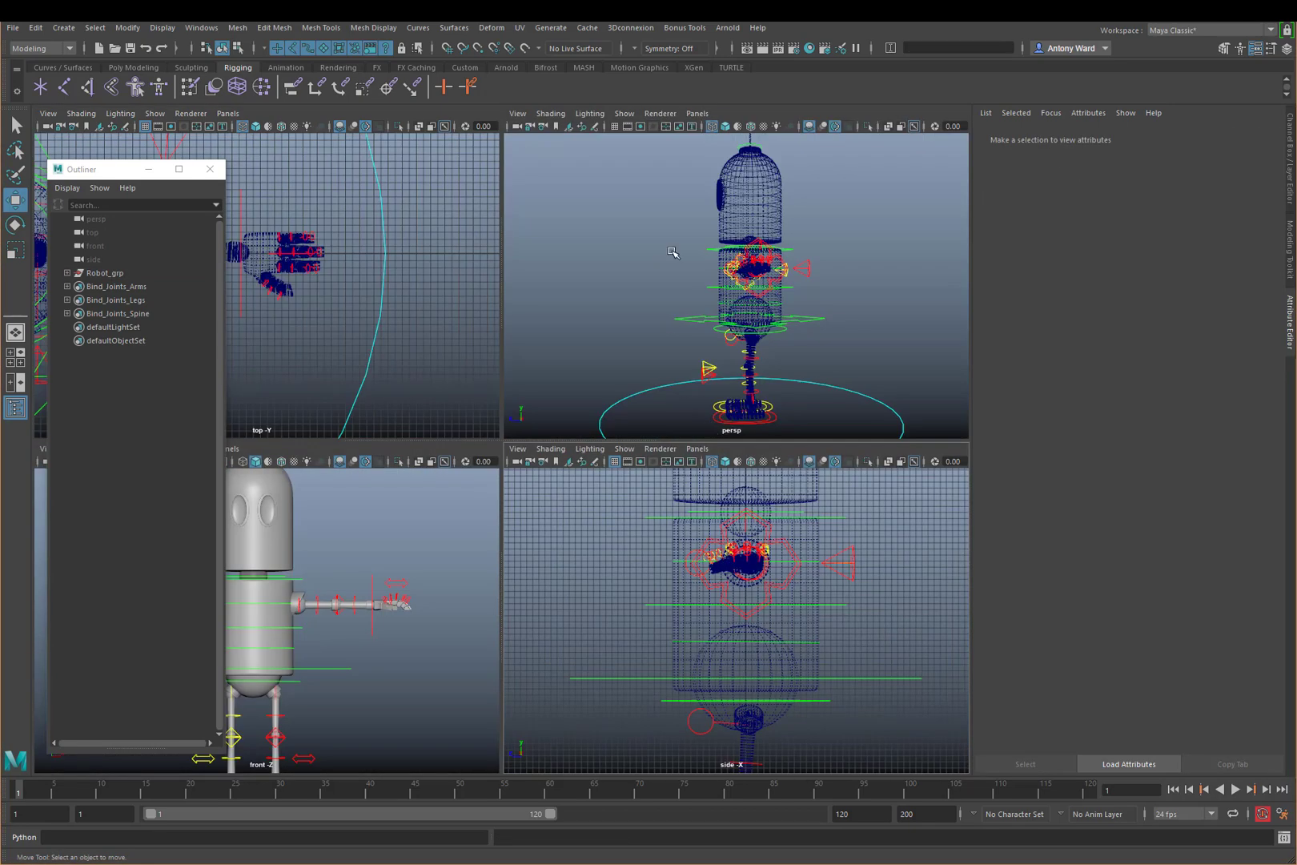
key(space)
click(81, 113)
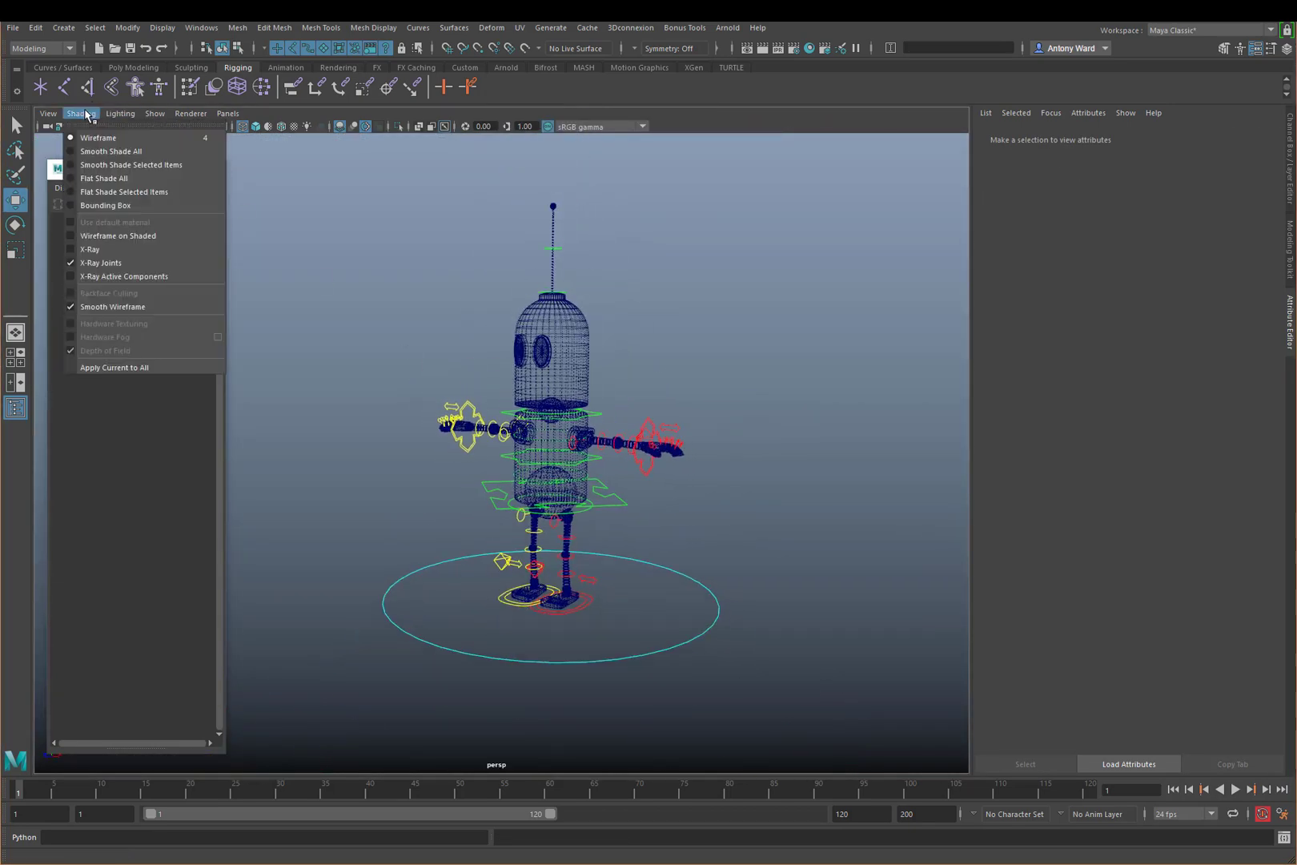
click(102, 147)
alt+middle_drag(499, 546, 466, 541)
alt+right_drag(466, 541, 544, 503)
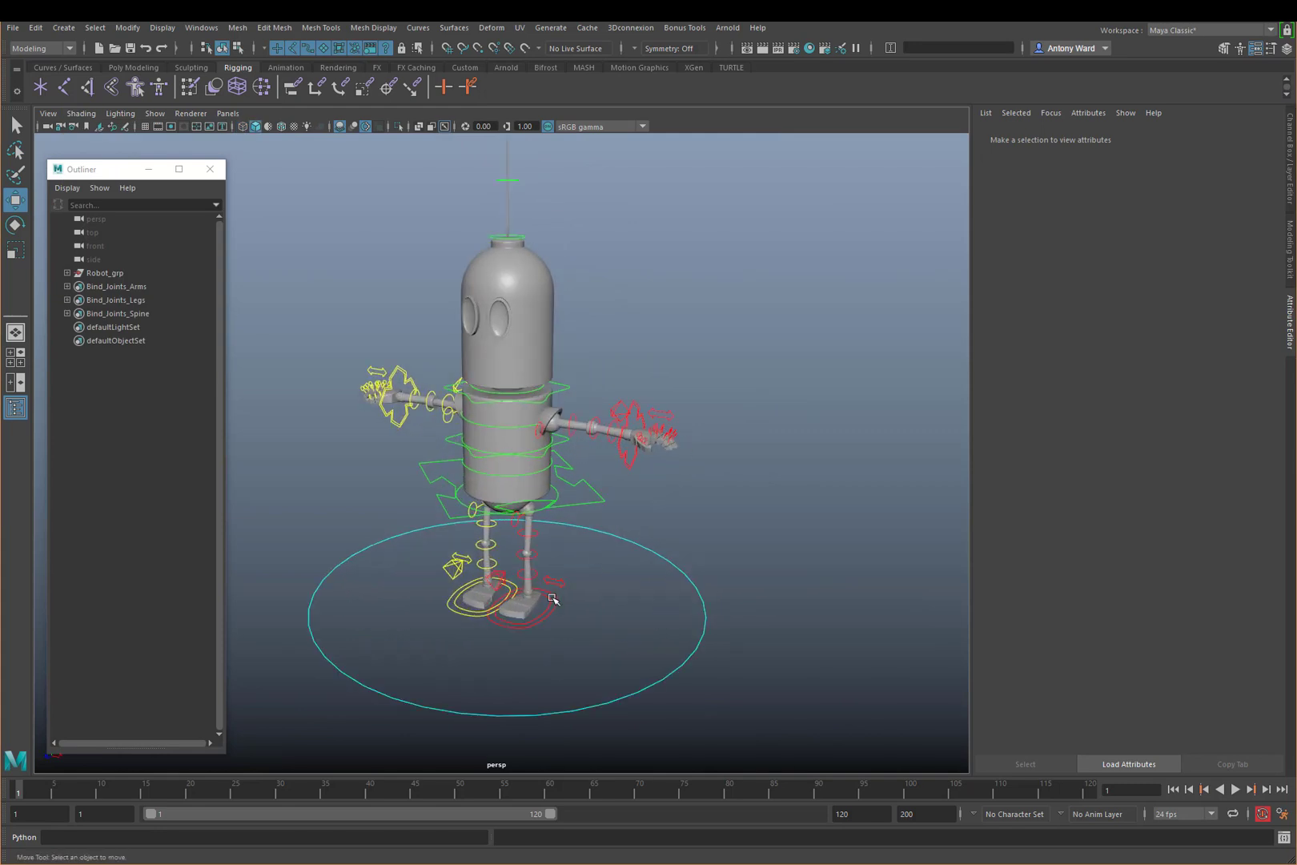
Test moving and rotating the rig with the Robot root control, undo the changes and clear the selection
click(649, 579)
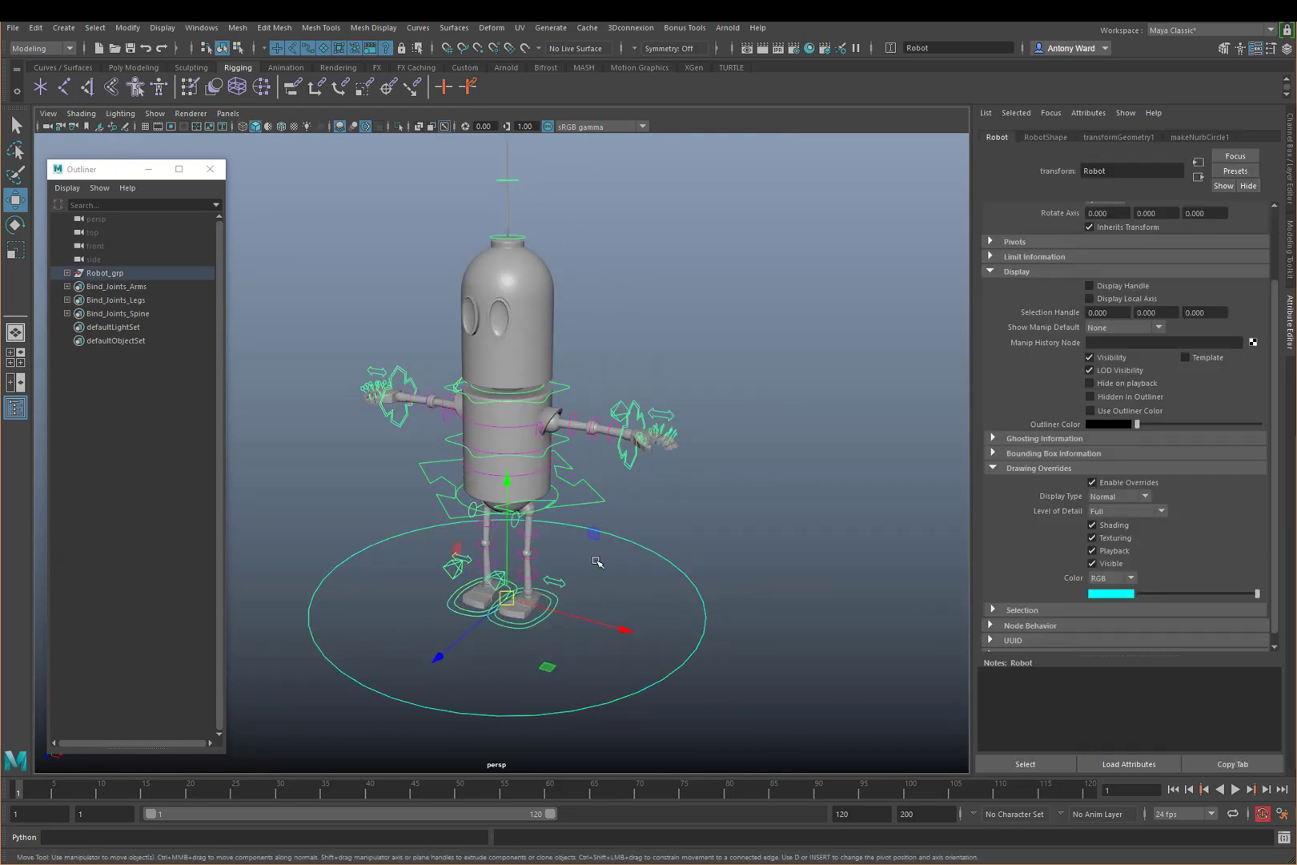
drag(616, 629, 643, 641)
key(ctrl+z)
drag(442, 656, 588, 600)
key(e)
mouse_move(565, 663)
mouse_down()
mouse_move(614, 646)
mouse_move(472, 668)
mouse_move(555, 660)
mouse_up()
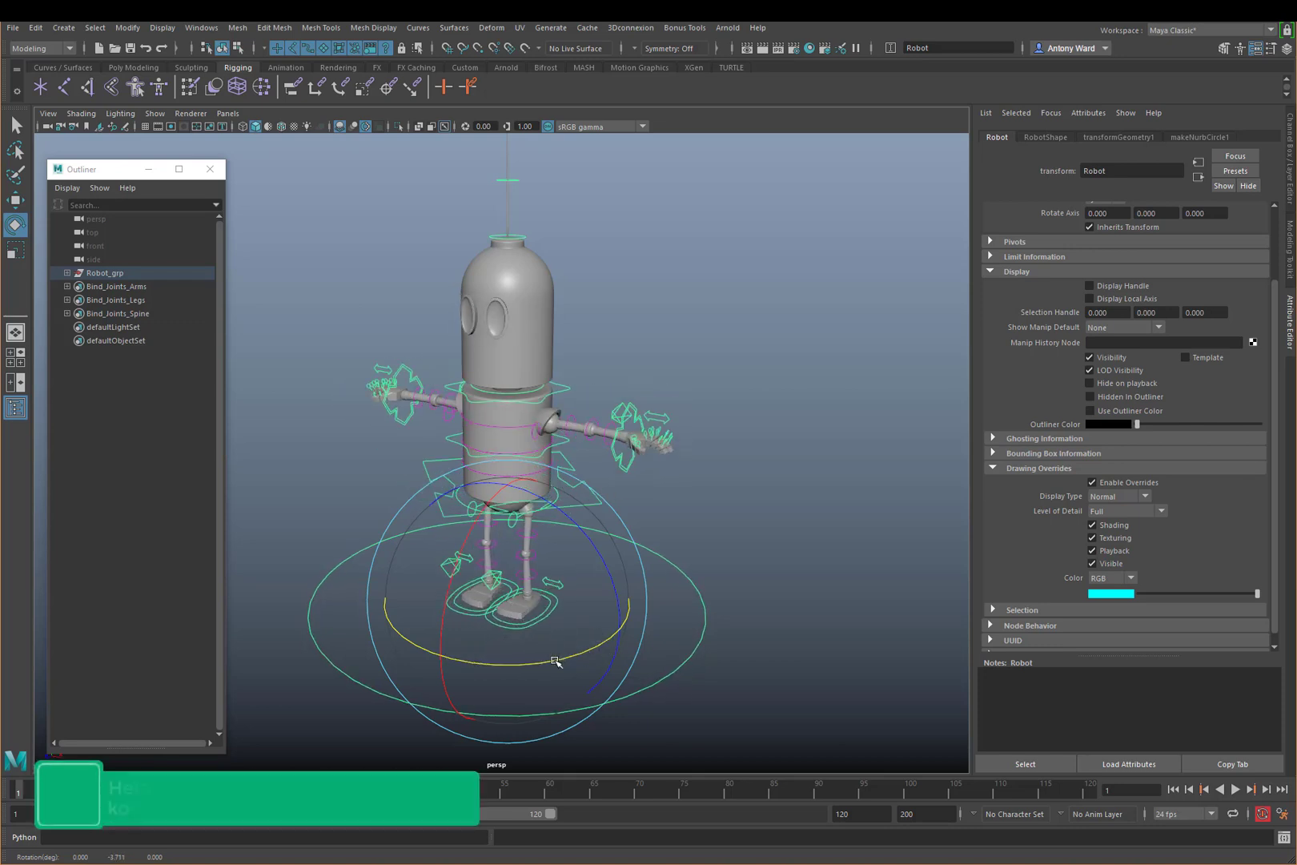
key(ctrl+z)
click(762, 469)
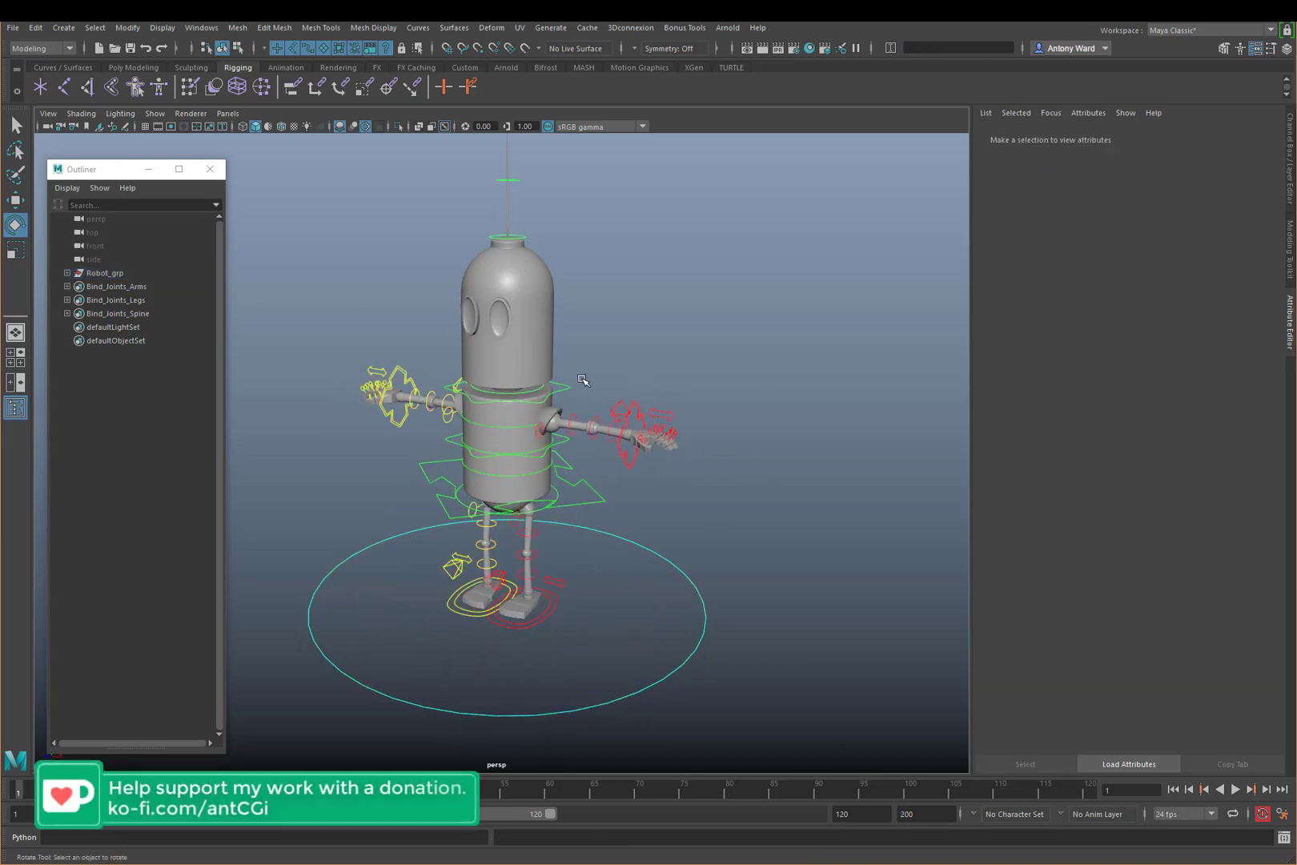
Expand Robot_grp and its Robot control in the Outliner and select Robot_grp
click(67, 273)
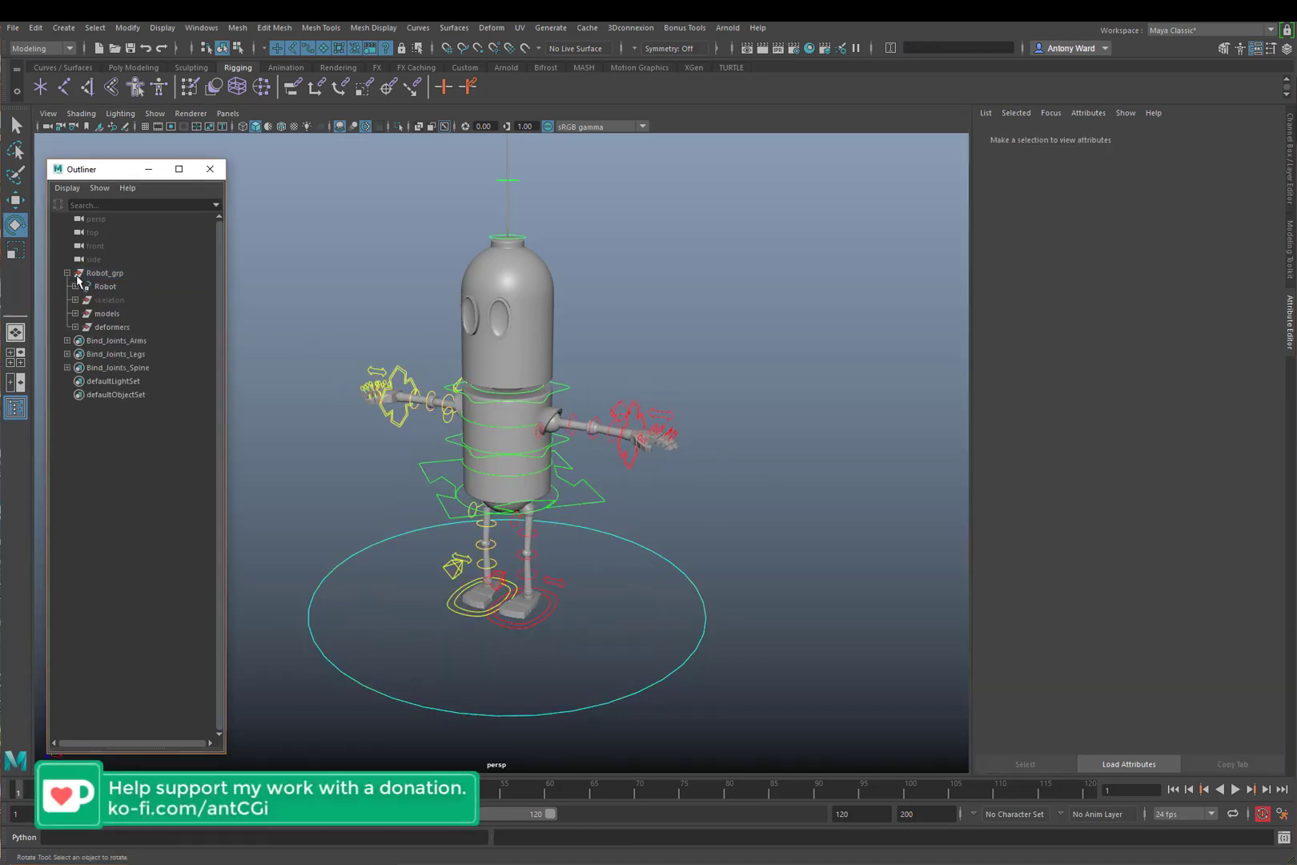
click(75, 286)
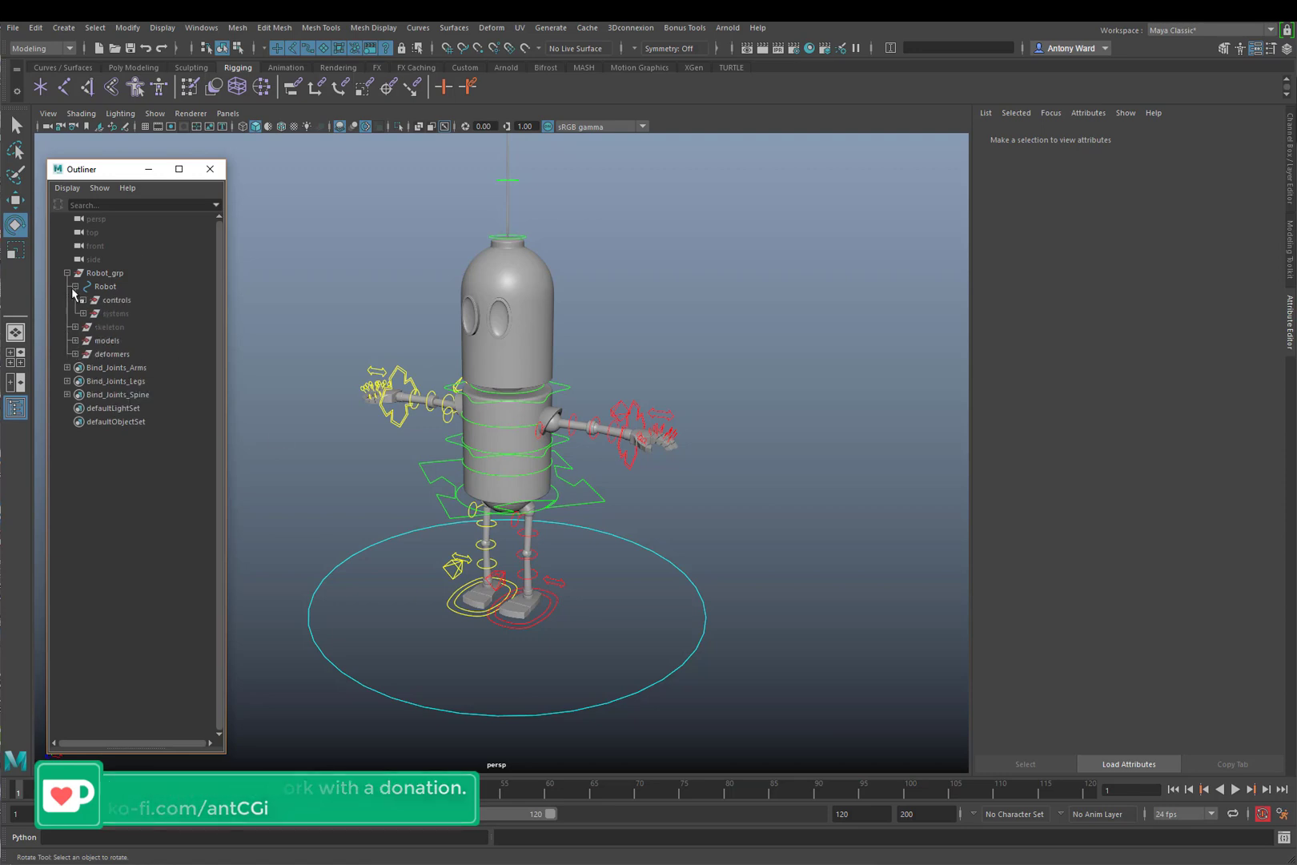
click(116, 276)
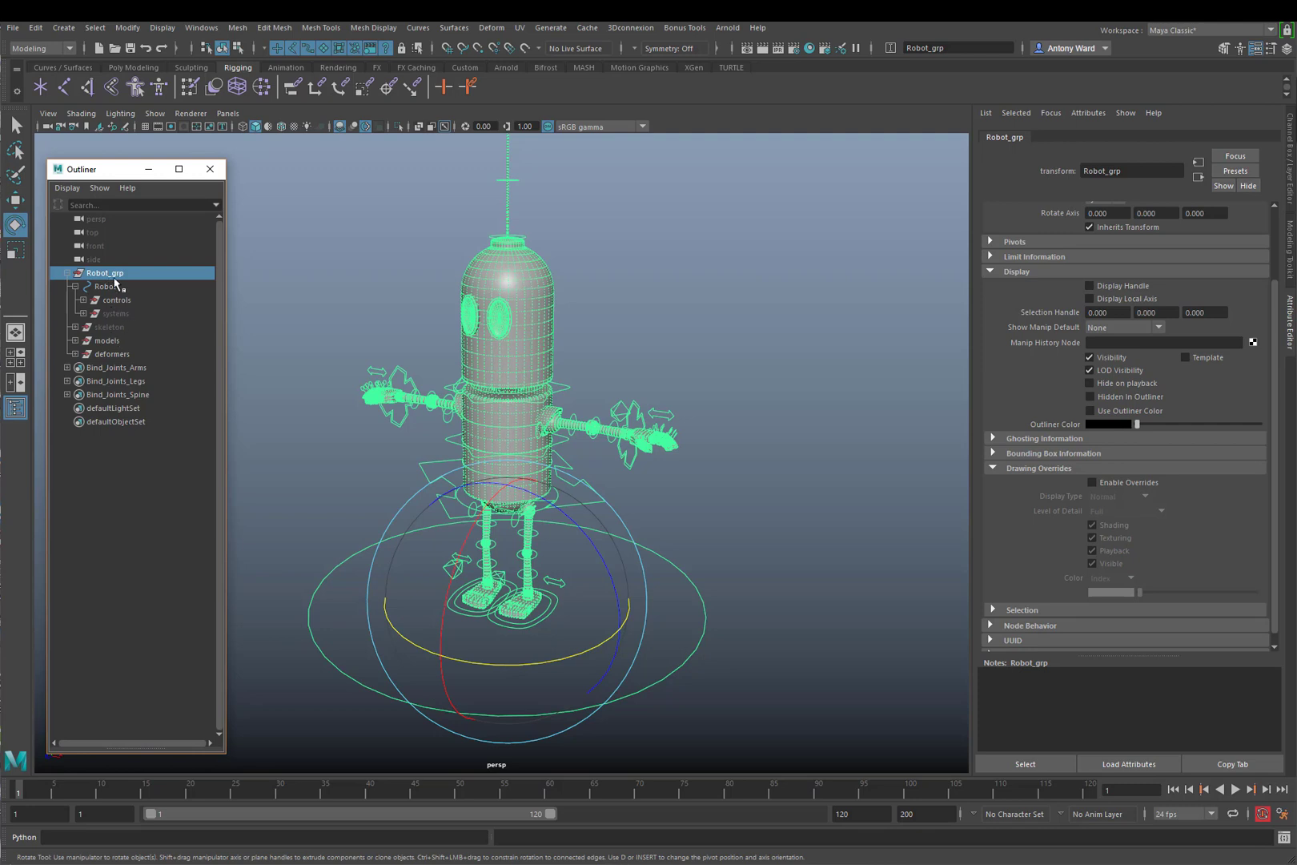
Parent the skeleton, models and deformers groups under the Robot control and select deformers
drag(110, 328, 113, 354)
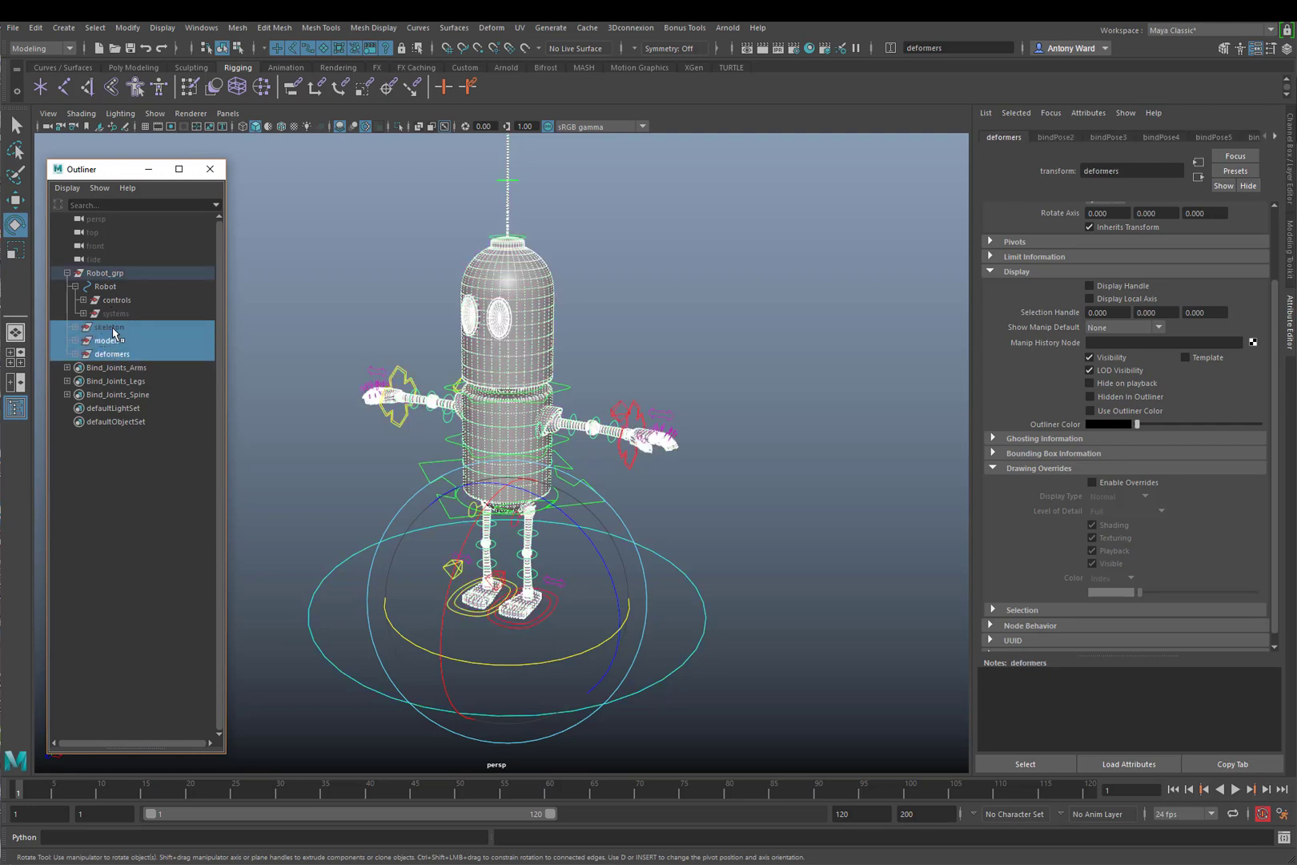
middle_drag(112, 327, 113, 293)
click(133, 354)
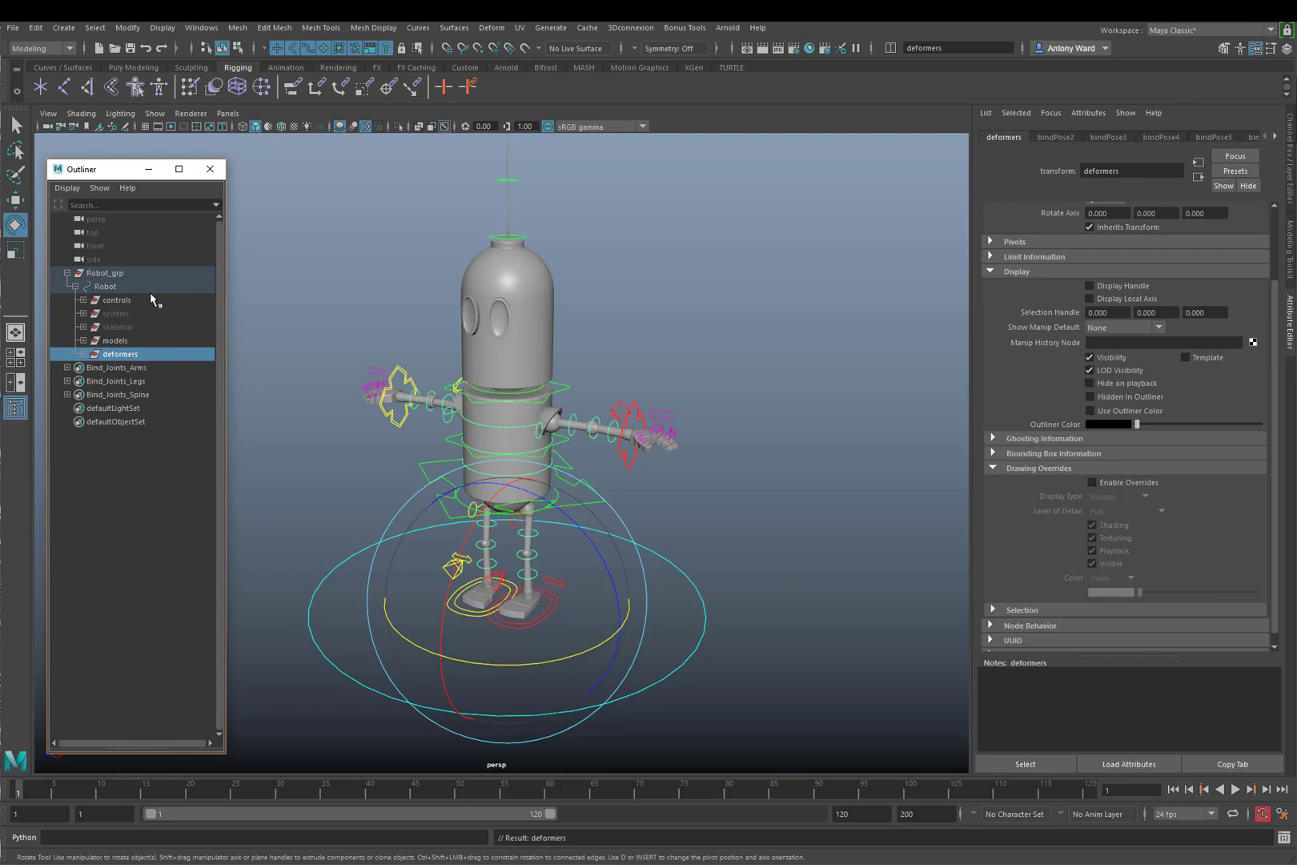
Examine the revised hierarchy by selecting Robot_grp and the Robot control's child groups, ending with Robot selected
click(102, 290)
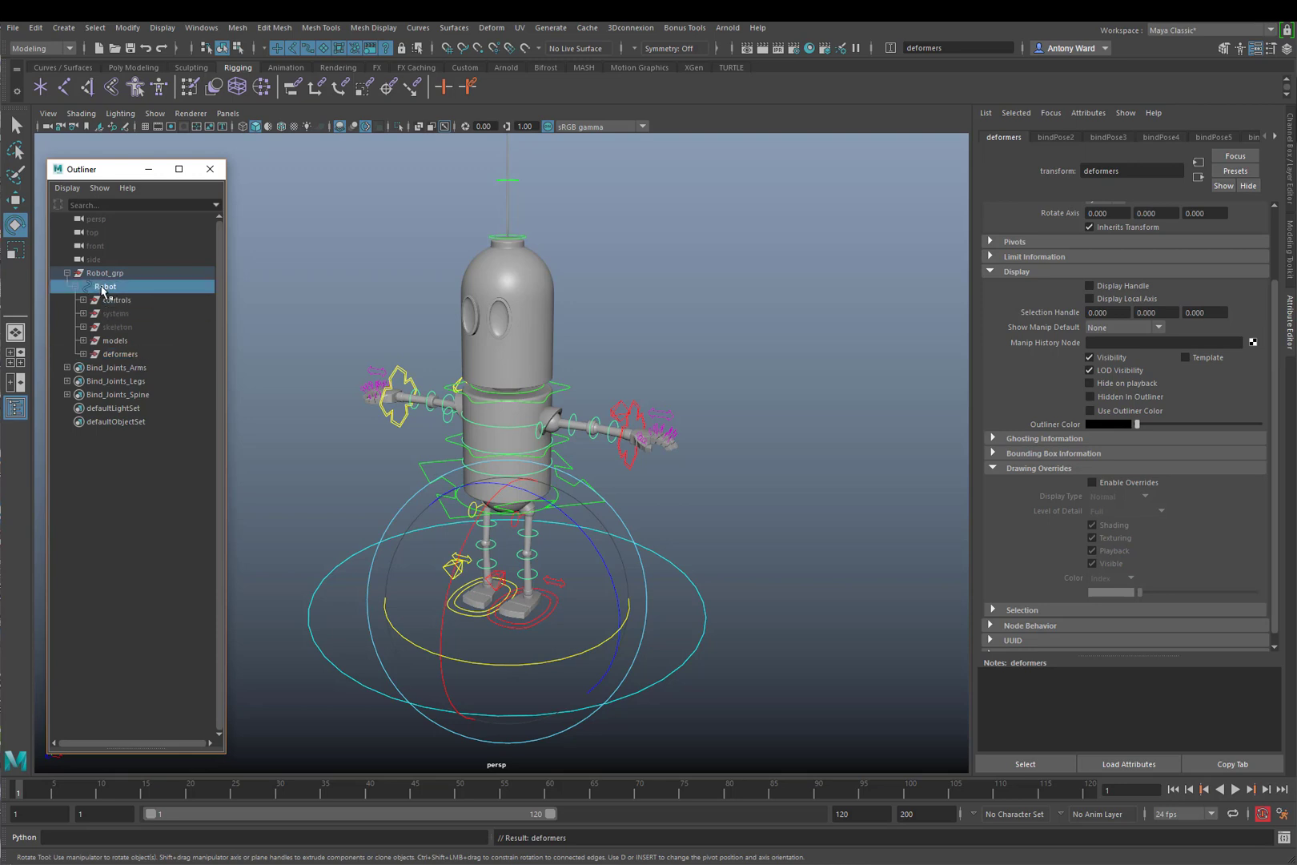
click(114, 274)
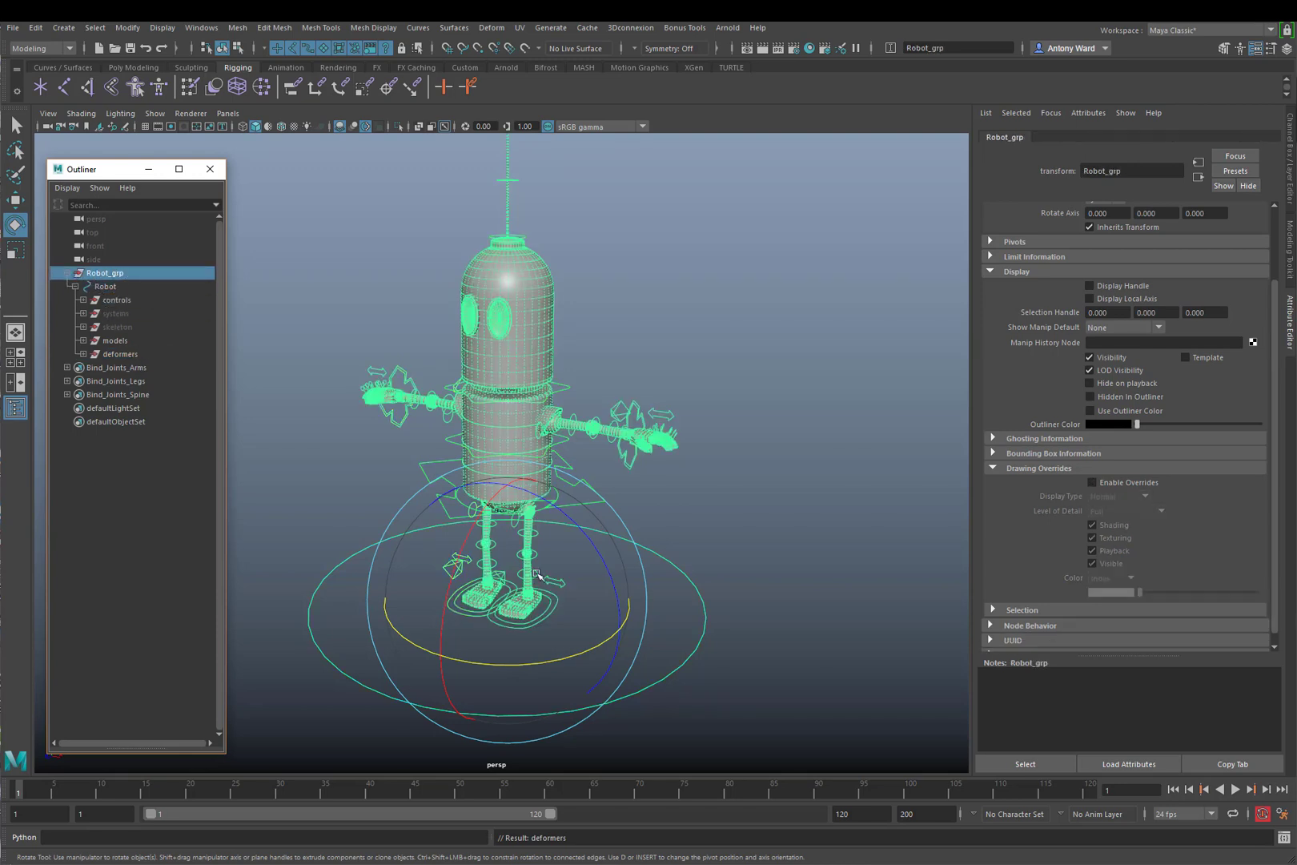
key(w)
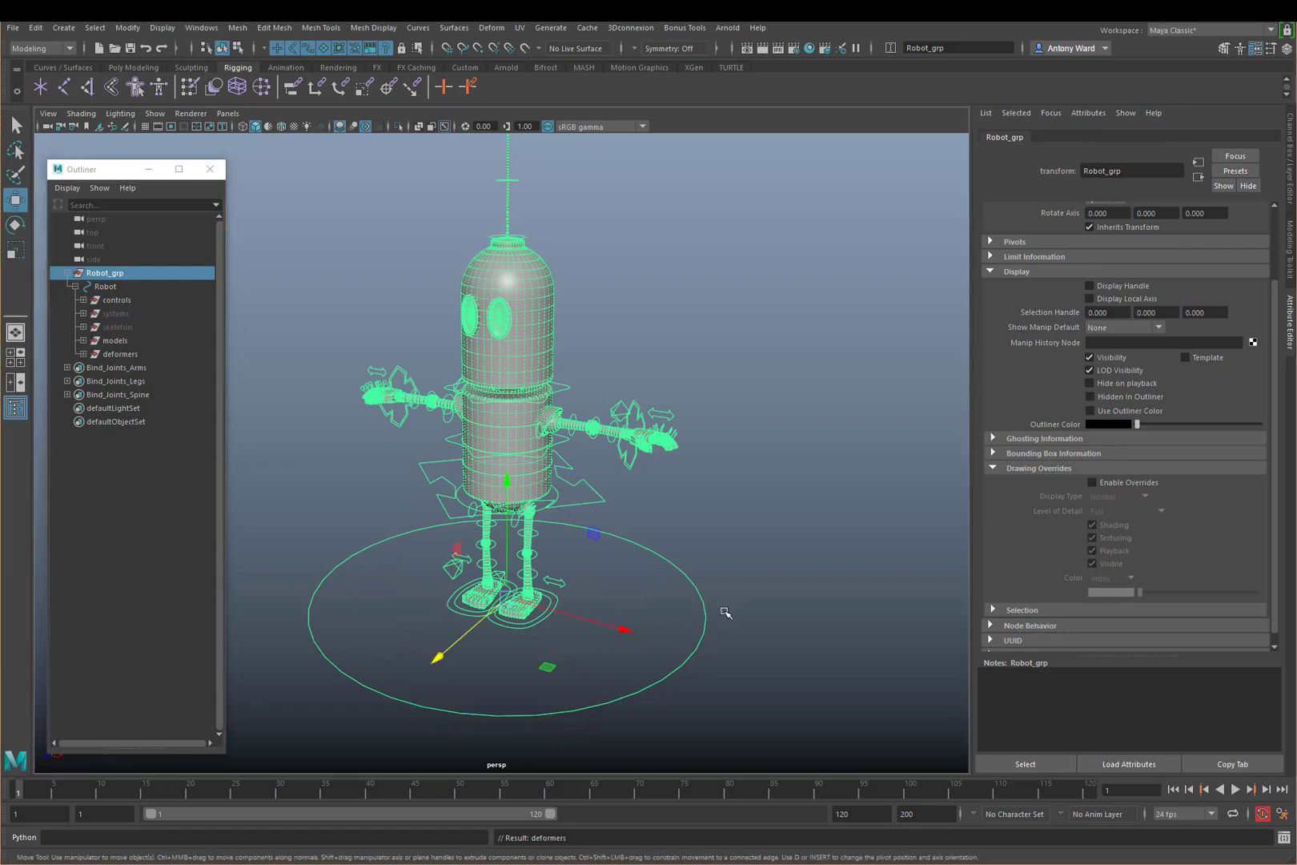
drag(120, 304, 122, 353)
click(101, 287)
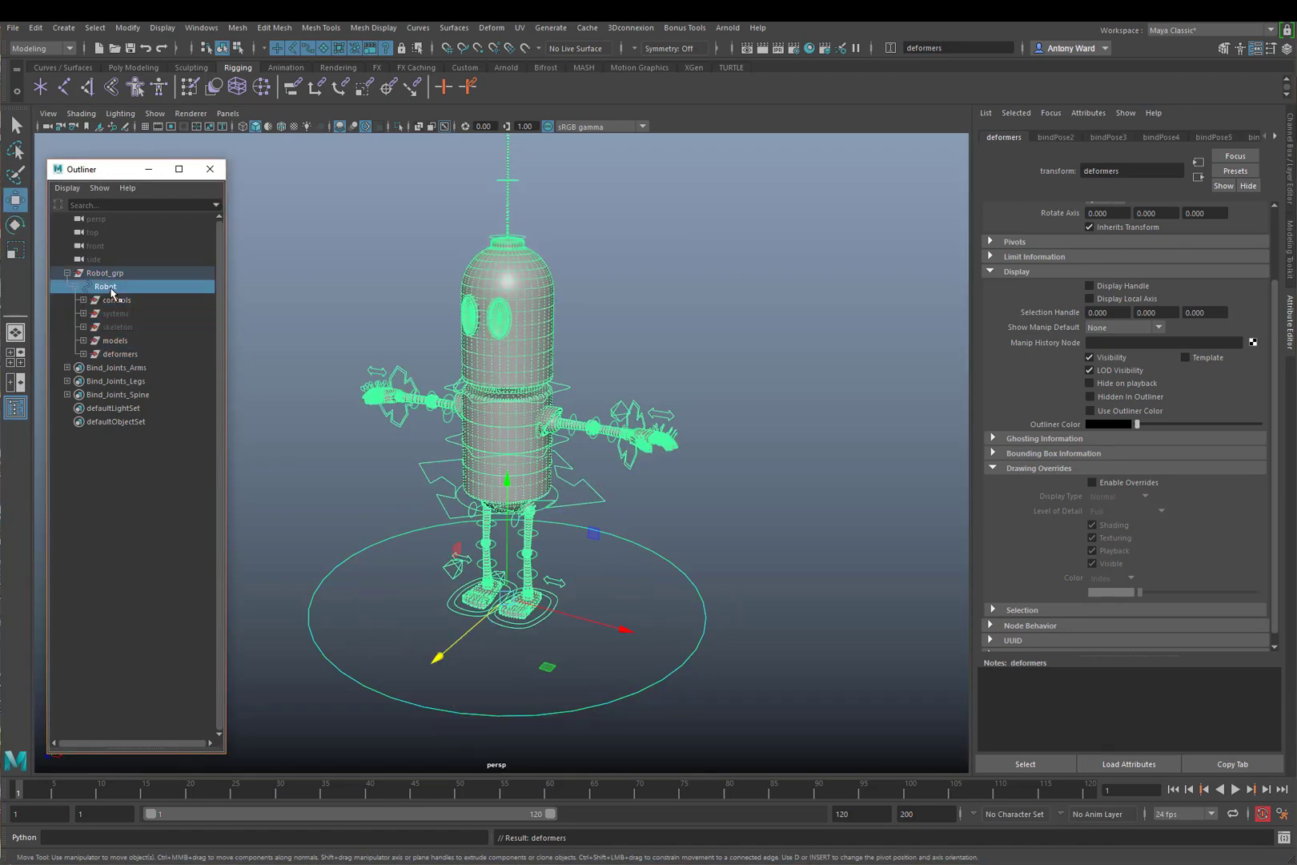
drag(123, 302, 119, 353)
click(100, 287)
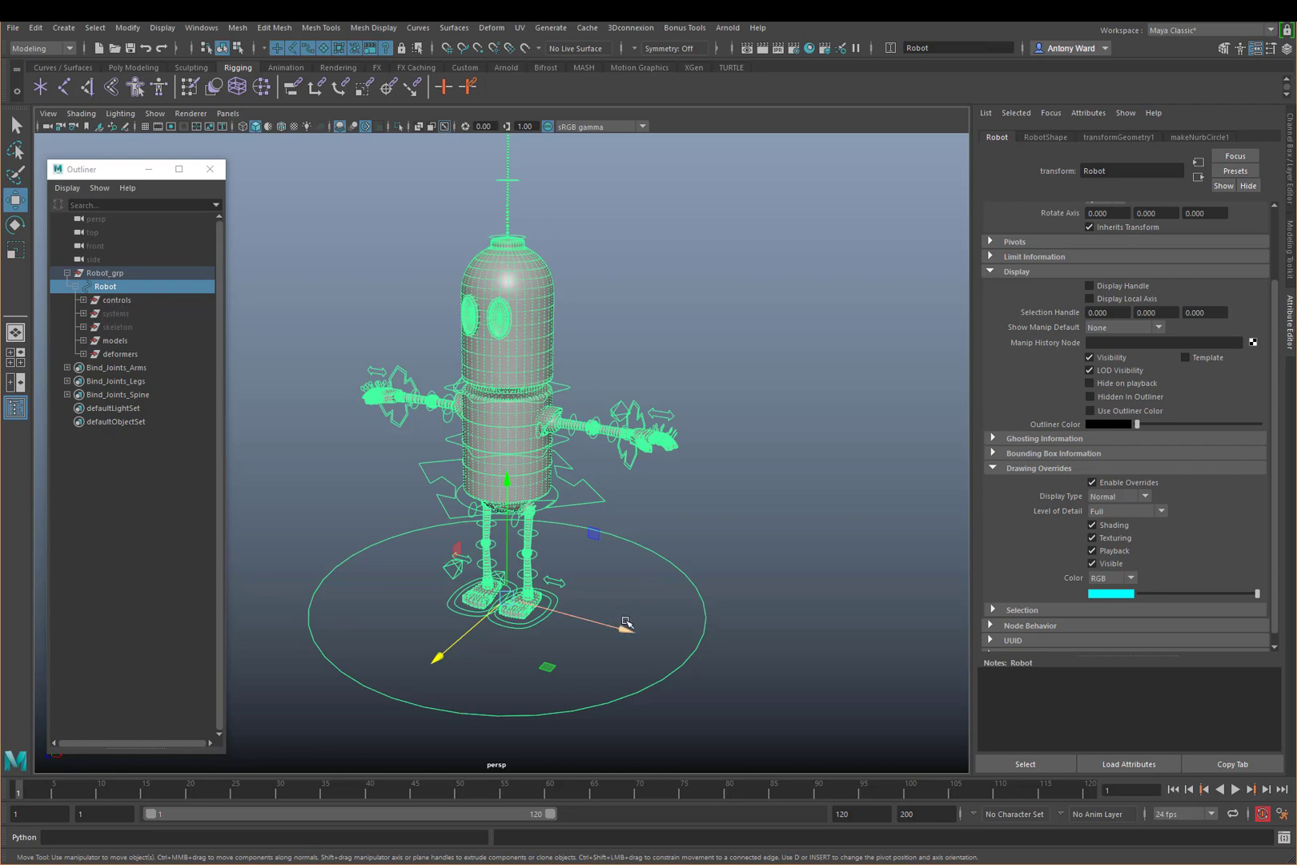
Test moving the Robot control along X, undo the move and clear the selection
drag(610, 622, 662, 637)
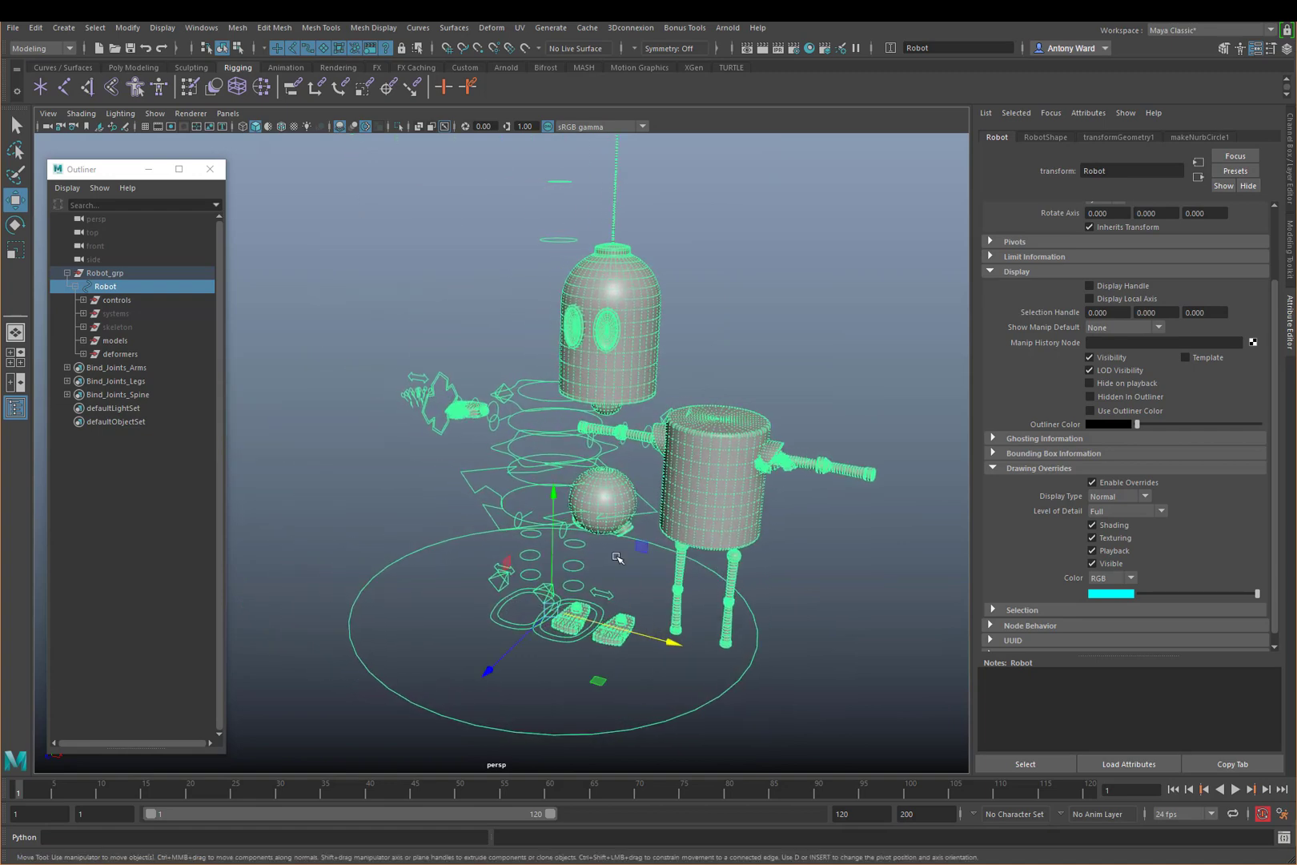
key(ctrl+z)
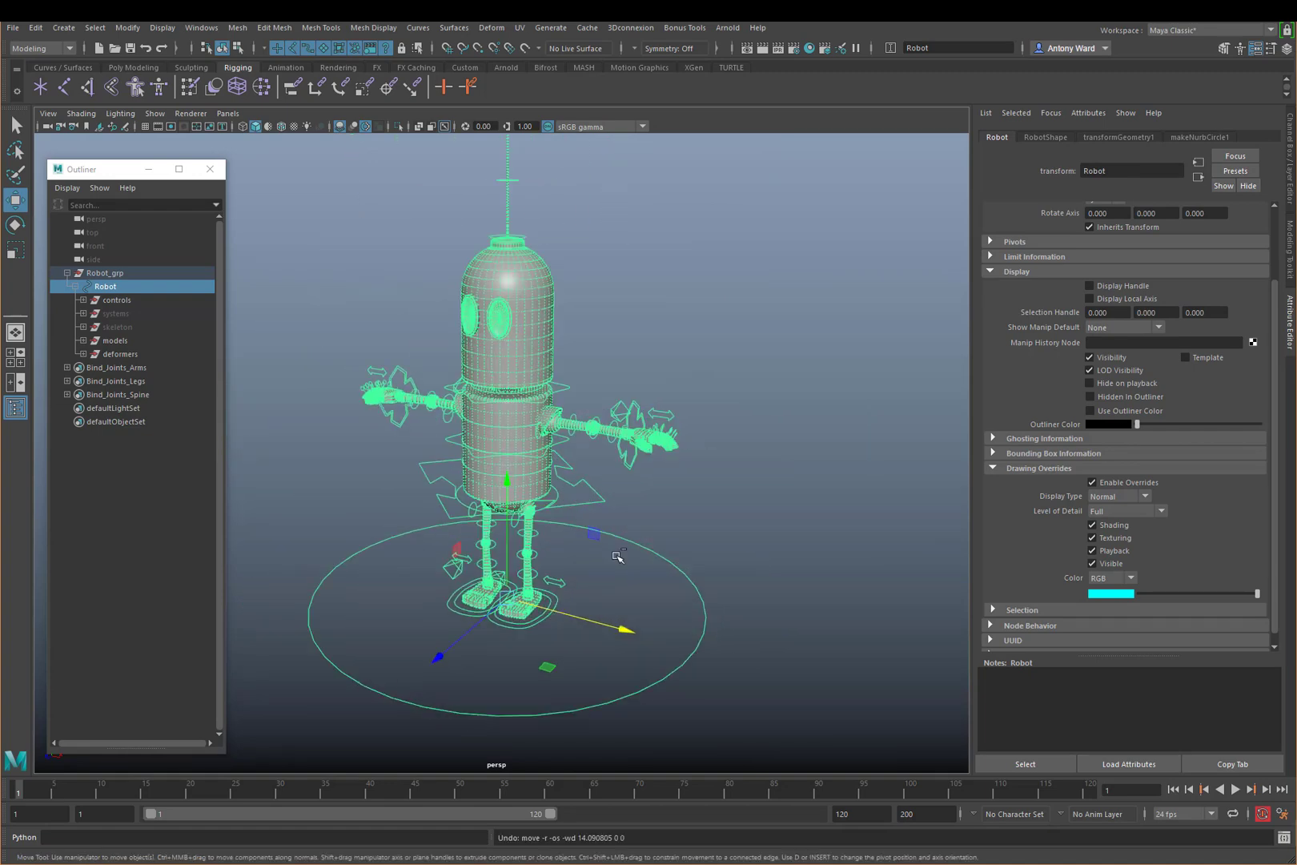
click(658, 324)
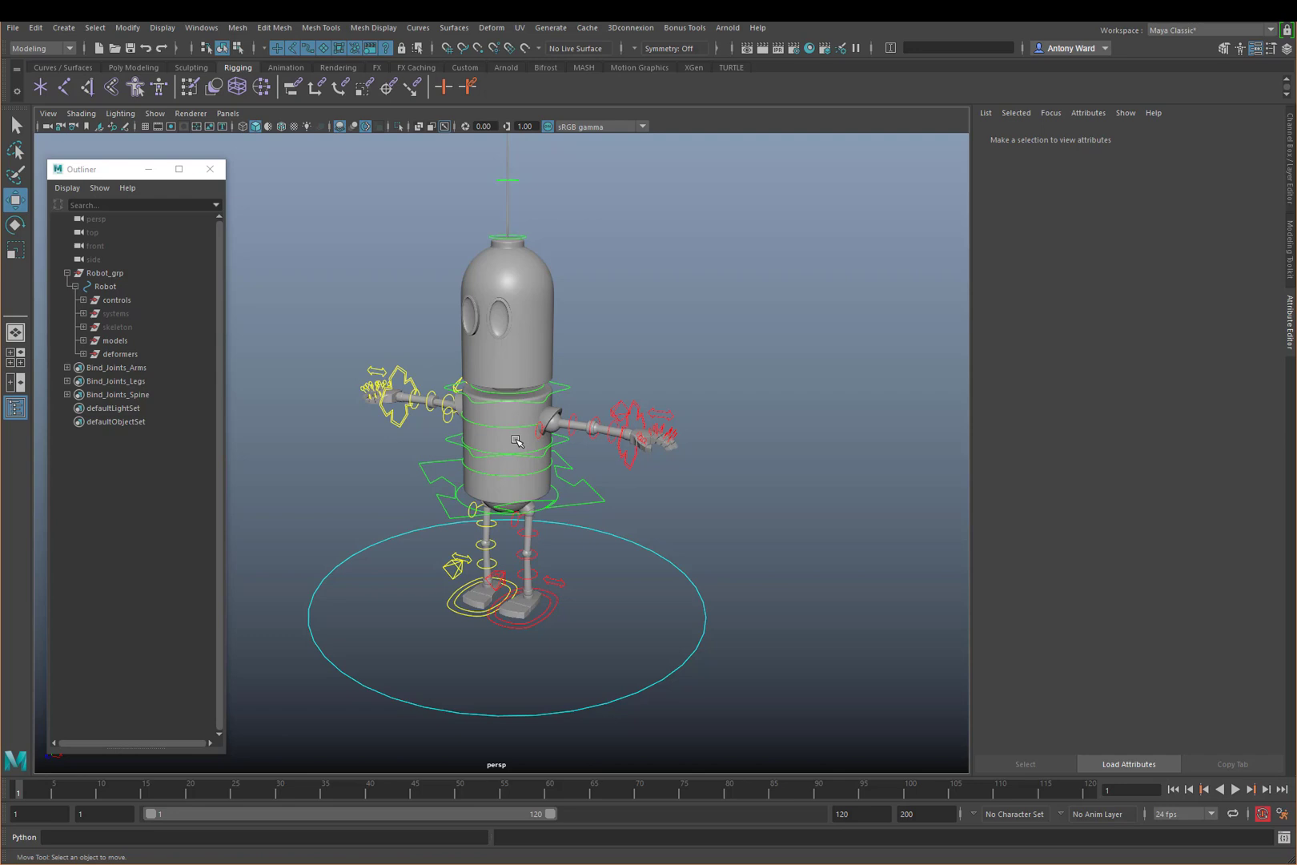
Move the Robot control along X again and inspect its child groups, including skeleton, models and deformers, before reselecting Robot
drag(650, 532, 626, 566)
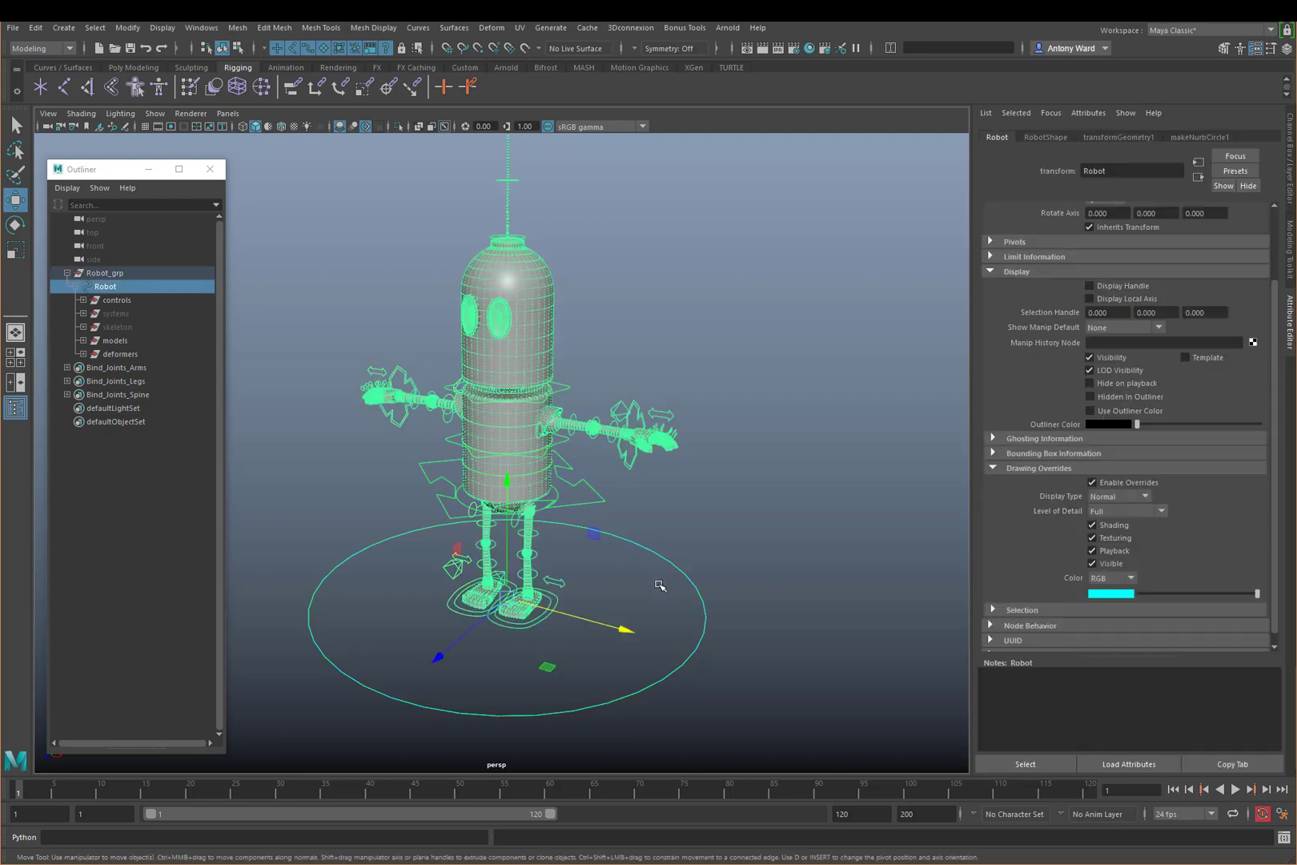
drag(624, 627, 545, 524)
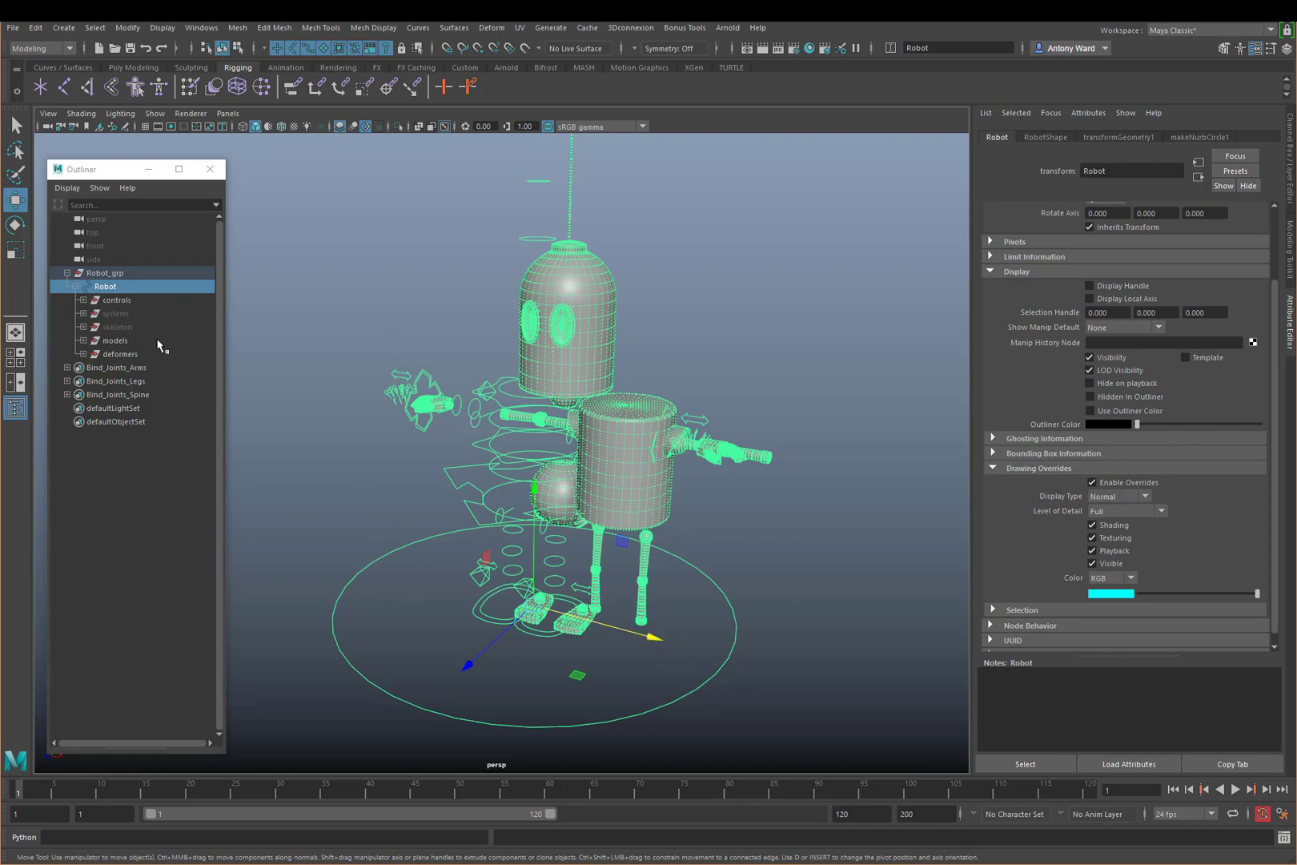
drag(121, 302, 122, 355)
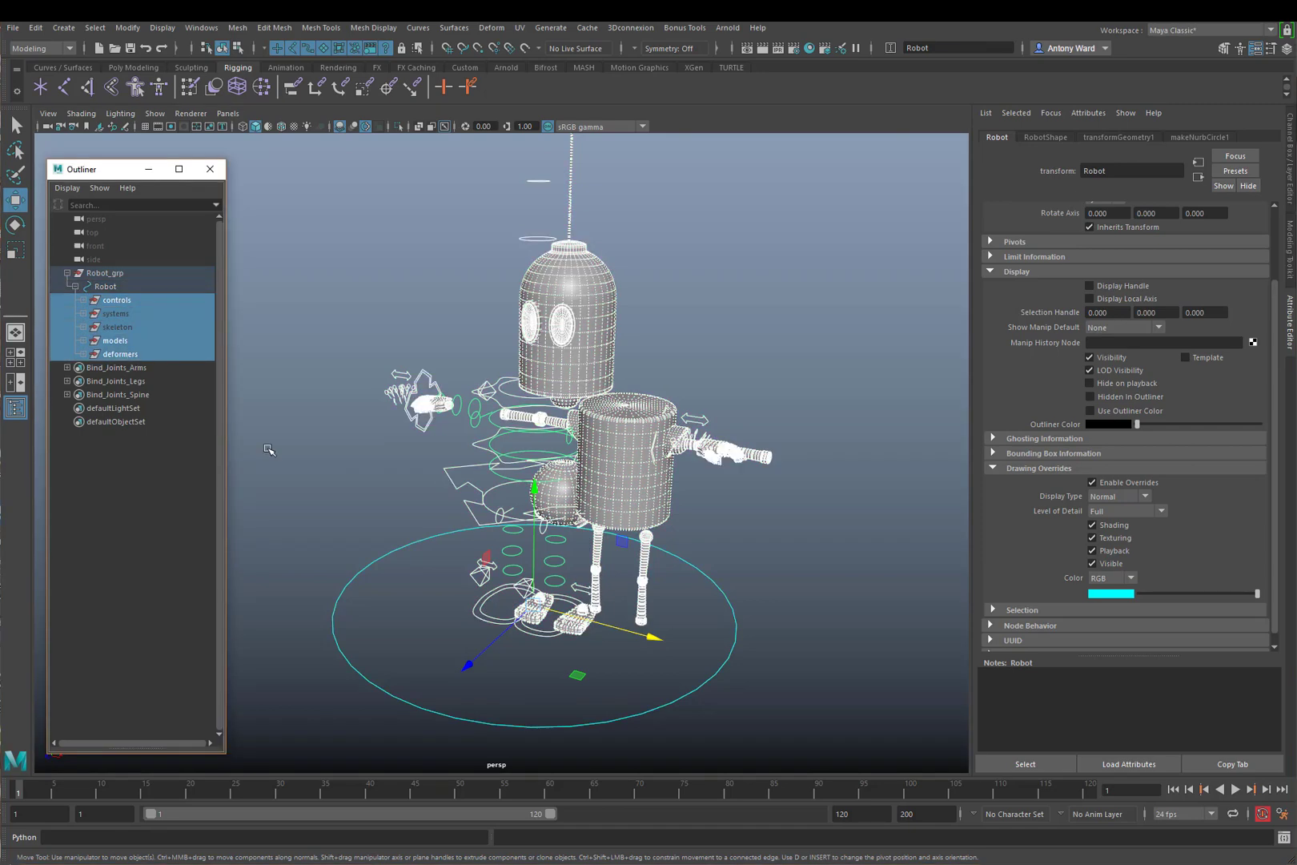
click(119, 325)
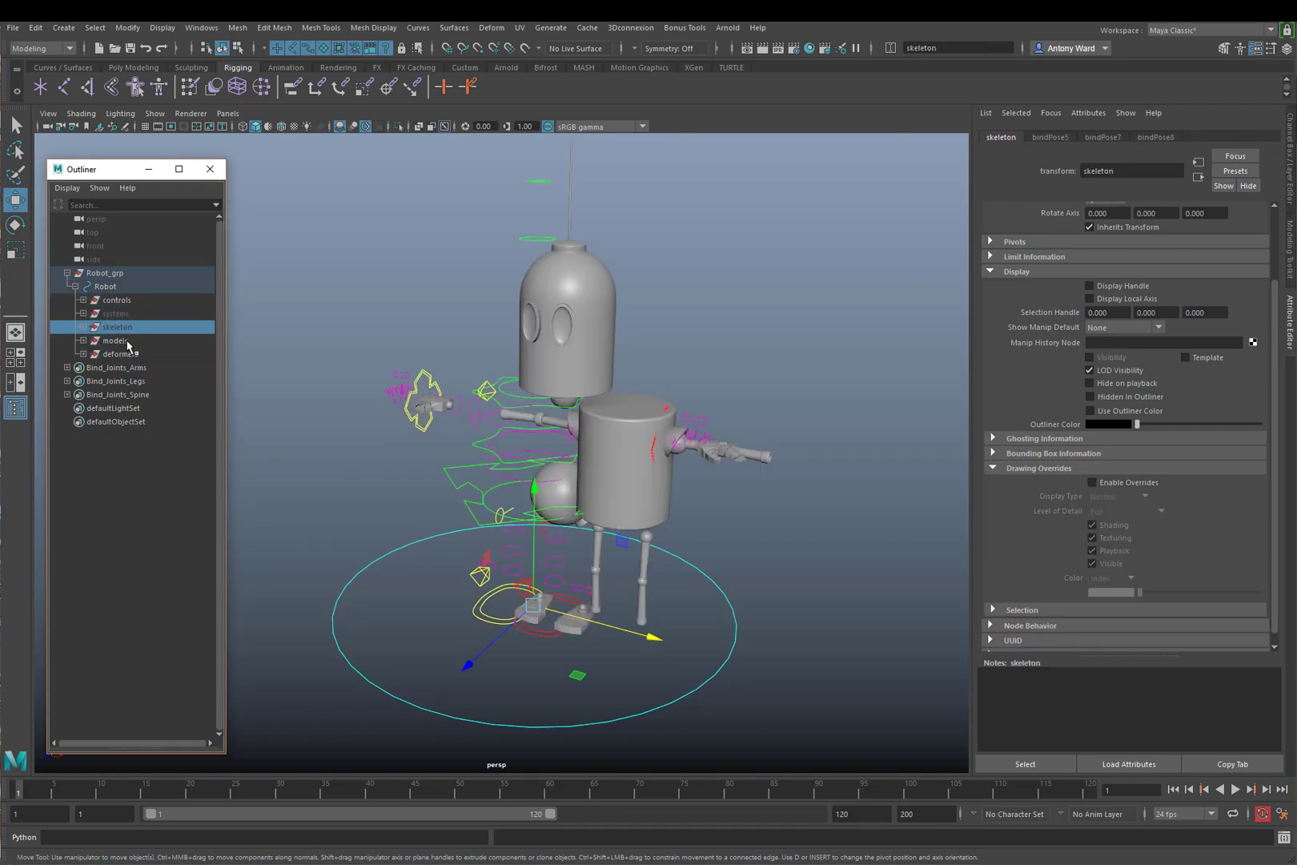
click(128, 342)
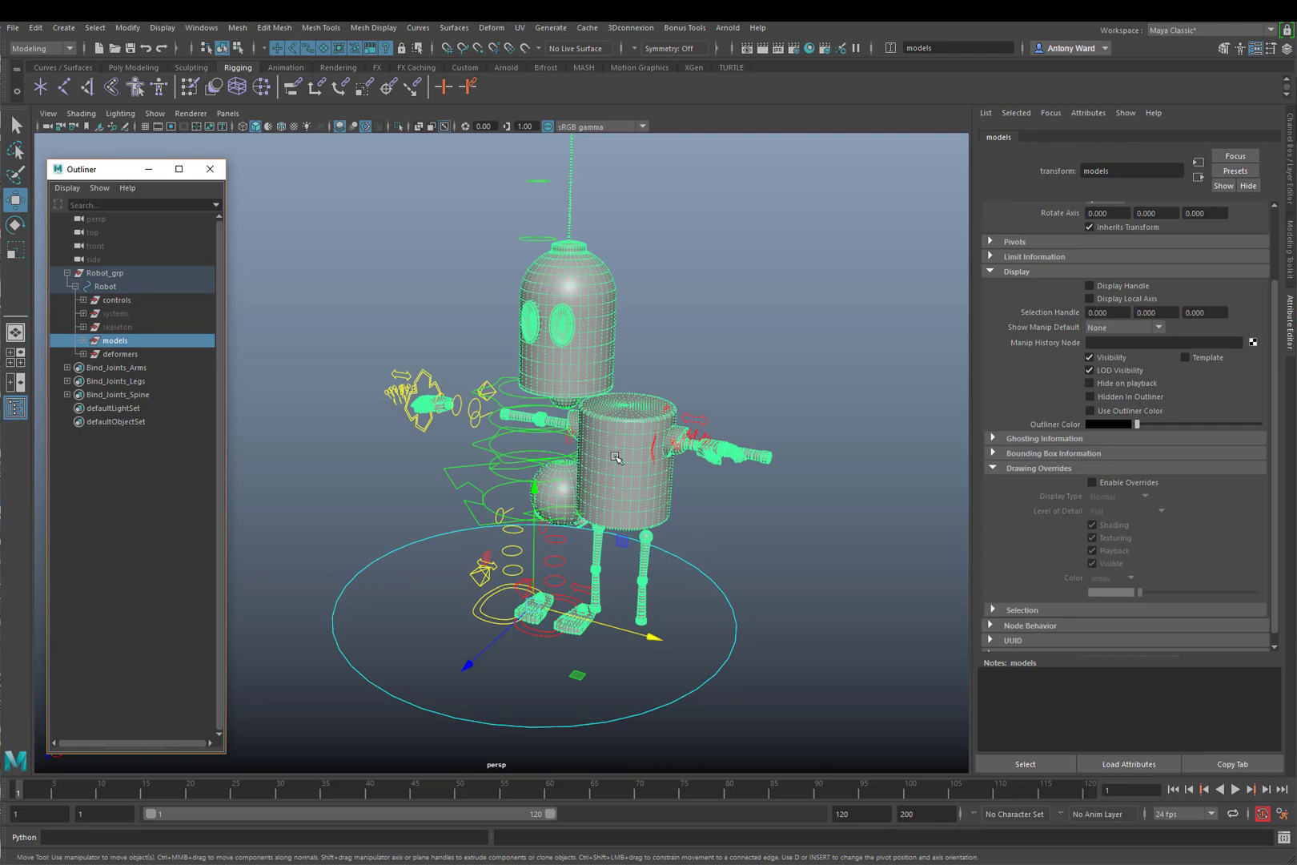
click(121, 354)
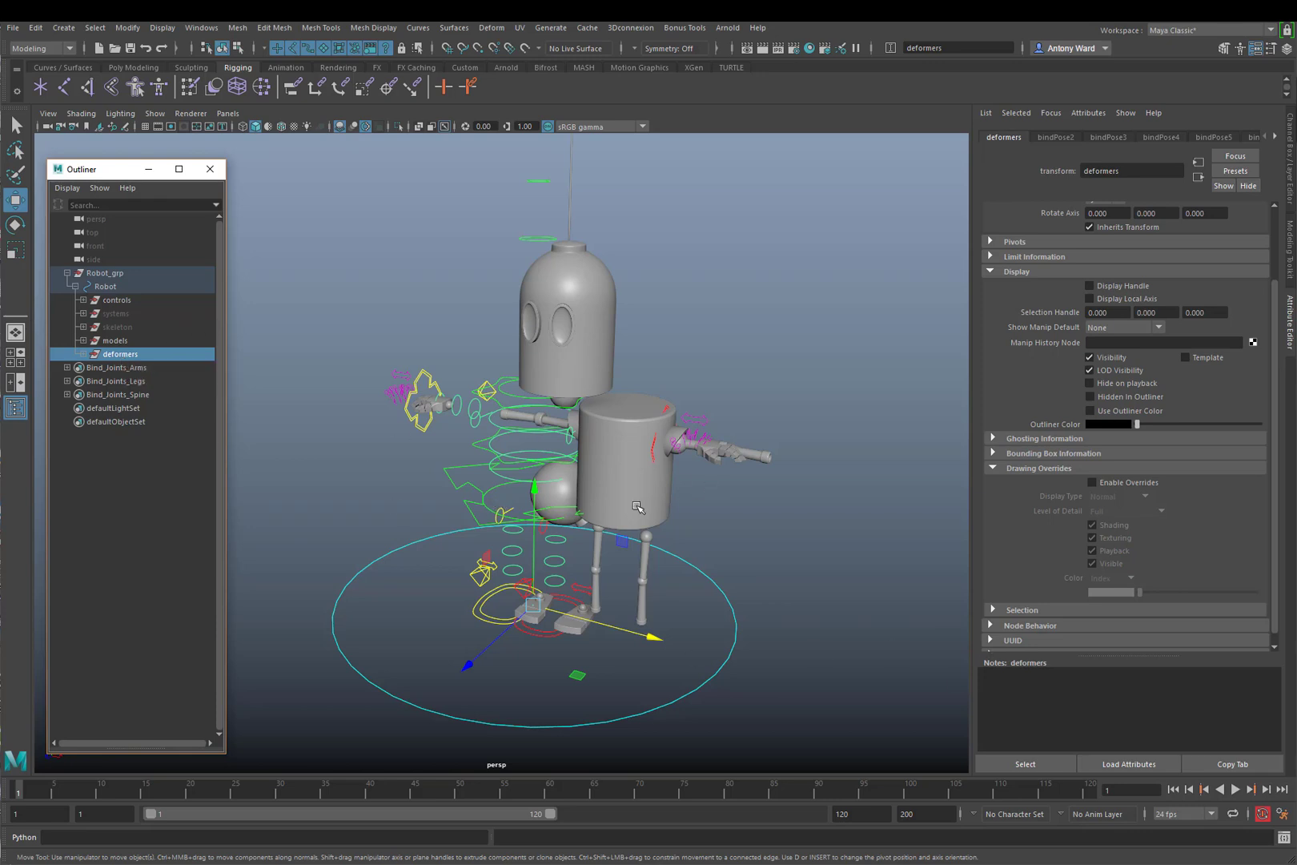
click(109, 292)
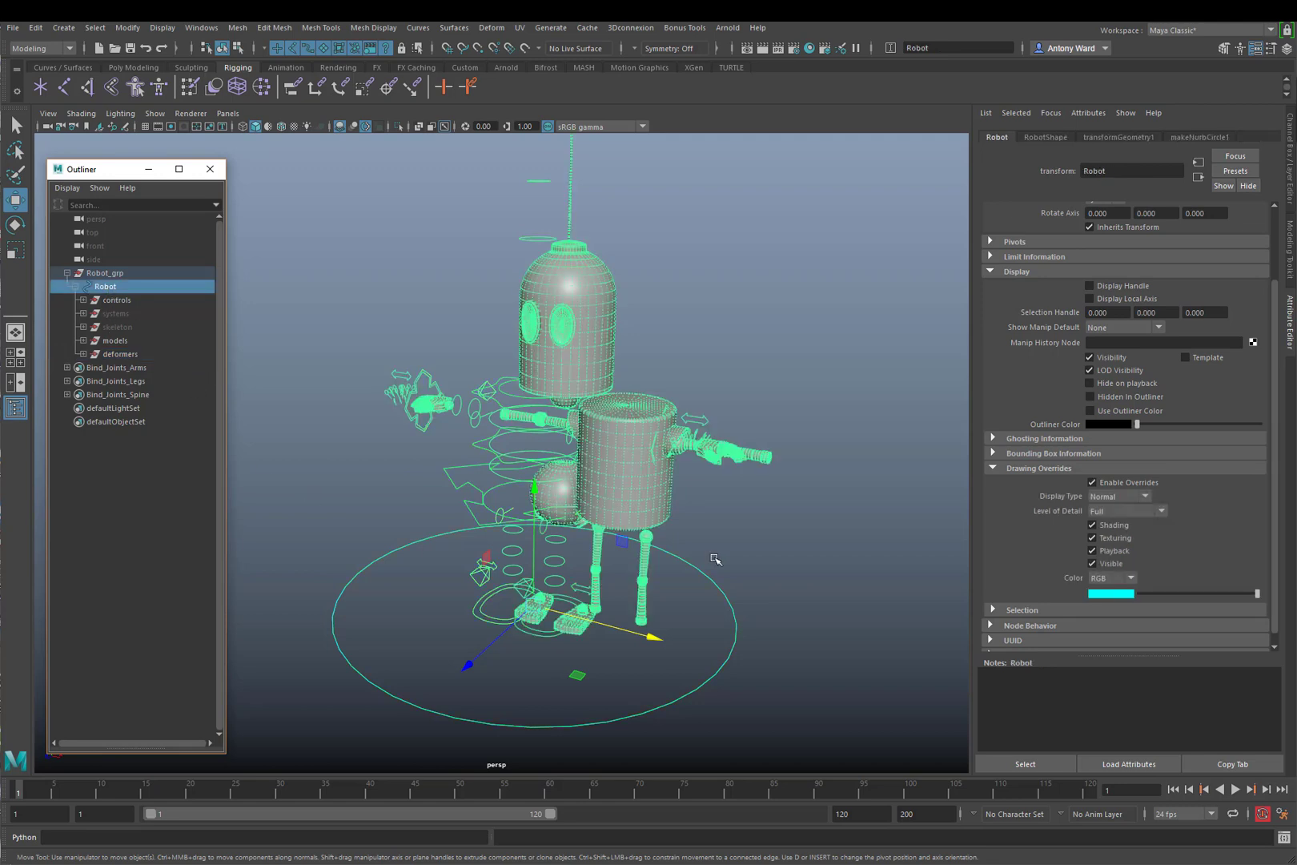
Reset the Robot control's Translate X to 0 and clear the selection
key(ctrl+z)
key(ctrl+z)
key(ctrl+z)
key(ctrl+z)
key(ctrl+z)
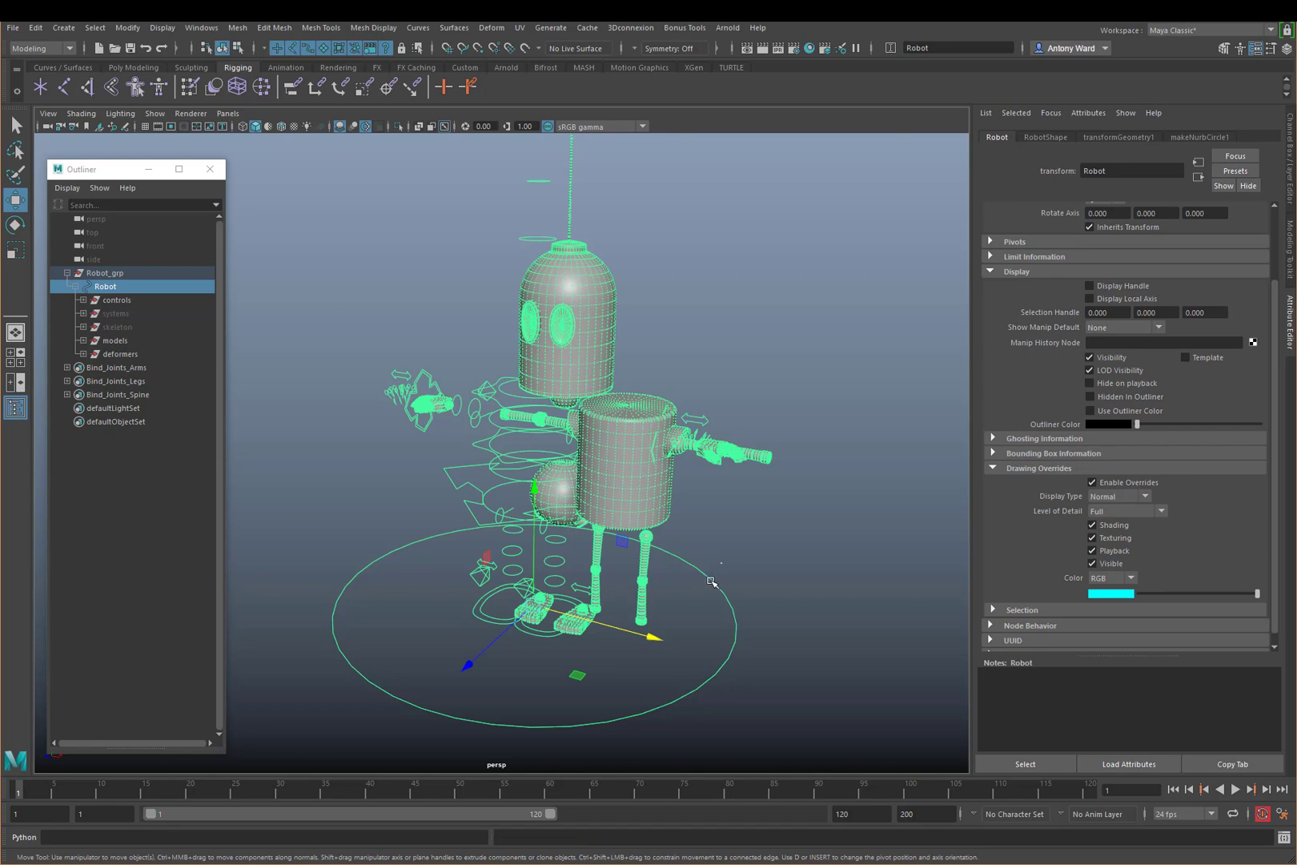
click(1289, 160)
click(1249, 151)
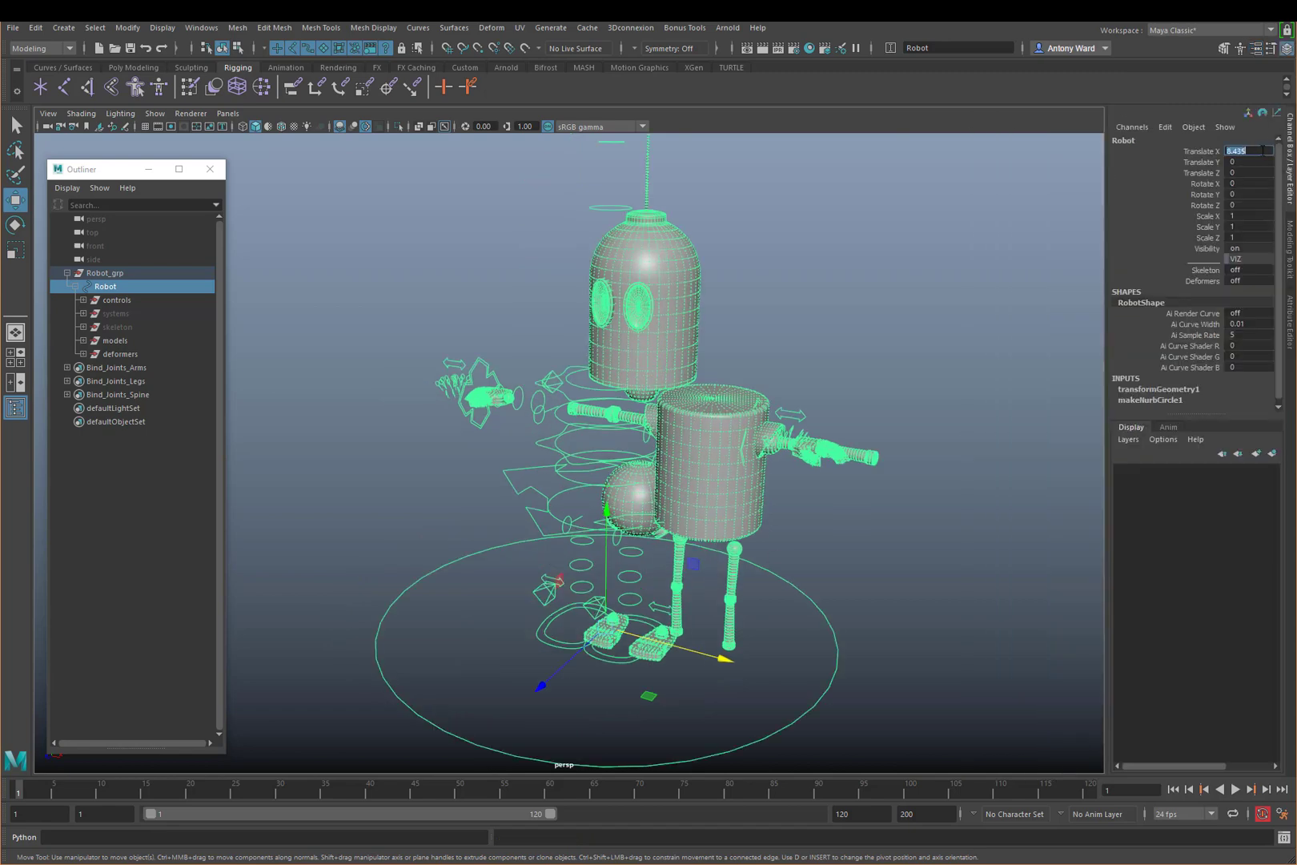
text(0)
key(Return)
click(912, 536)
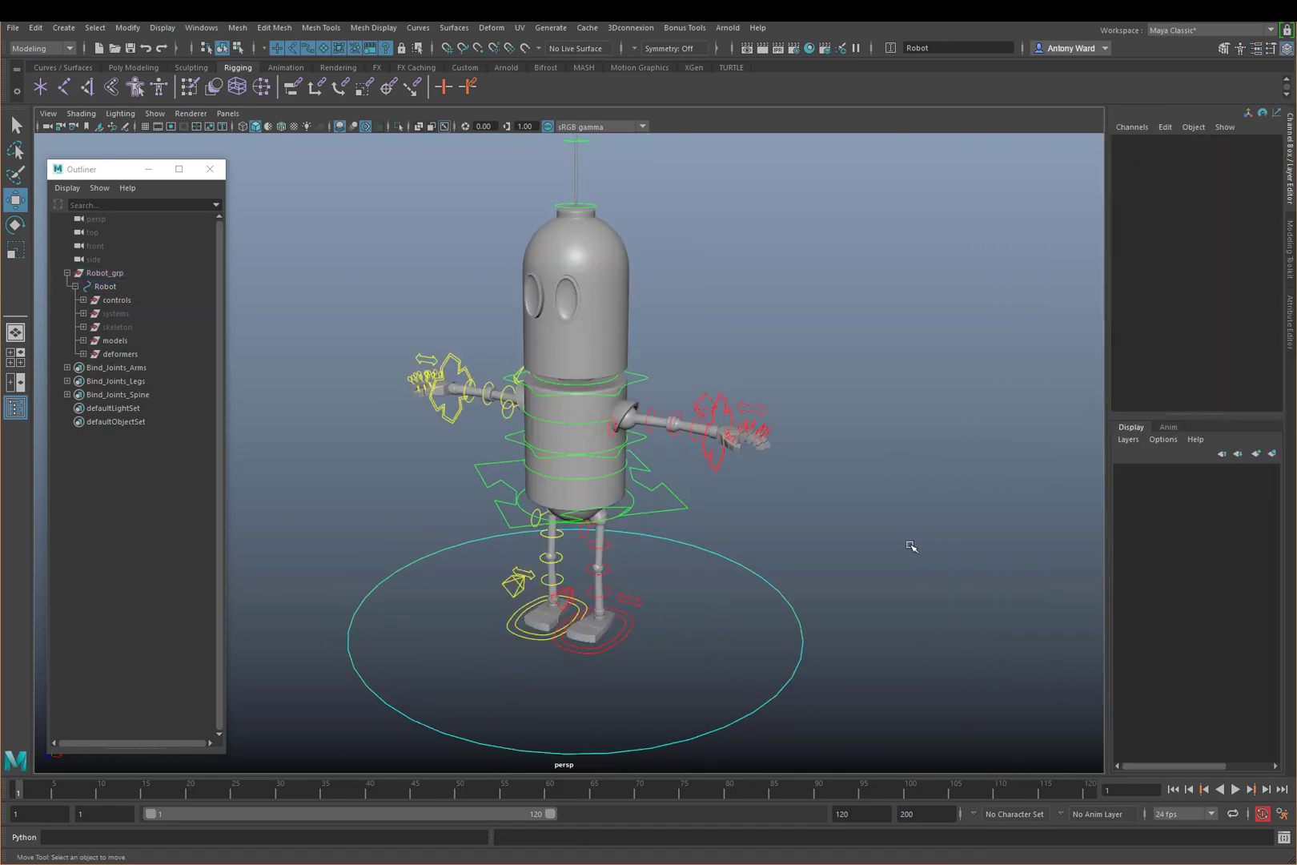
Parent the skeleton, models and deformers groups directly under Robot_grp and check them by selecting each in turn
click(700, 548)
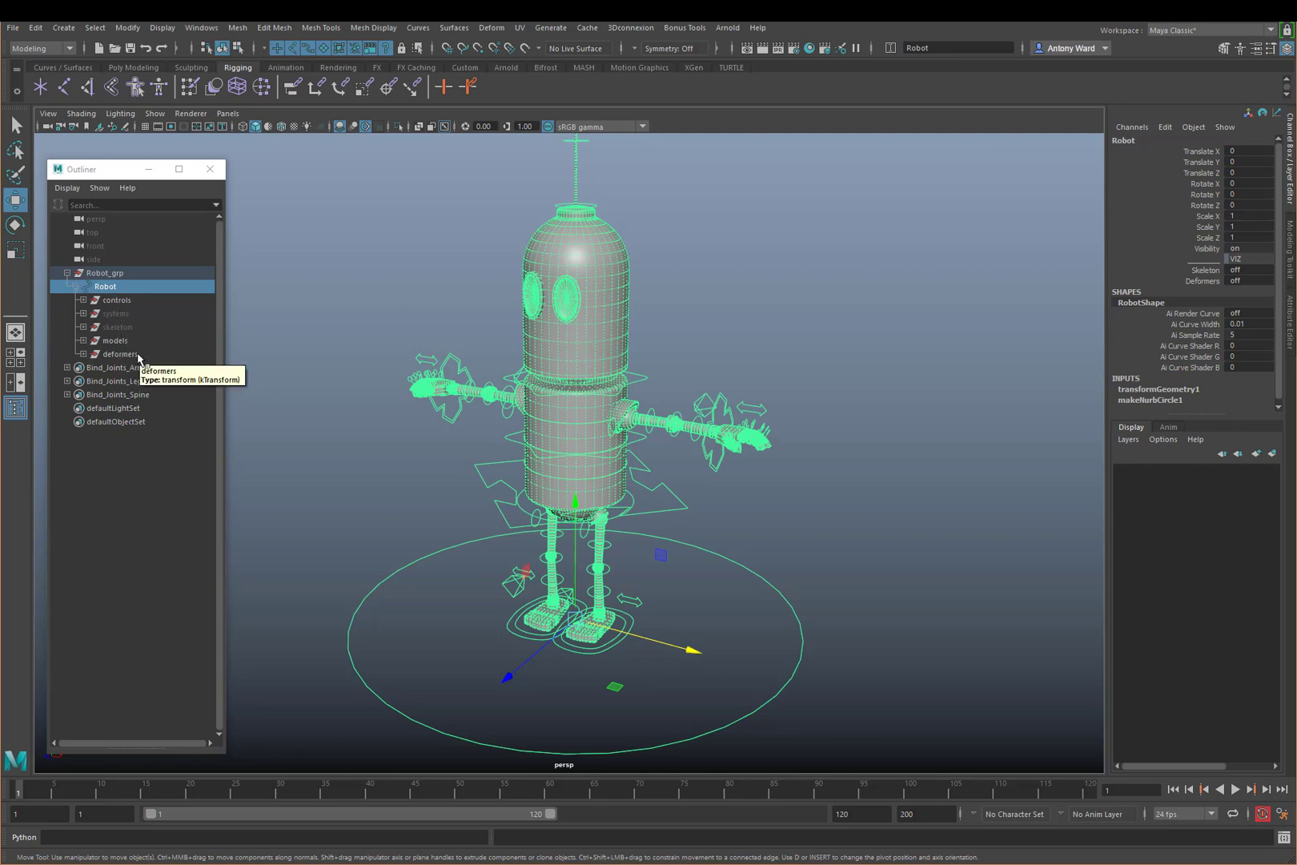
drag(131, 328, 133, 353)
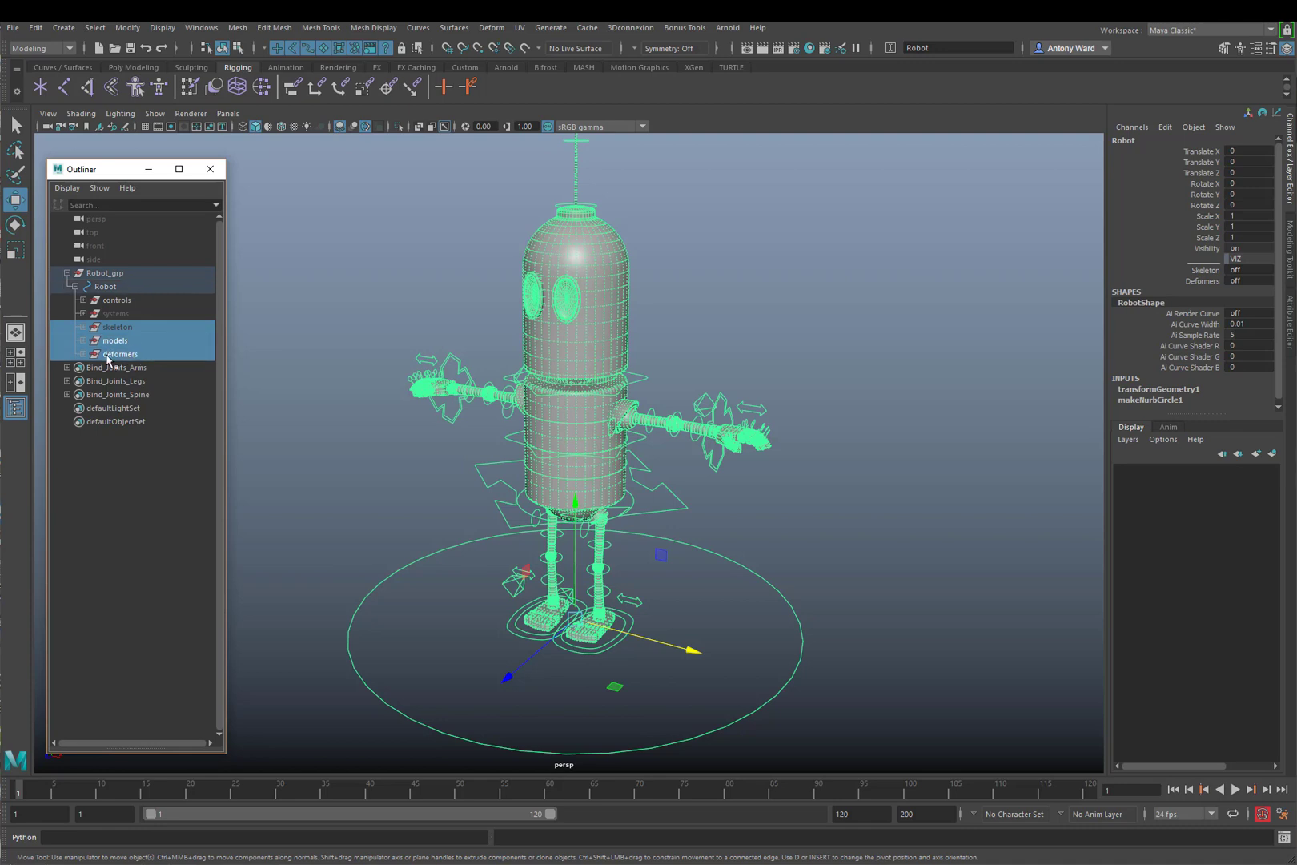
middle_drag(113, 327, 105, 273)
click(111, 326)
click(112, 341)
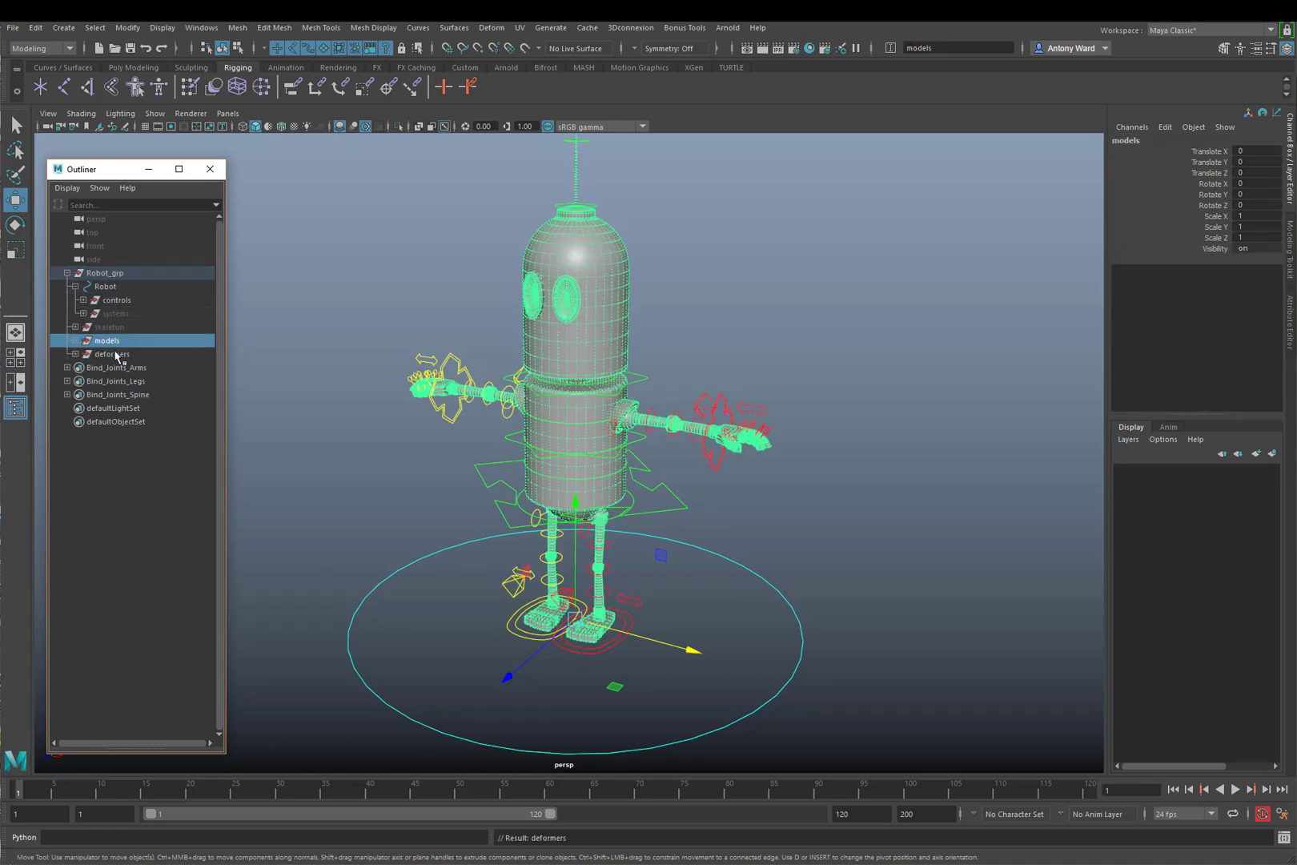
click(112, 354)
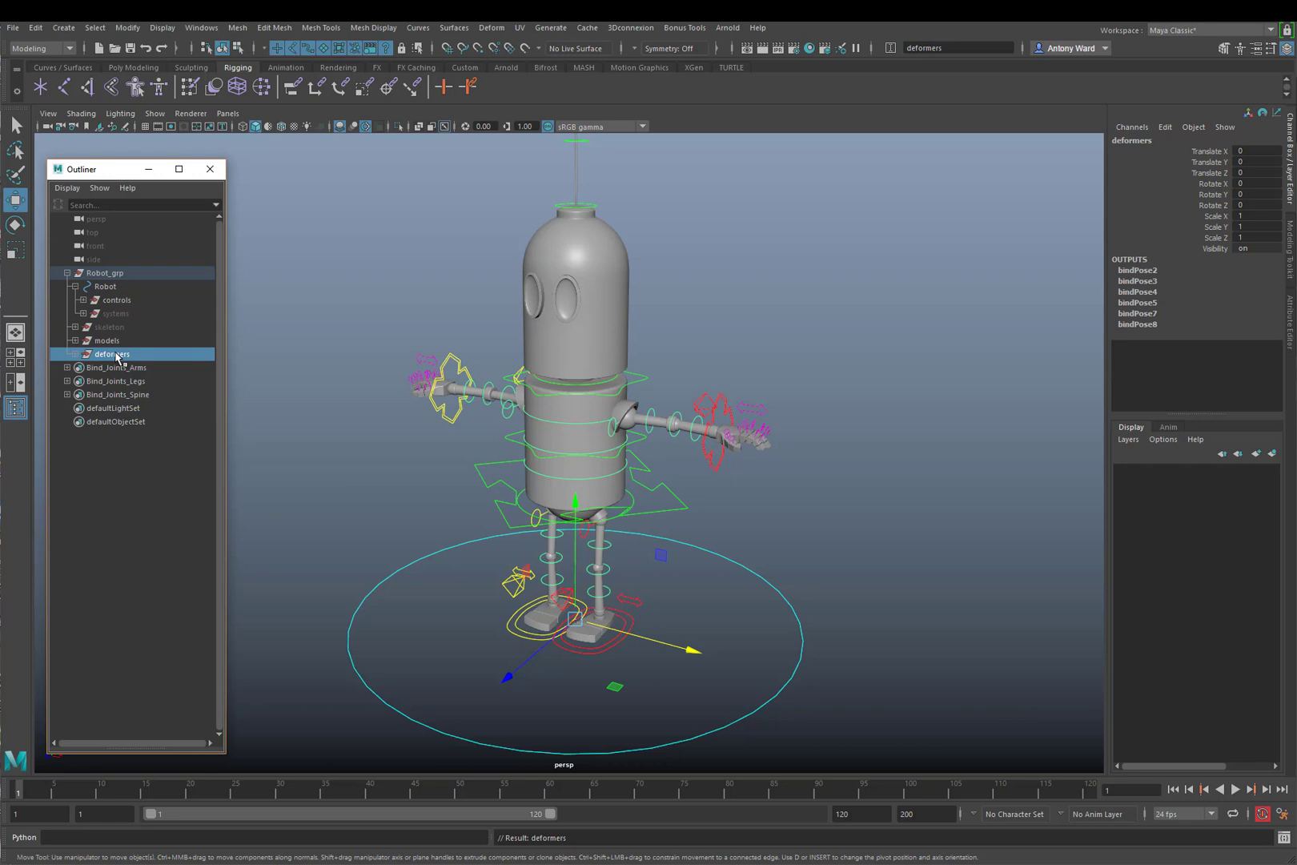
Inspect the controls, skeleton and deformers groups one by one and look inside the systems group
click(115, 328)
click(739, 597)
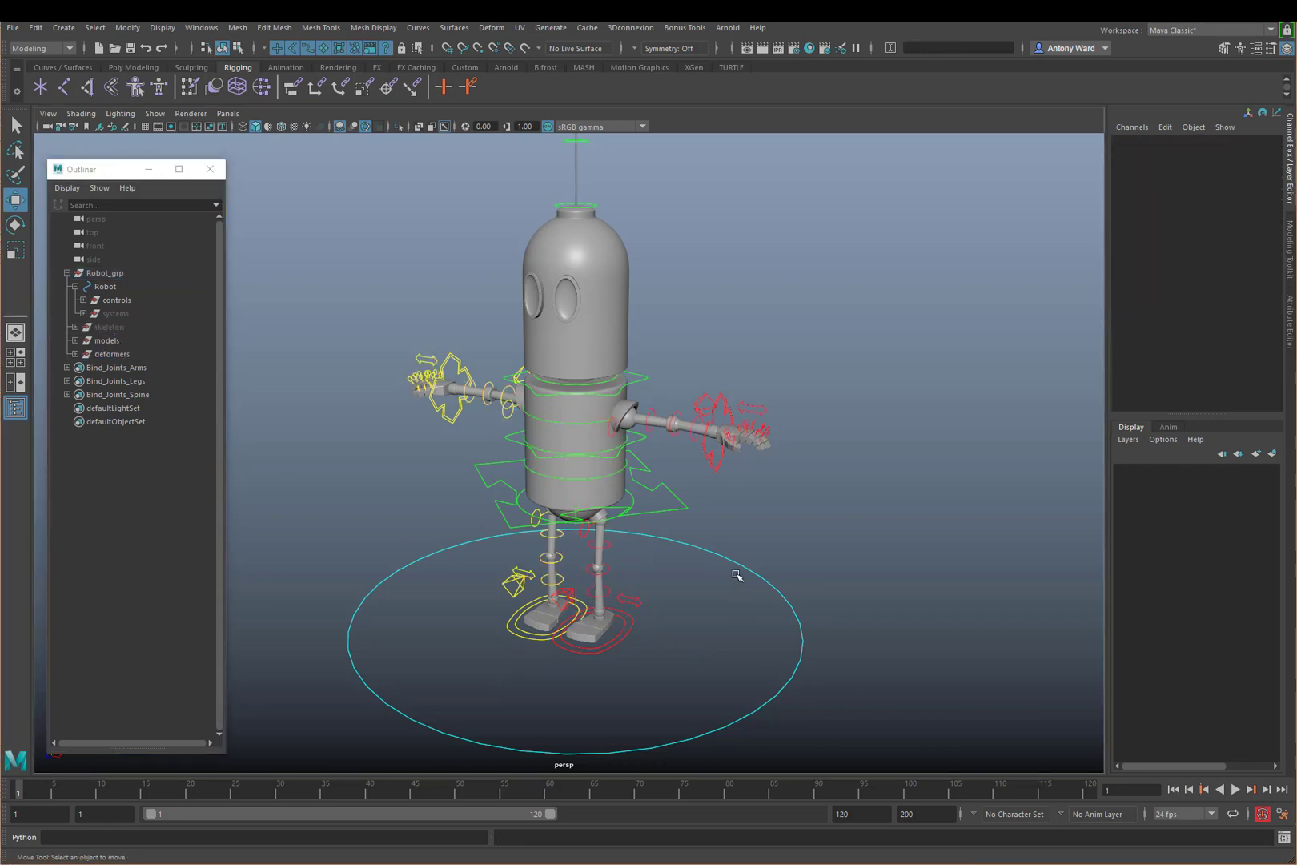
click(116, 300)
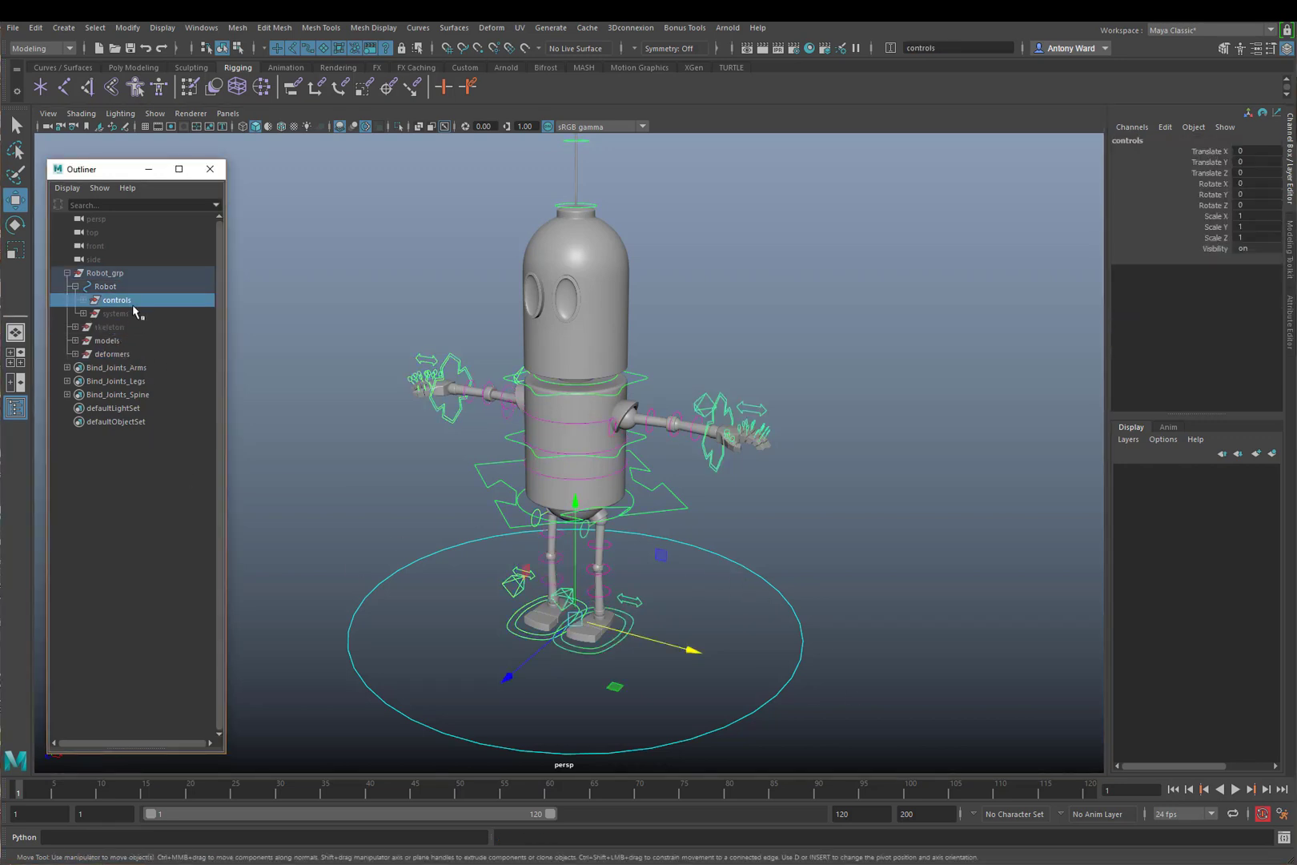
click(129, 329)
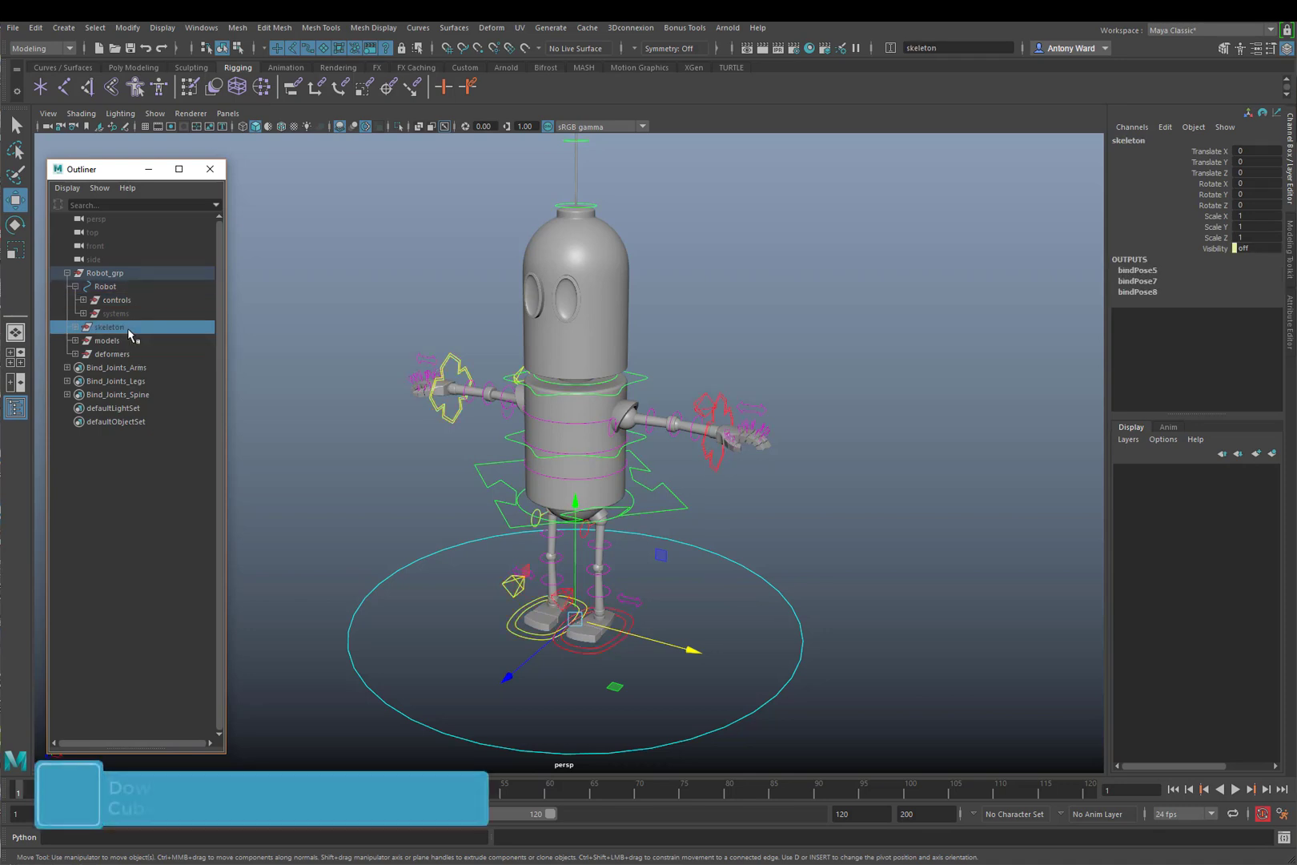
click(124, 355)
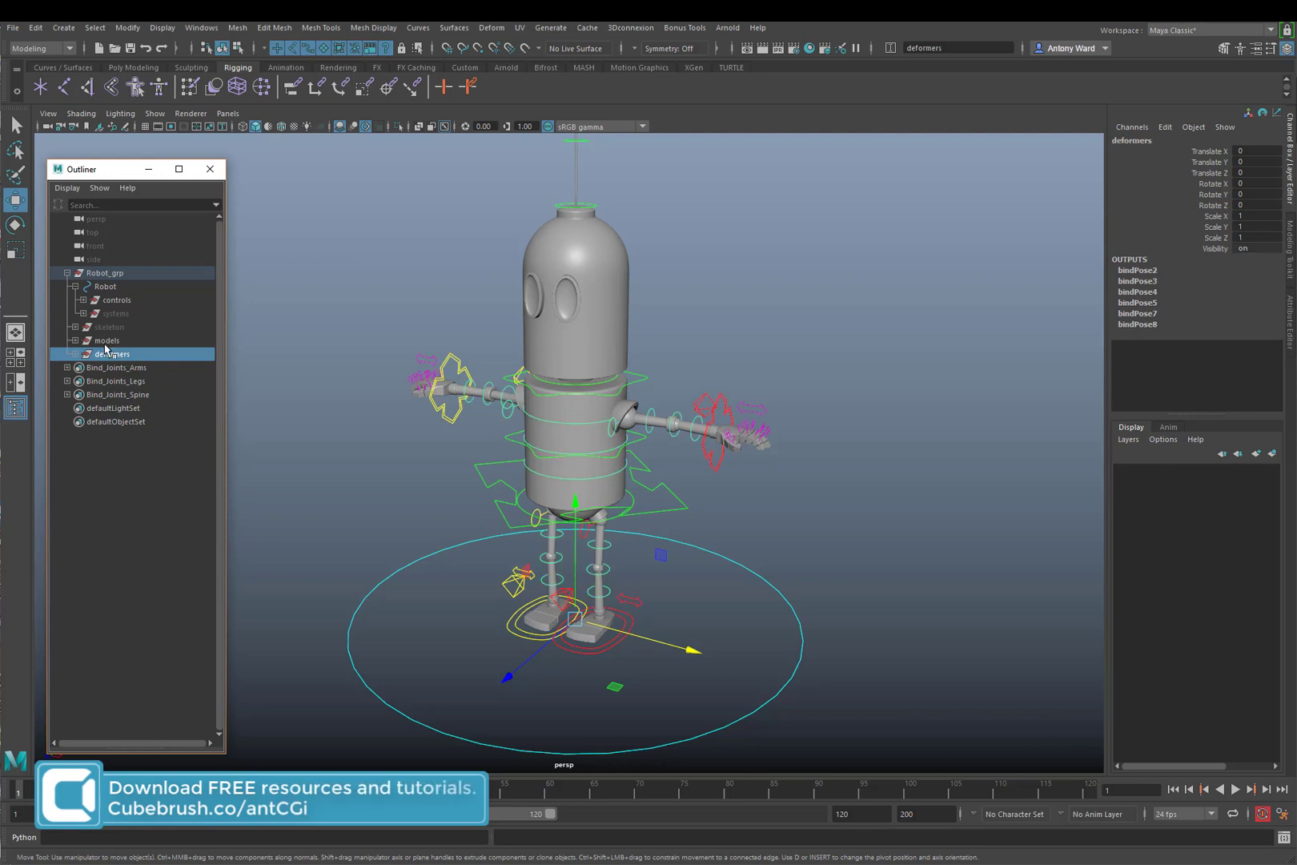
click(83, 313)
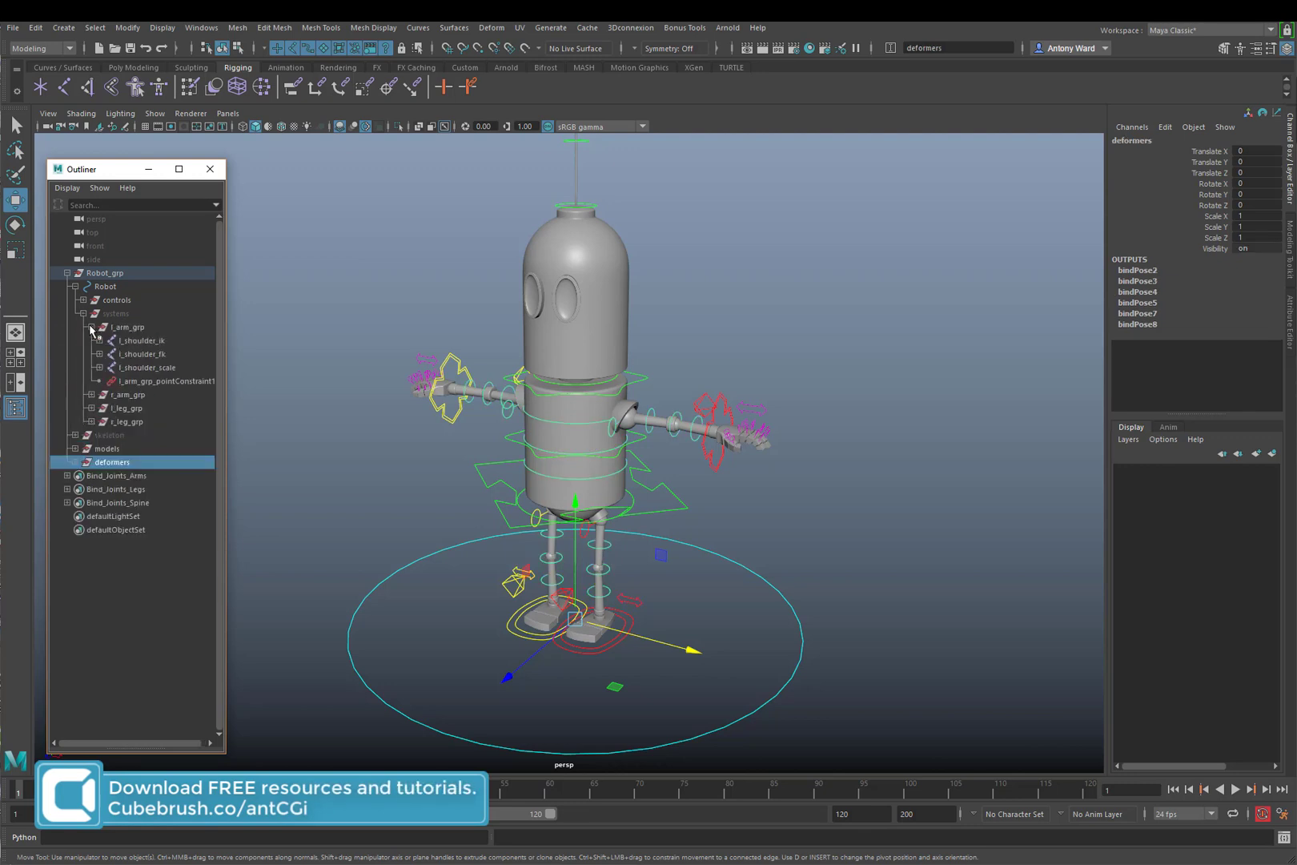
click(83, 313)
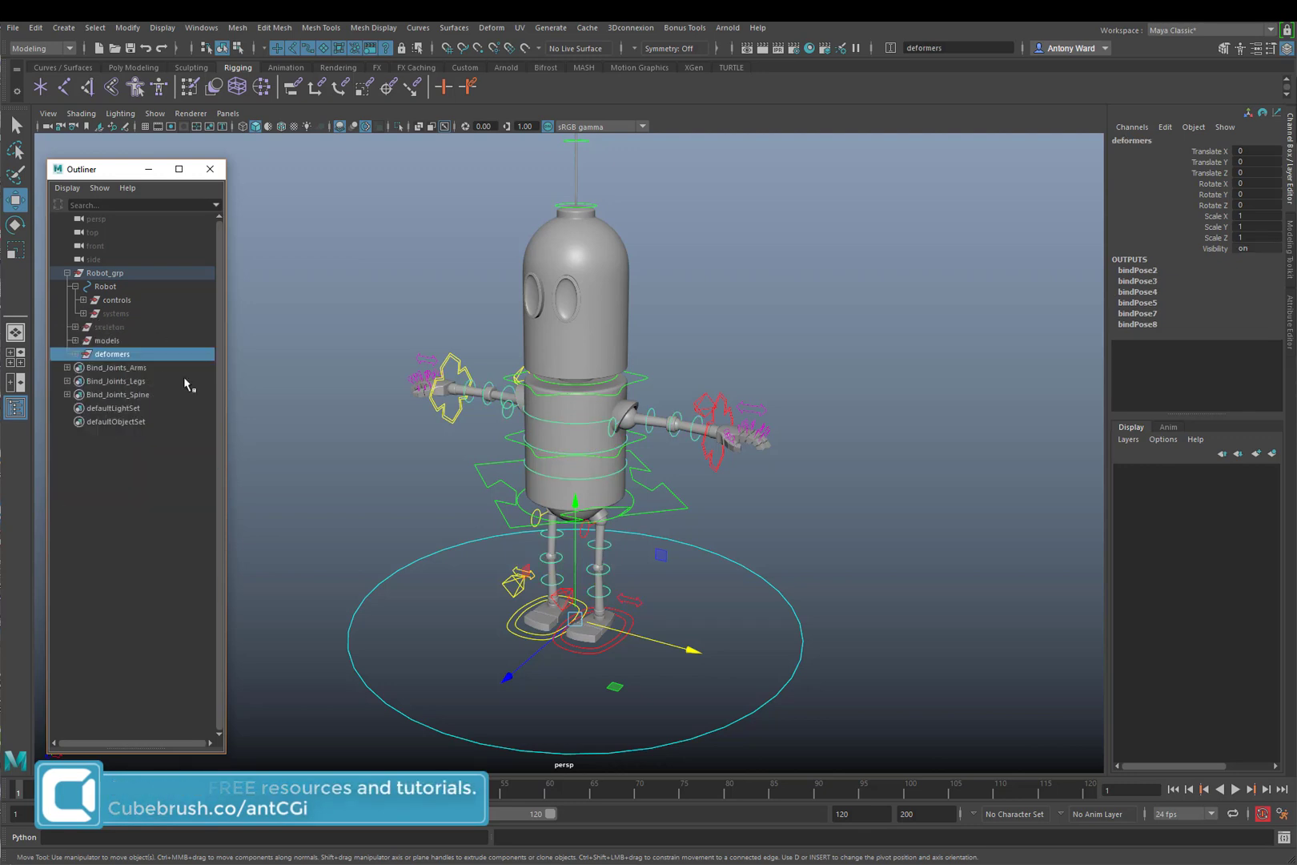
Parent the skeleton, models and deformers groups under the Robot control, and return skeleton to Robot_grp
click(759, 572)
drag(112, 326, 112, 354)
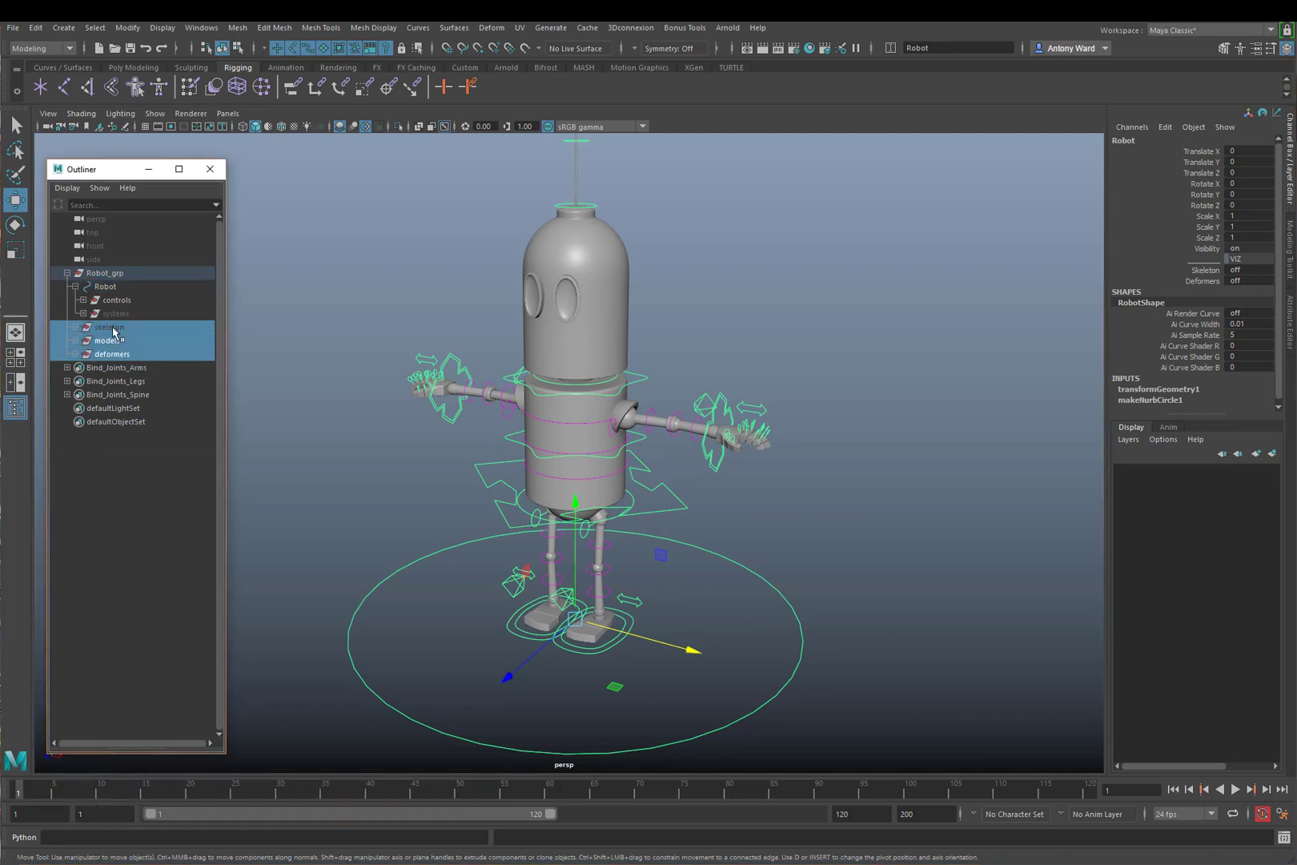
middle_drag(120, 300, 110, 276)
click(422, 485)
click(116, 327)
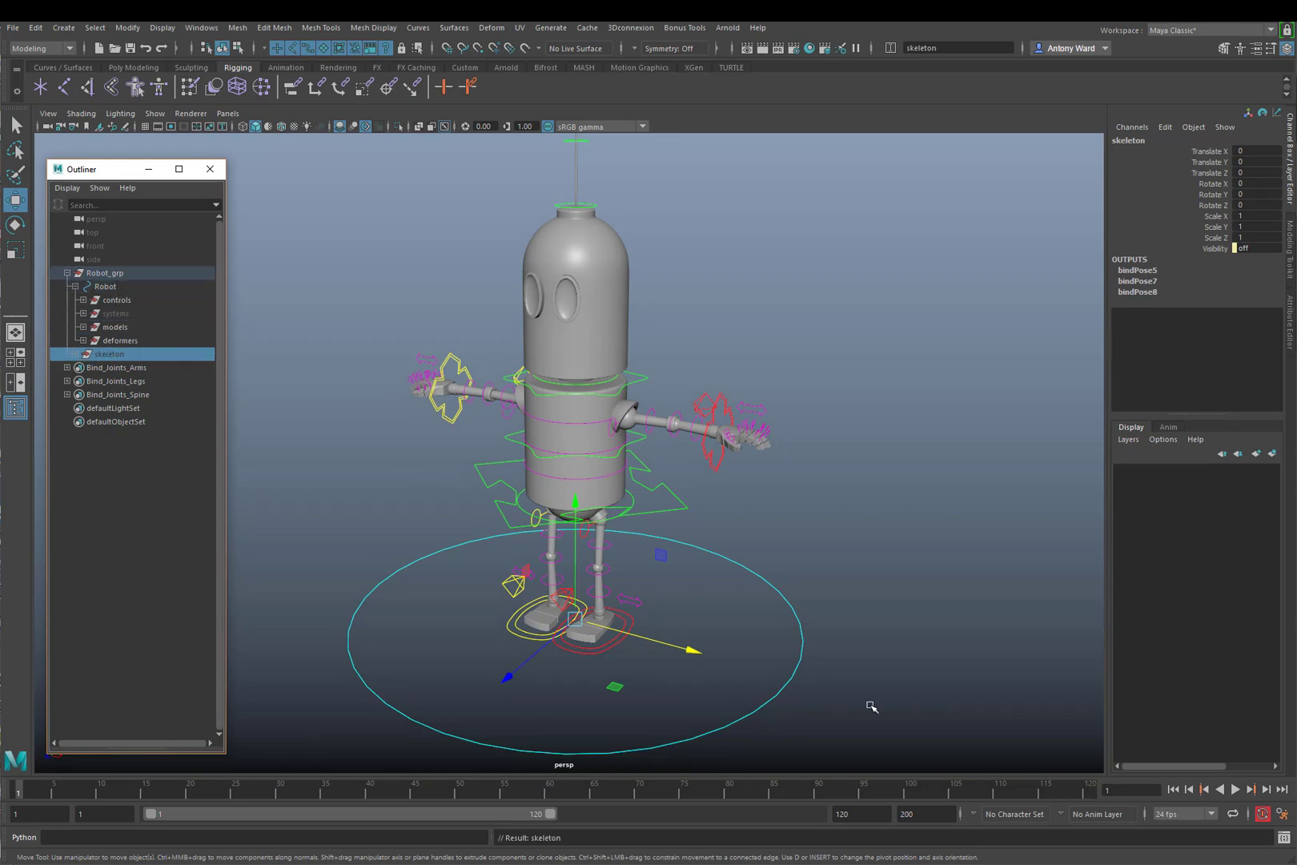
Test moving the Robot control along X, undo the move and parent the models group back under Robot_grp
click(798, 615)
drag(713, 650, 953, 653)
key(ctrl+z)
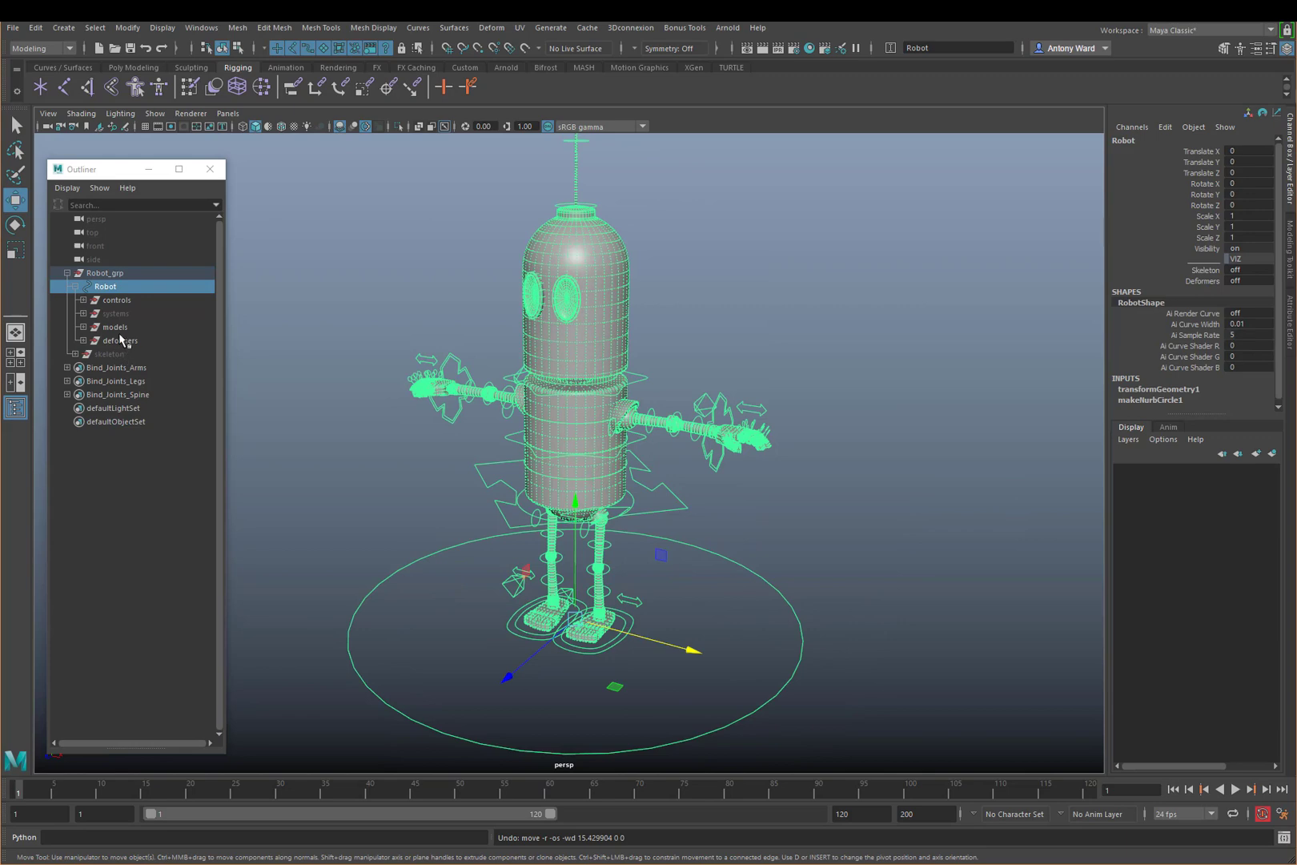
click(116, 326)
middle_drag(116, 328, 108, 272)
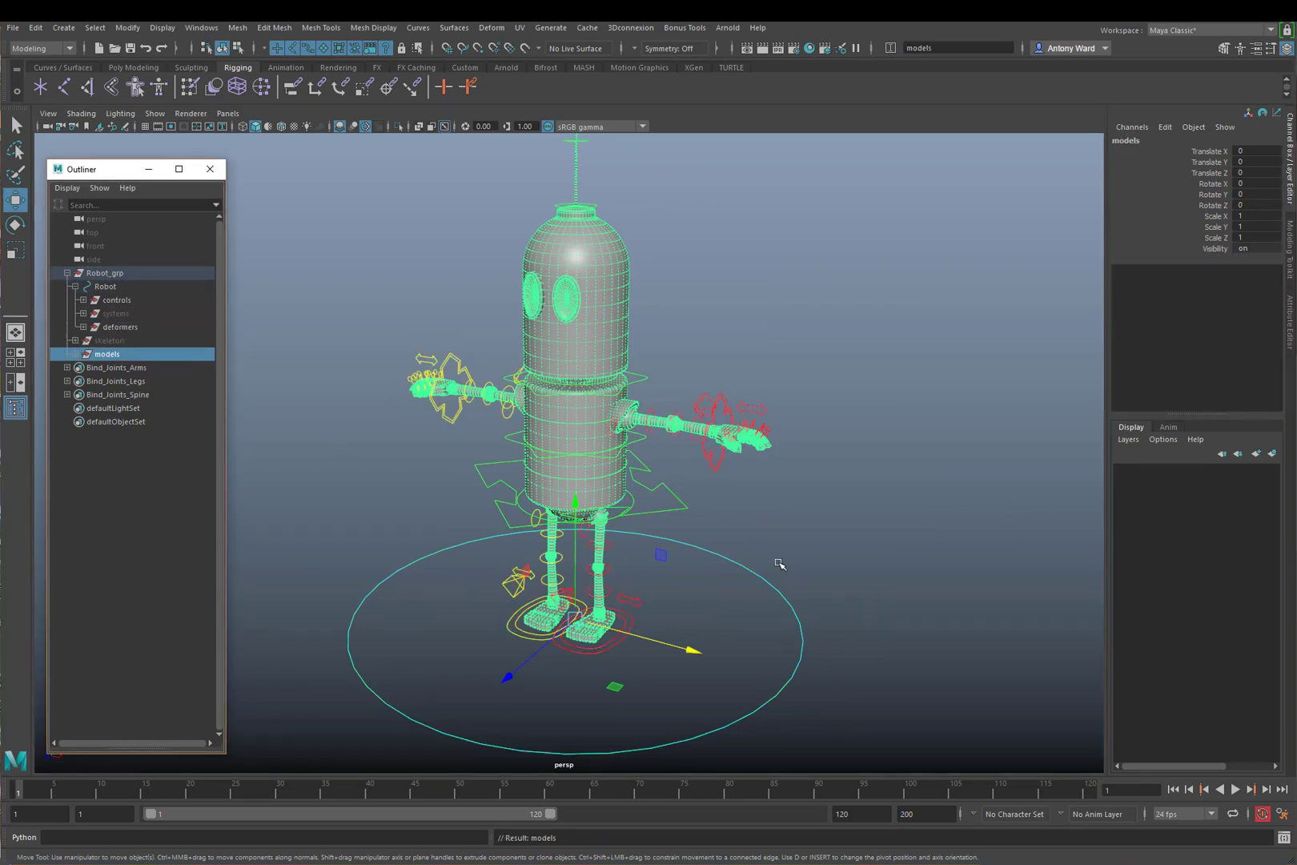
Test the Robot control along X with models outside it, undo the move and parent deformers back under Robot_grp
click(751, 569)
drag(698, 652, 775, 671)
key(ctrl+z)
click(120, 328)
middle_drag(116, 329, 106, 276)
Test the Robot control's X movement with all three groups outside it, undo the move and parent skeleton under Robot
drag(813, 579, 677, 641)
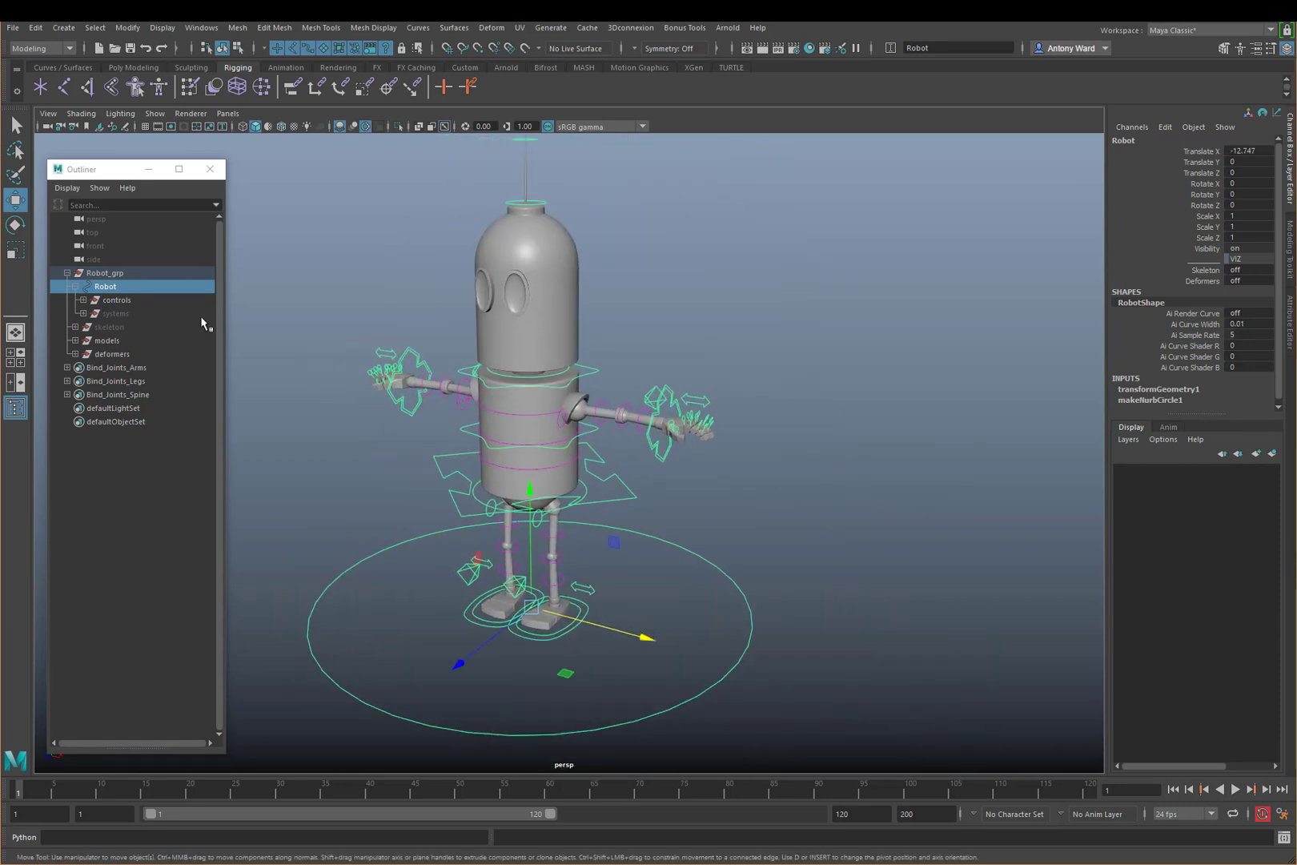
key(ctrl+z)
click(121, 327)
middle_drag(120, 328, 104, 273)
middle_drag(107, 328, 109, 287)
Test moving the Robot control along X with the skeleton group inside it, and undo the move
click(740, 569)
drag(695, 647, 822, 674)
key(ctrl+z)
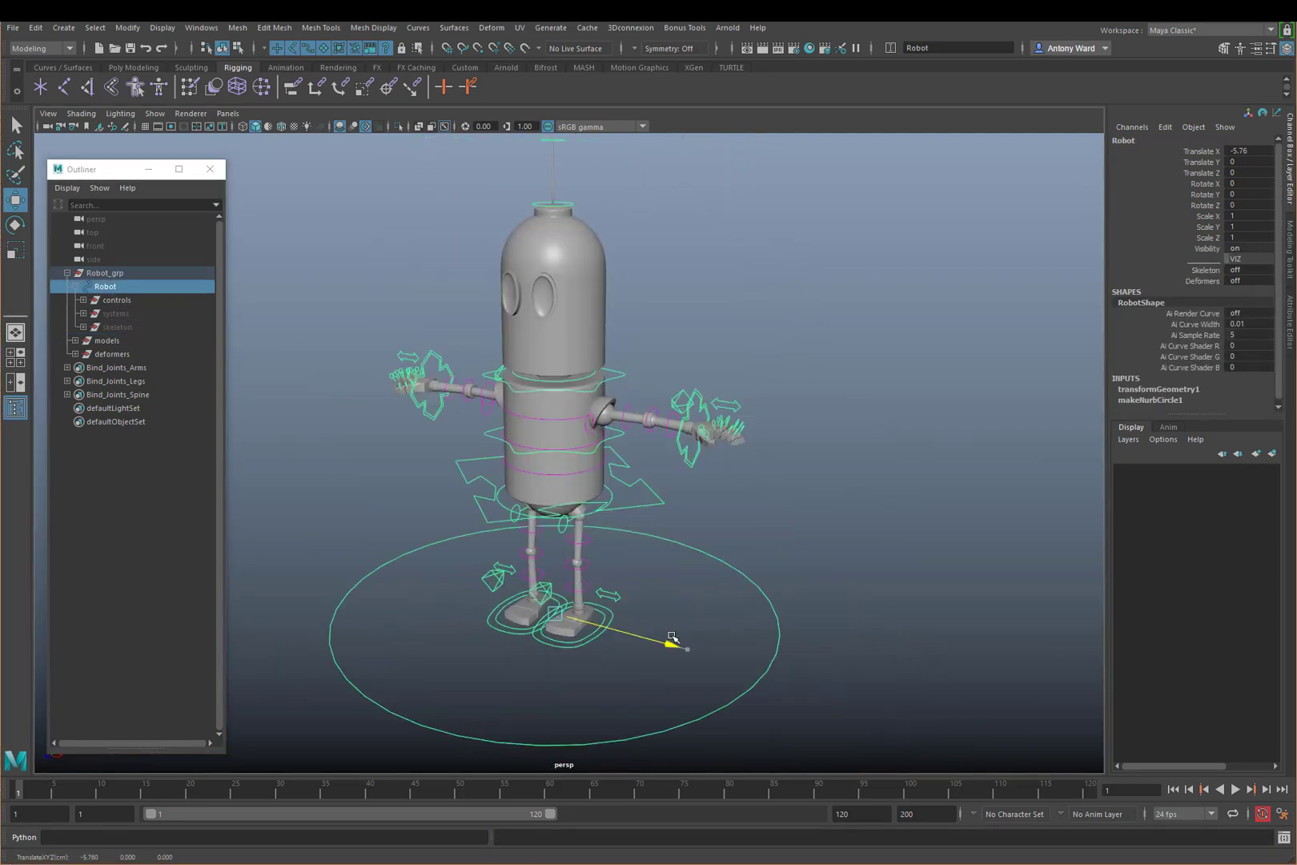
Parent models under Robot to test its effect on an X move, undo the move and return models to Robot_grp
click(118, 344)
middle_drag(118, 344, 120, 285)
click(805, 630)
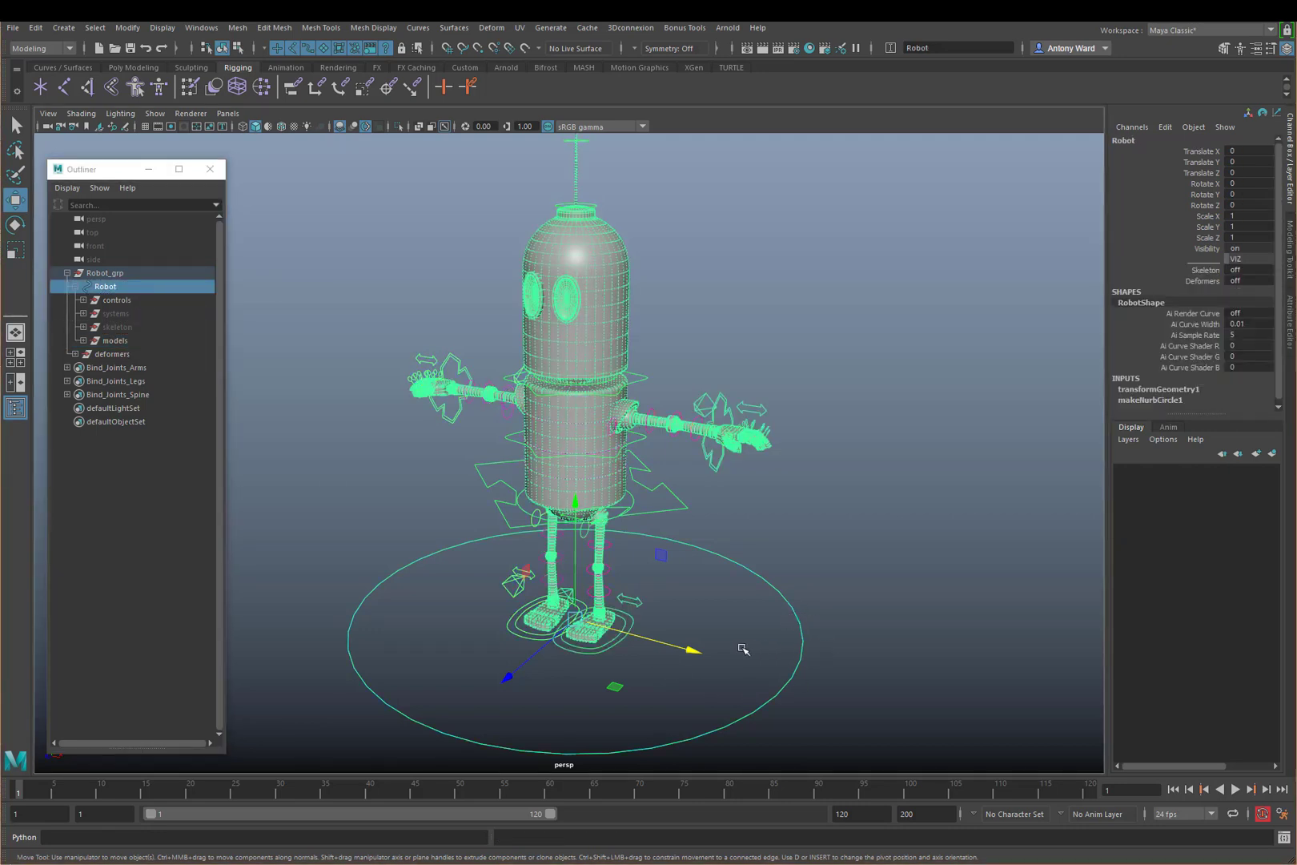
drag(695, 650, 790, 674)
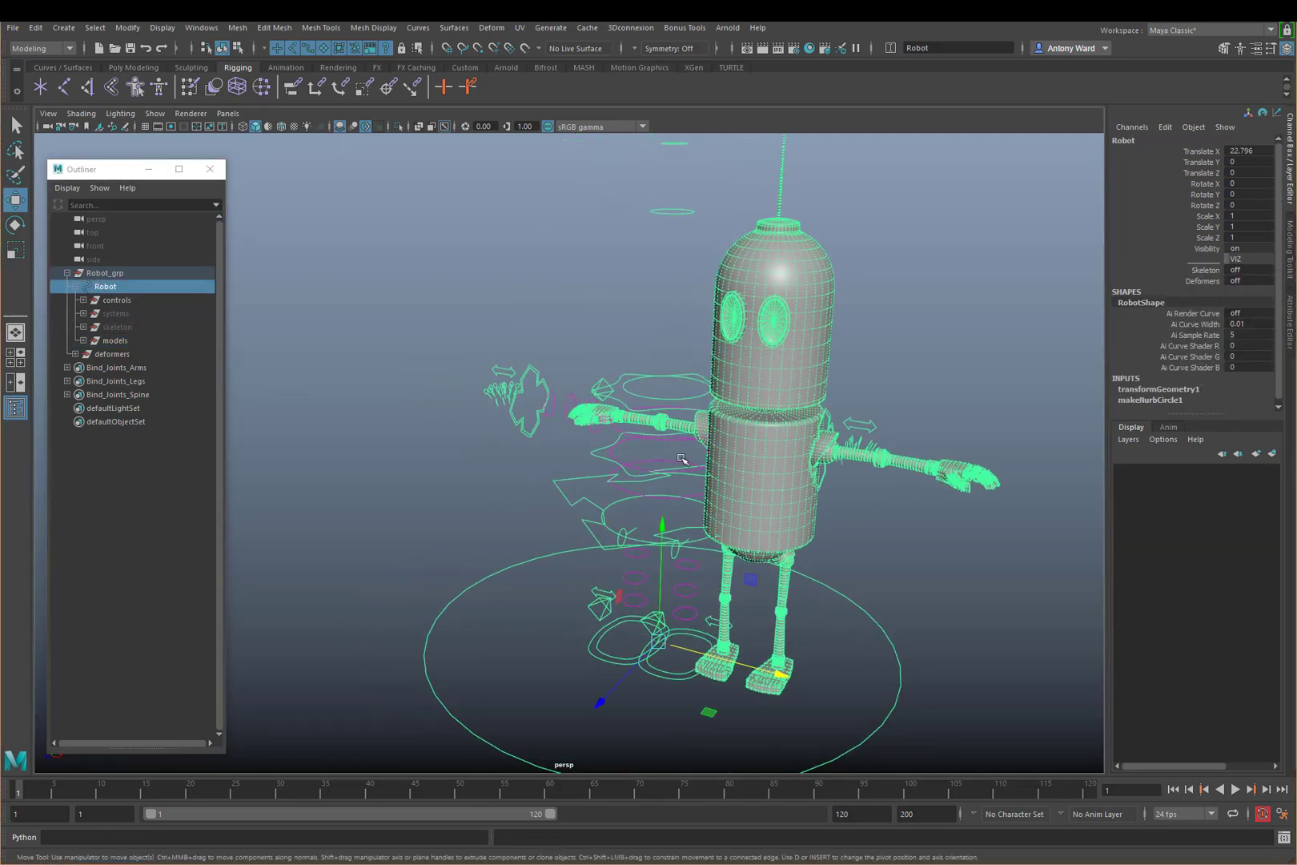
key(ctrl+z)
click(126, 344)
middle_drag(126, 344, 108, 274)
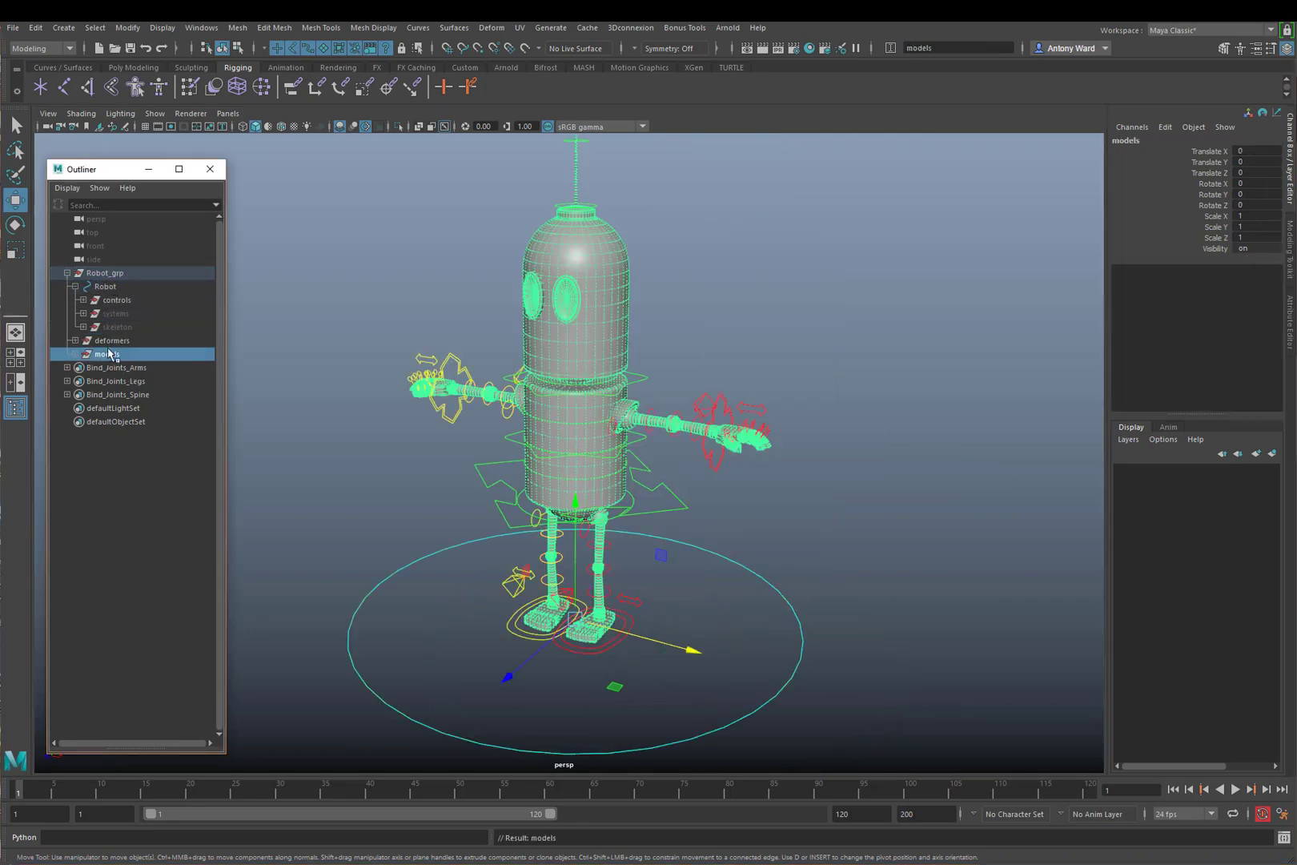
Collapse and re-expand the Robot hierarchy to check it, and test an X move of Robot before undoing it
click(74, 286)
click(120, 286)
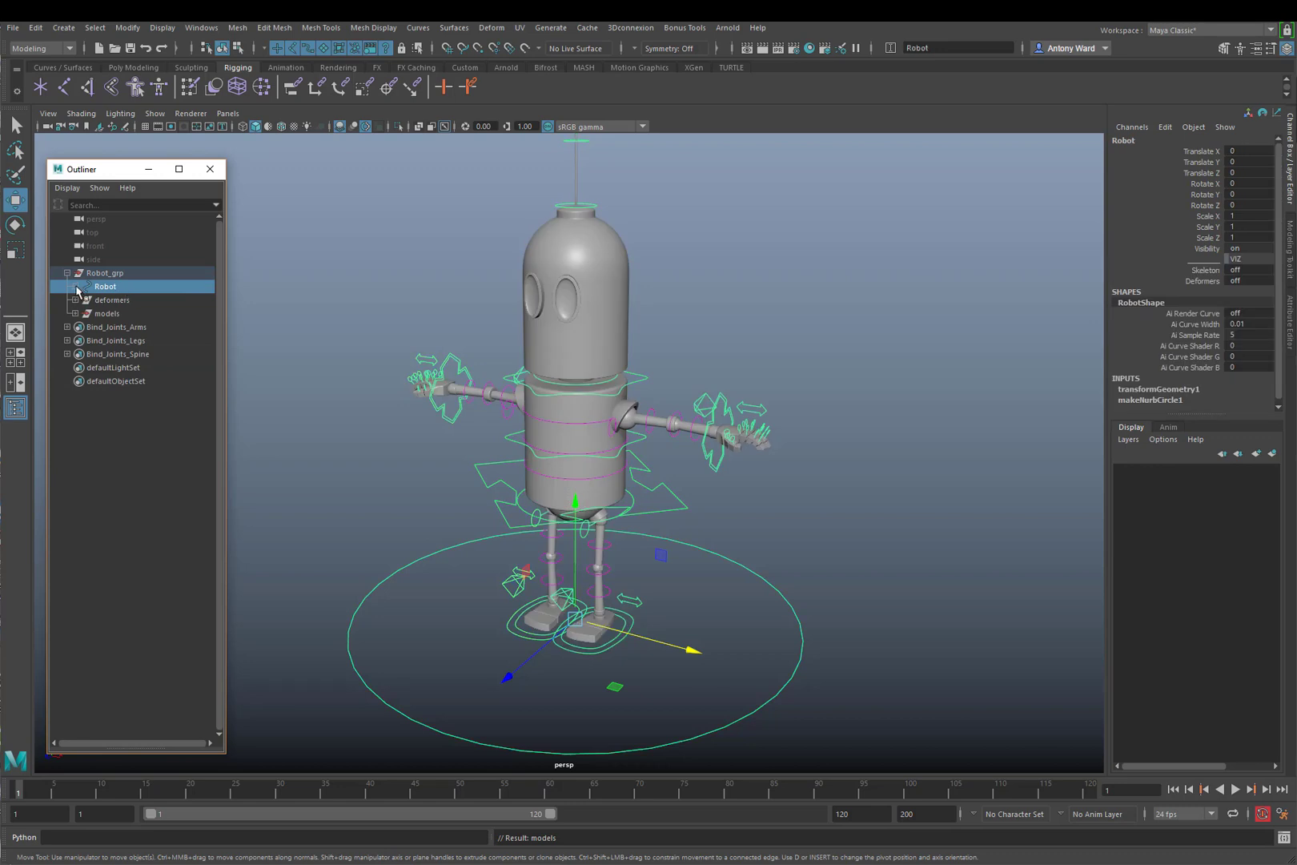
click(75, 287)
click(74, 287)
click(74, 287)
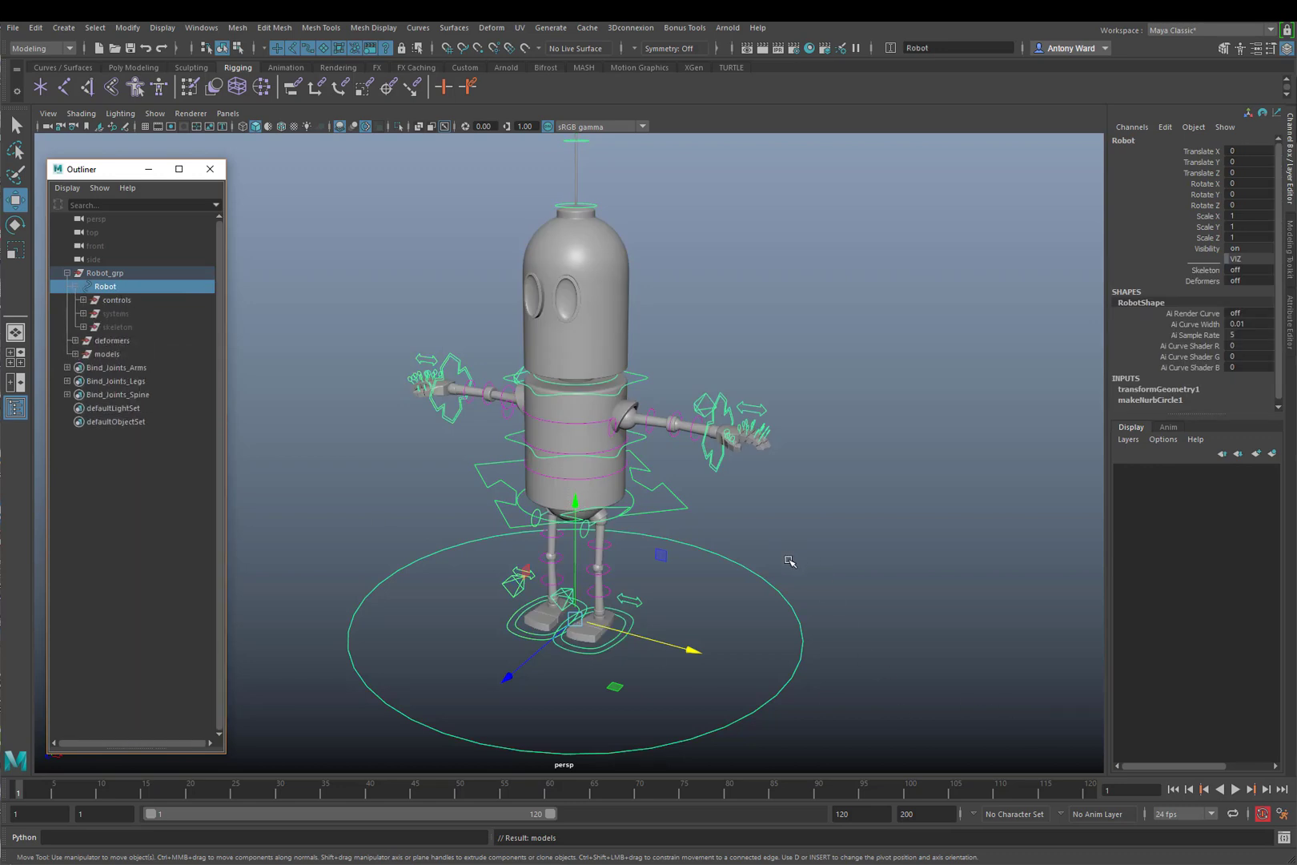
drag(693, 650, 722, 658)
key(ctrl+z)
Check the deformers and models groups under Robot_grp by selecting them alternately, and clear the selection
click(125, 340)
click(124, 354)
click(121, 341)
click(123, 355)
click(120, 343)
click(123, 359)
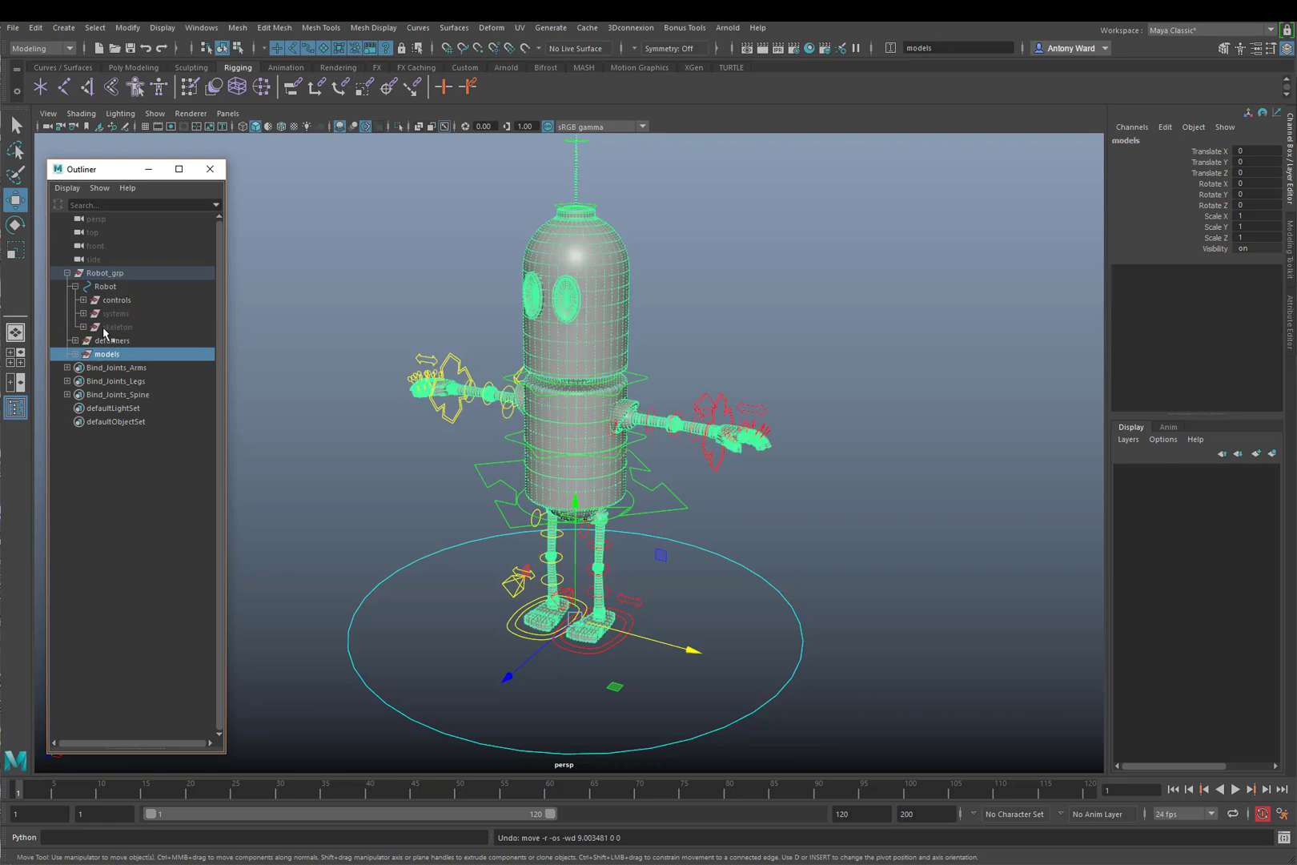
click(878, 536)
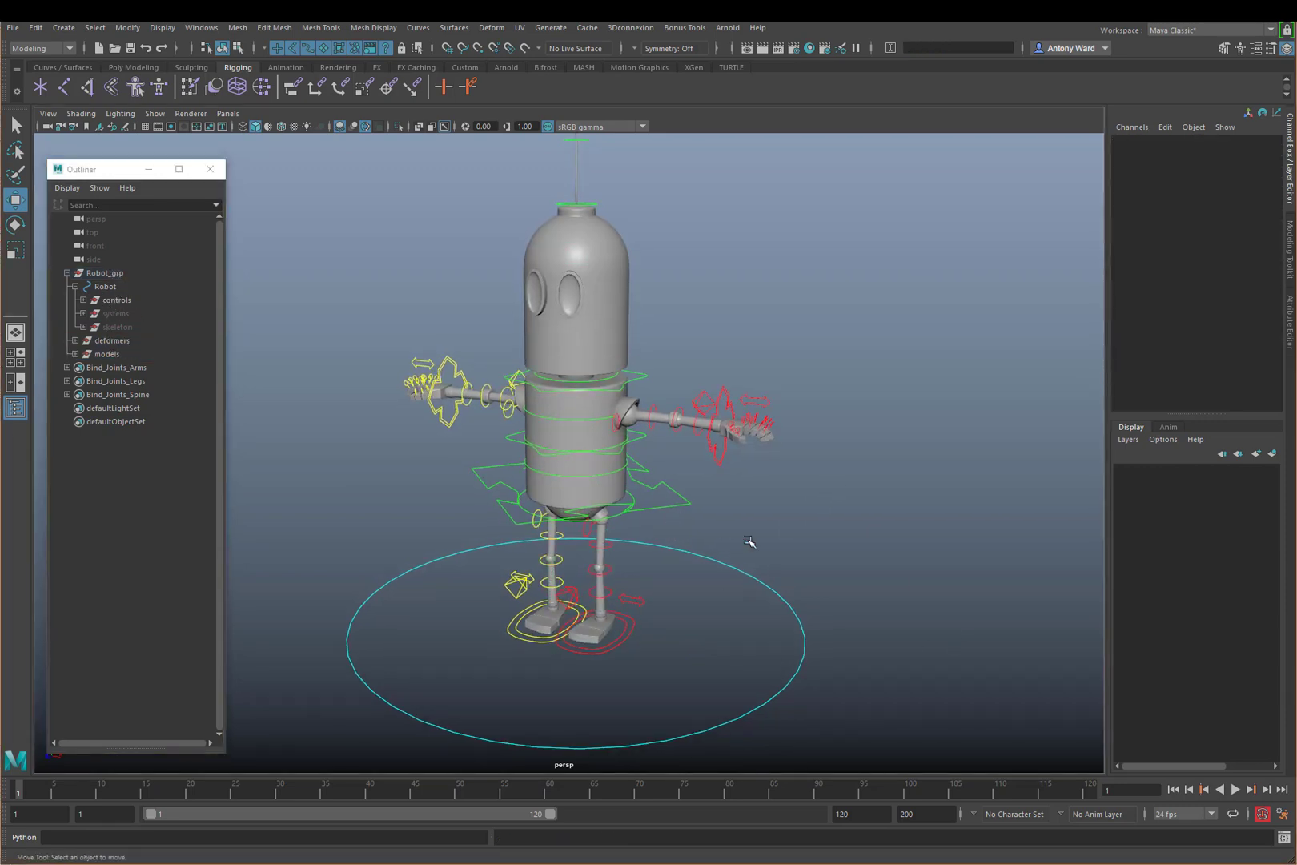
Examine the attributes of the Robot control and the l_arm_ctrl arm control, and reselect Robot
click(718, 556)
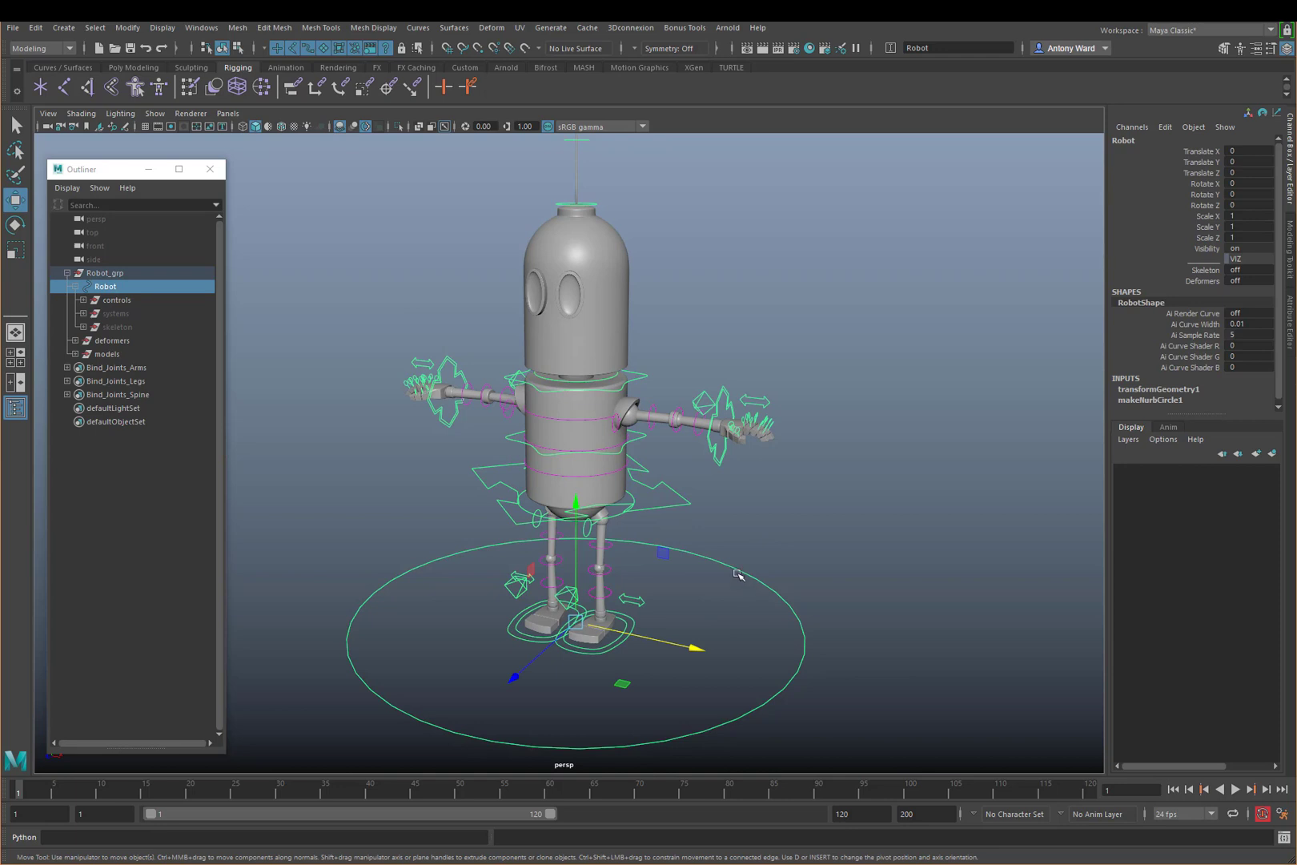
click(775, 404)
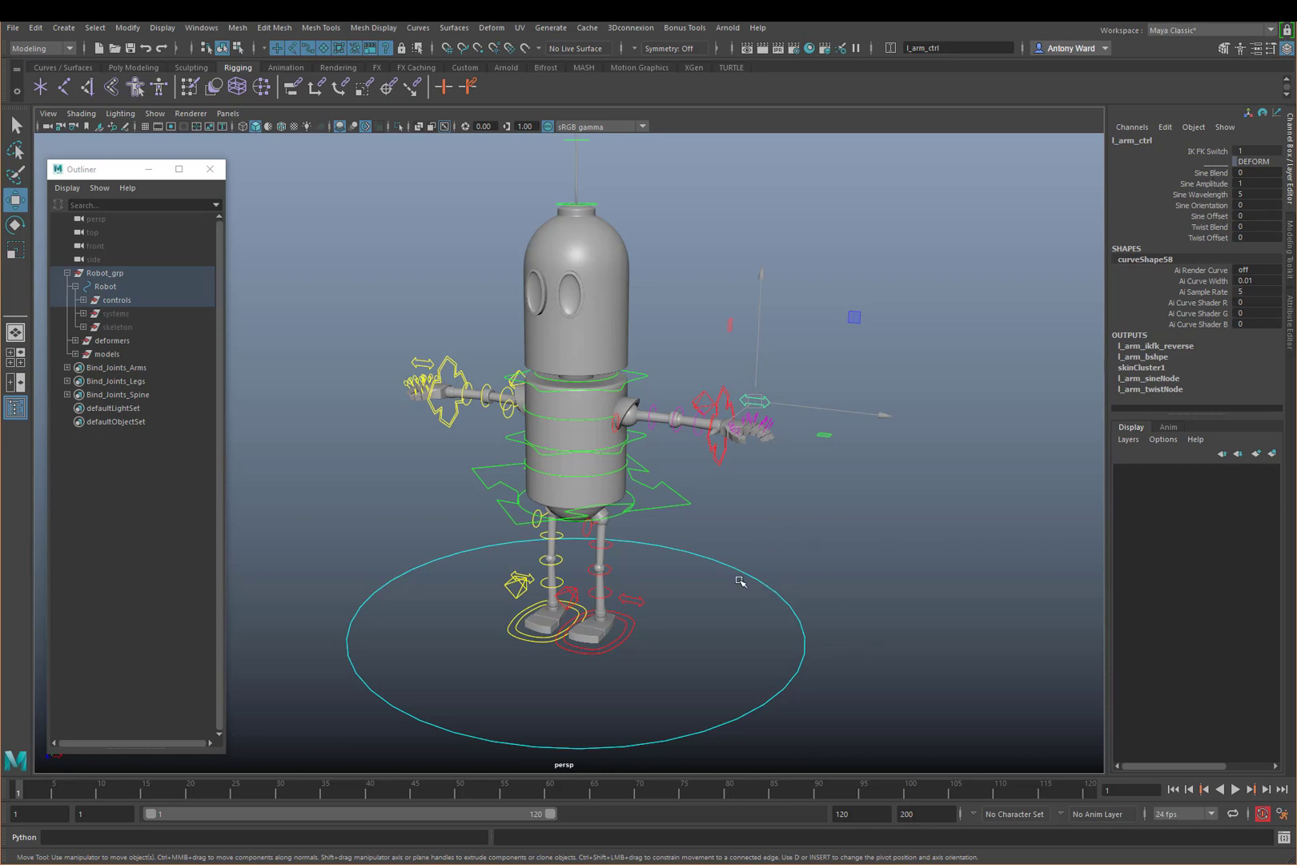
drag(746, 509, 710, 648)
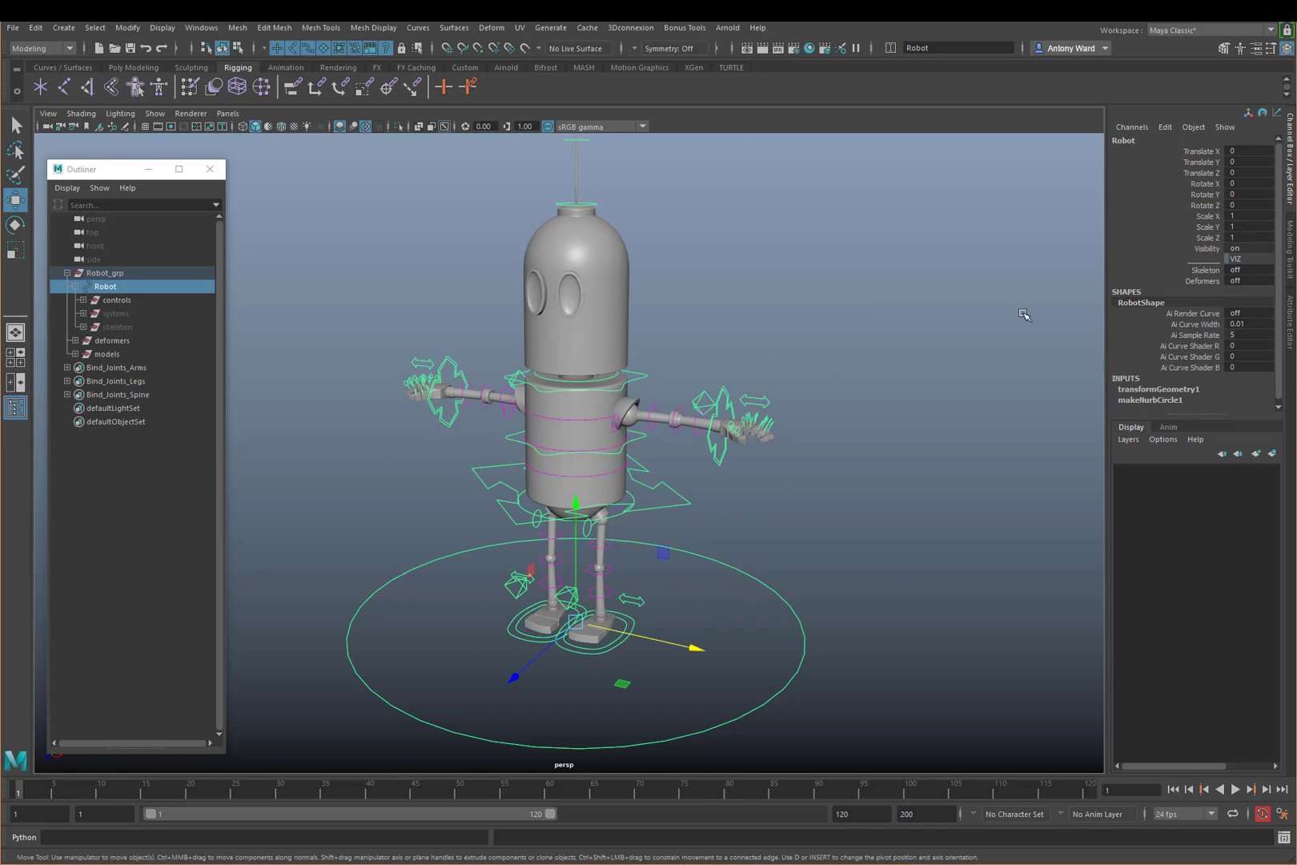
Turn the Robot control's Skeleton visibility on to view the joints, and switch it back off
click(1207, 272)
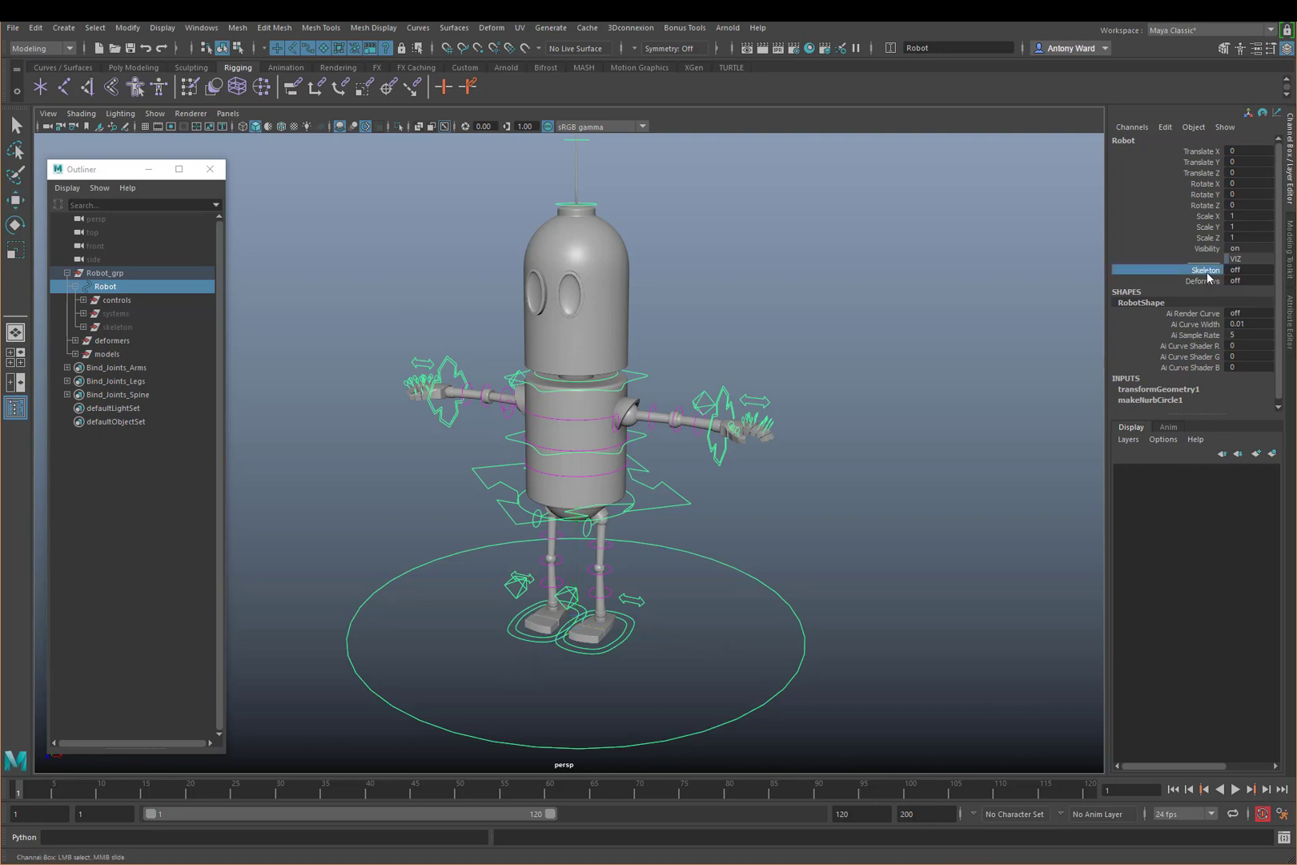
middle_drag(769, 282, 897, 280)
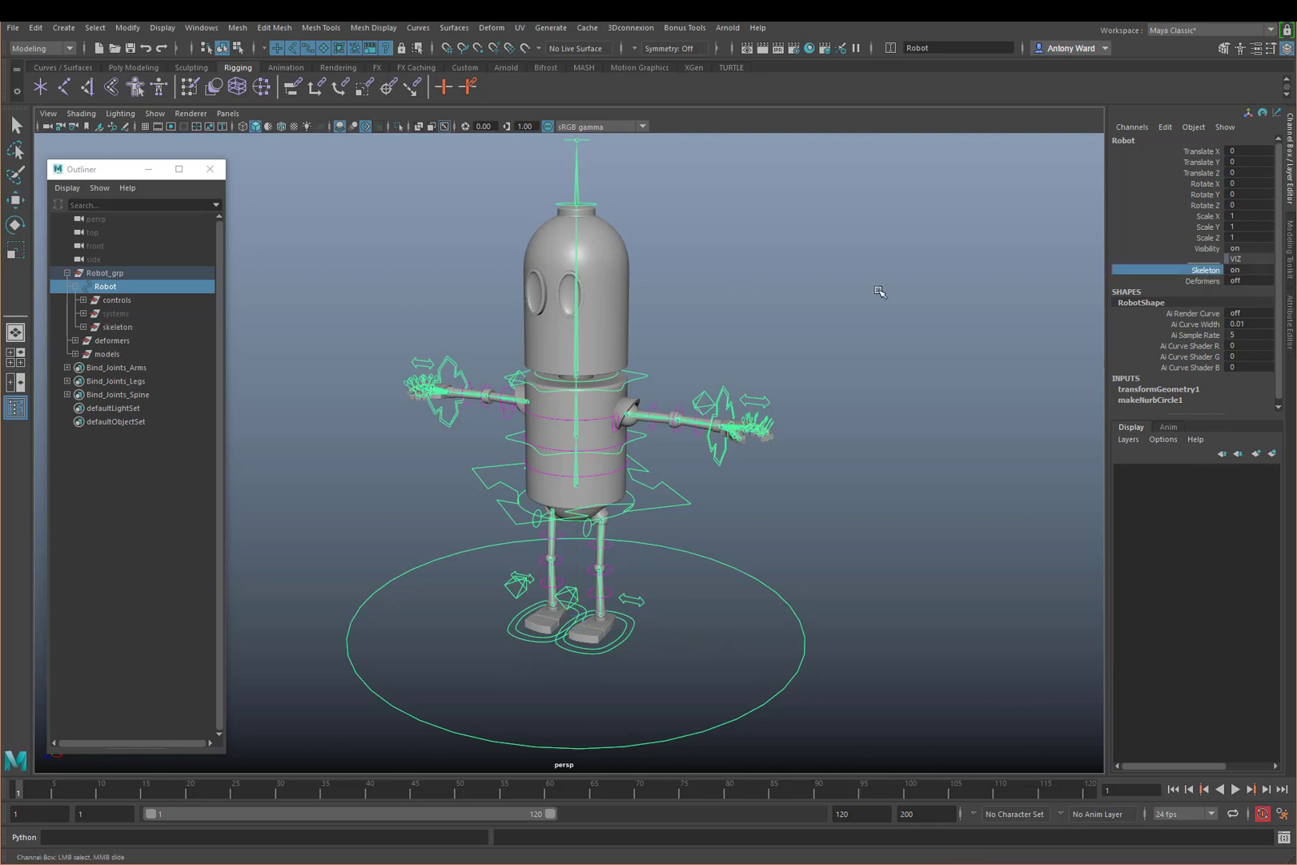
click(711, 312)
alt+drag(710, 312, 715, 307)
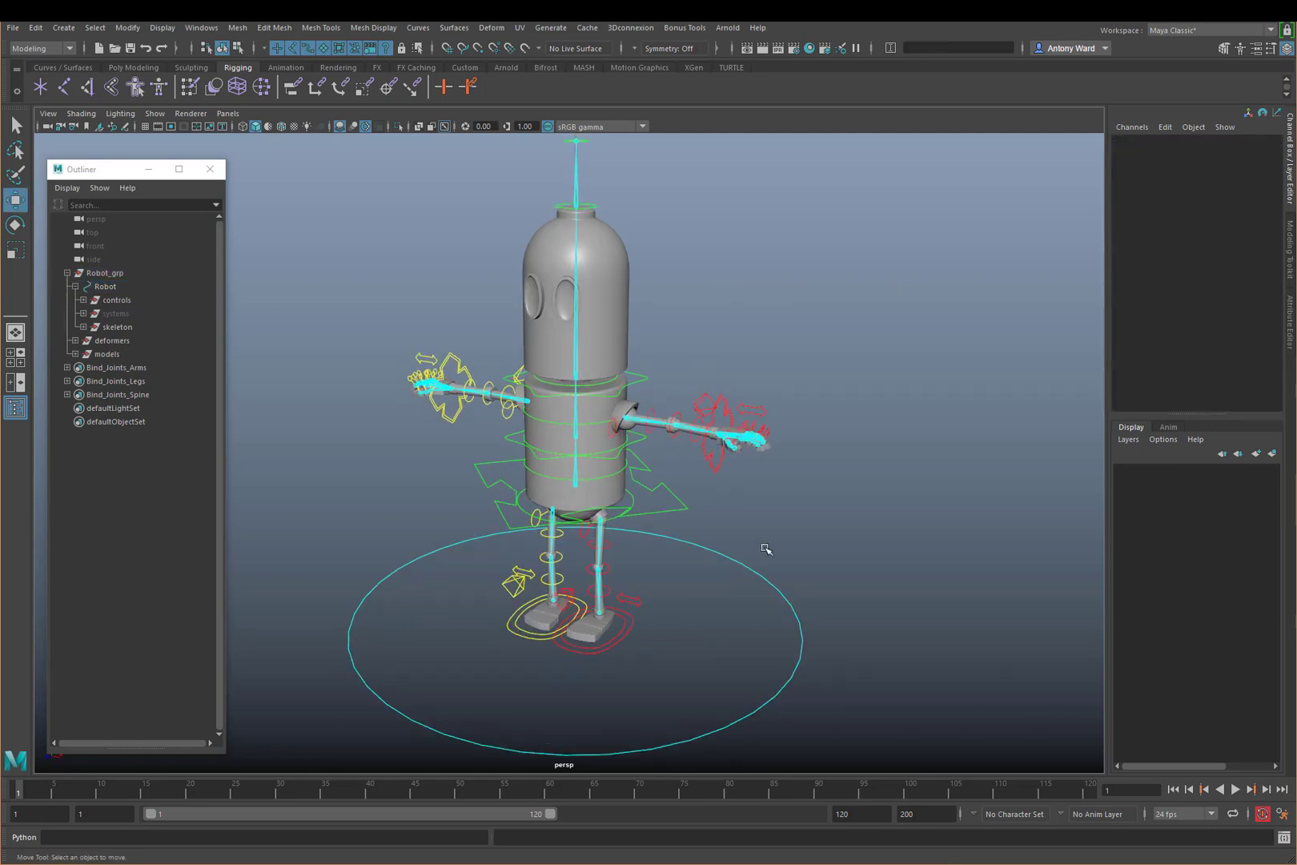
click(778, 589)
click(1205, 270)
mouse_move(948, 307)
middle_down()
mouse_move(758, 310)
mouse_move(932, 312)
middle_up()
Turn the Robot control's Deformers visibility on, test moving Robot along X and undo the move
click(1205, 280)
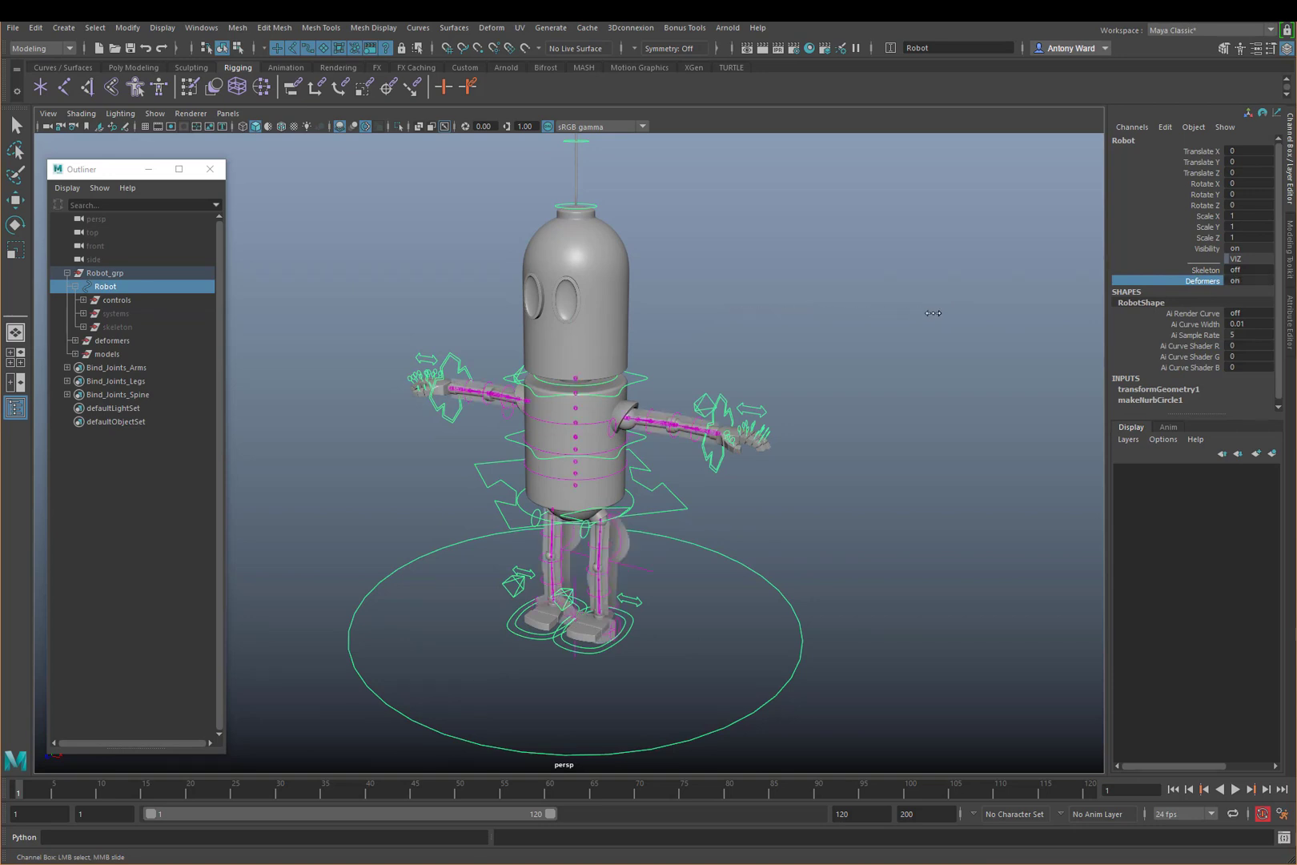
key(w)
drag(677, 645, 999, 682)
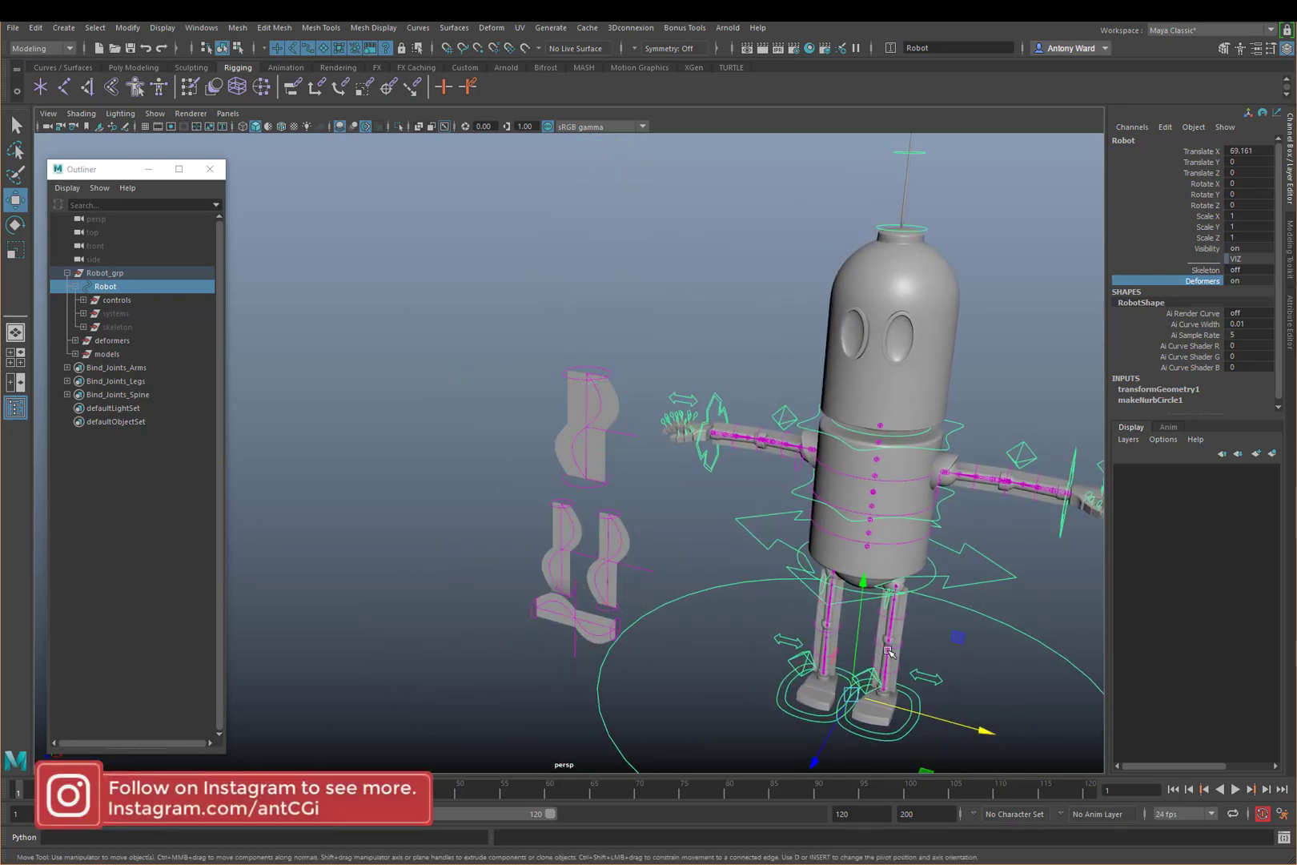
key(ctrl+z)
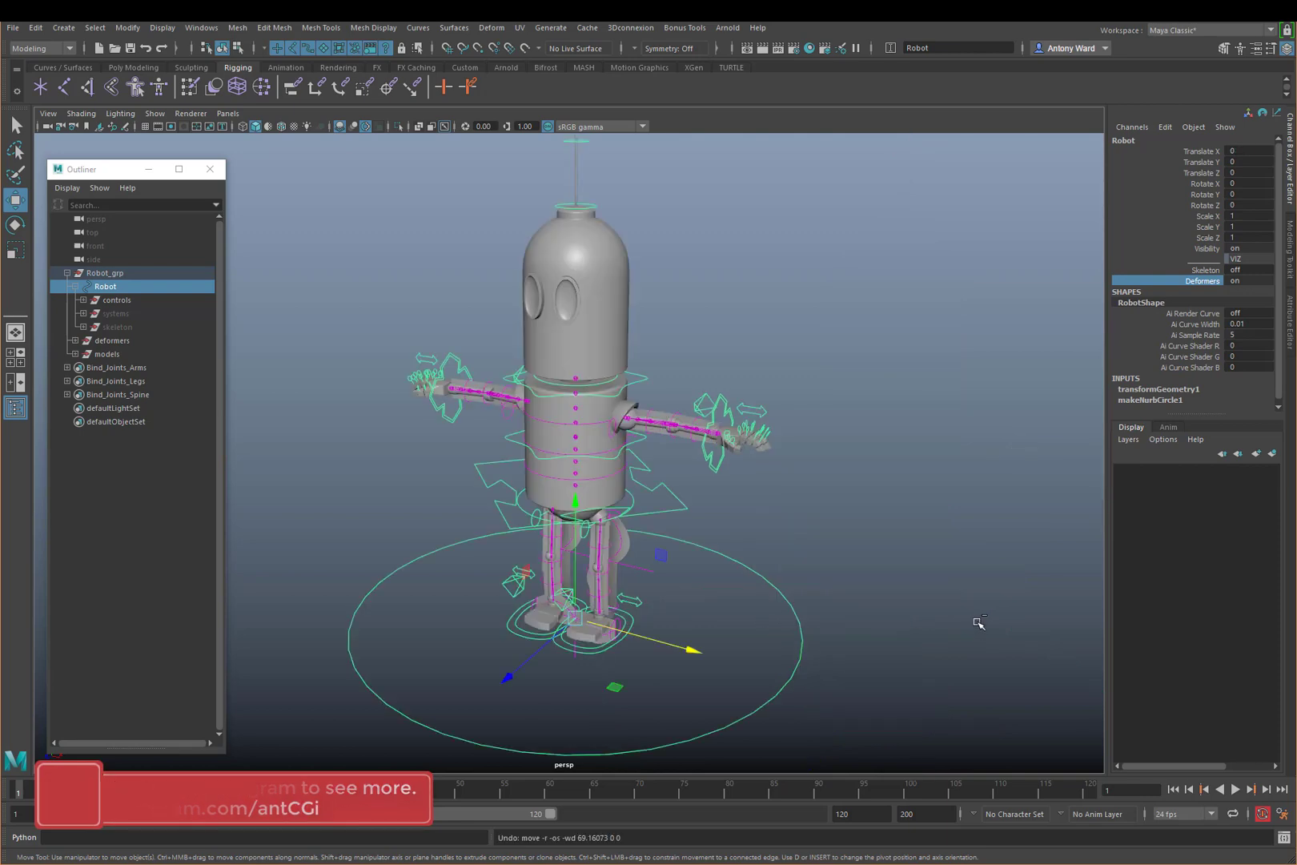
Add a keyable Boolean attribute named Models to the Robot control and clear the selection
click(863, 501)
click(733, 560)
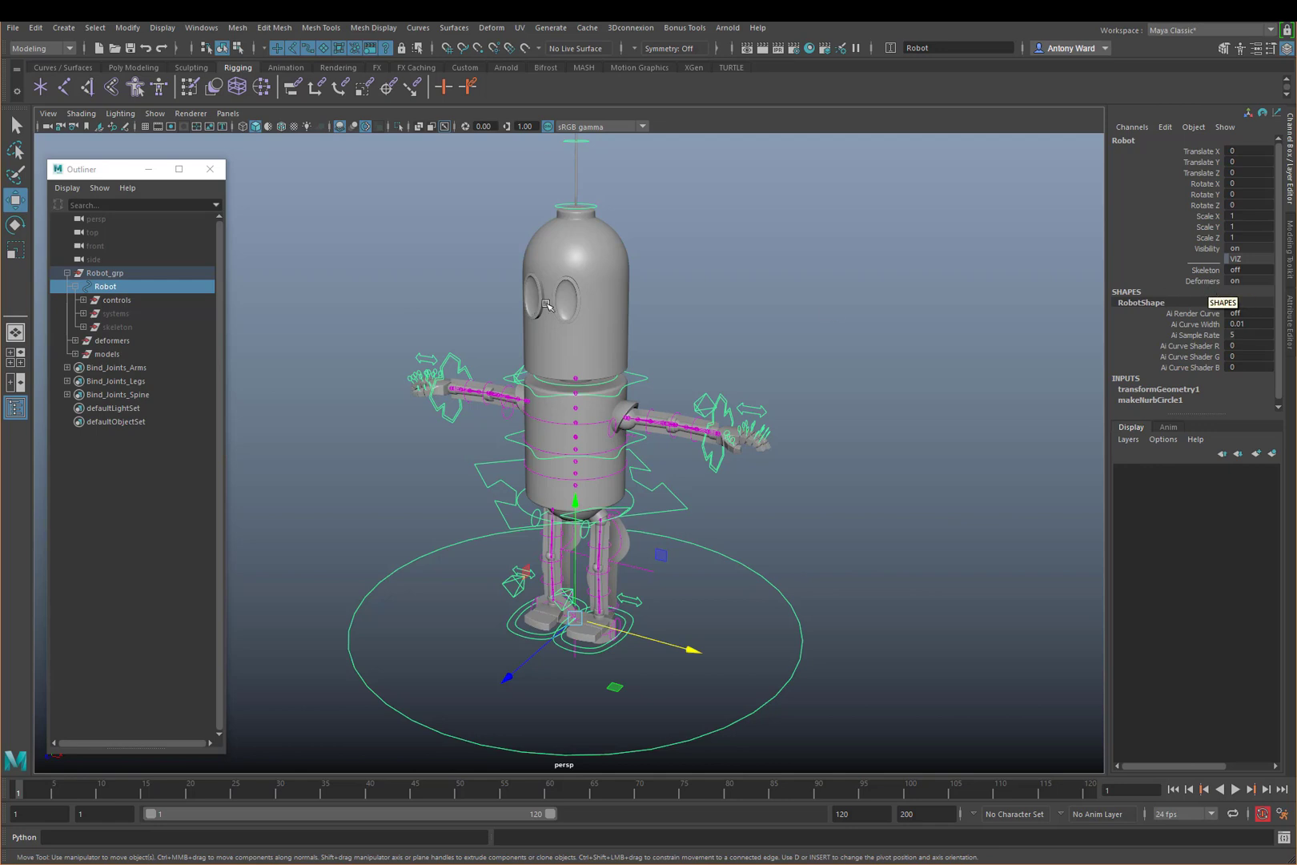
alt+drag(718, 316, 709, 316)
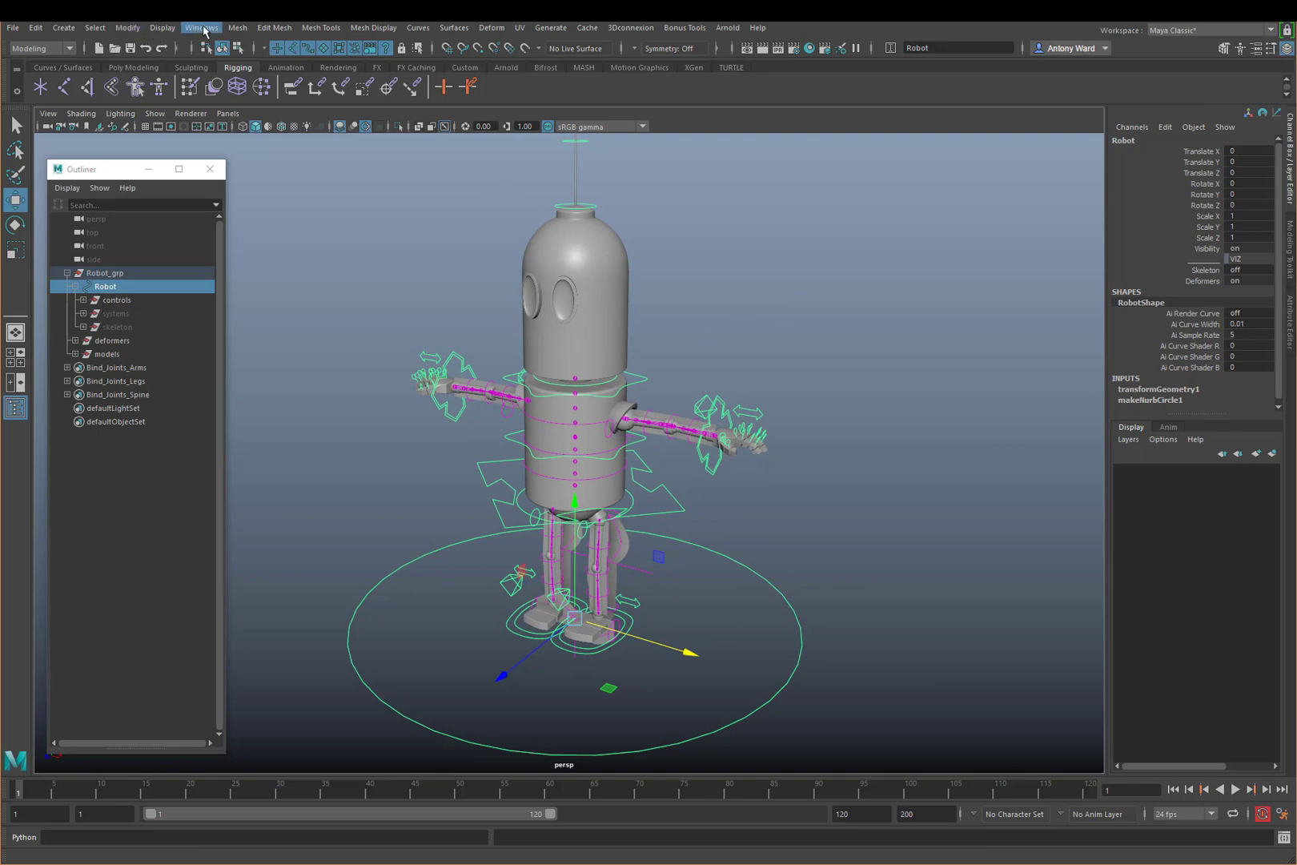
click(127, 27)
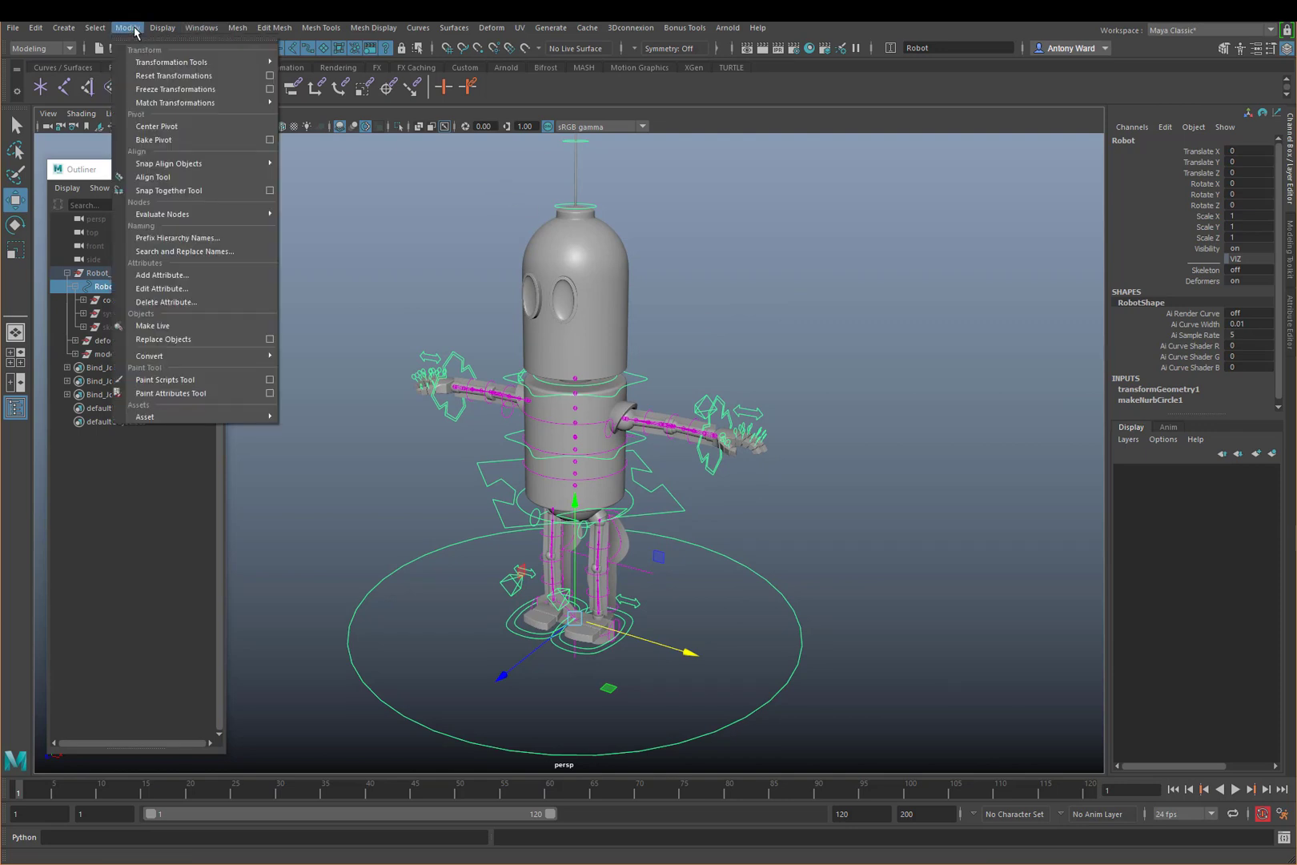
click(161, 275)
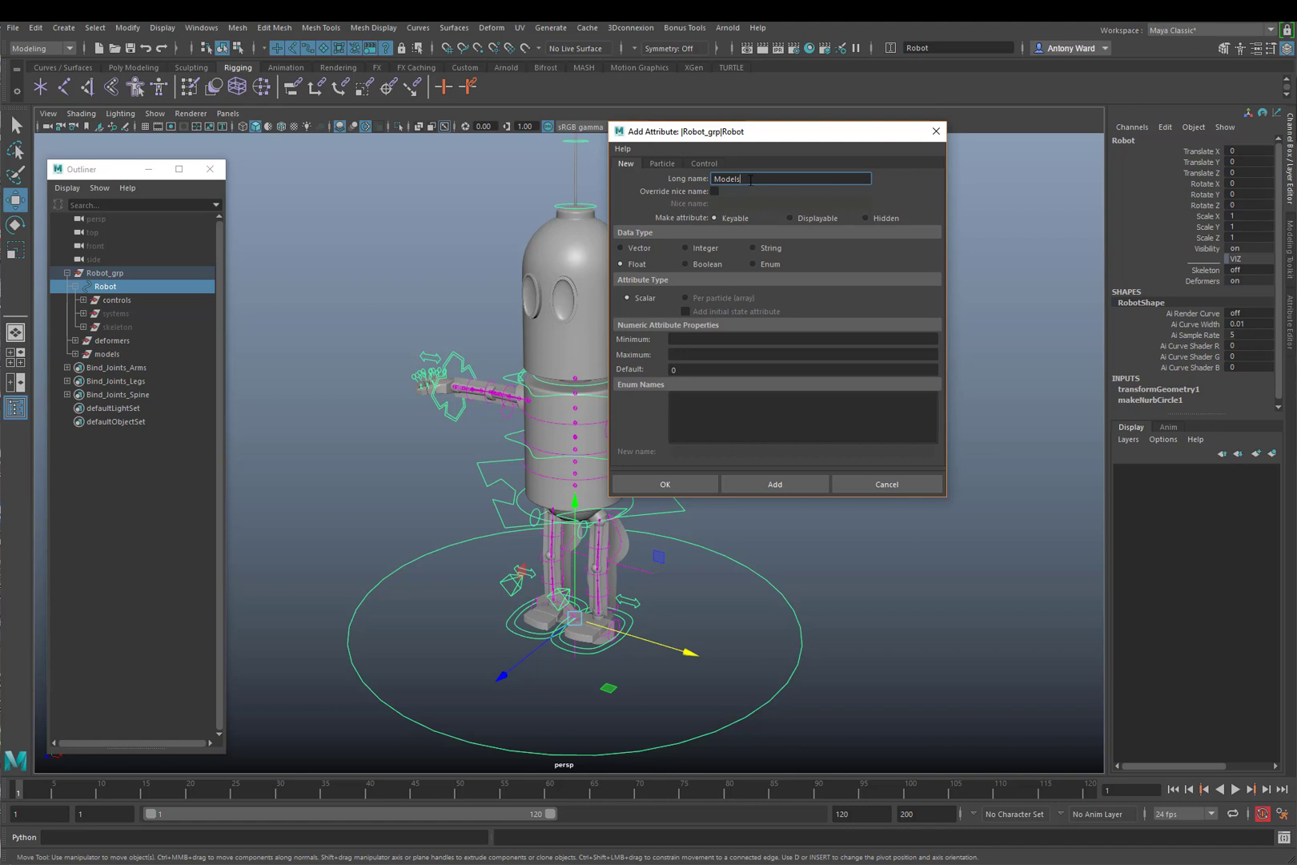
click(696, 267)
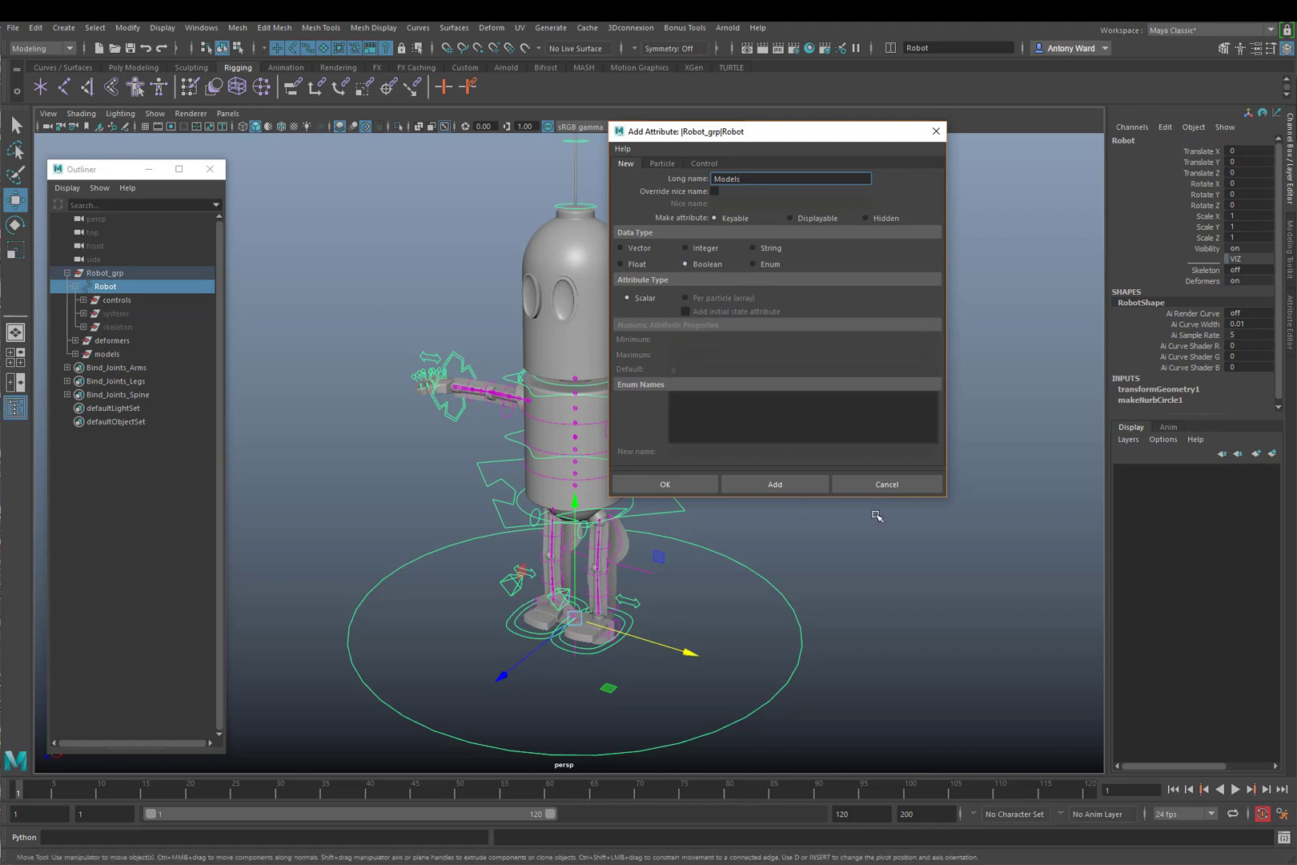
click(686, 488)
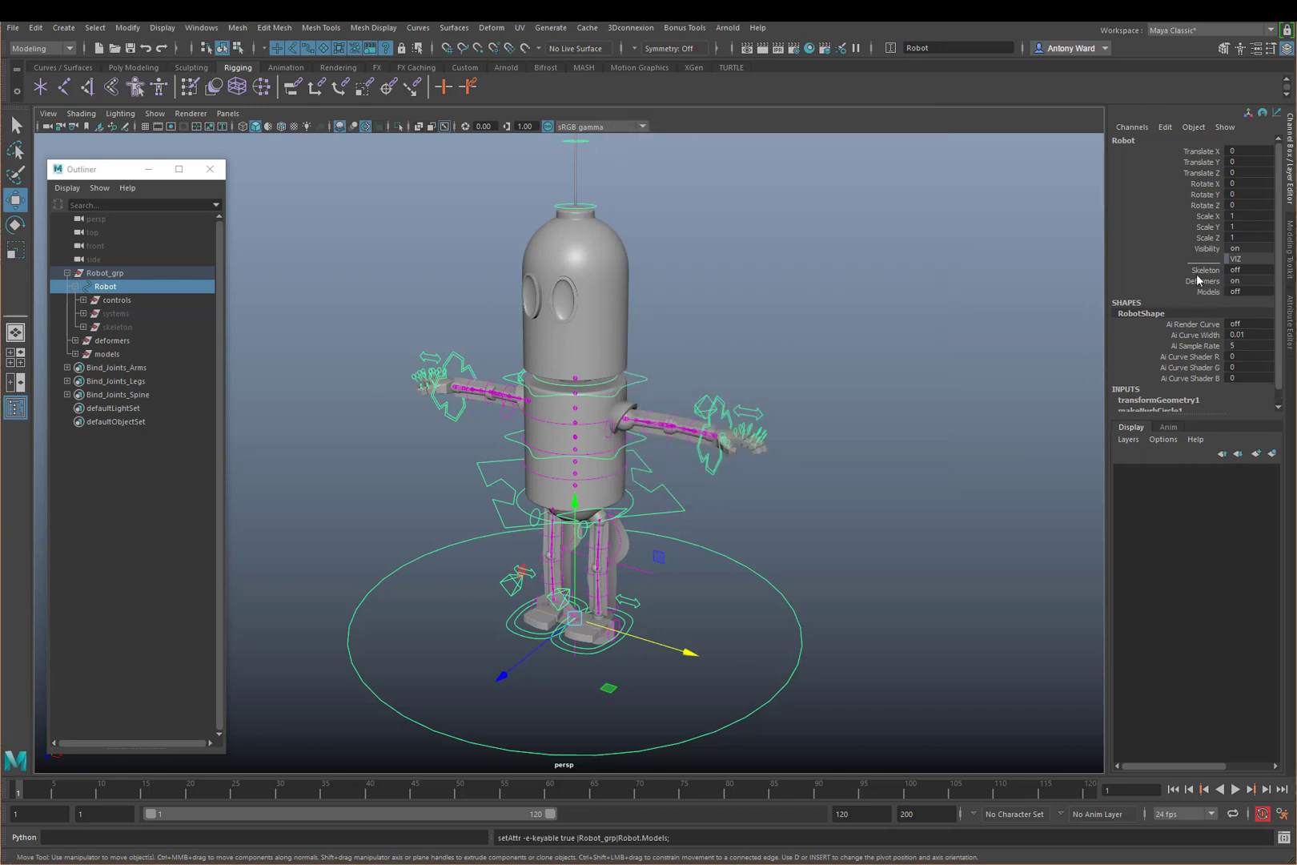
click(717, 251)
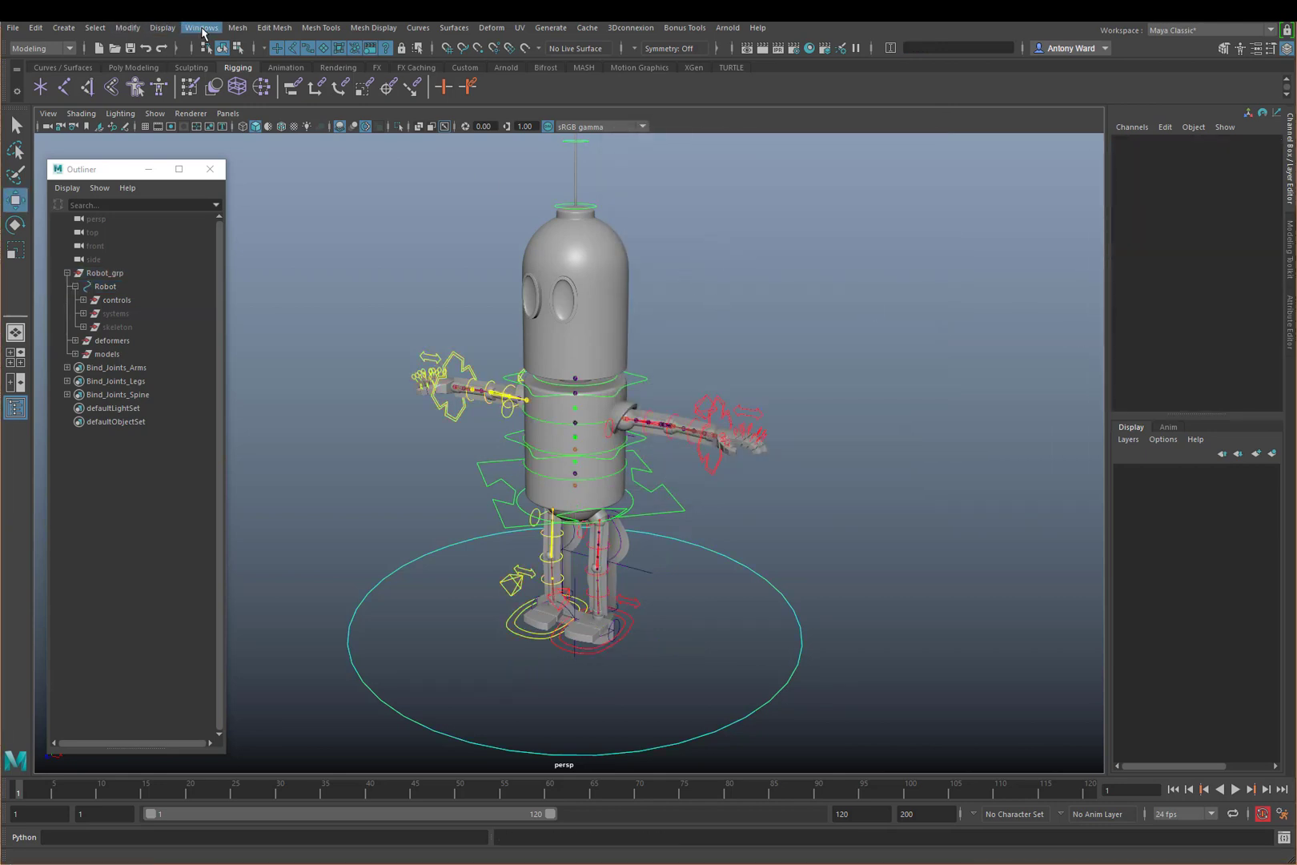
Load the Robot control as the source in the Connection Editor and choose its Models attribute
click(202, 28)
mouse_move(228, 77)
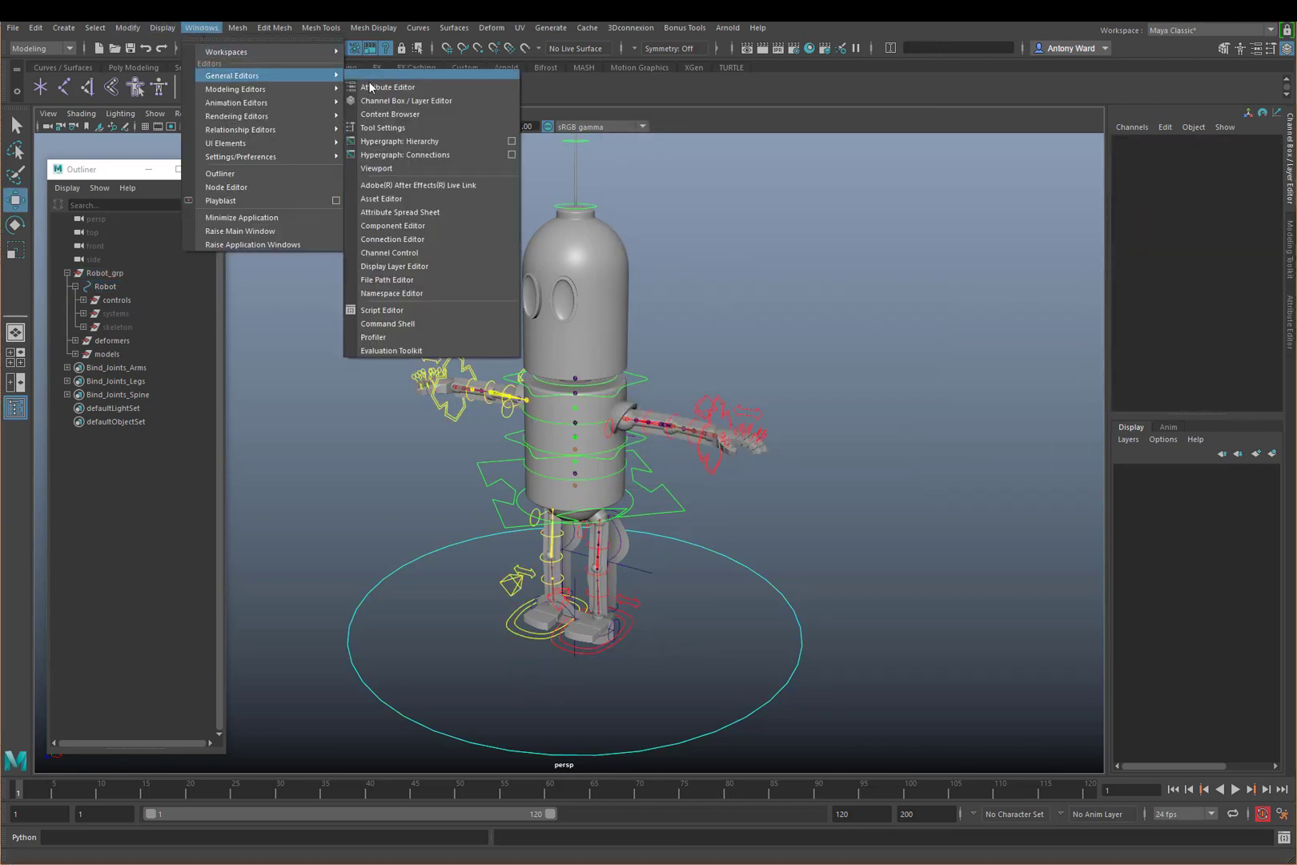
click(403, 239)
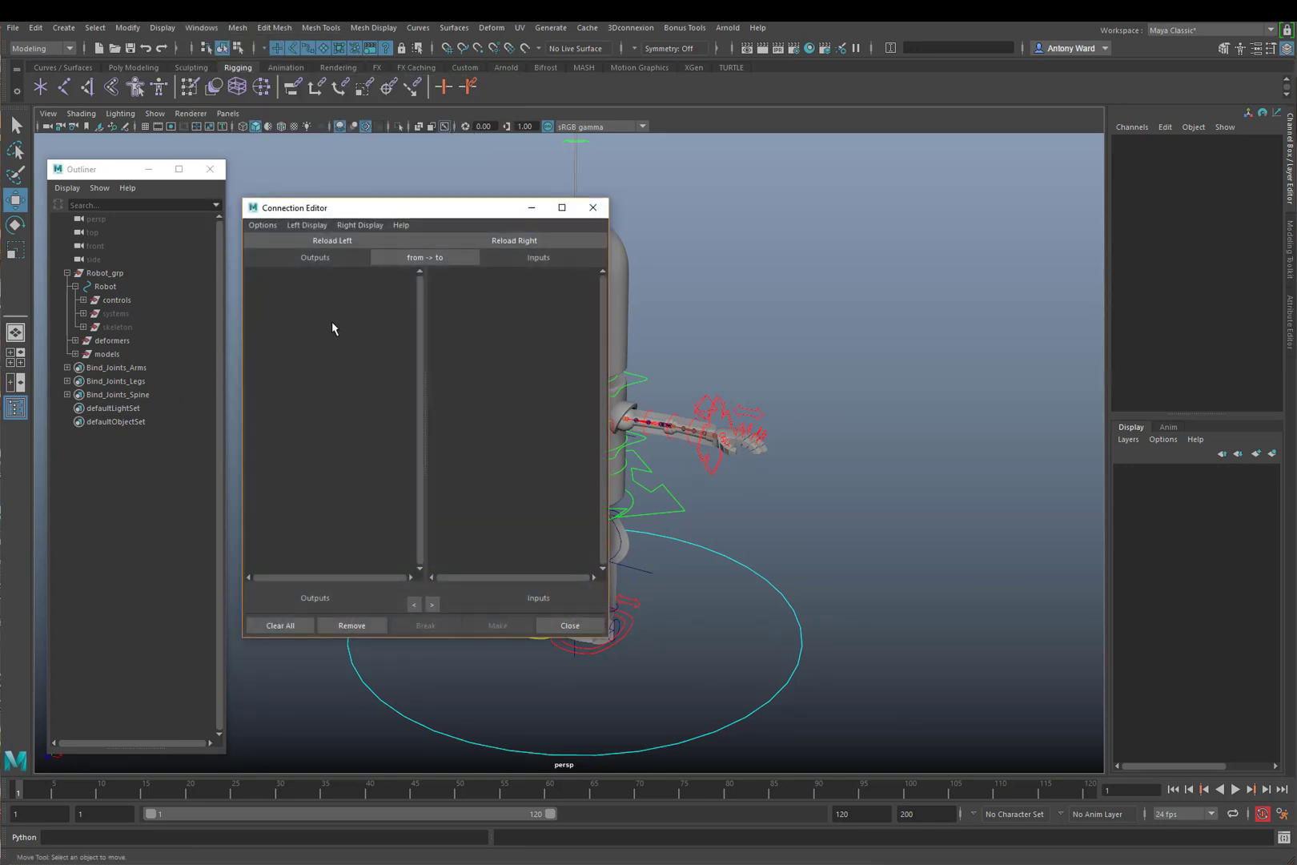
click(103, 286)
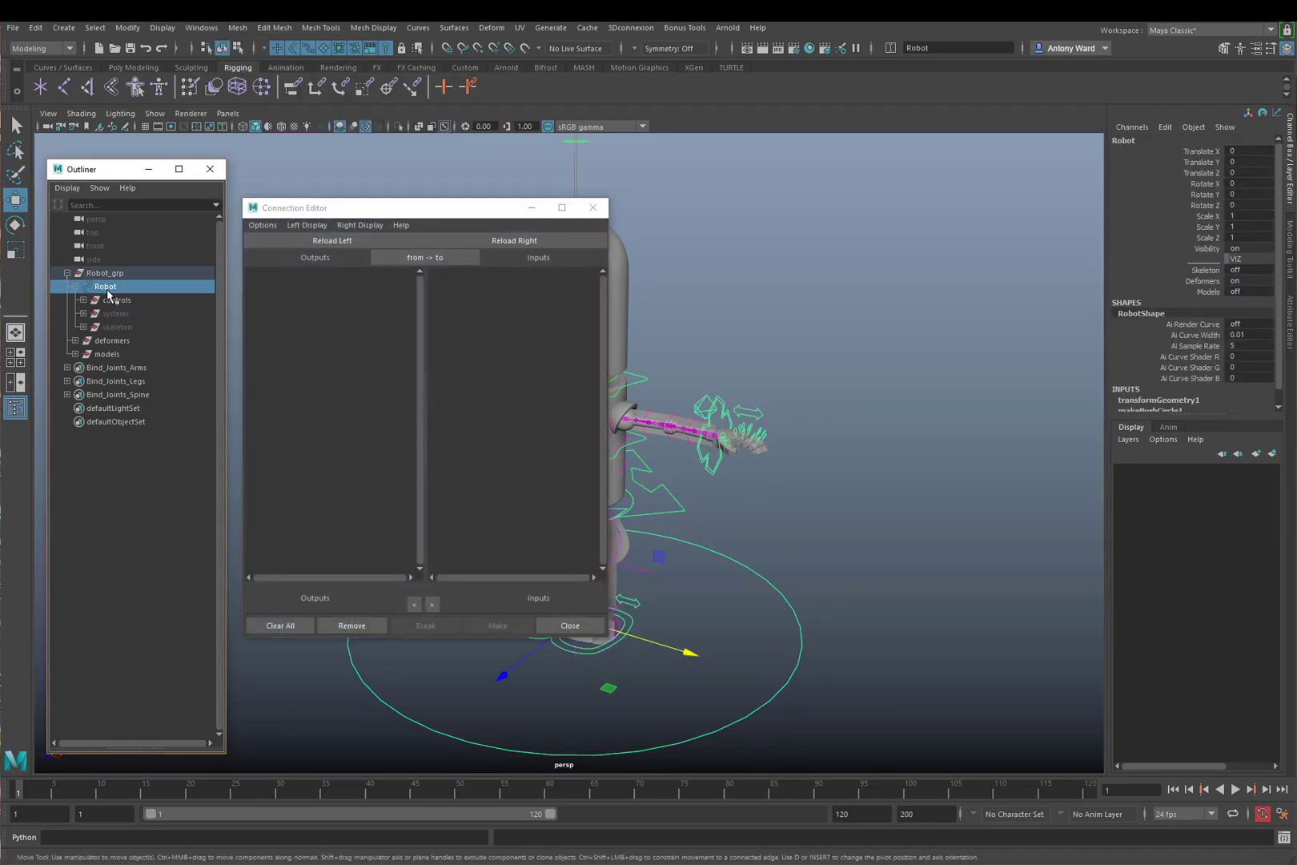
click(316, 240)
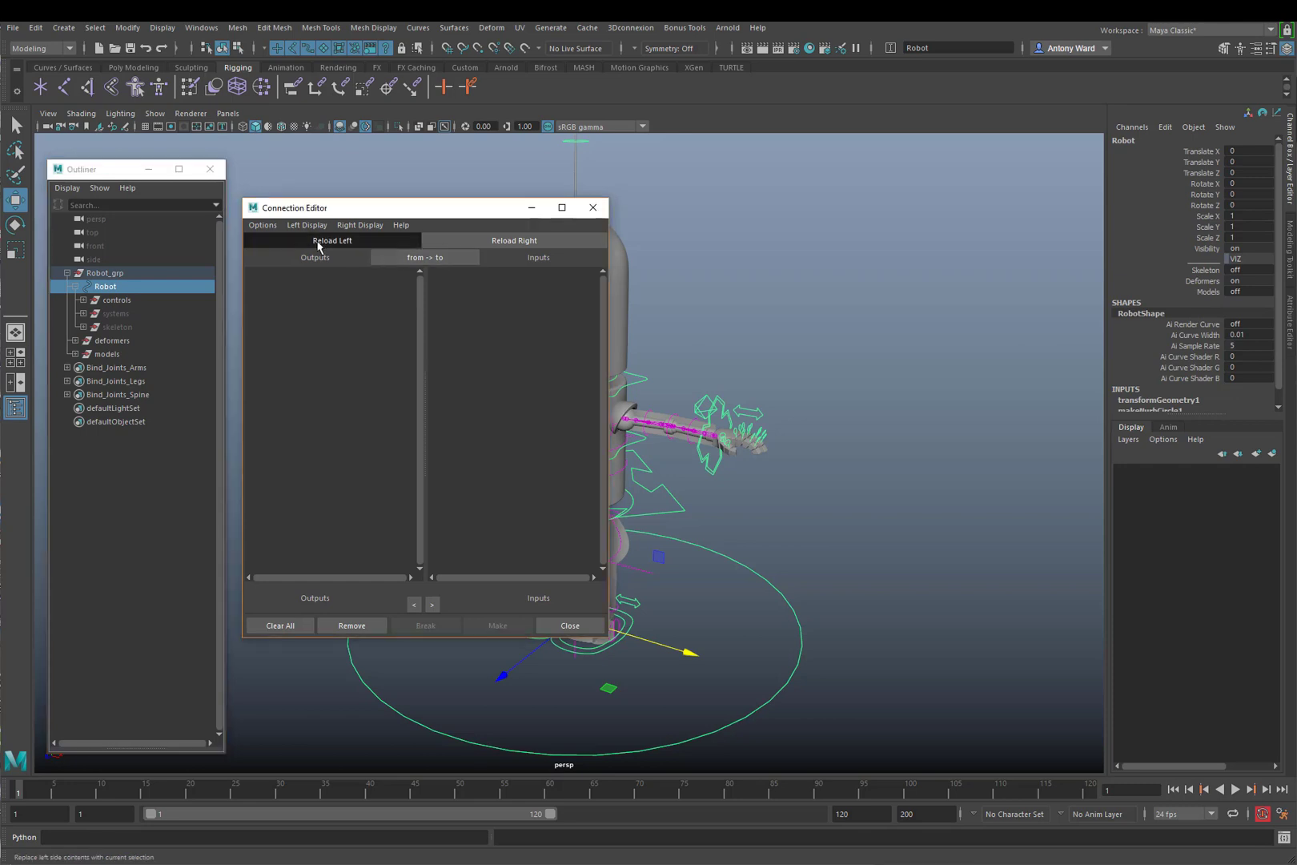
click(311, 385)
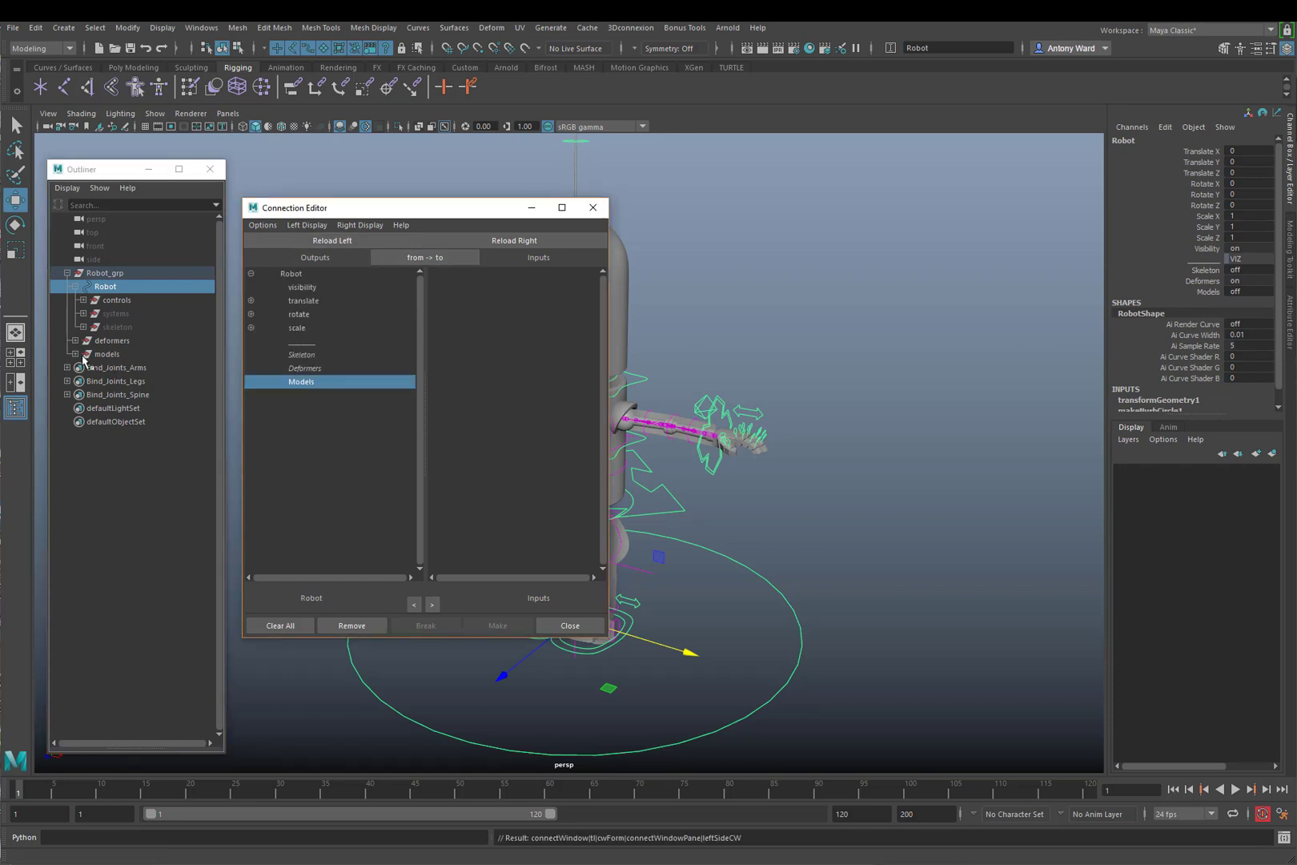
Load the models group as the target, connect Models to its visibility and close the Connection Editor
click(145, 355)
click(530, 241)
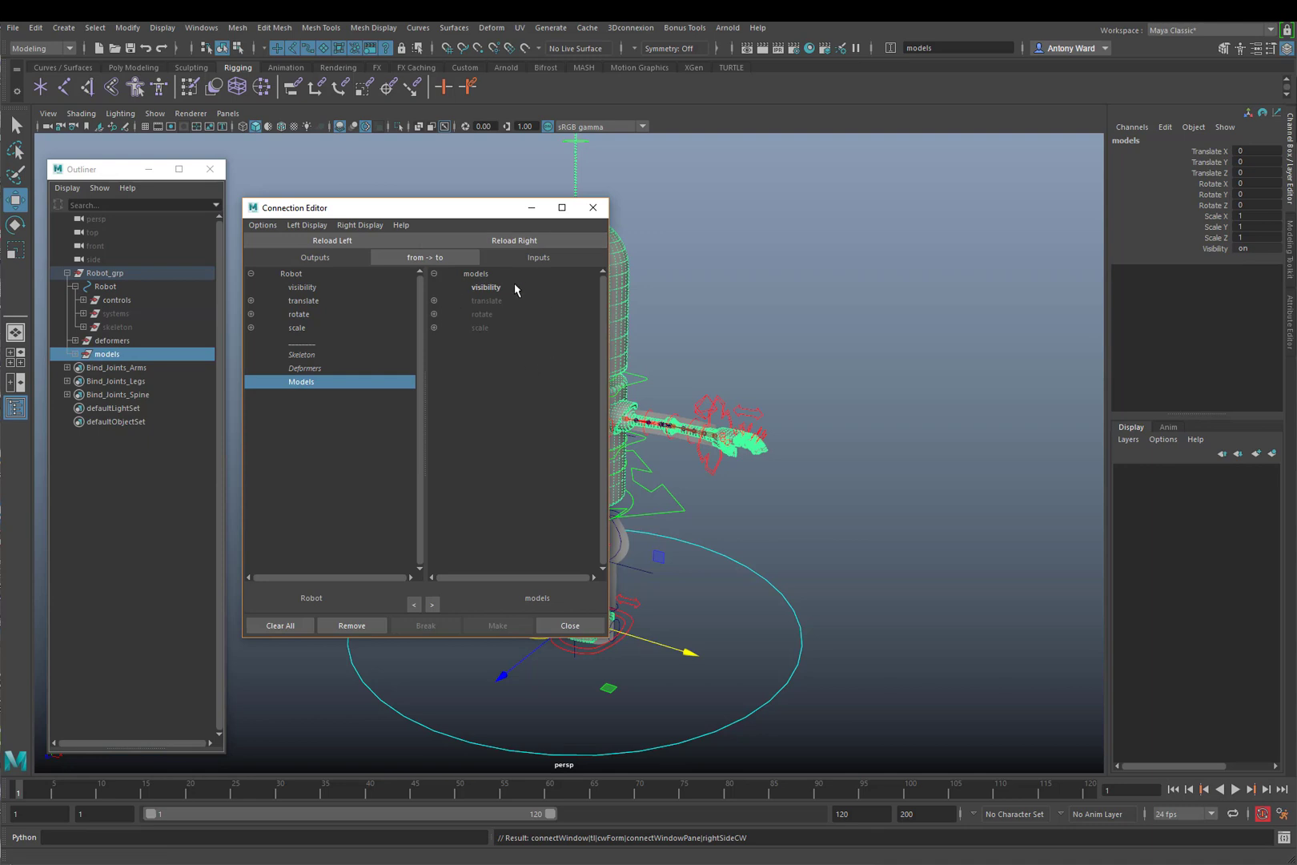
click(515, 289)
click(593, 208)
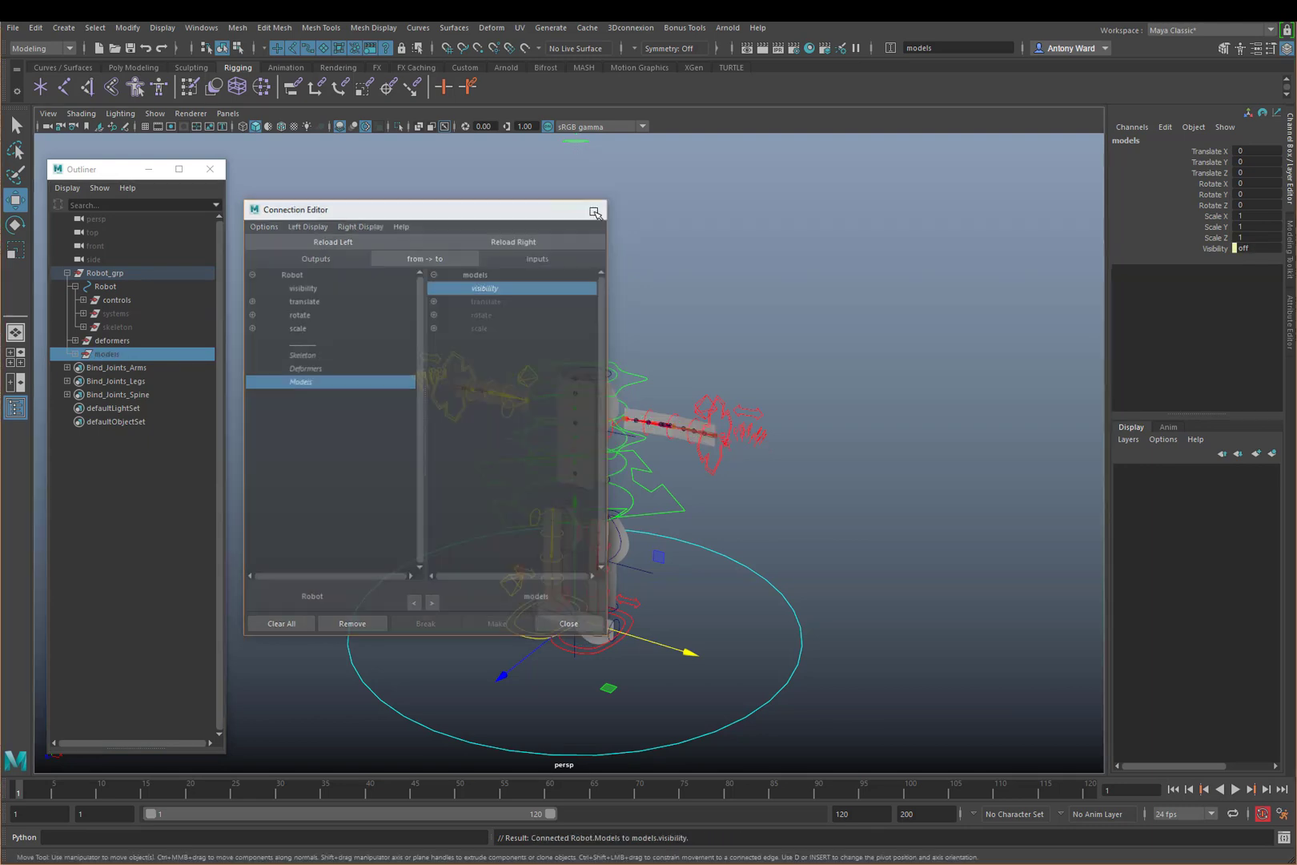
Select the Robot control and turn its Deformers visibility off
click(763, 581)
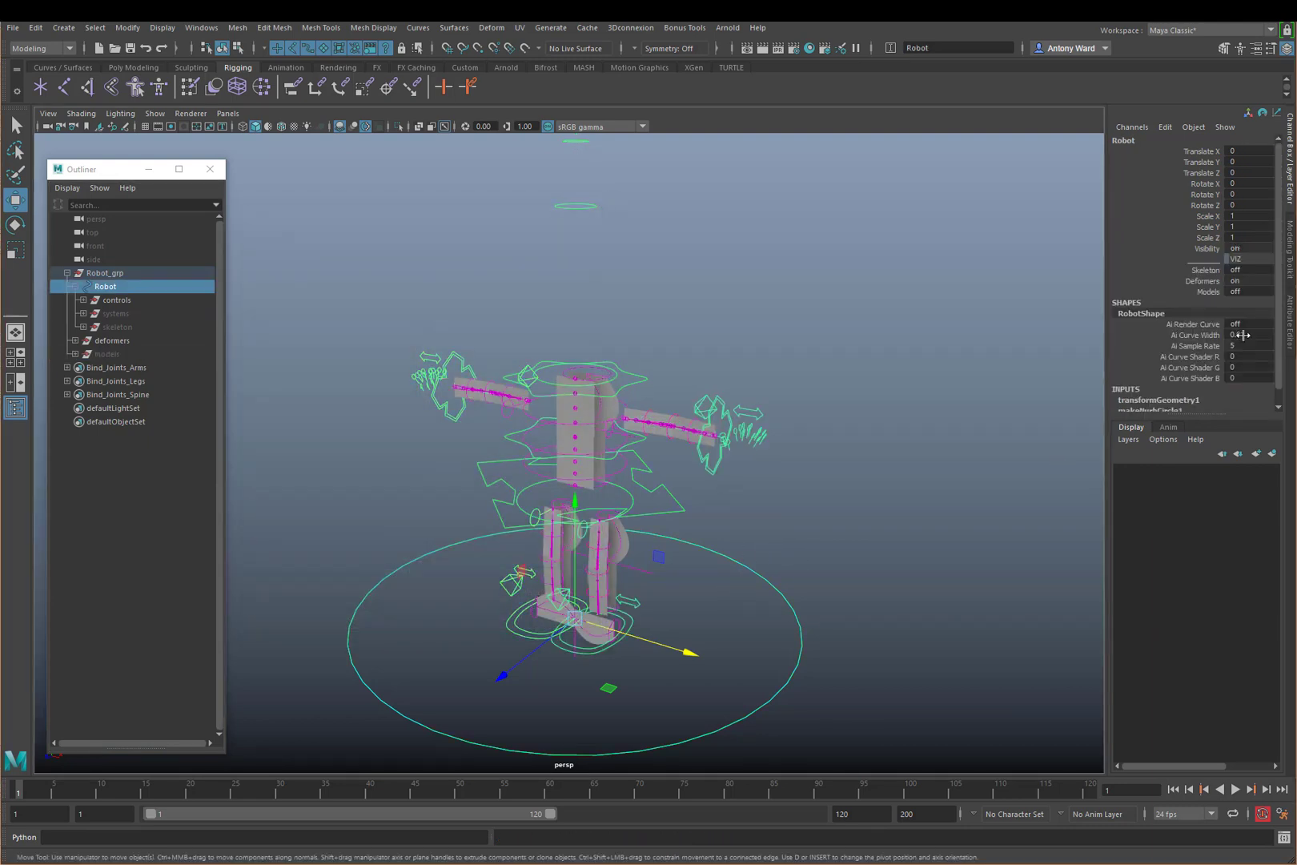
click(1210, 282)
middle_drag(810, 328, 603, 329)
click(866, 318)
mouse_move(625, 412)
alt+mouse_down()
mouse_move(697, 381)
mouse_move(601, 424)
mouse_move(650, 413)
alt+mouse_up()
drag(715, 556, 768, 643)
Turn the Robot control's Models visibility on, reactivate the Move tool and inspect the robot from the front and at an angle
click(1207, 291)
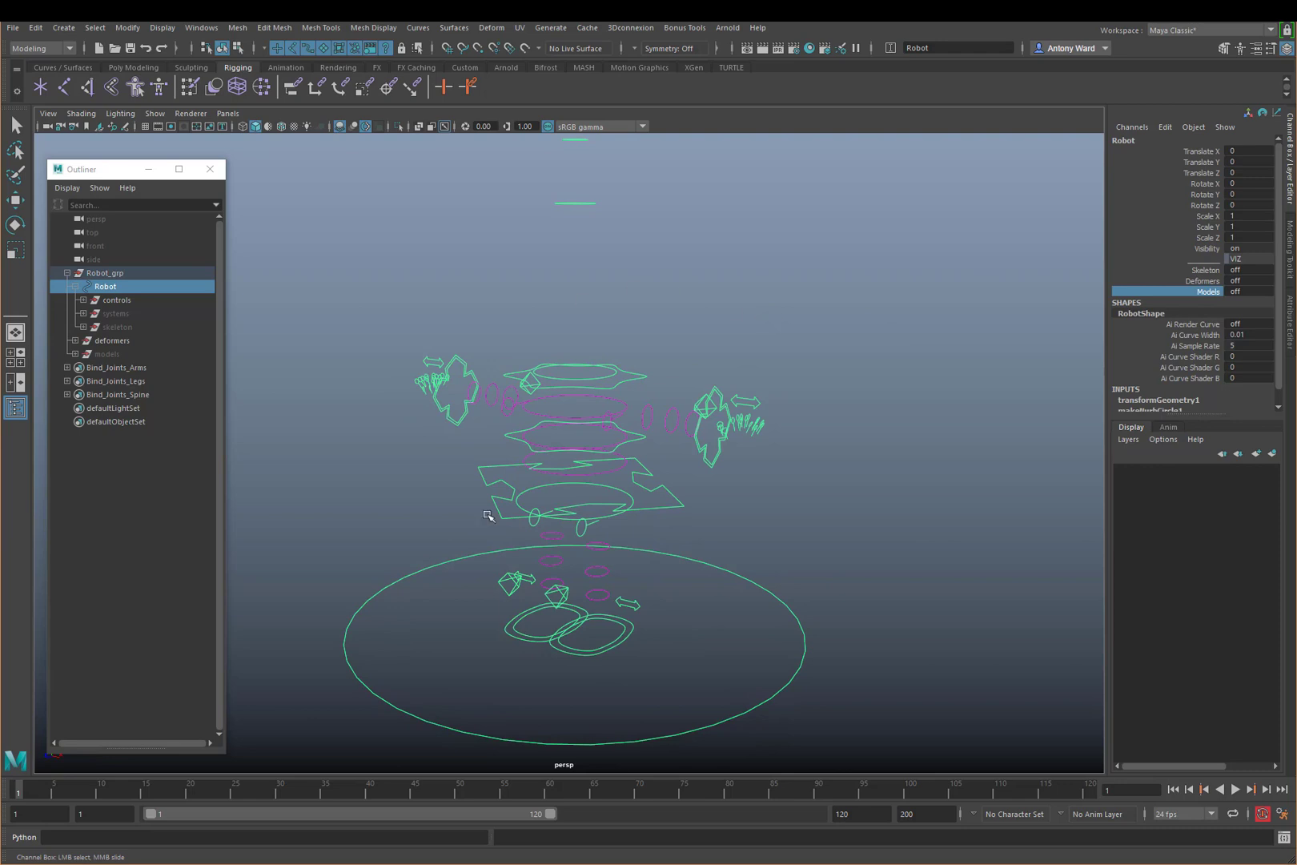
middle_drag(825, 306, 981, 293)
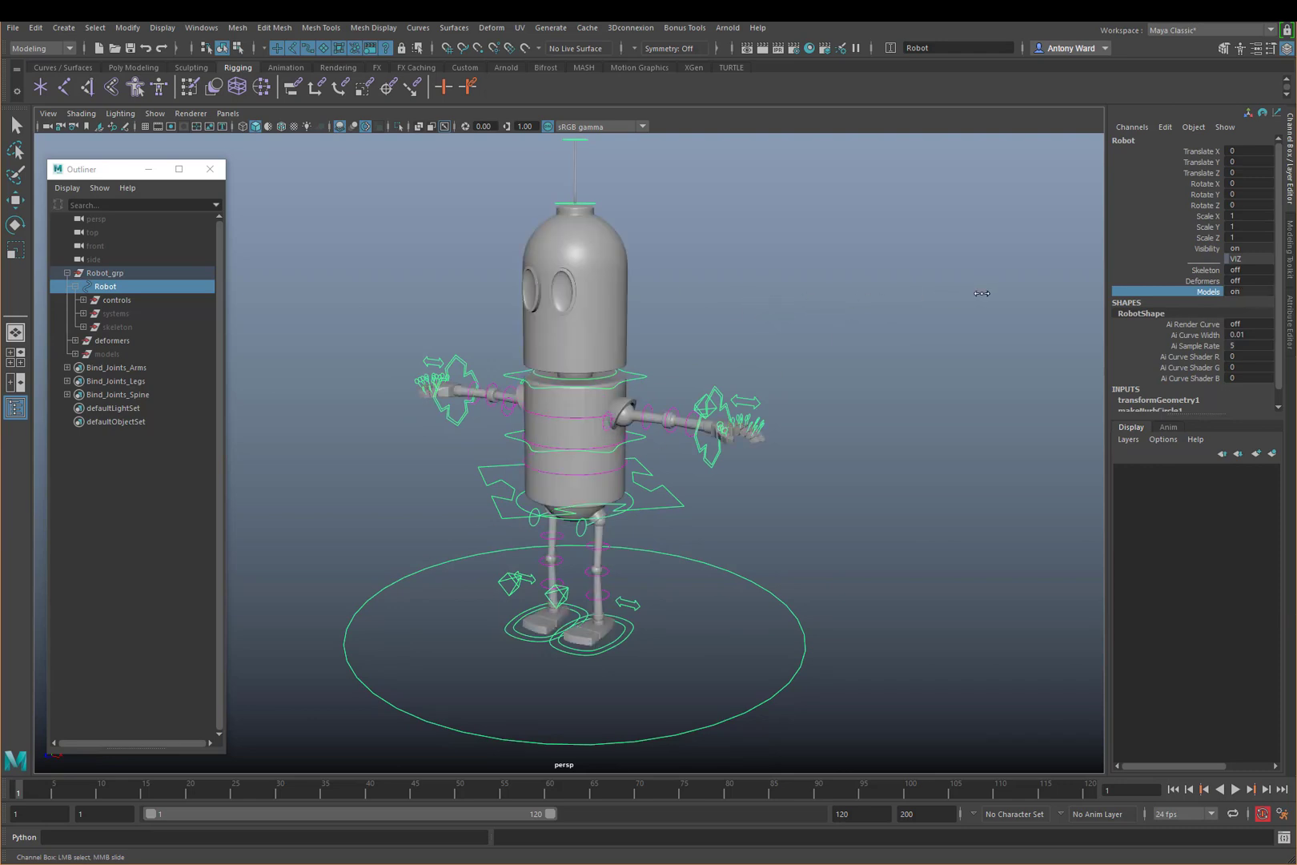
click(889, 481)
key(w)
drag(771, 530, 732, 631)
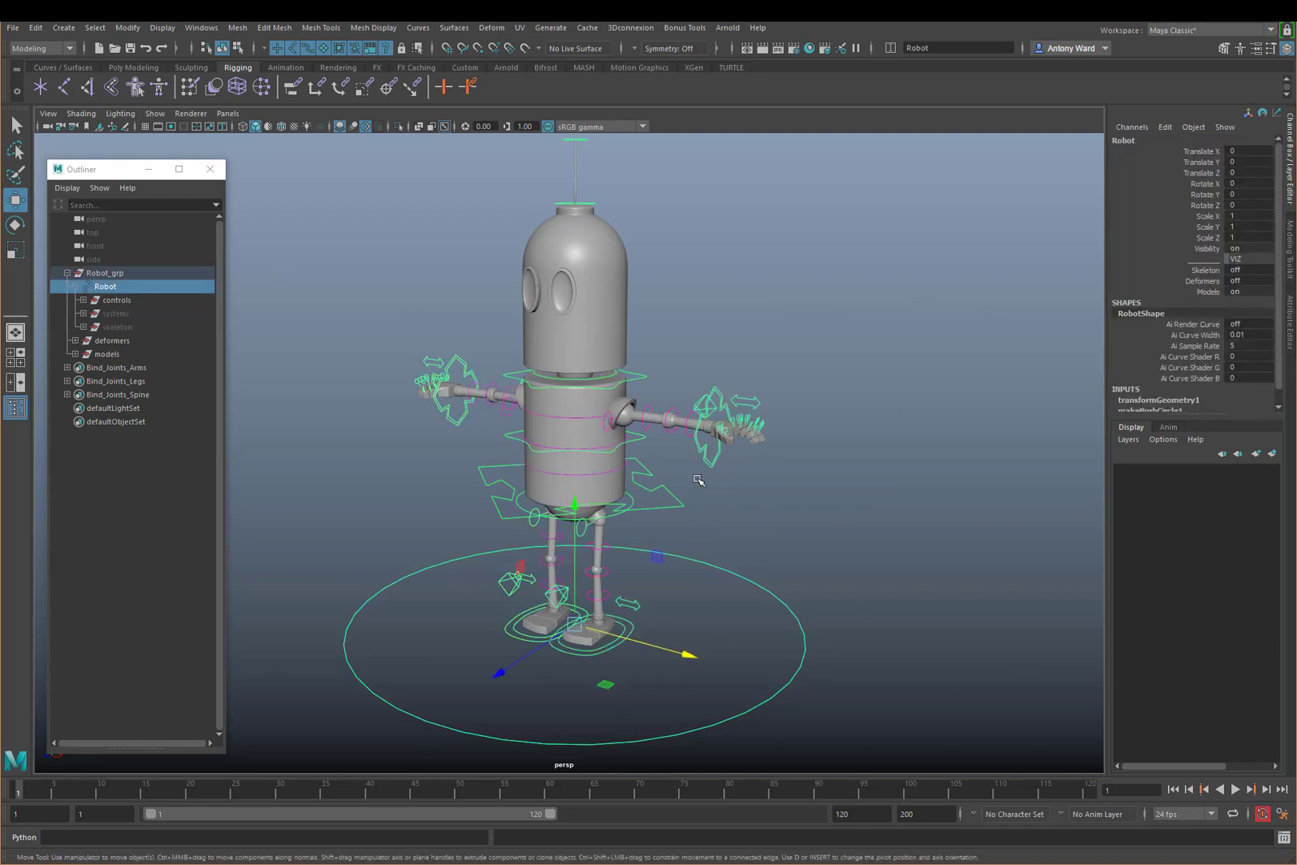
alt+drag(539, 405, 608, 409)
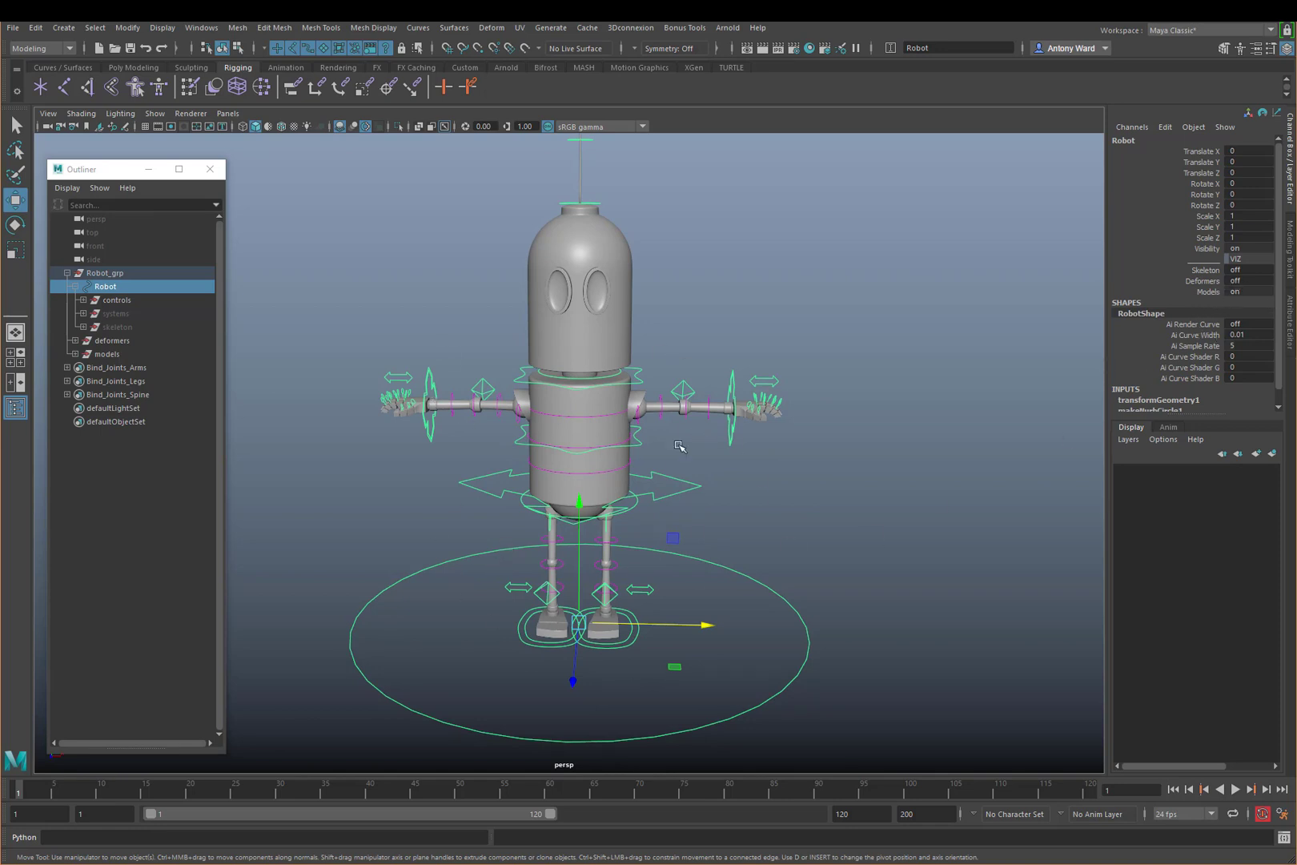
alt+drag(855, 465, 830, 460)
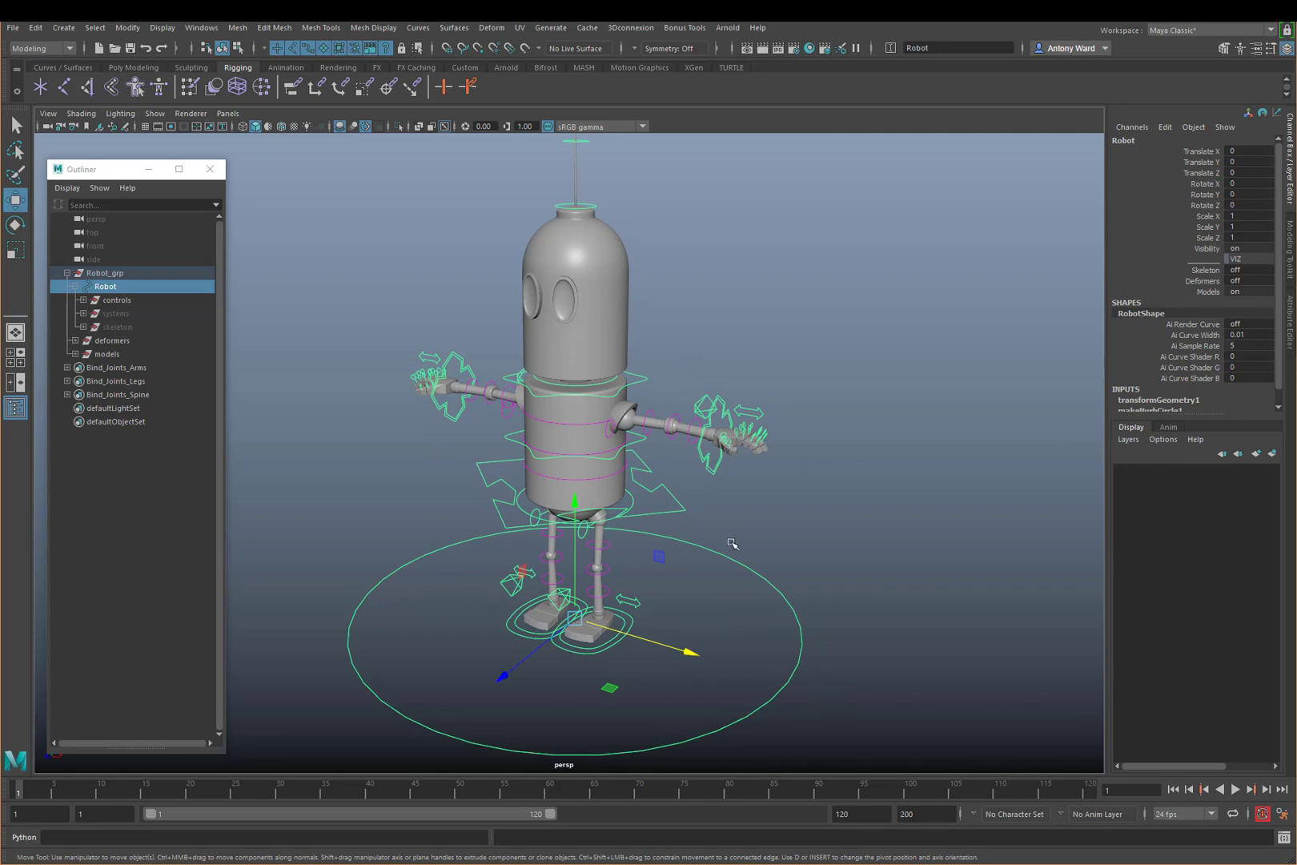
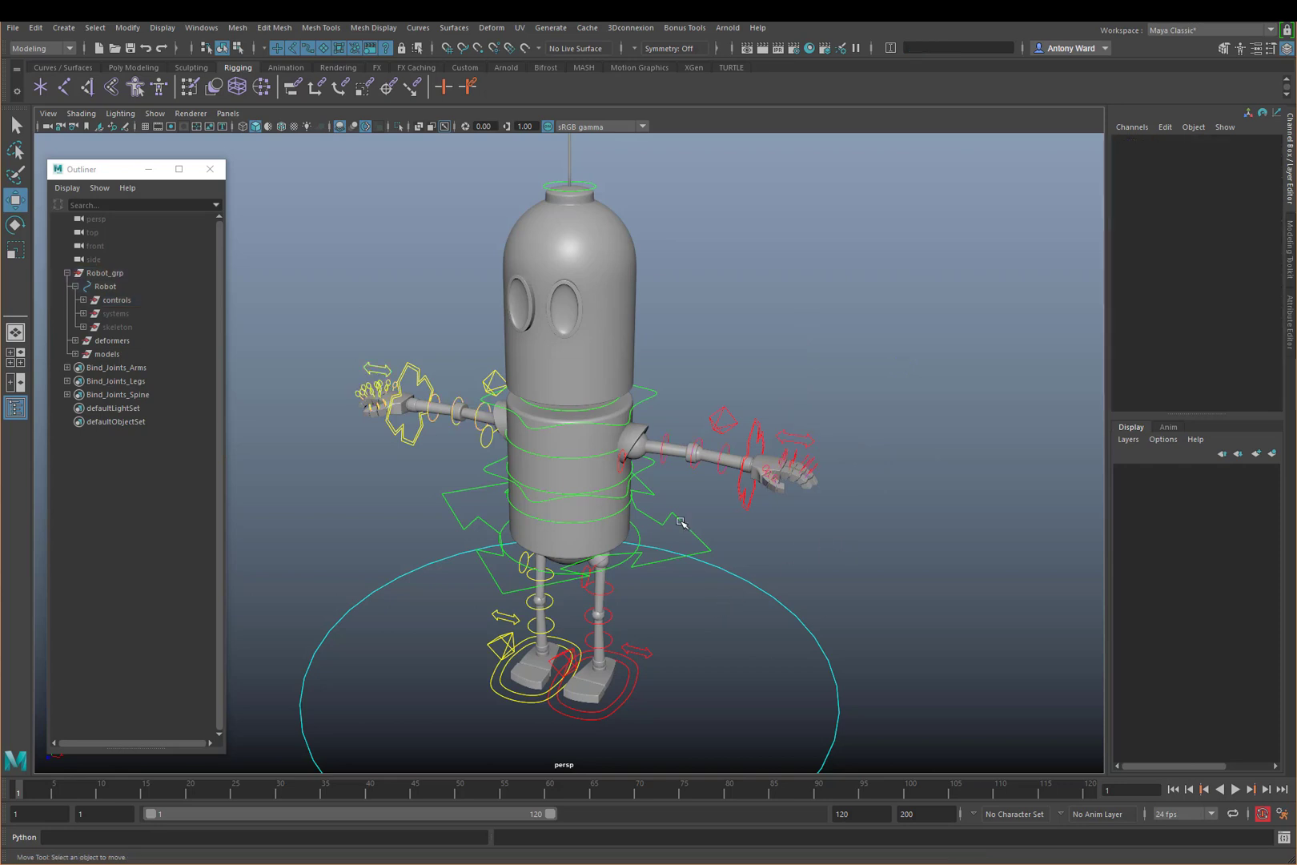
Start a new attribute on l_arm_ctrl with an underscore-only long name and the Enum data type
key(q)
click(747, 439)
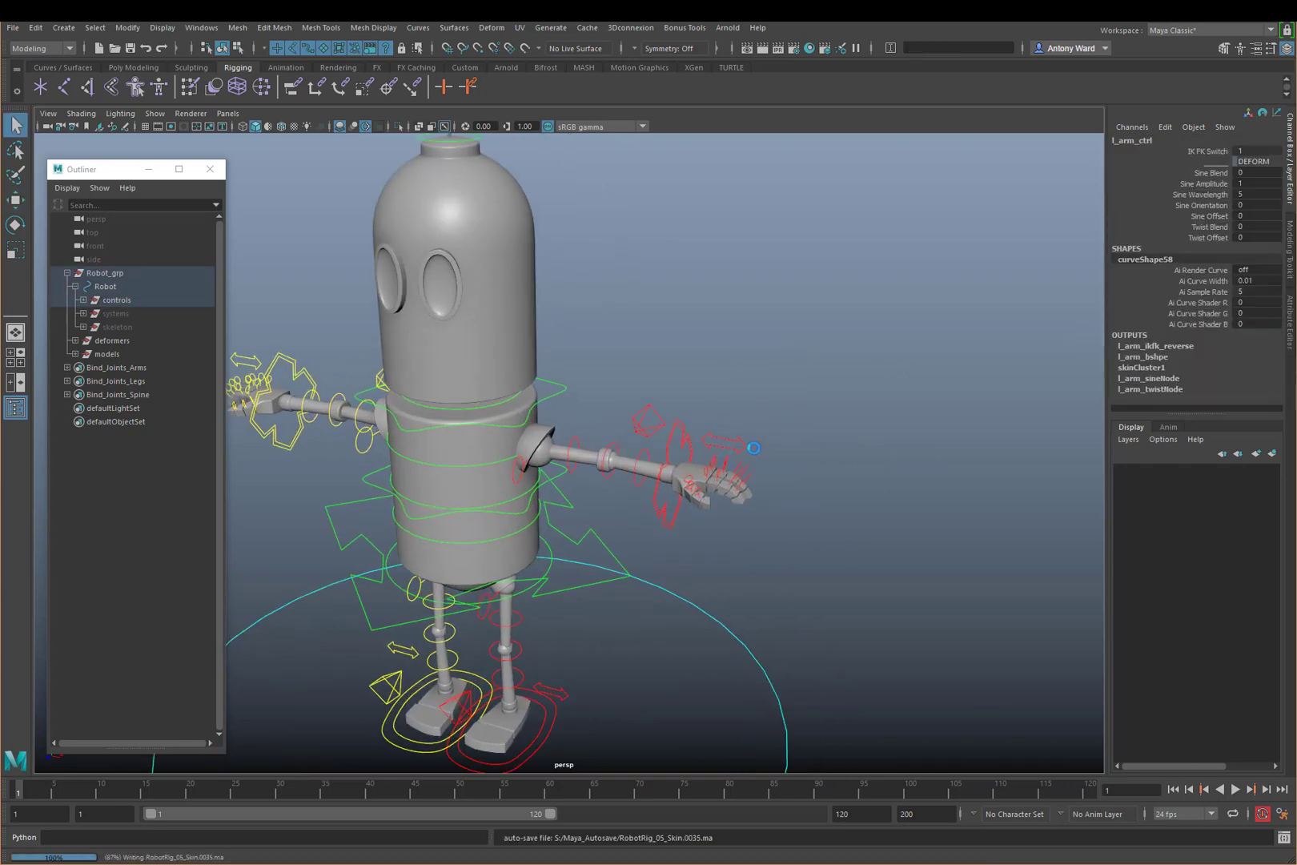
key(w)
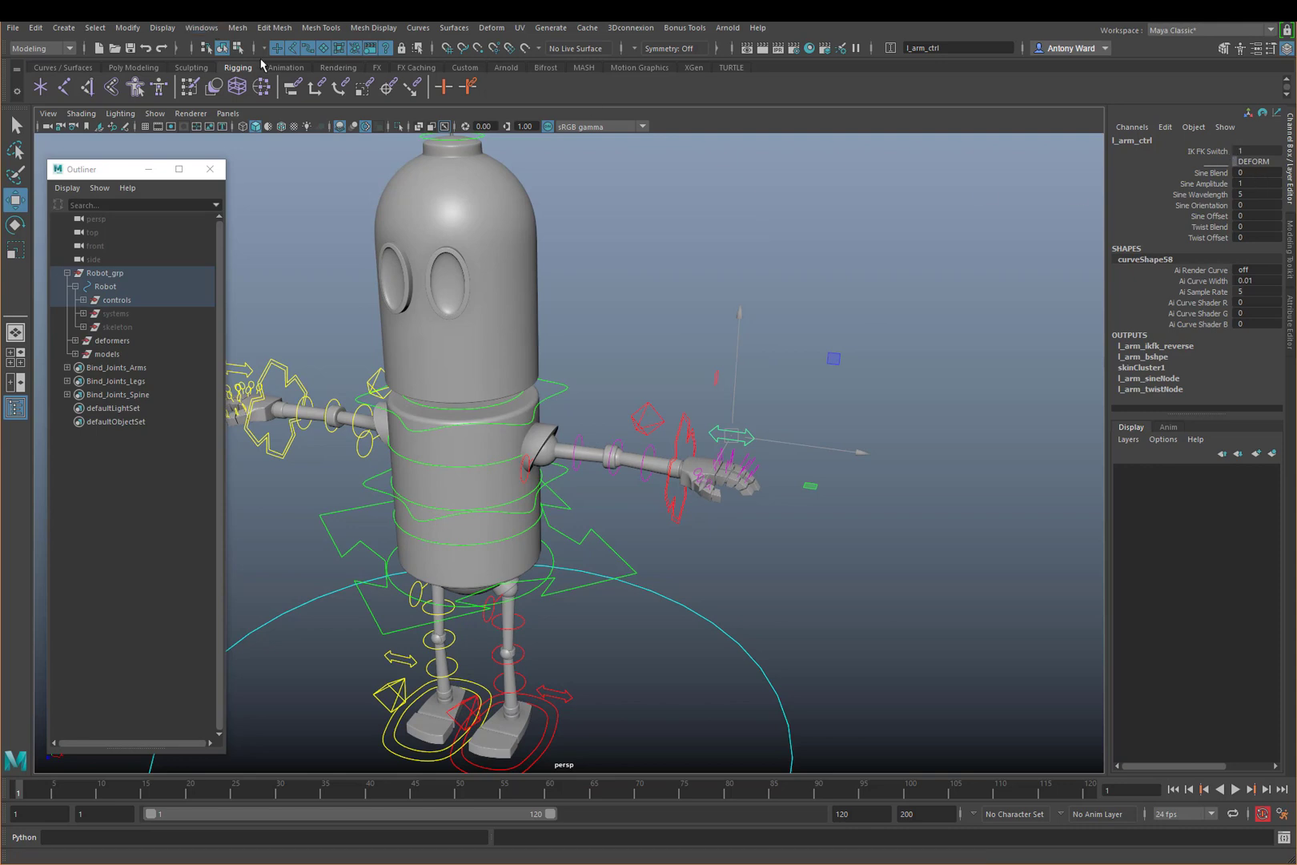
click(128, 28)
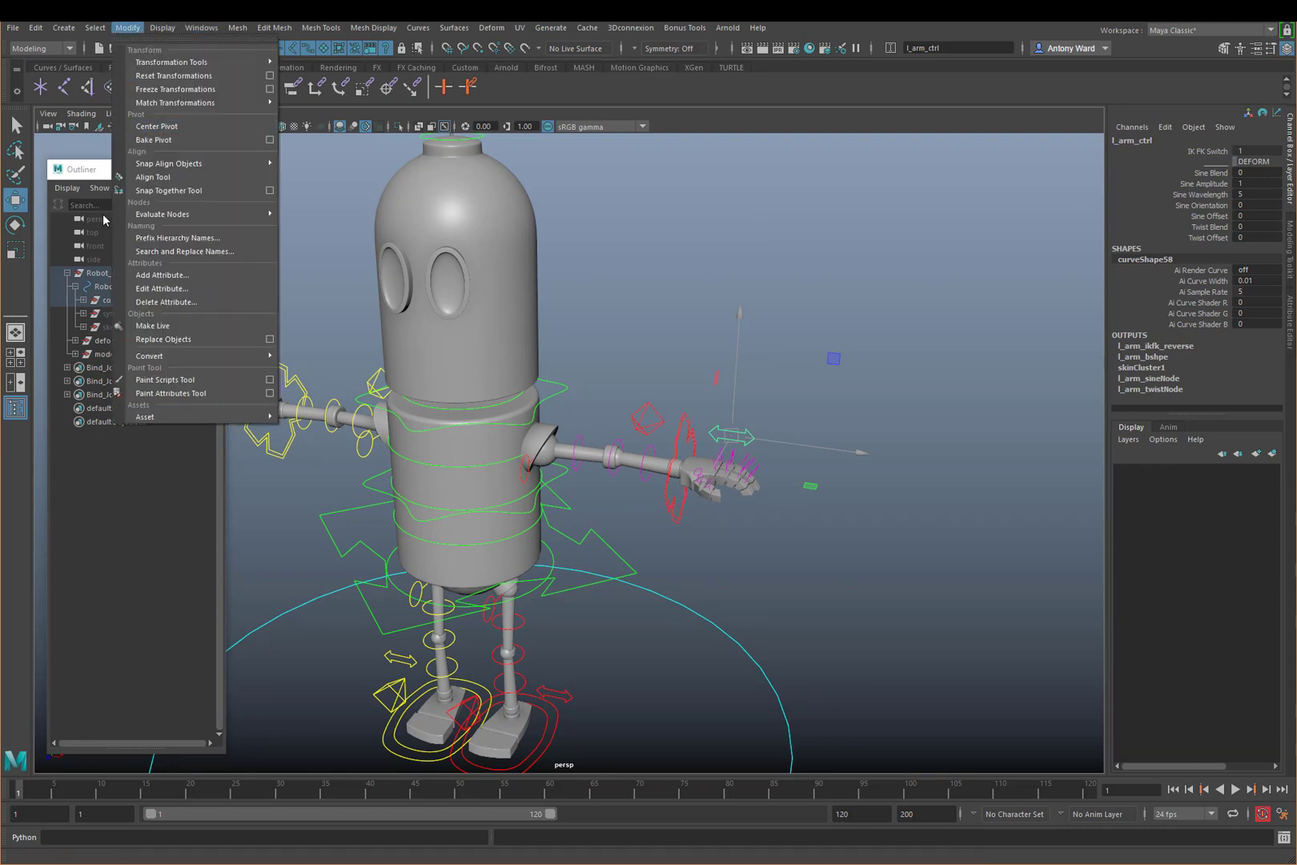
click(172, 280)
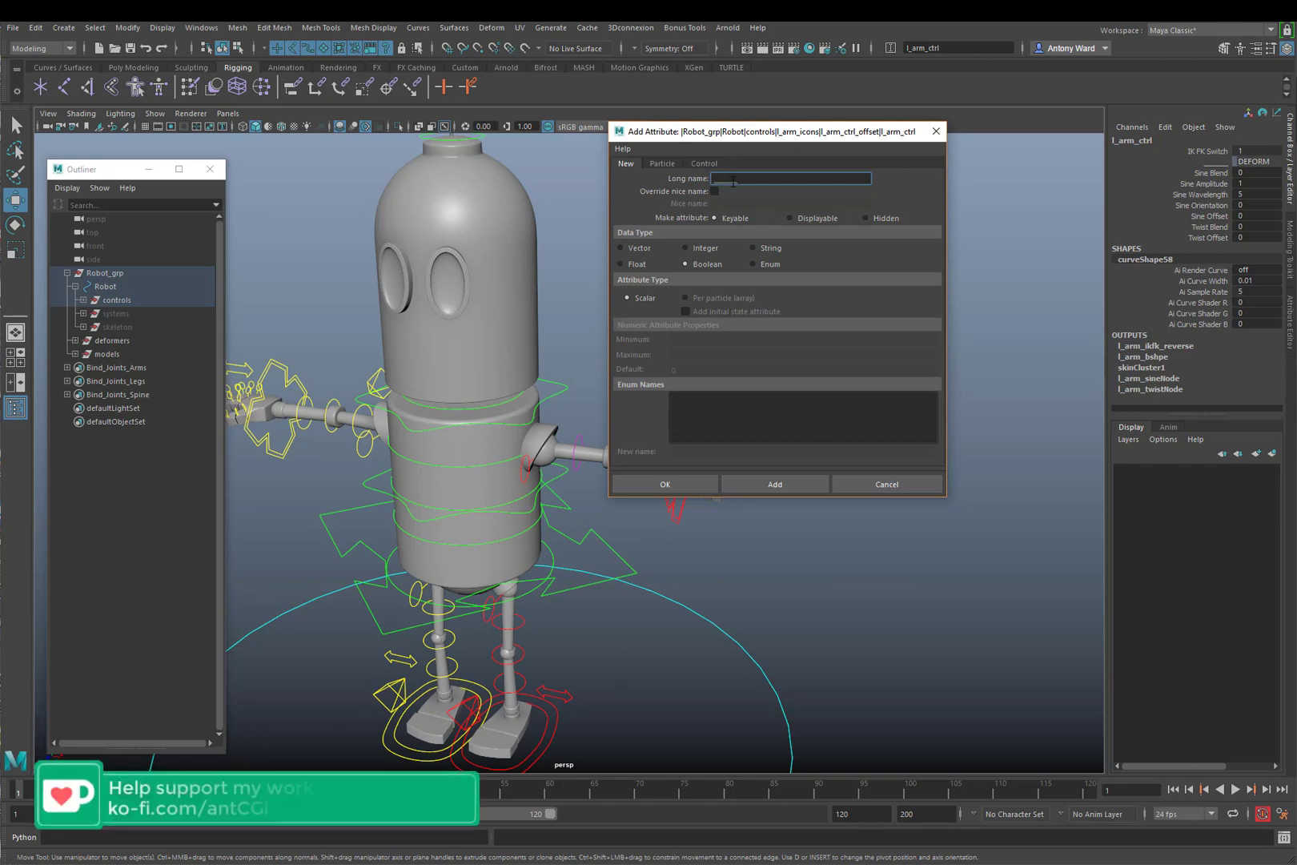
click(757, 265)
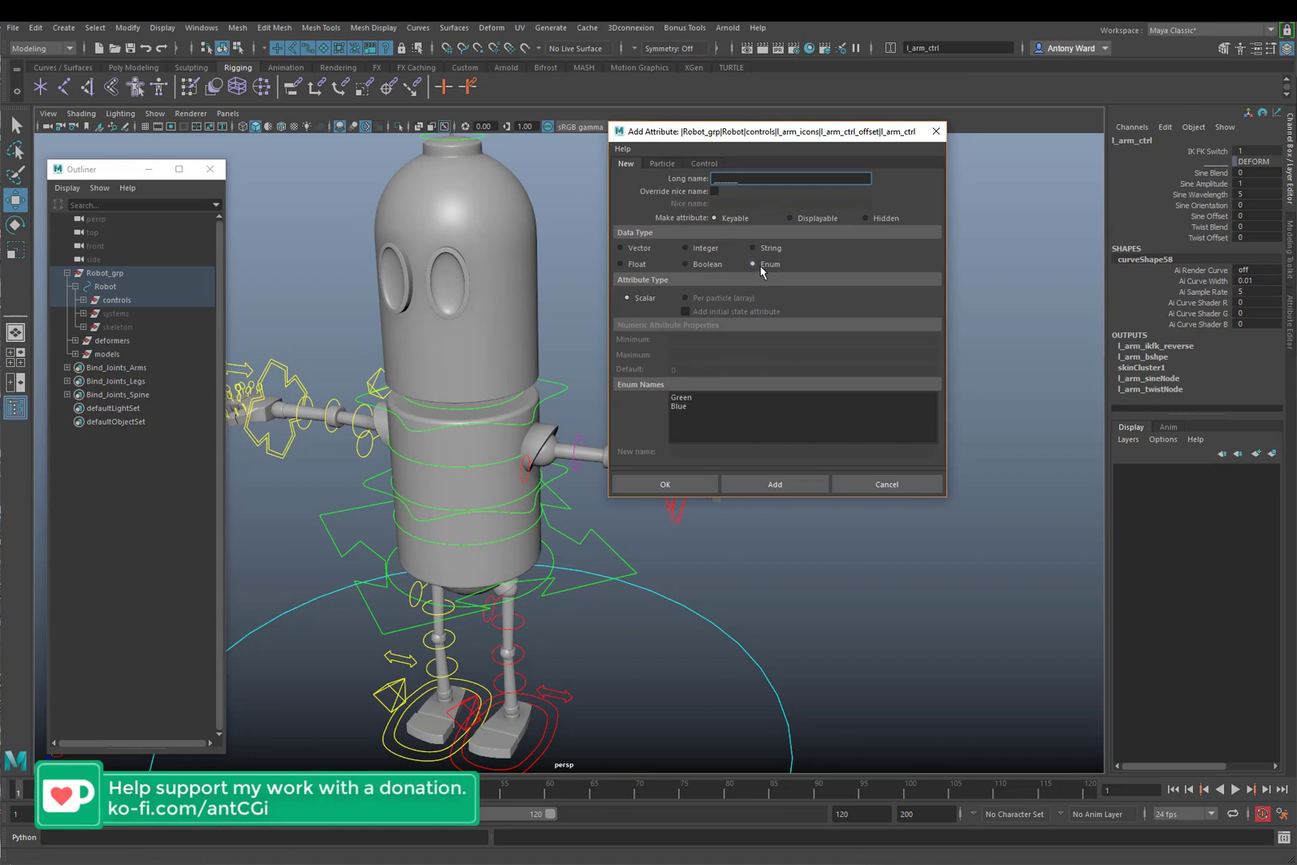
Replace the default enum names with the single entry VIZ, add the separator attribute and close the Add Attribute window
click(690, 406)
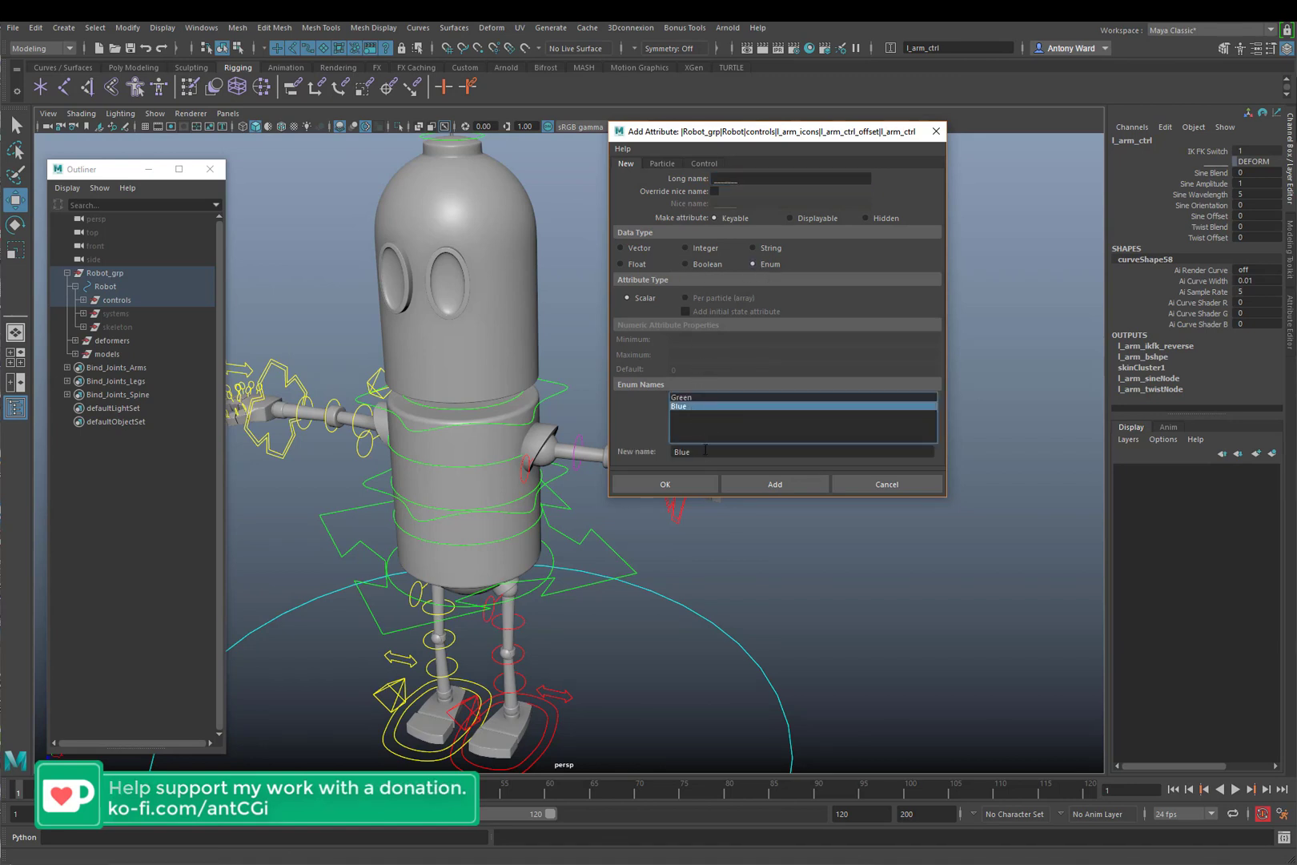
key(BackSpace)
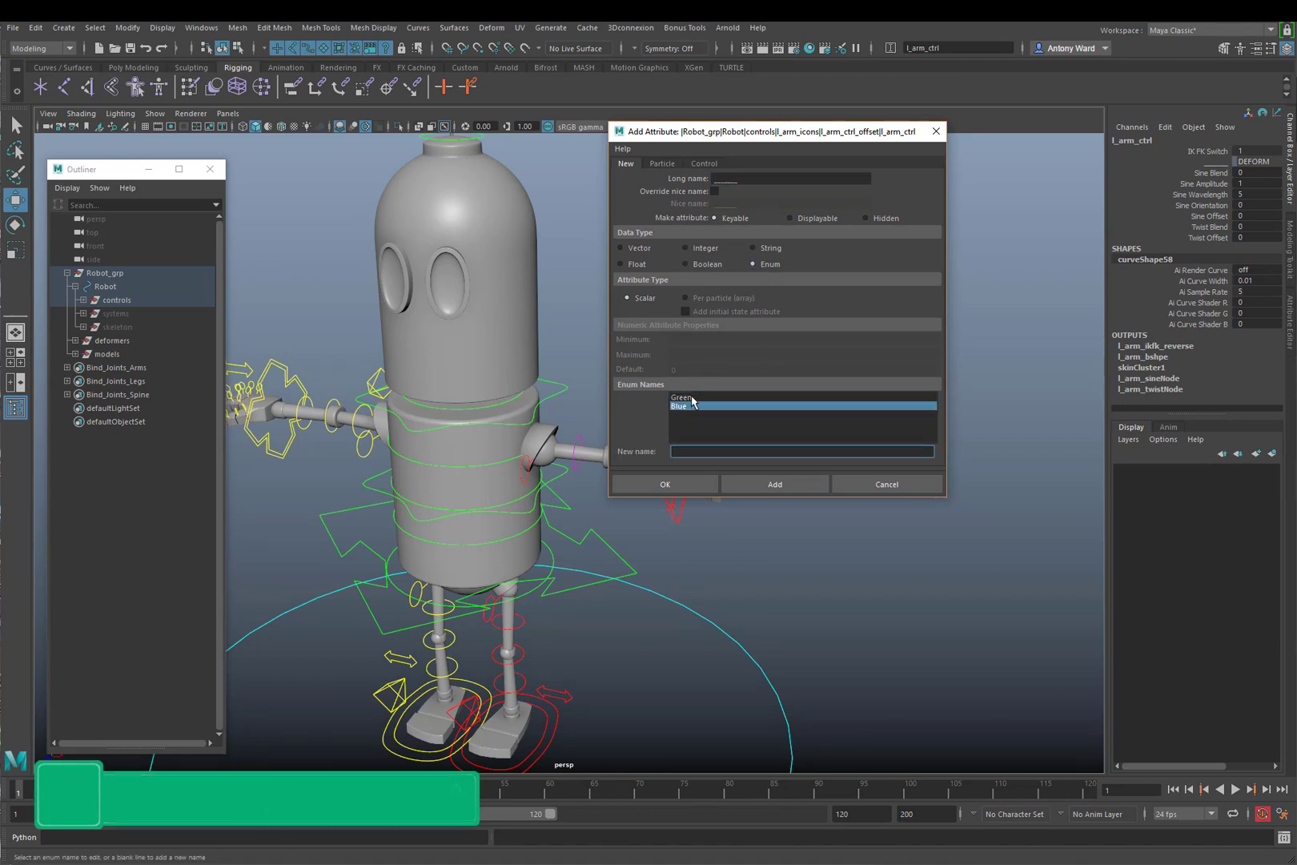
key(Return)
double_click(688, 450)
text(VIZ)
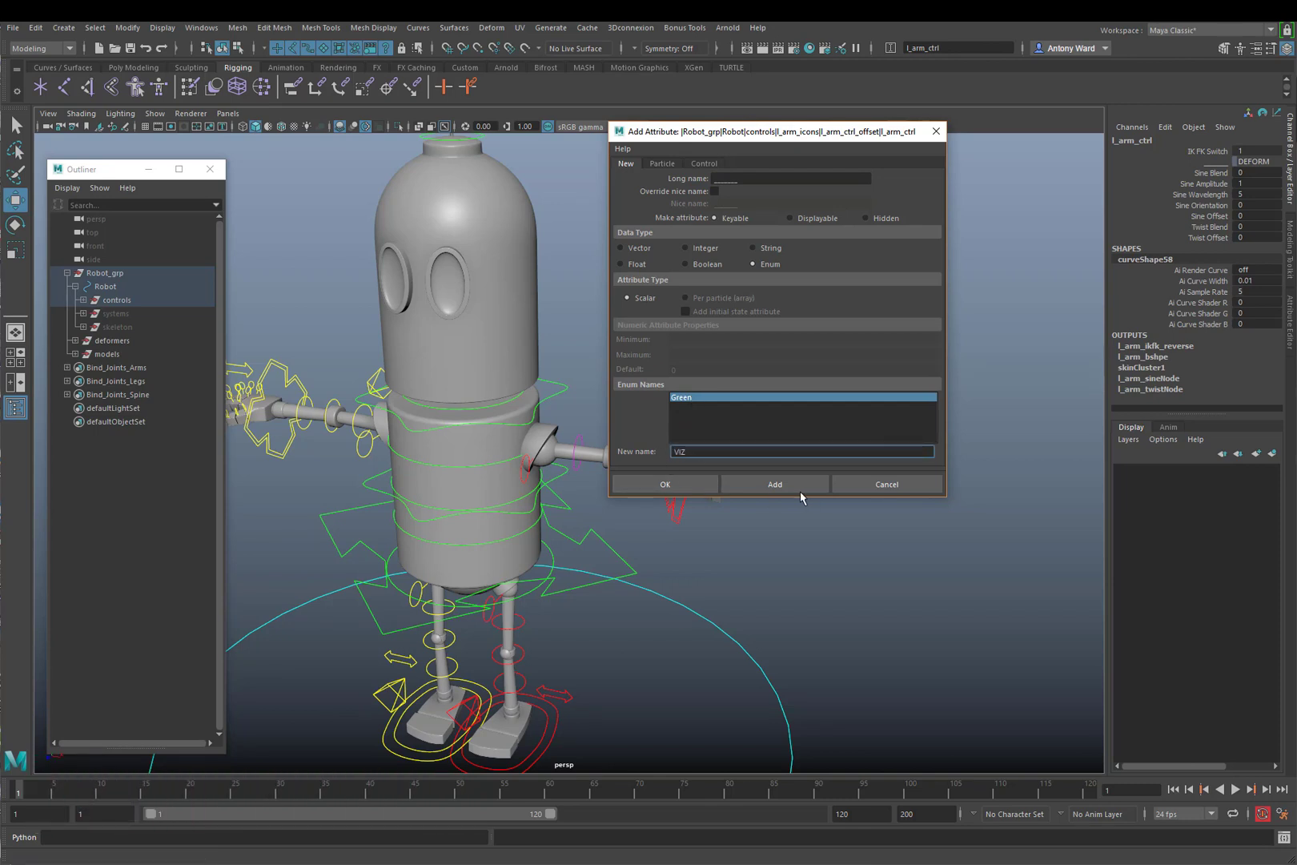
click(798, 490)
click(669, 484)
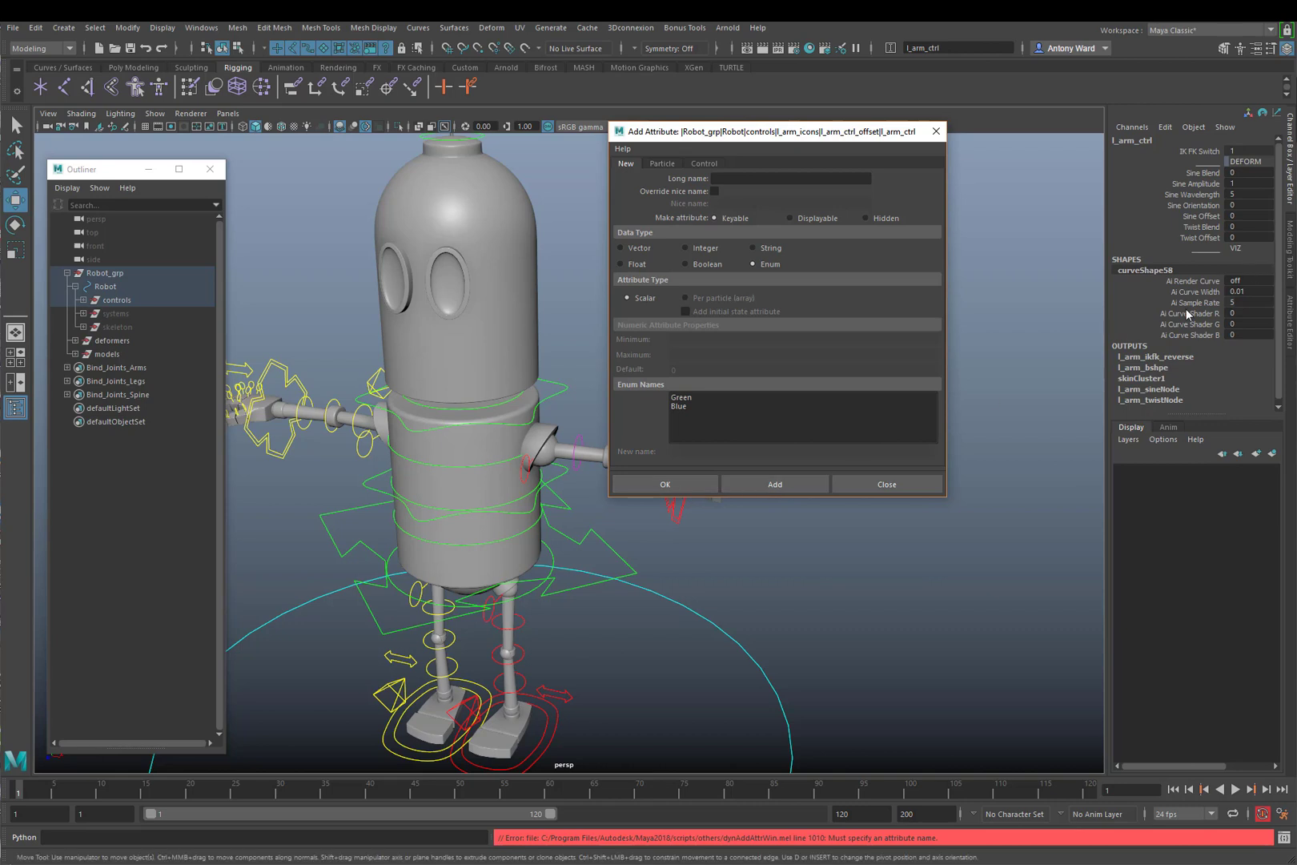
click(902, 486)
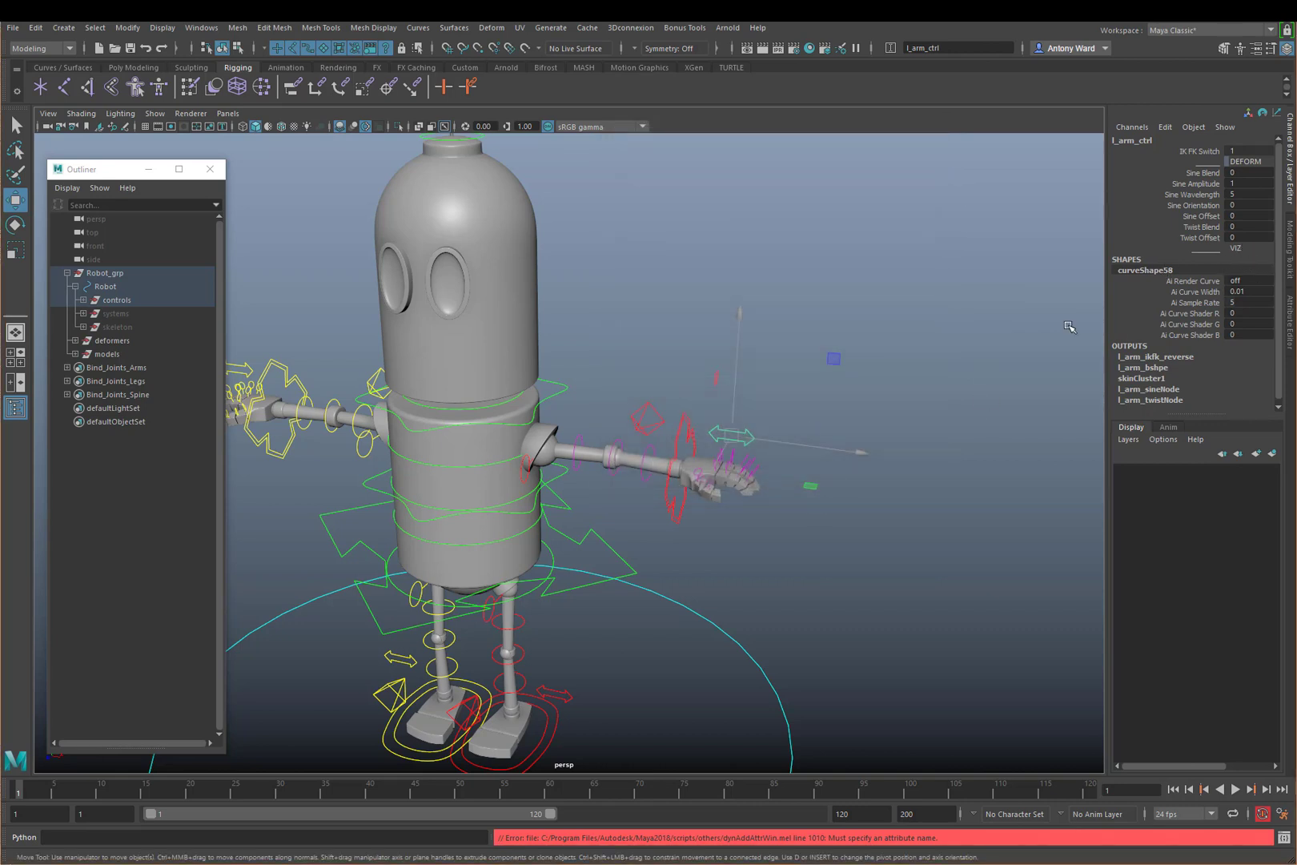
Lock the VIZ separator attribute on l_arm_ctrl and clear the selection
click(1208, 249)
right_click(1210, 249)
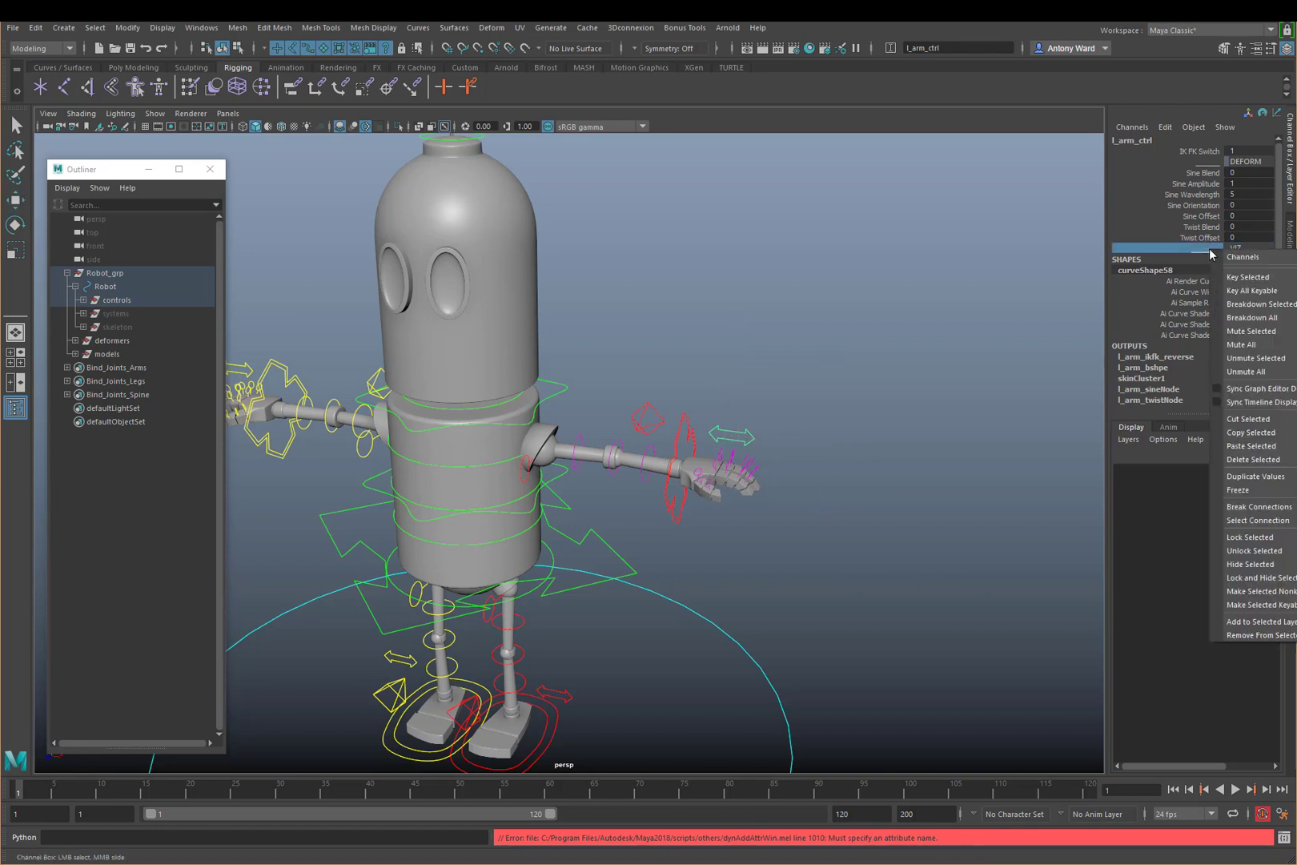
click(1253, 536)
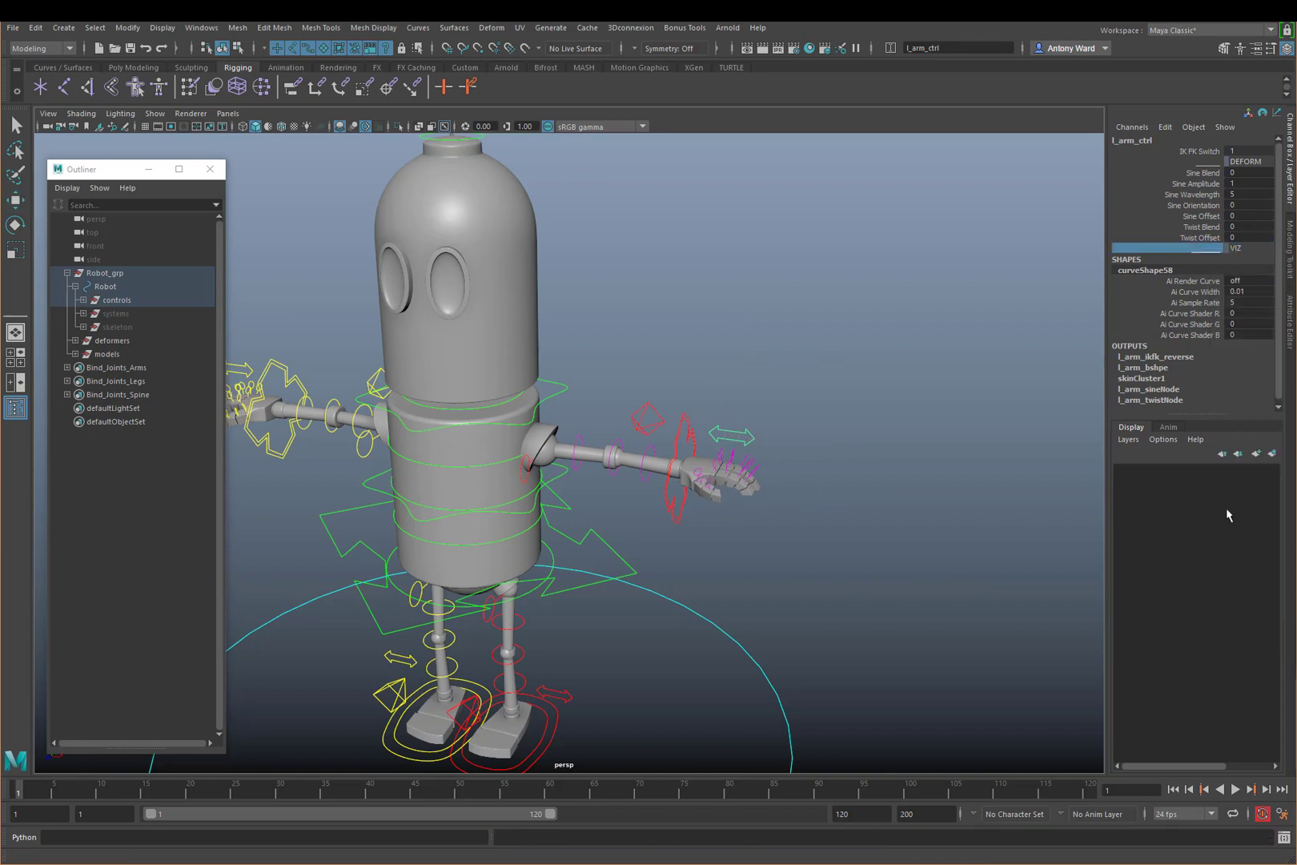
click(791, 351)
Add a keyable Boolean attribute named Toon_Controls to l_arm_ctrl
click(749, 445)
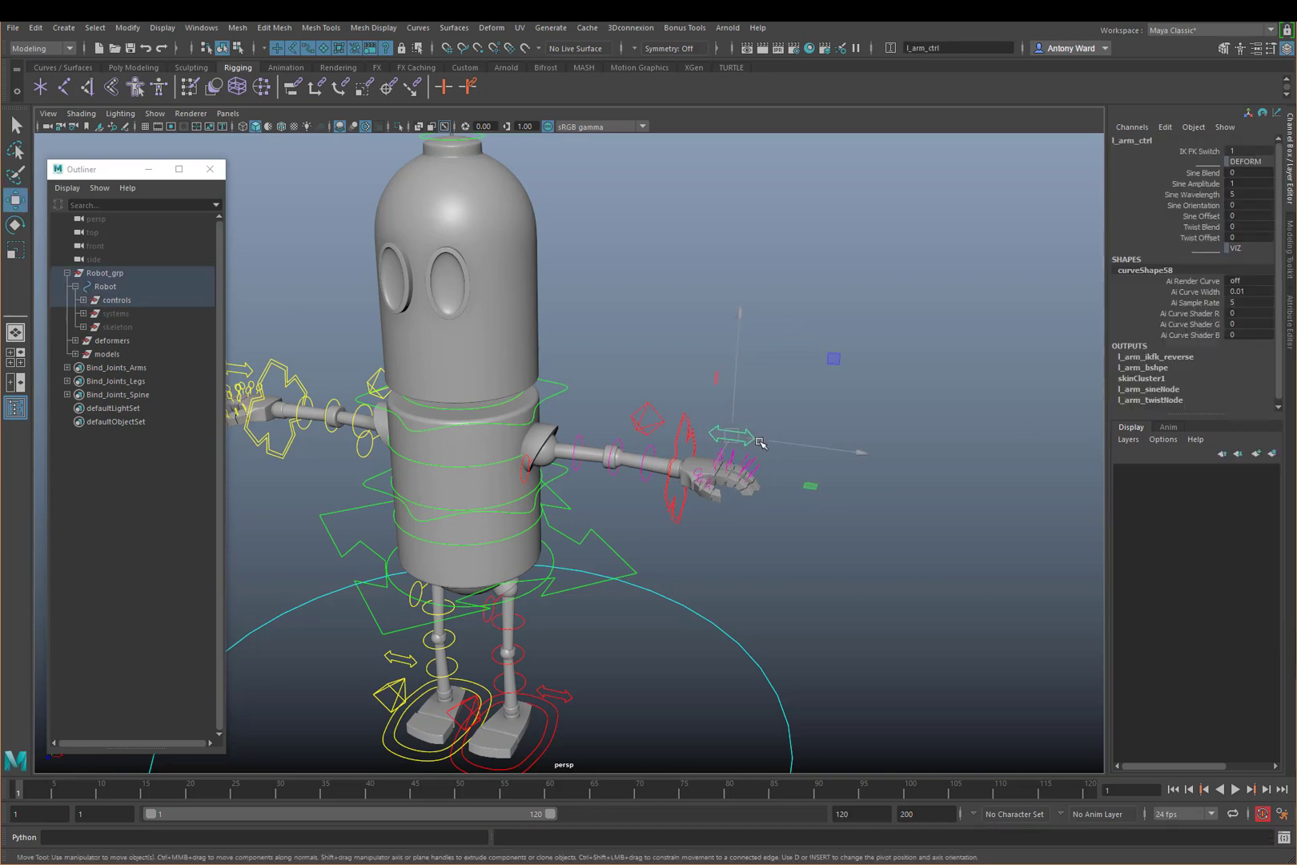
click(120, 28)
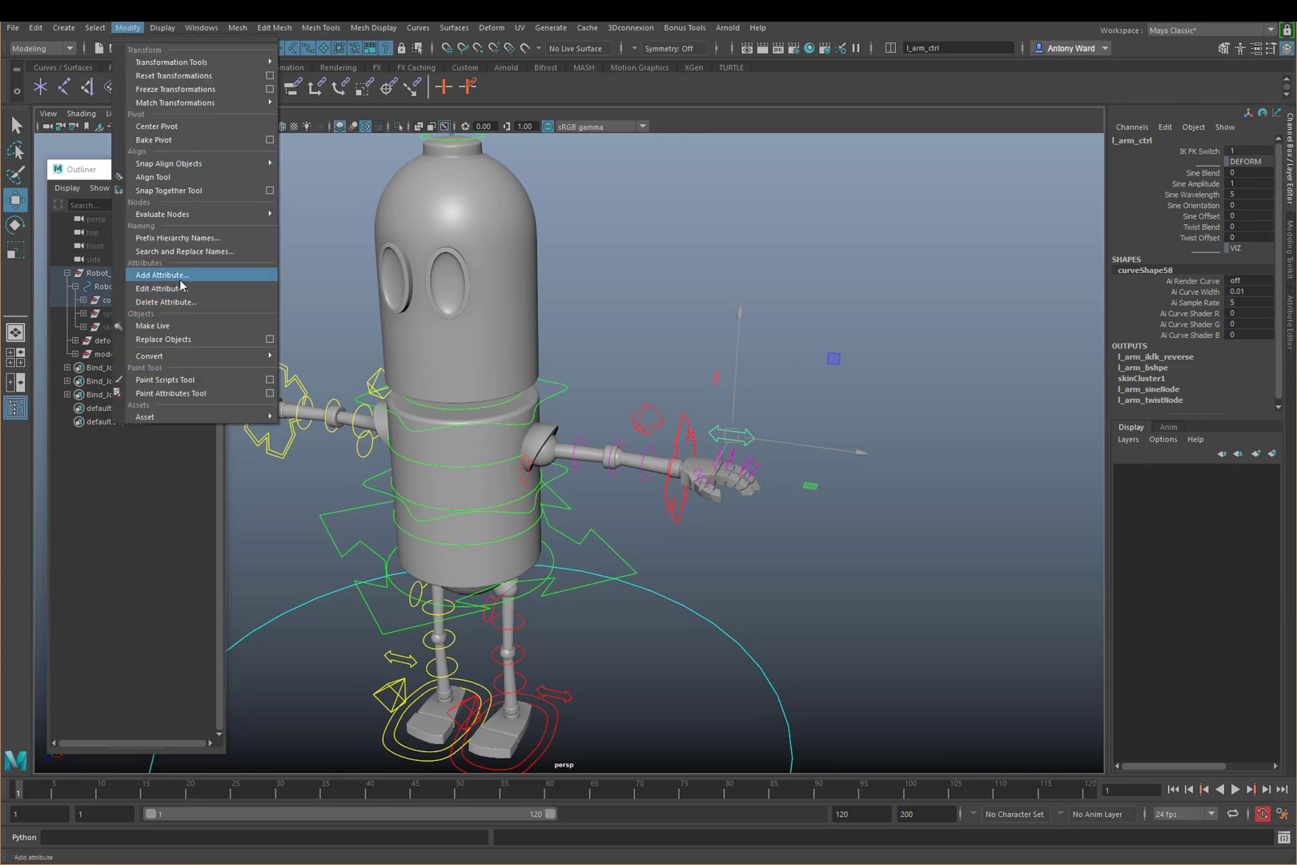
click(160, 275)
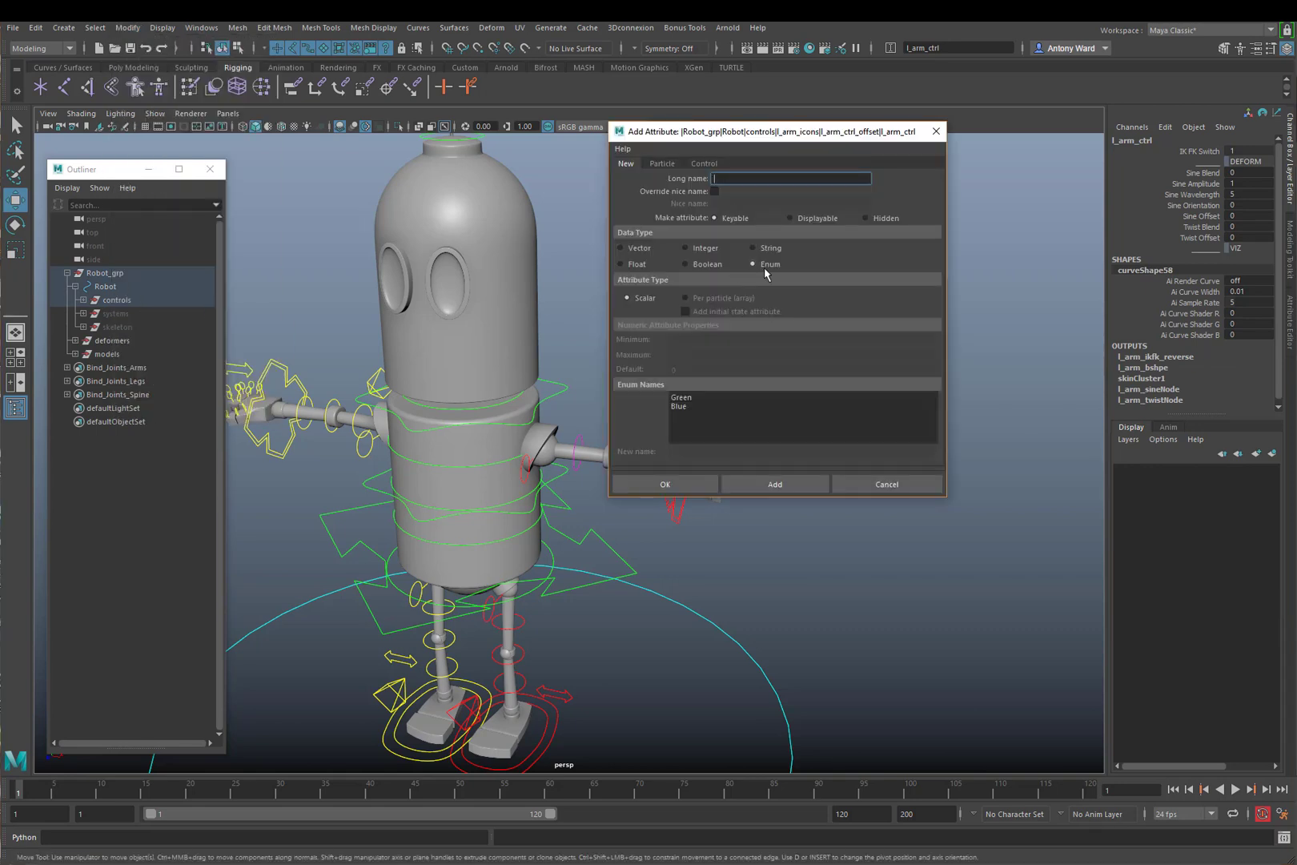
click(712, 266)
click(697, 484)
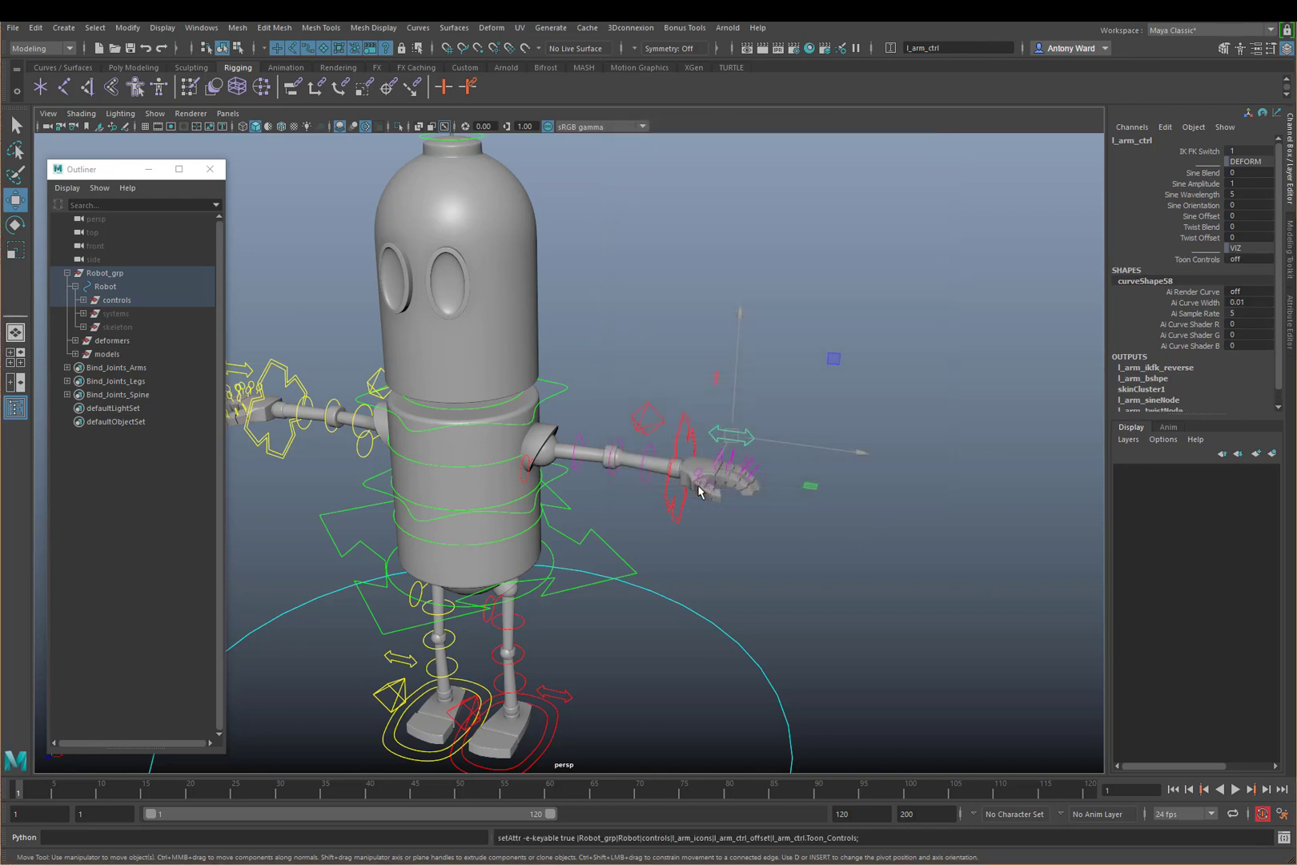
Open the Connection Editor with l_arm_ctrl as the source and choose its Toon_Controls attribute
scroll(548, 472, up, 3)
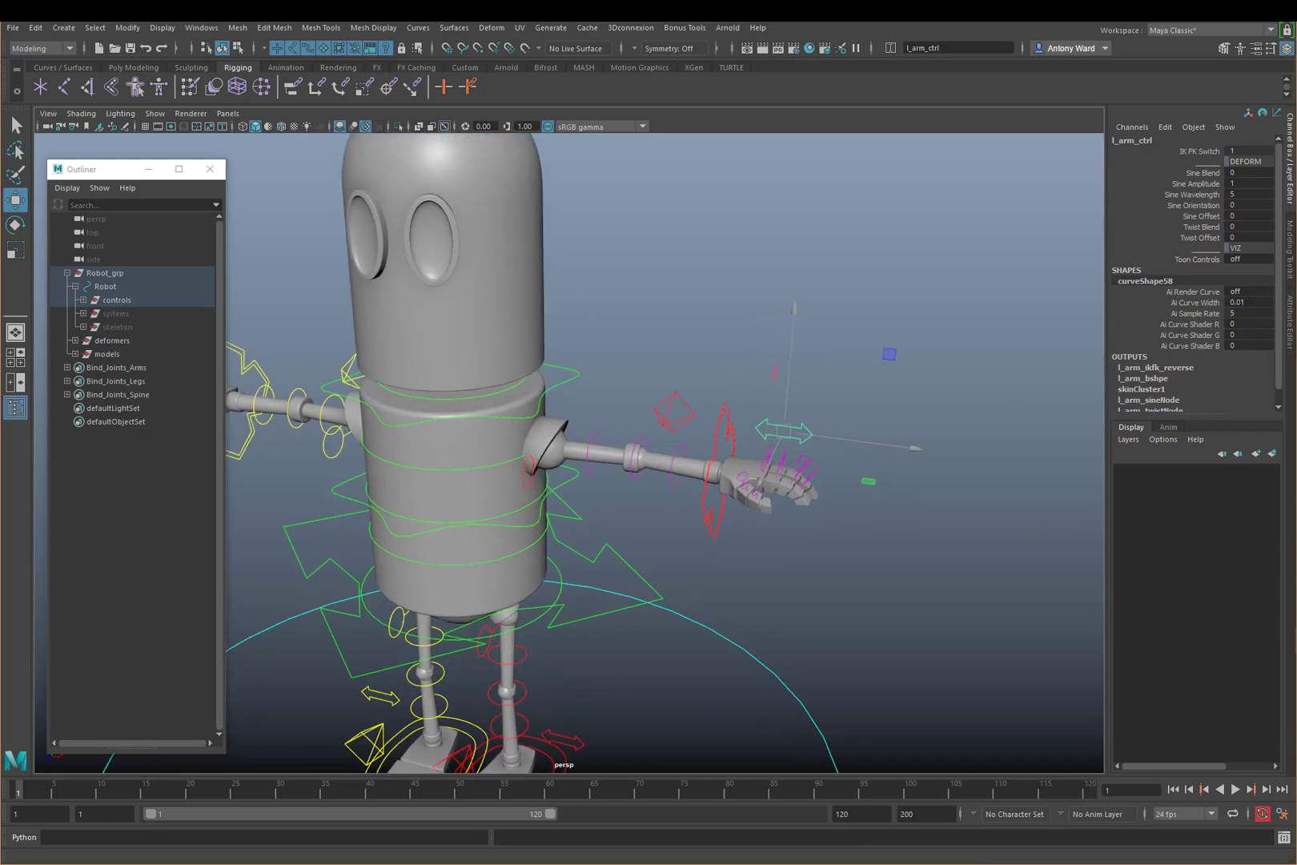
click(201, 27)
mouse_move(240, 75)
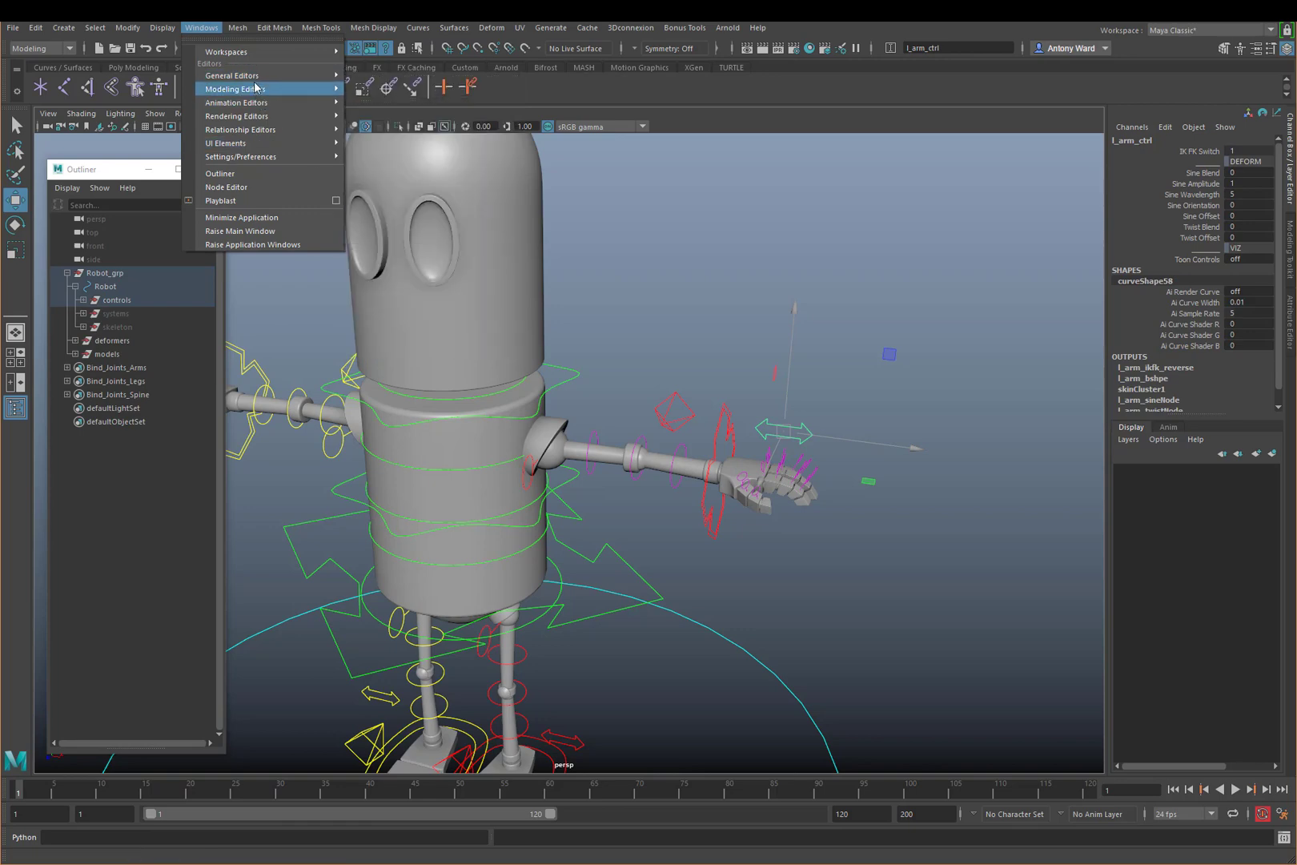
click(392, 238)
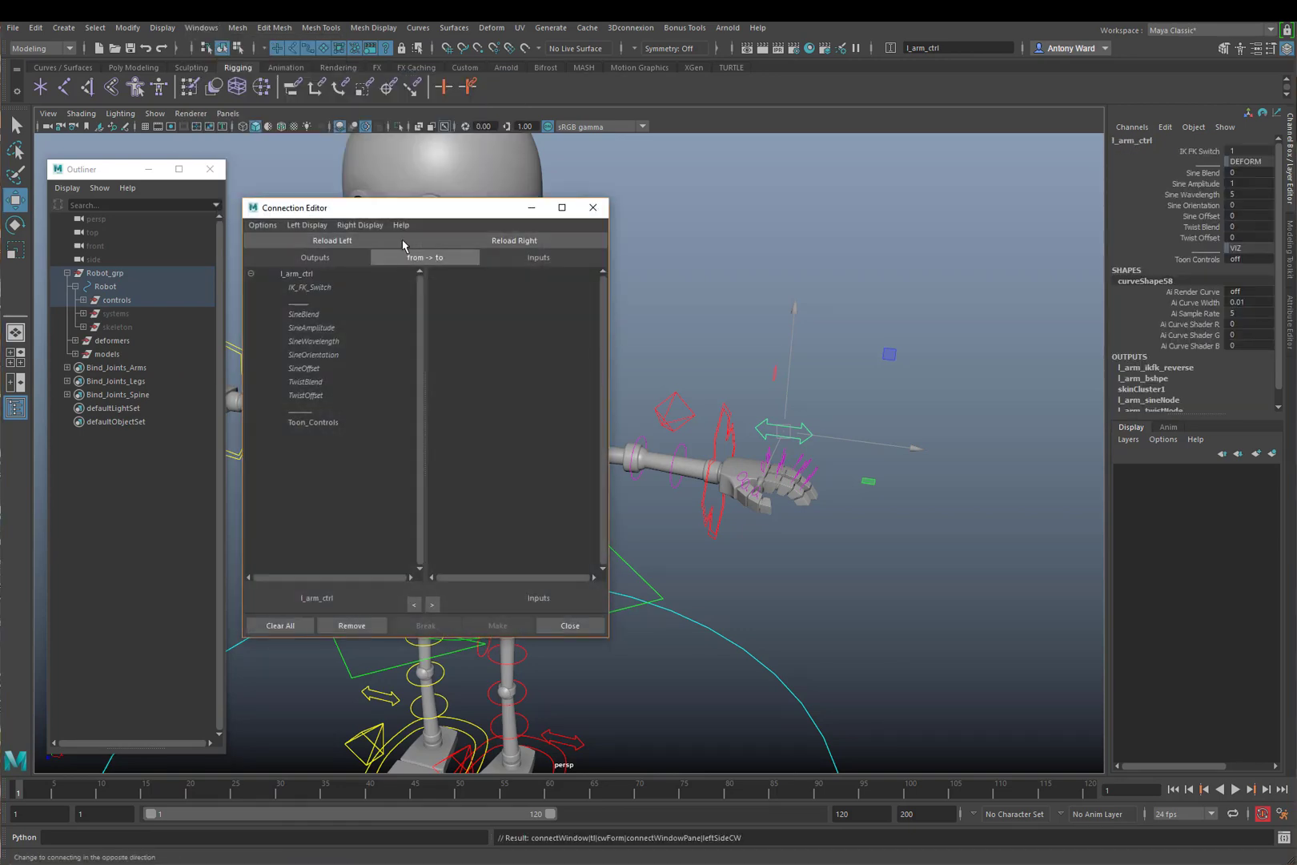
drag(424, 212, 414, 193)
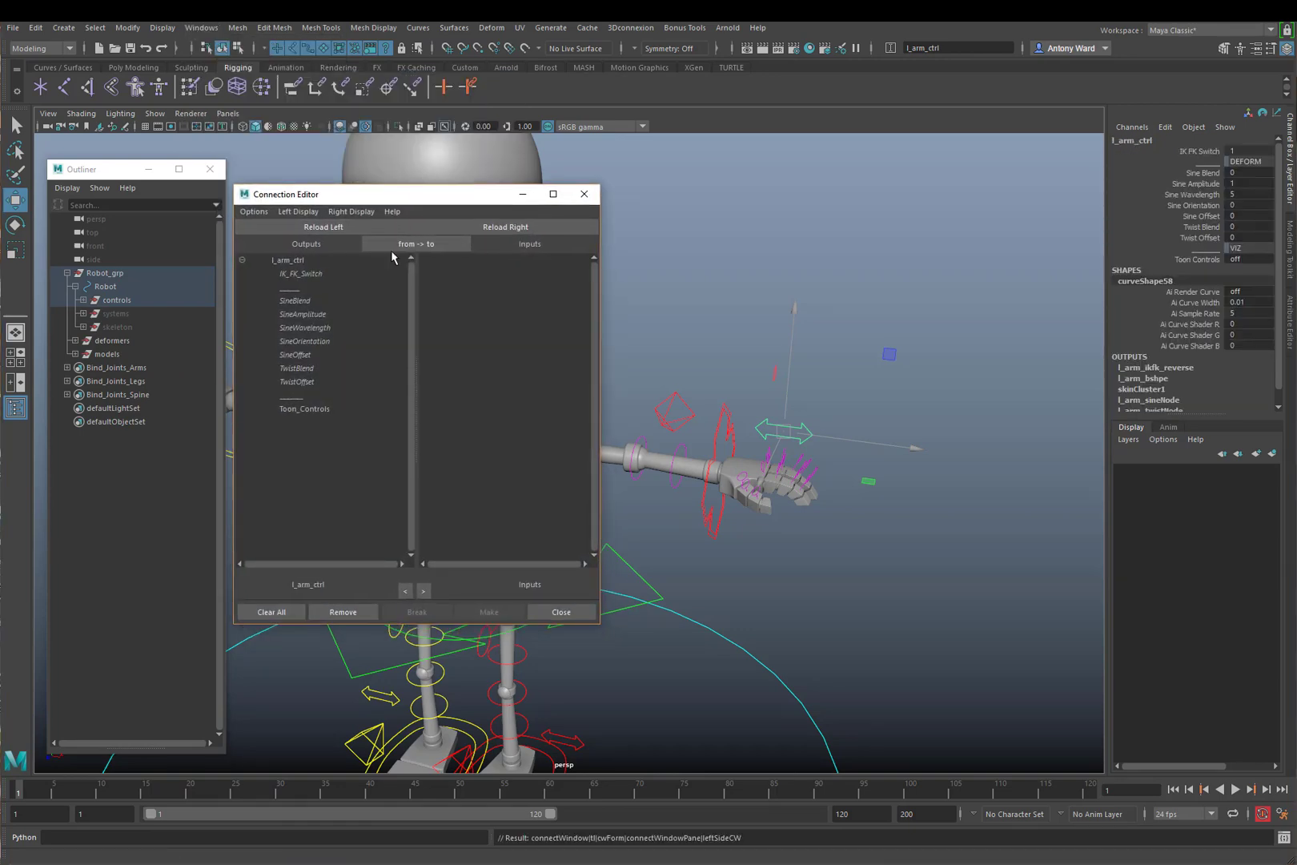
click(320, 409)
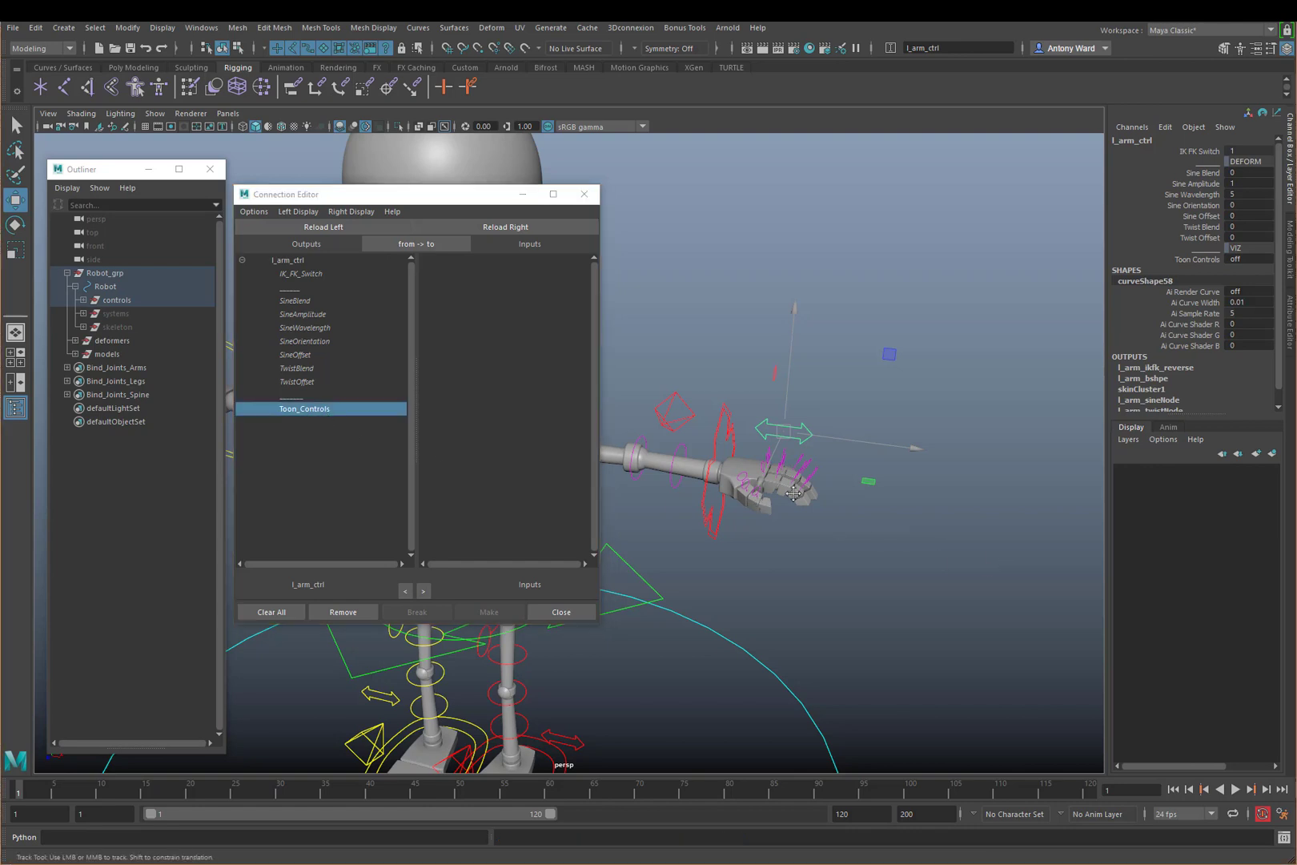
Select the left arm's upper, middle and lower deformer controls, reveal them in the Outliner and widen the Outliner slightly
alt+middle_drag(752, 494, 901, 476)
click(770, 434)
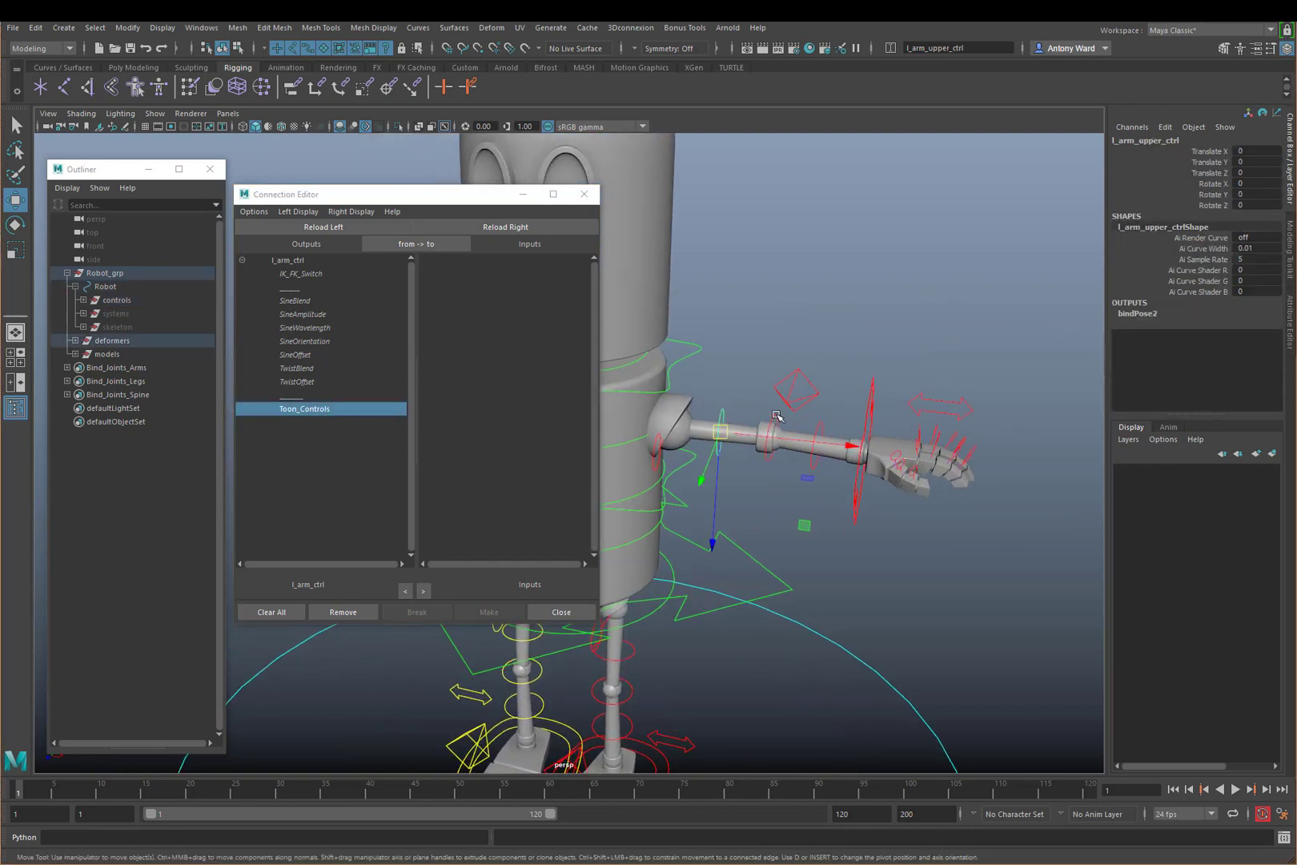
click(817, 429)
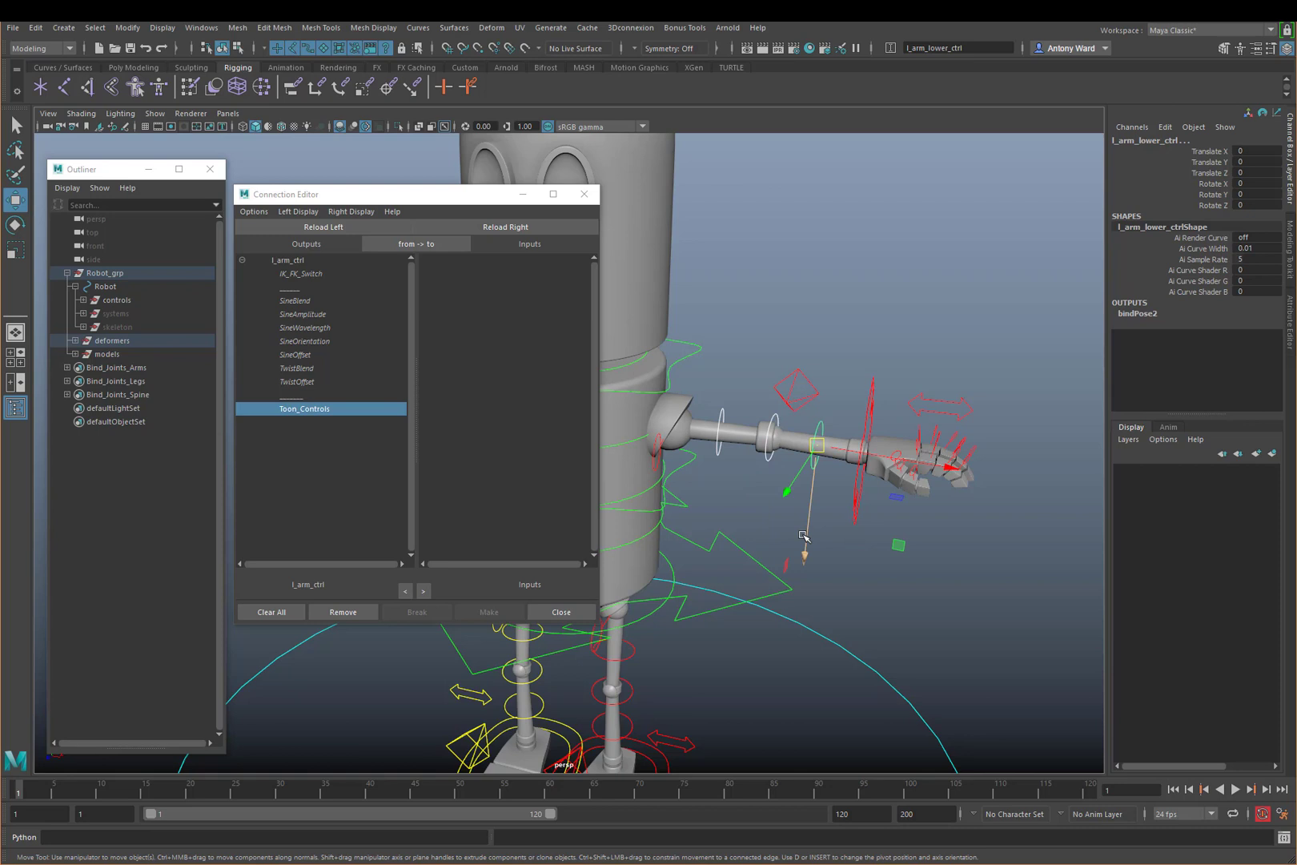
right_click(121, 475)
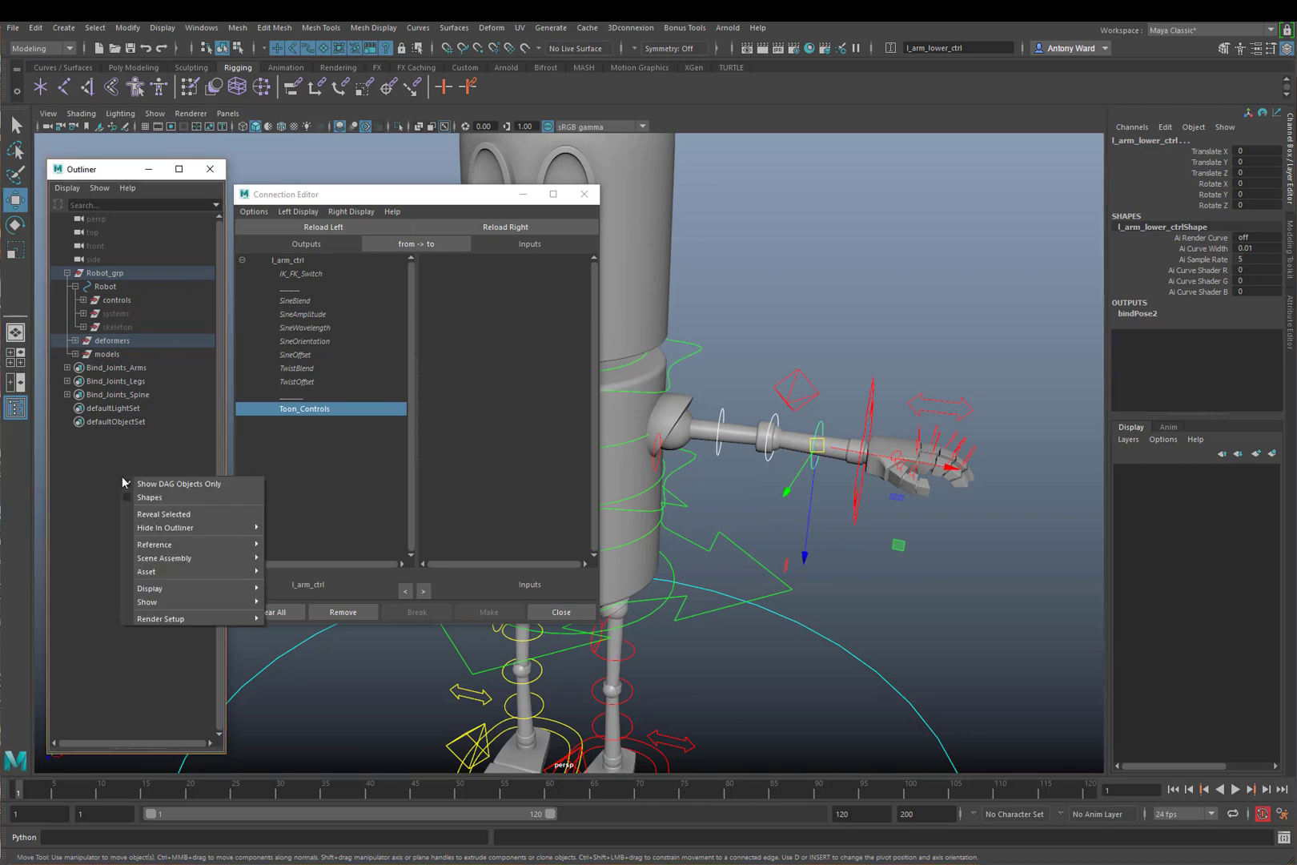
click(154, 516)
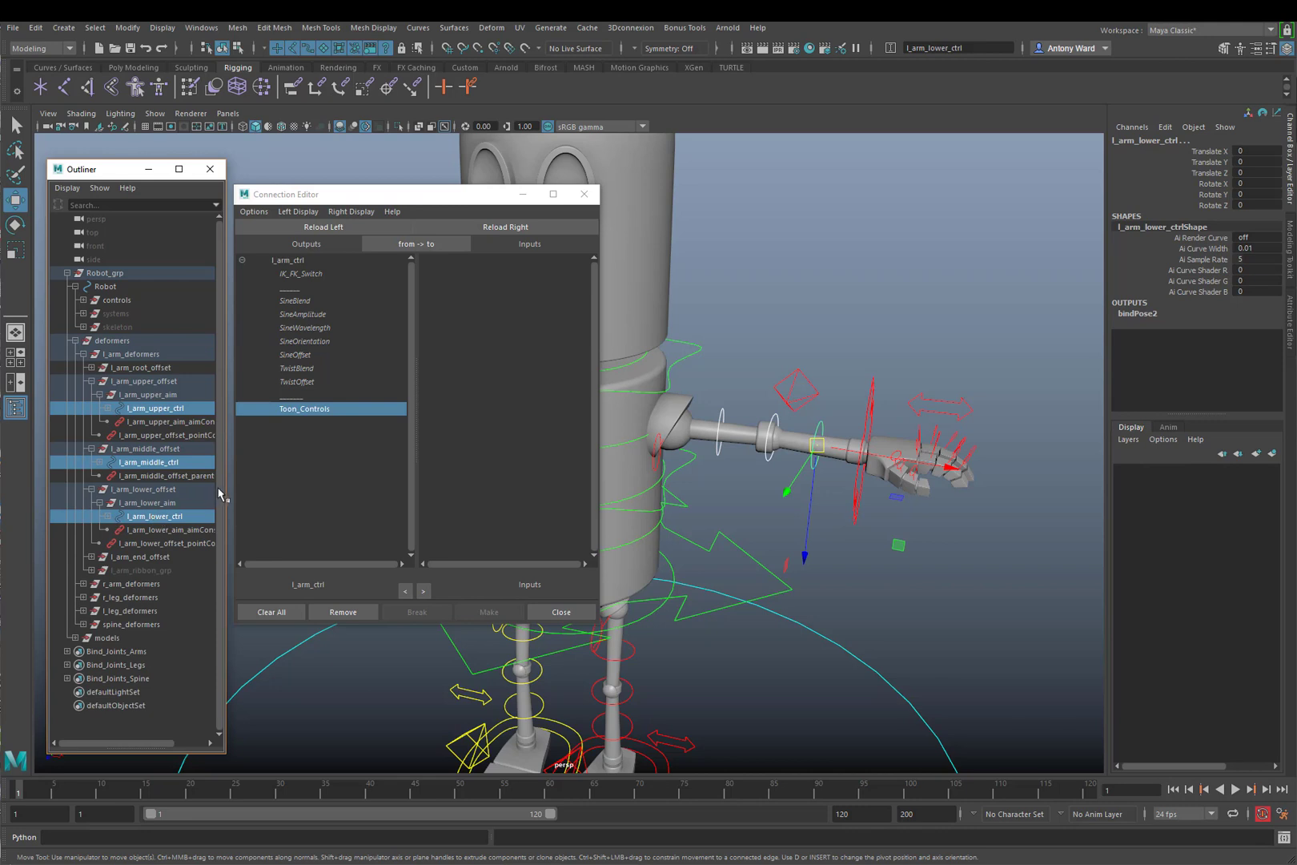
drag(225, 487, 235, 487)
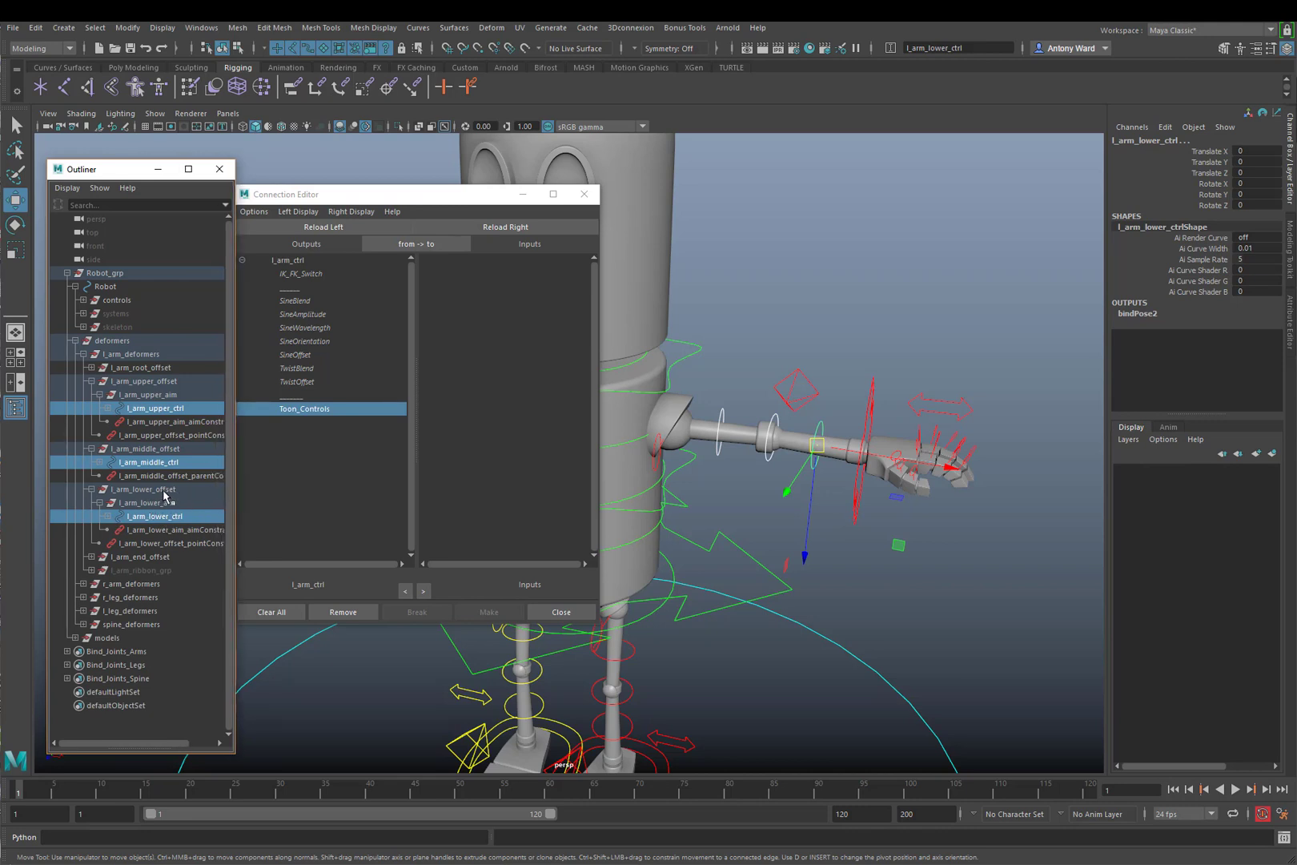
Select the l_arm_lower_offset, l_arm_middle_offset and l_arm_upper_offset groups and load them as targets in the Connection Editor
click(164, 489)
ctrl+click(171, 449)
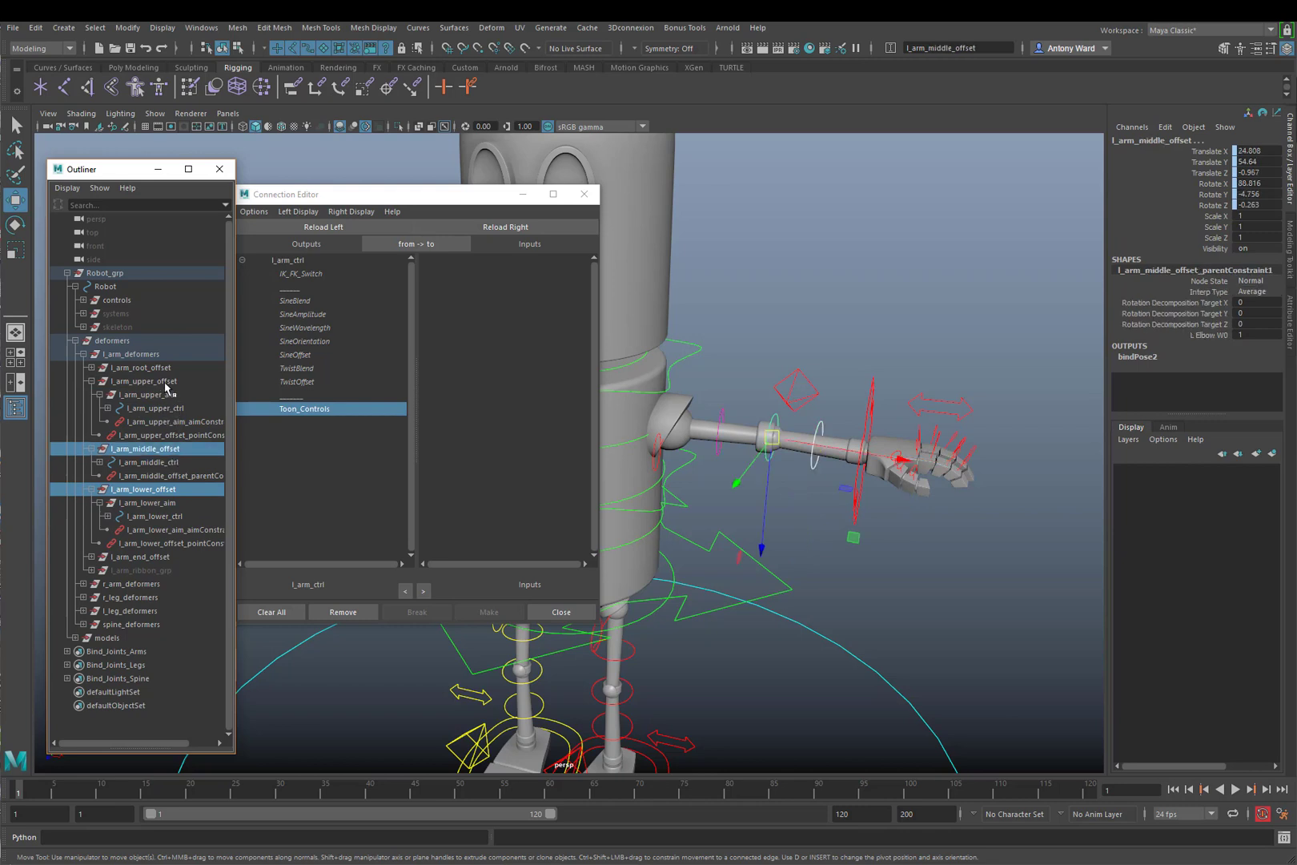
ctrl+click(166, 382)
click(512, 227)
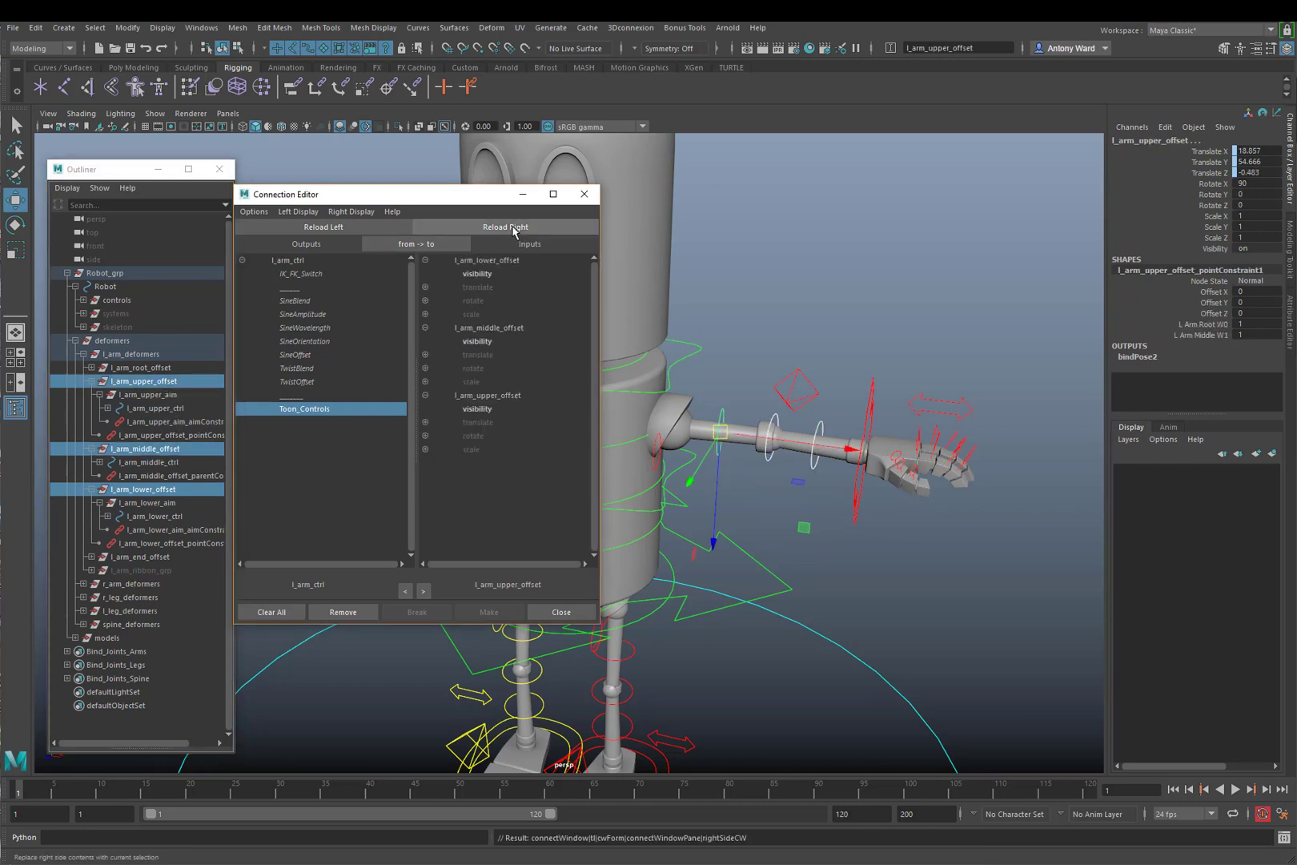
Connect Toon_Controls to the visibility of the lower, middle and upper arm offset groups and close the Connection Editor
click(495, 275)
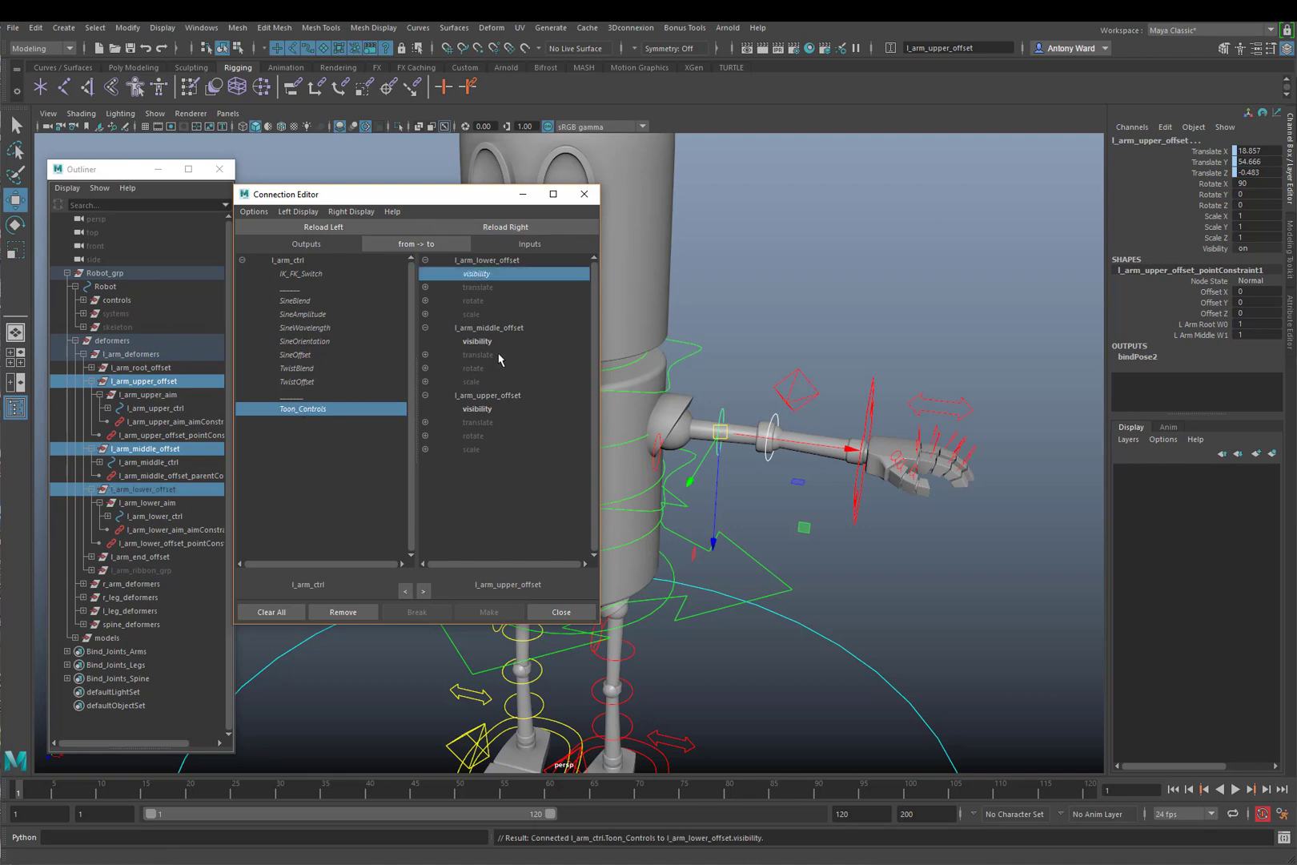
click(492, 342)
click(499, 408)
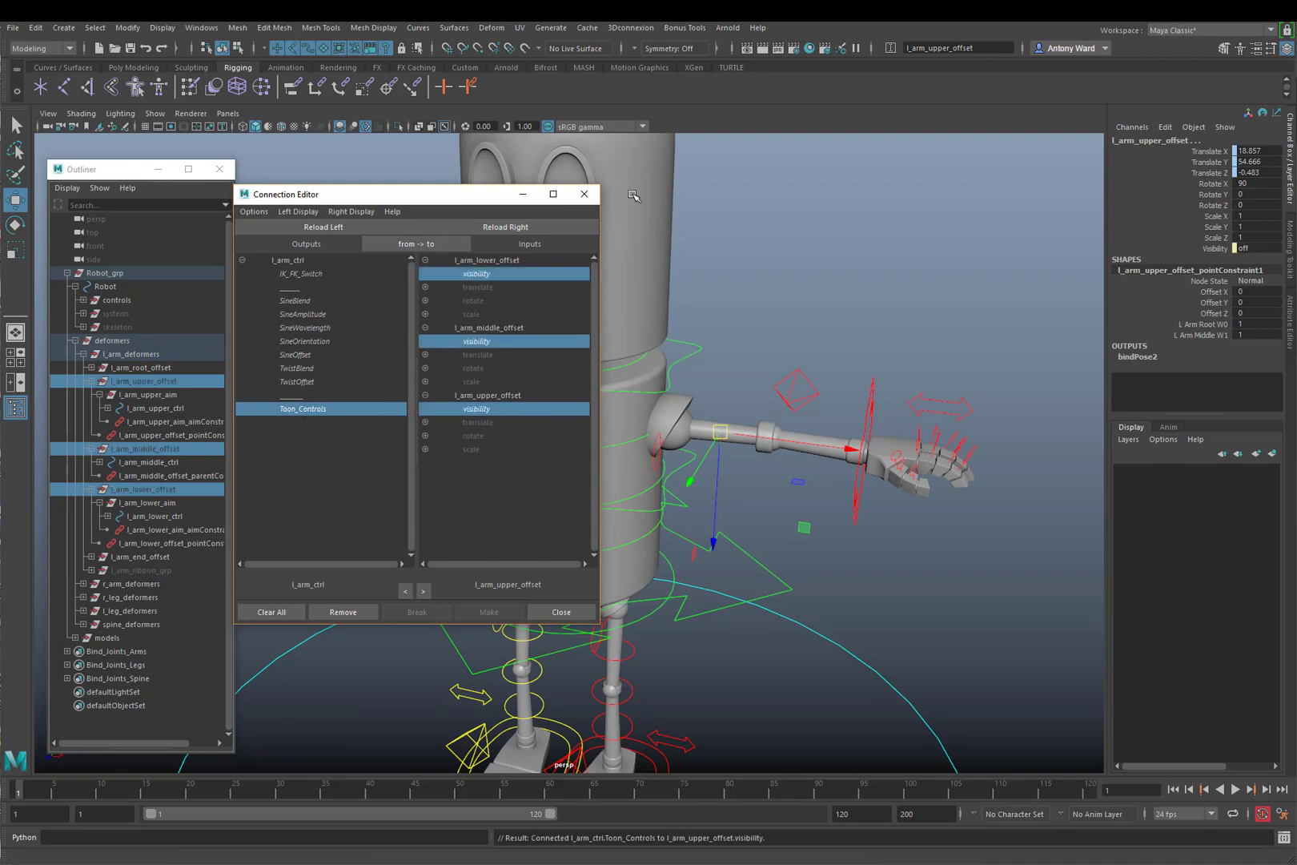
click(591, 200)
Try moving the left arm's IK control, l_arm_IK_ctrl, to test the arm and undo the move
click(954, 405)
alt+middle_drag(894, 407, 849, 425)
alt+right_drag(849, 426, 709, 410)
alt+drag(709, 409, 700, 421)
alt+drag(666, 504, 619, 464)
drag(749, 478, 724, 517)
alt+drag(723, 509, 718, 521)
drag(754, 456, 770, 519)
key(ctrl+z)
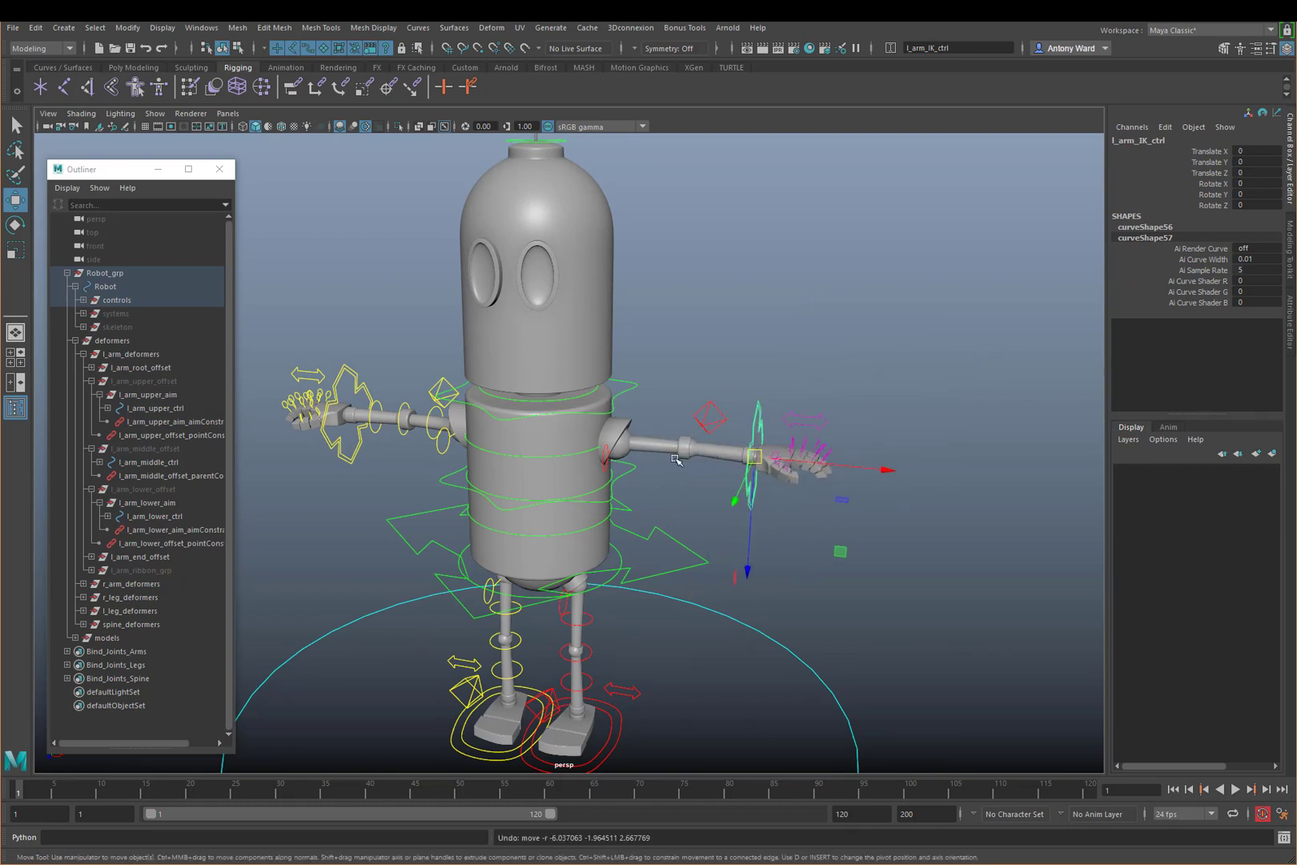
Turn Toon Controls on for l_arm_ctrl, clear the selection and inspect the whole robot from an angle
click(807, 419)
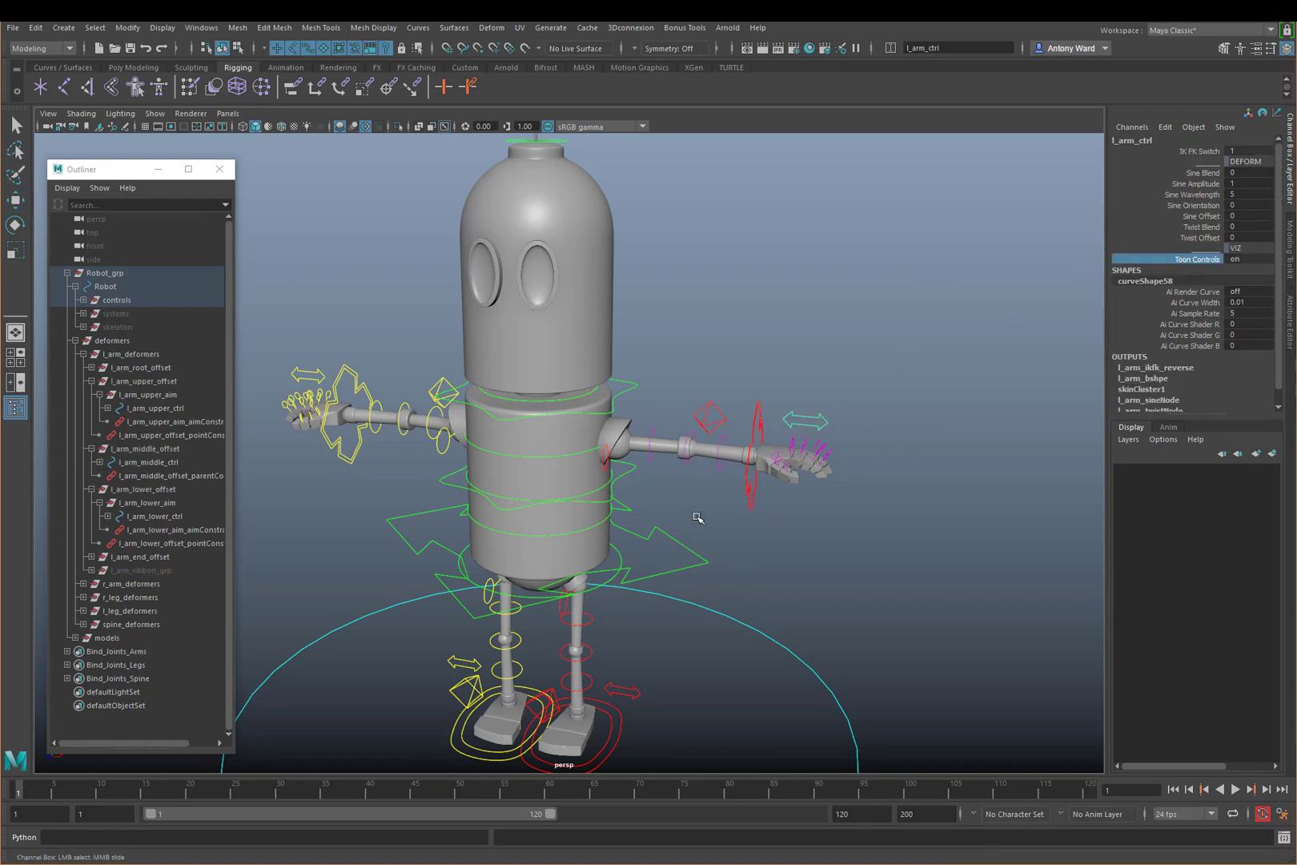
click(621, 502)
scroll(641, 501, down, 1)
scroll(720, 564, down, 5)
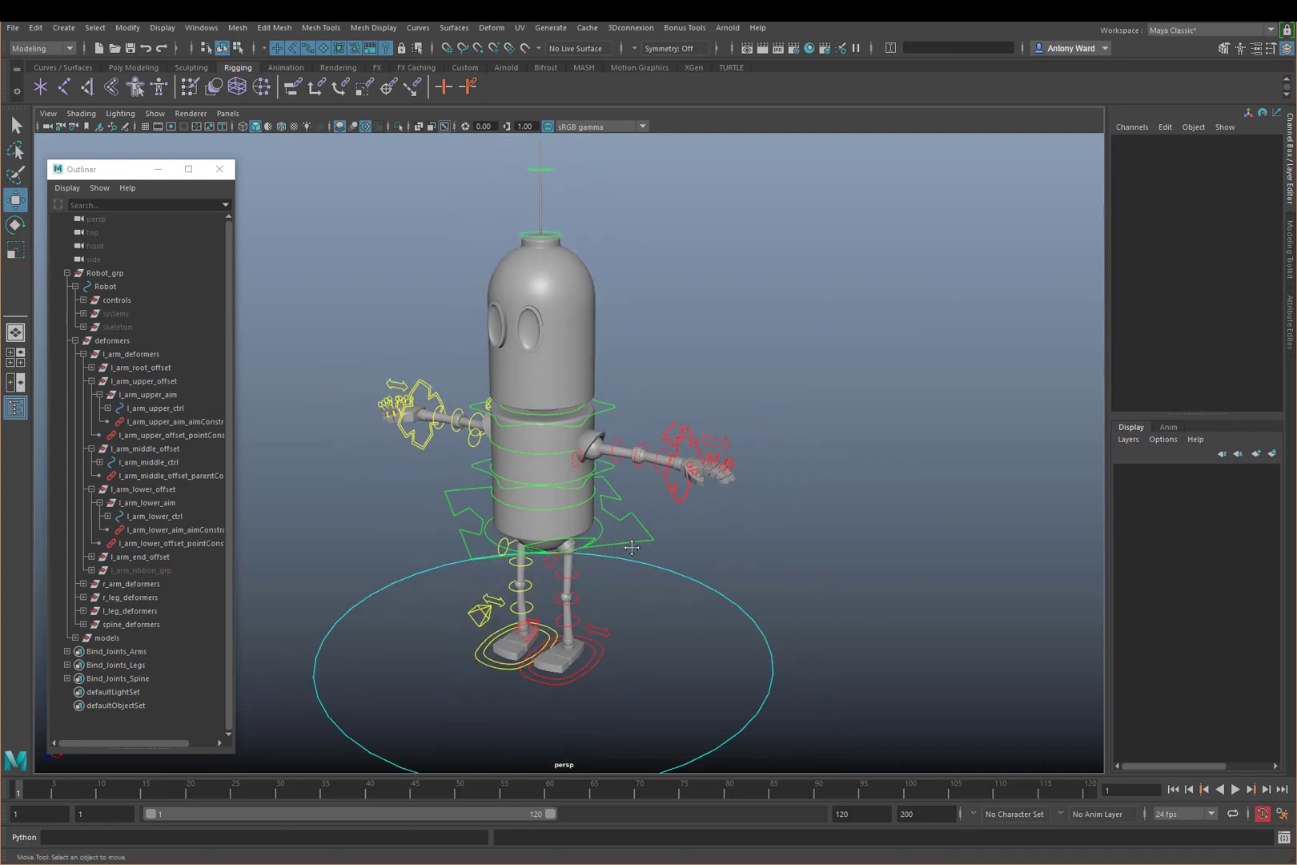
alt+drag(626, 559, 632, 540)
alt+right_drag(632, 539, 680, 532)
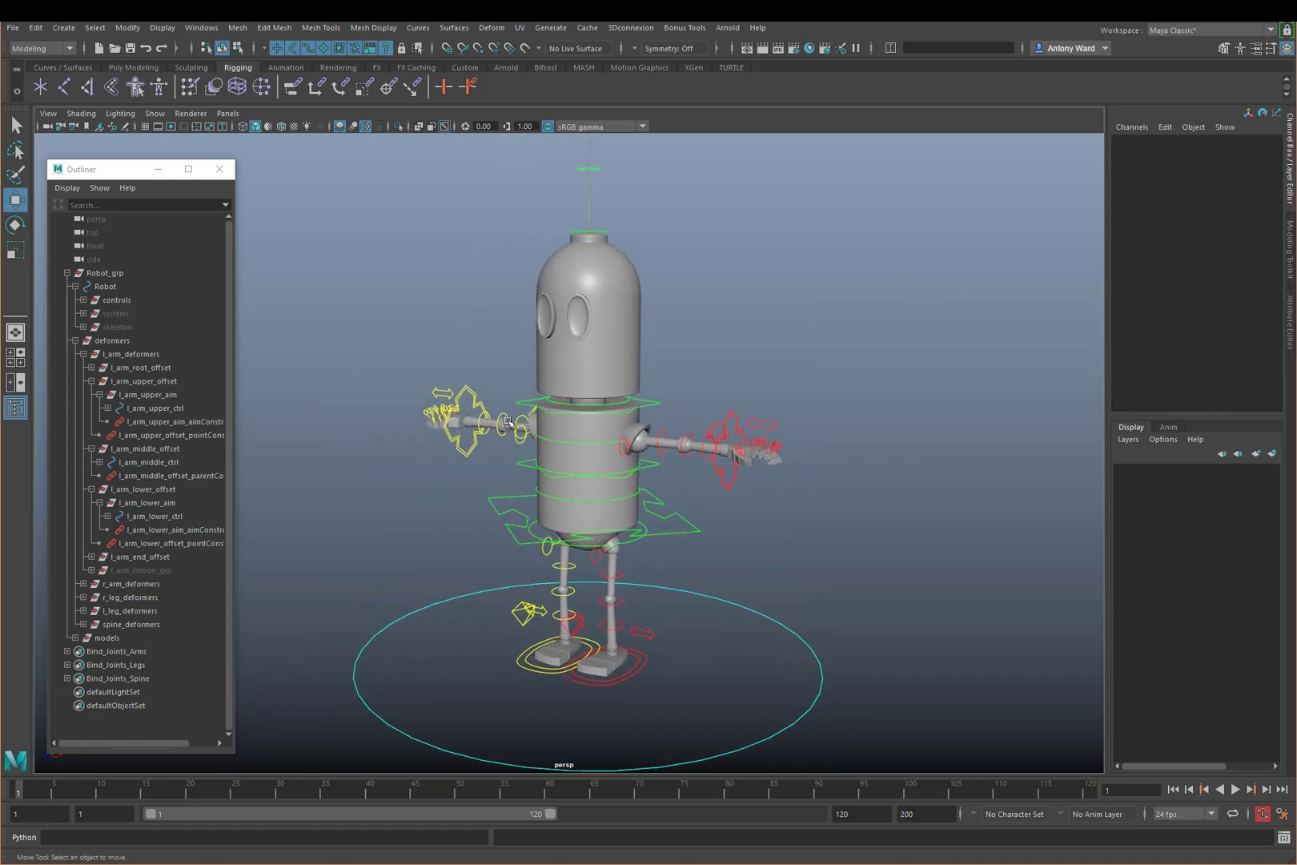
alt+drag(756, 544, 591, 509)
alt+drag(831, 518, 807, 518)
mouse_move(807, 517)
alt+right_down()
mouse_move(692, 515)
mouse_move(810, 509)
alt+right_up()
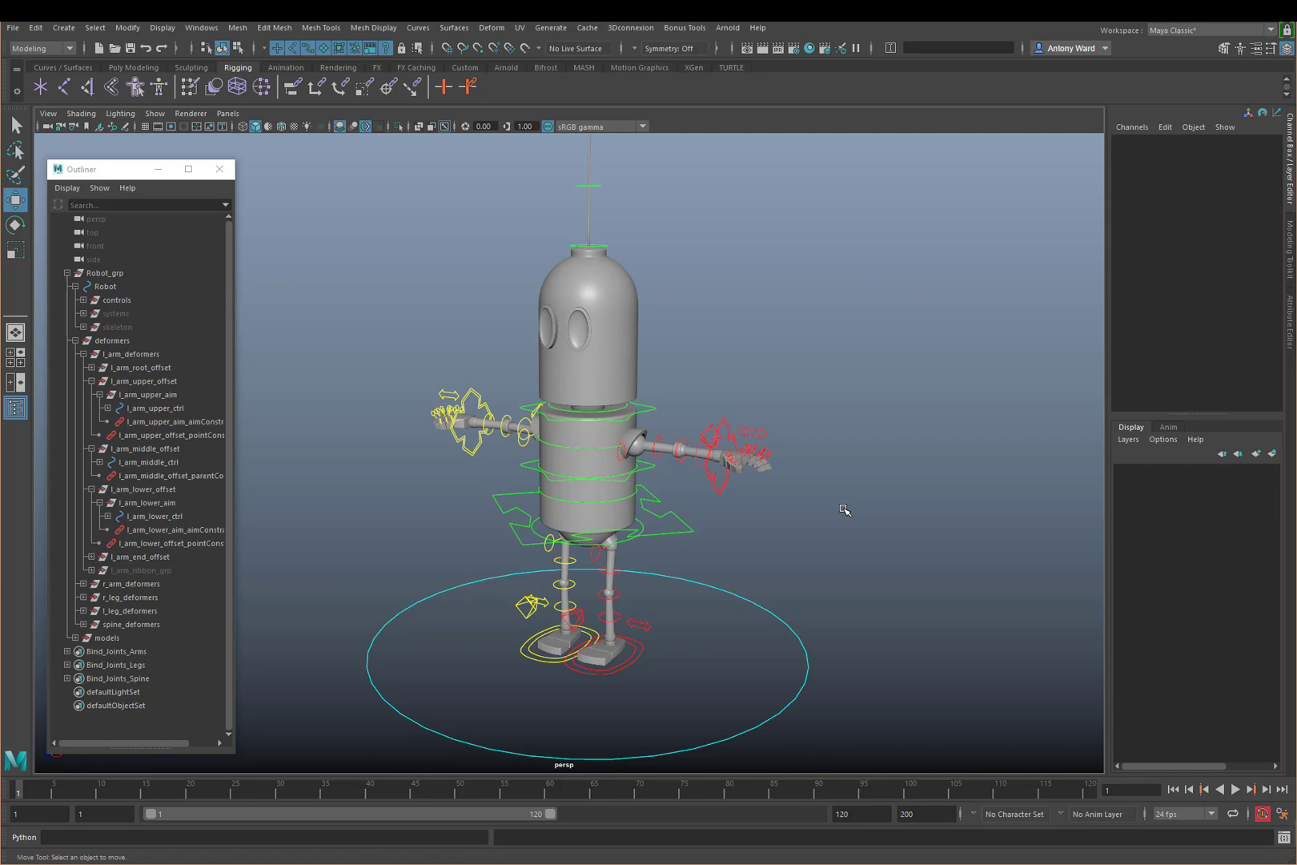
Turn Toon Controls off for l_arm_ctrl, and try moving l_arm_IK_ctrl before undoing the move
alt+drag(730, 562, 697, 536)
click(757, 437)
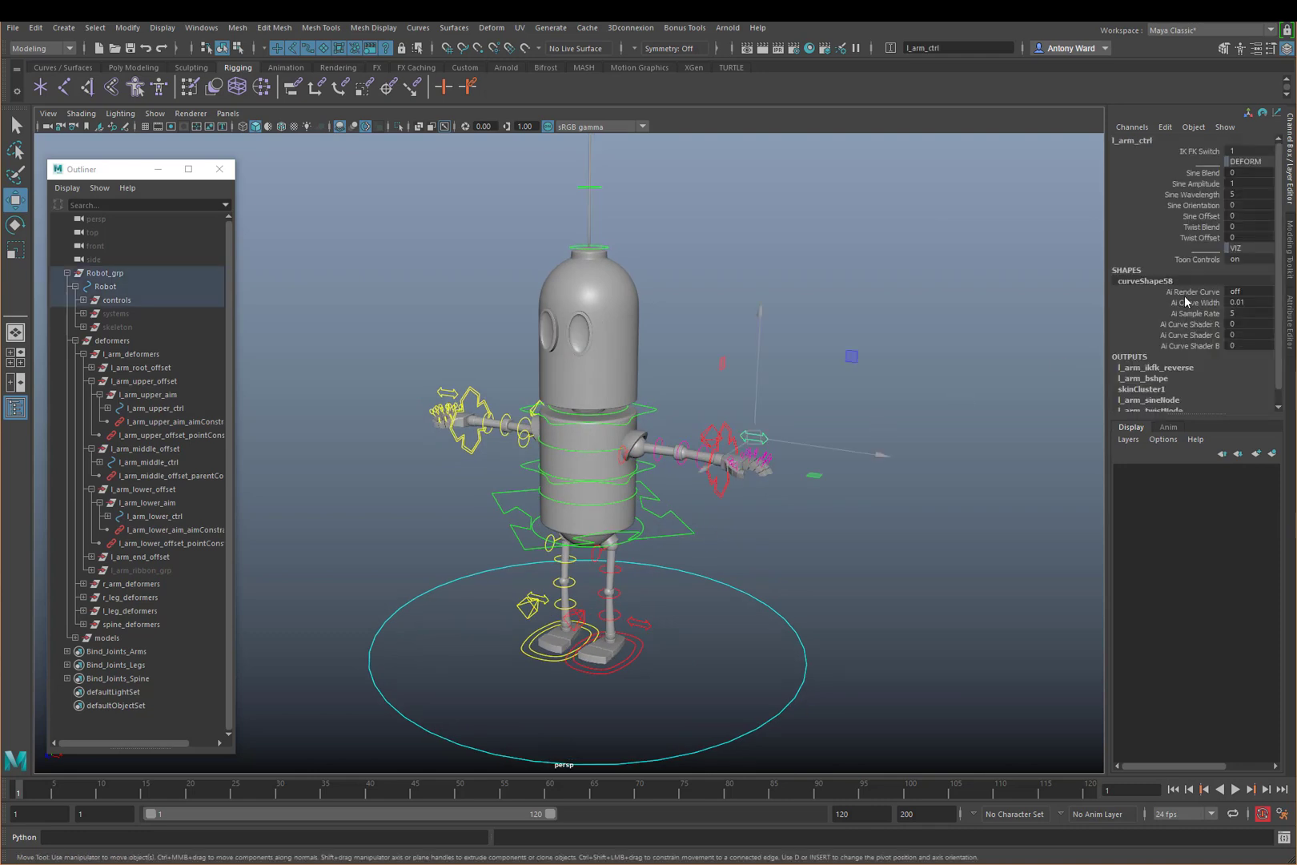
click(773, 385)
alt+drag(676, 517, 738, 435)
click(730, 478)
key(ctrl+z)
Inspect the robot with the left arm's toon controls hidden and clear the selection
alt+drag(686, 553, 581, 588)
alt+right_drag(645, 561, 733, 547)
alt+drag(732, 547, 730, 538)
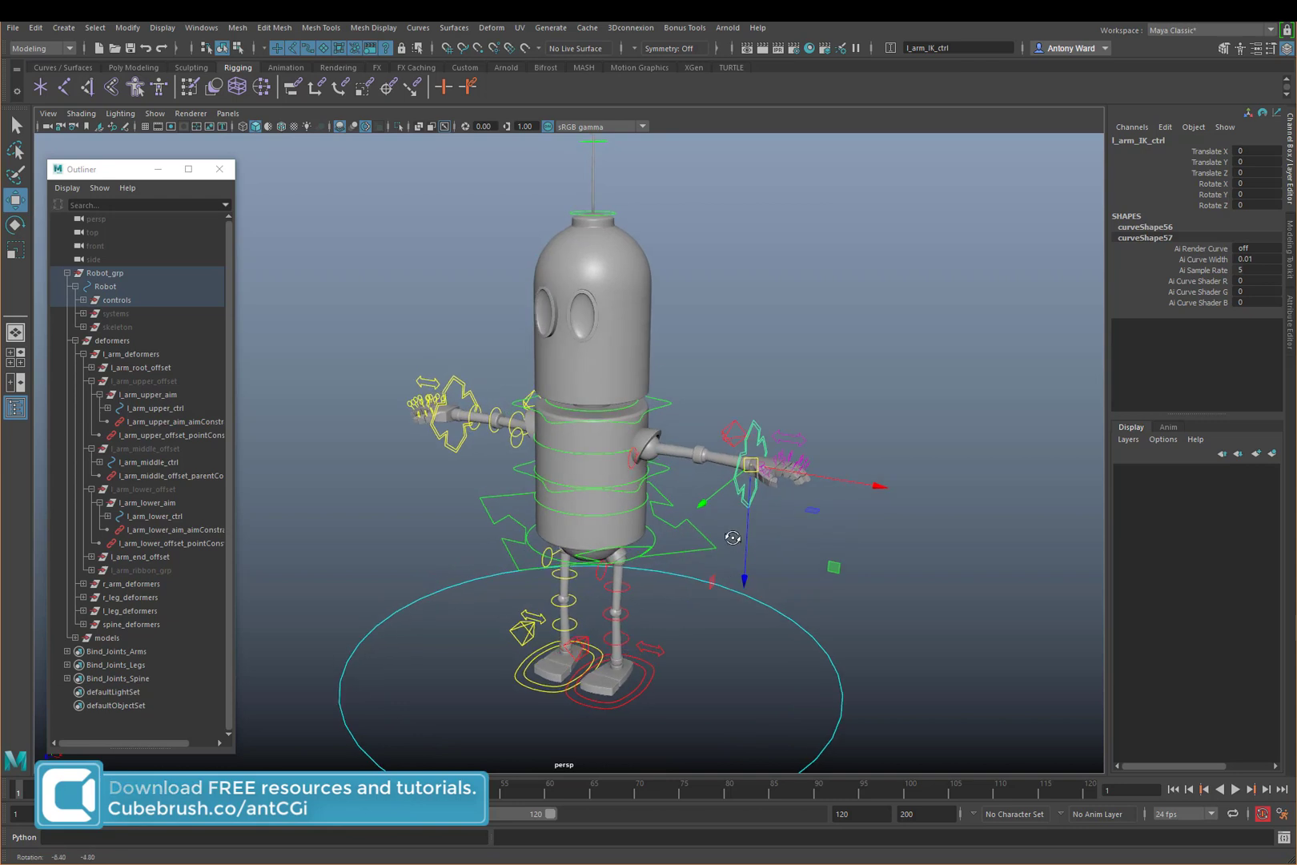
alt+right_drag(729, 538, 678, 542)
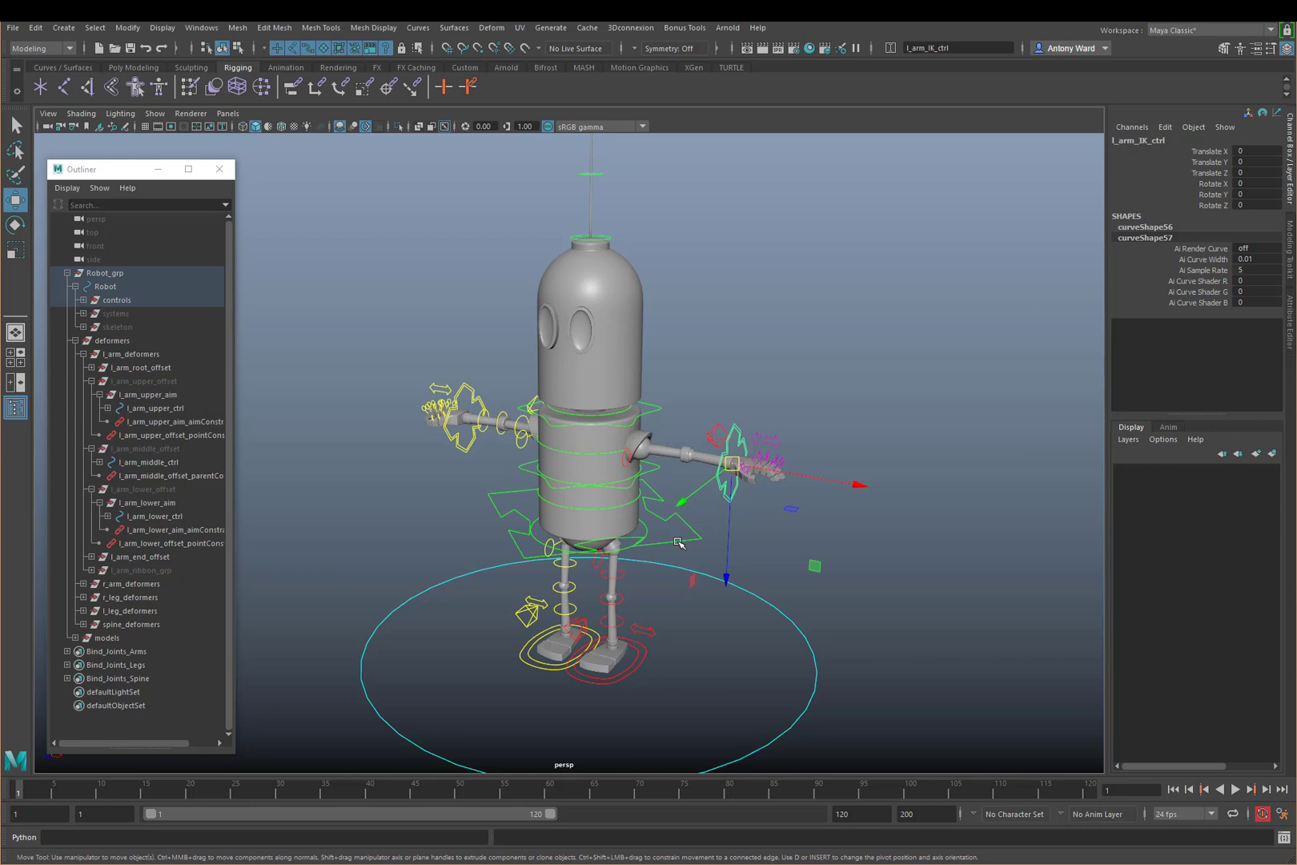
click(1015, 527)
alt+drag(620, 498, 765, 518)
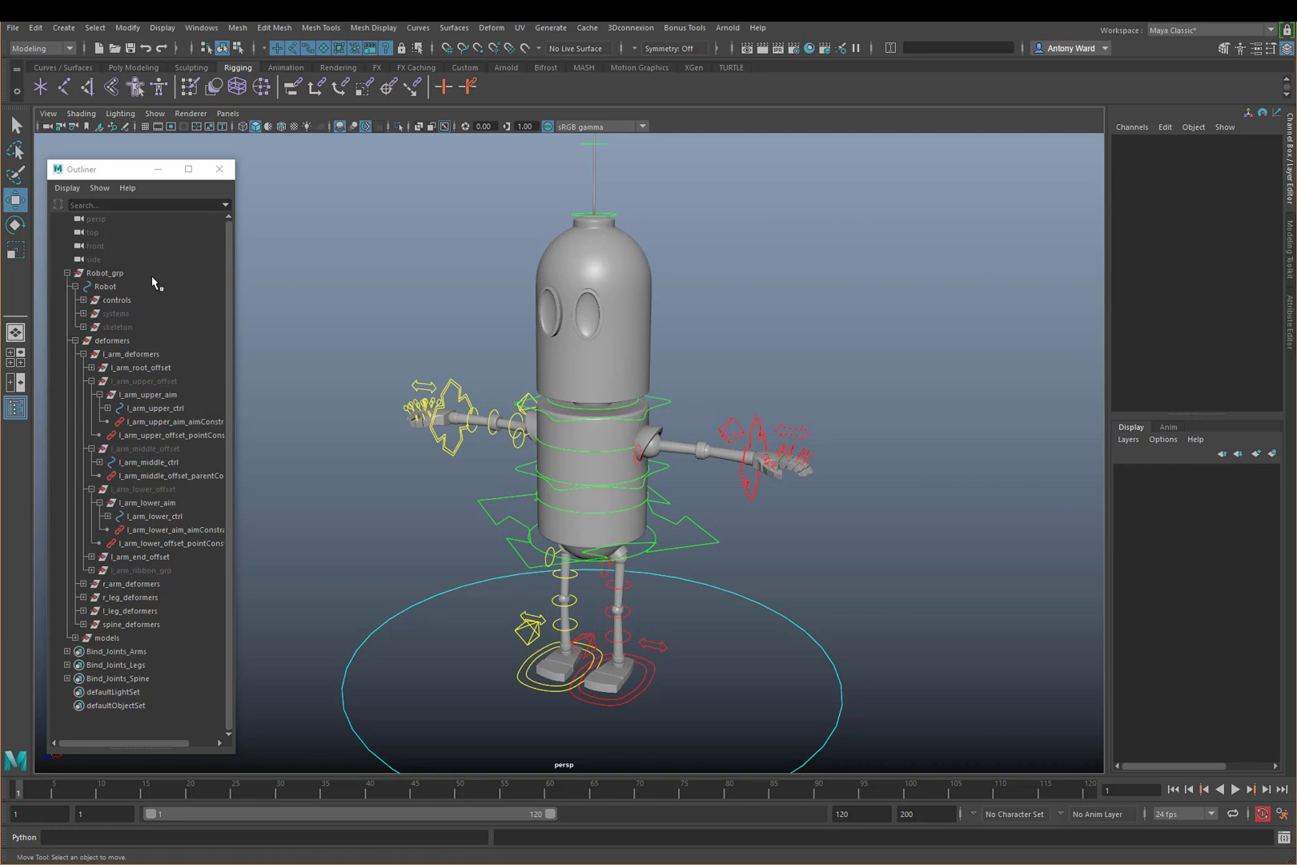
Select Robot_grp, try moving it away from the origin and undo the move
click(122, 273)
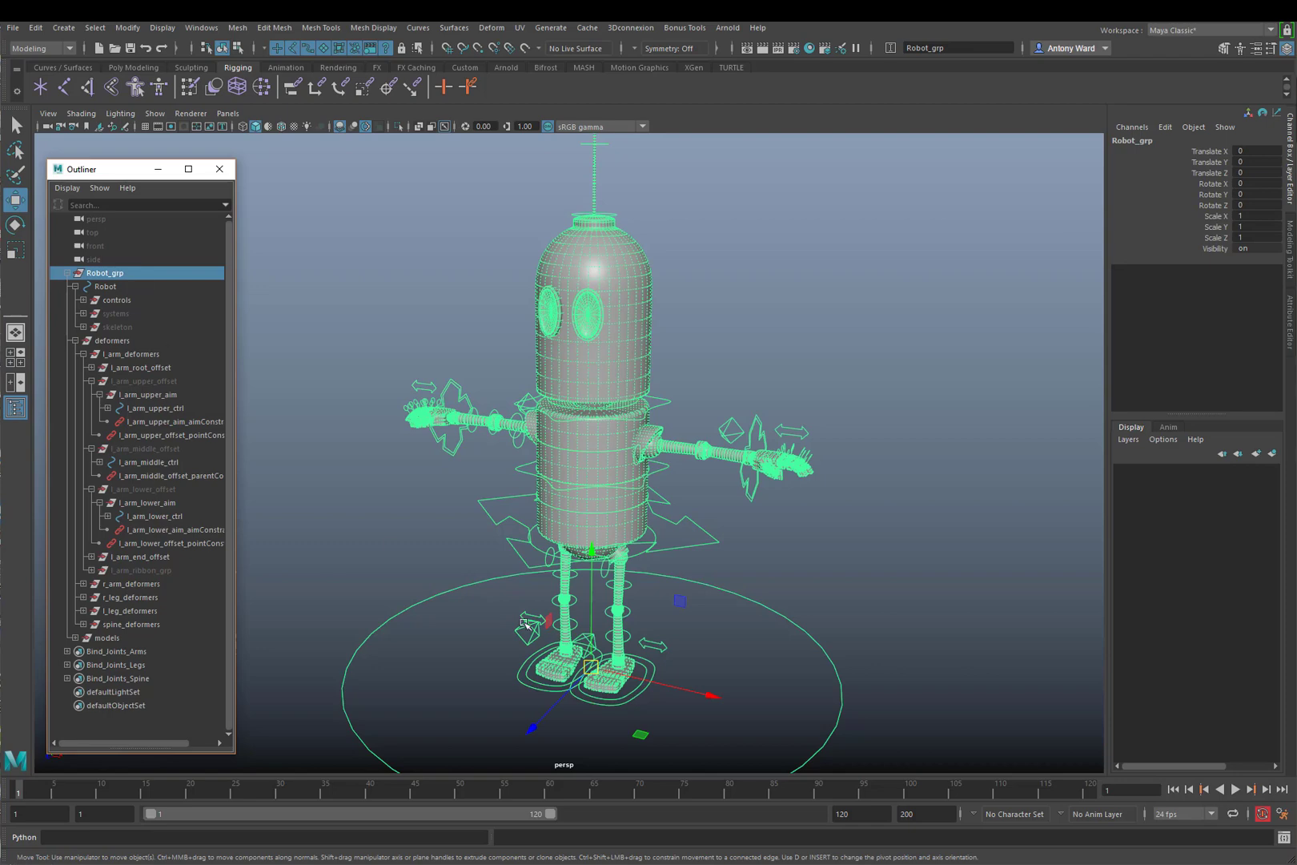
drag(715, 697, 686, 689)
key(ctrl+z)
Lock and hide all translate, rotate and scale channels of Robot_grp and clear the selection
click(1213, 151)
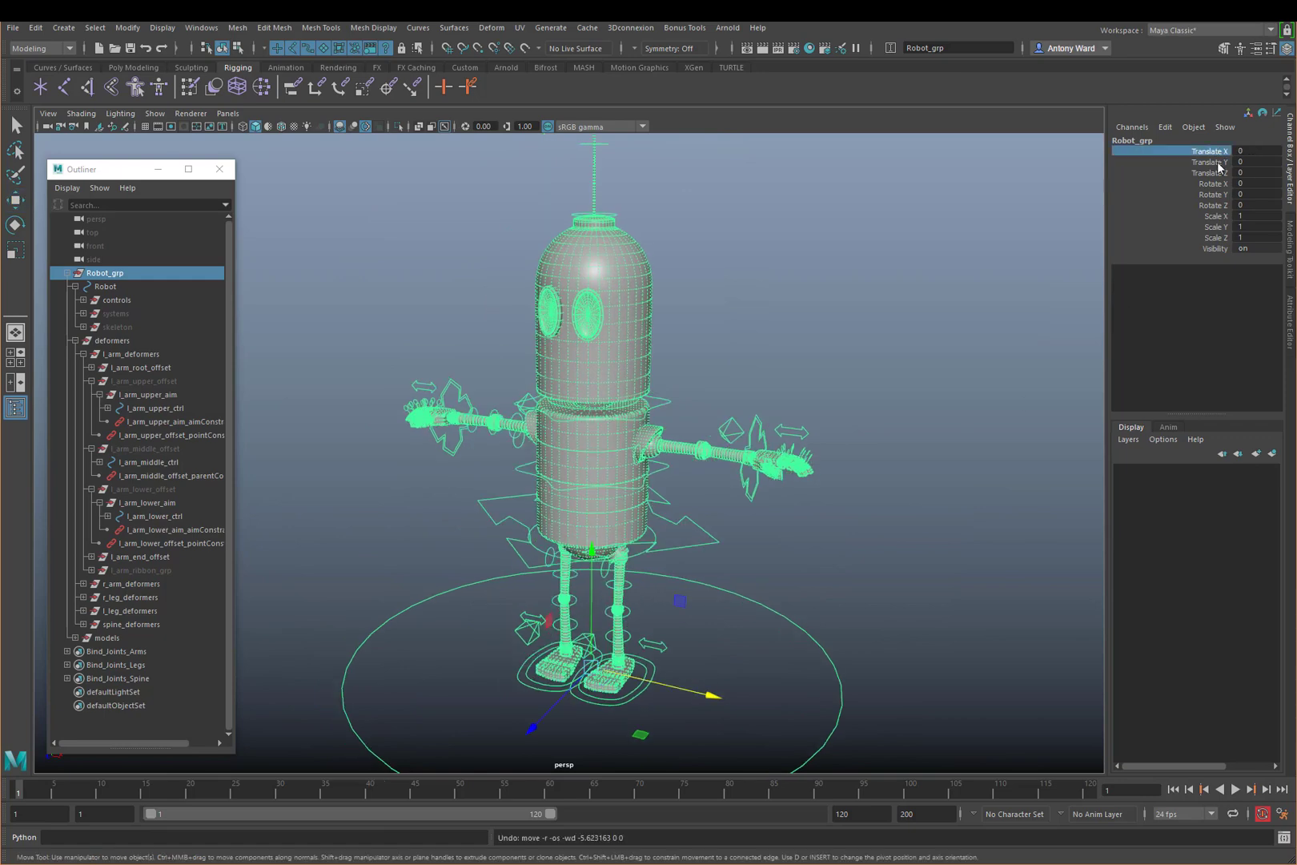
drag(1217, 160, 1219, 242)
right_click(1216, 242)
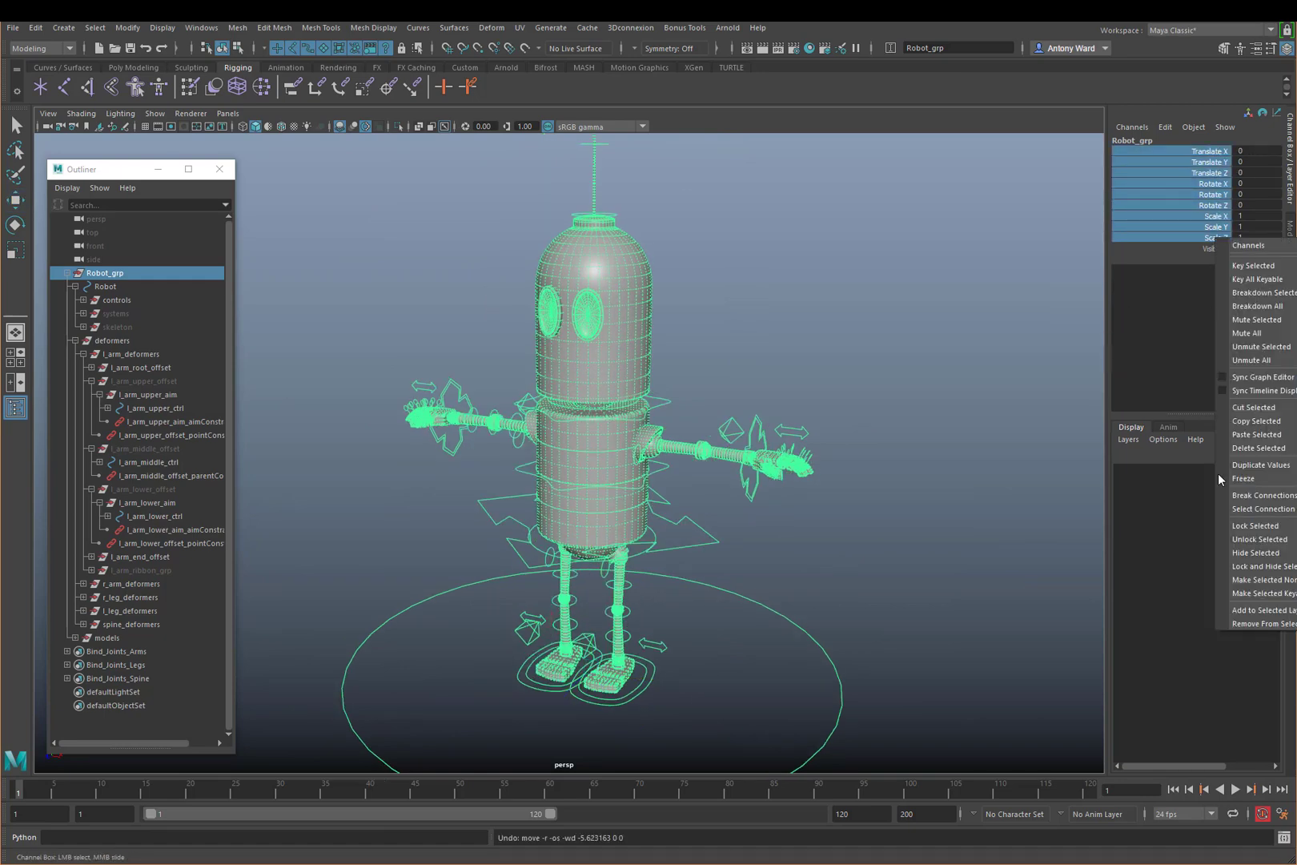
click(1240, 566)
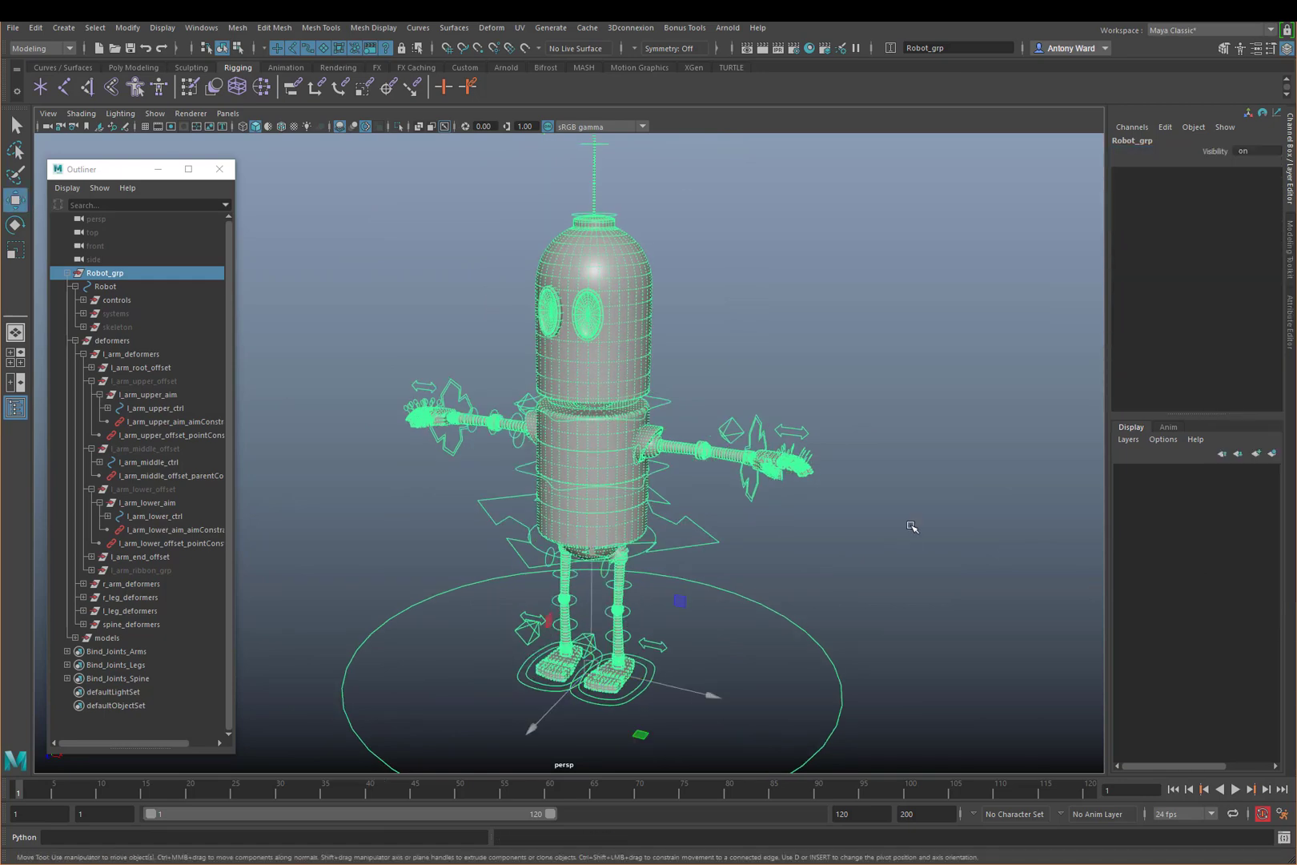
click(919, 526)
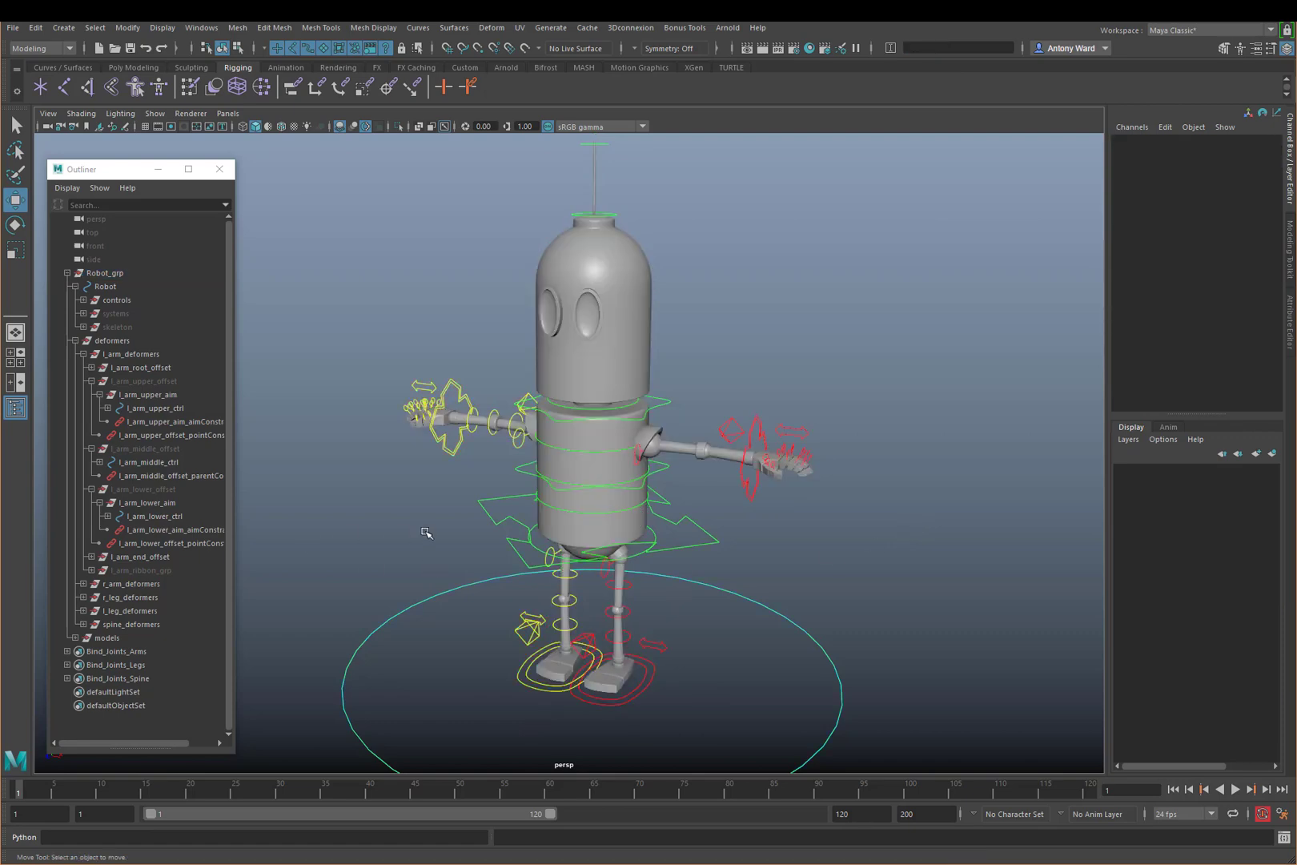
Reselect Robot_grp and check its remaining channel and its manipulator with the Move tool
click(120, 278)
click(1213, 150)
middle_drag(849, 249, 897, 248)
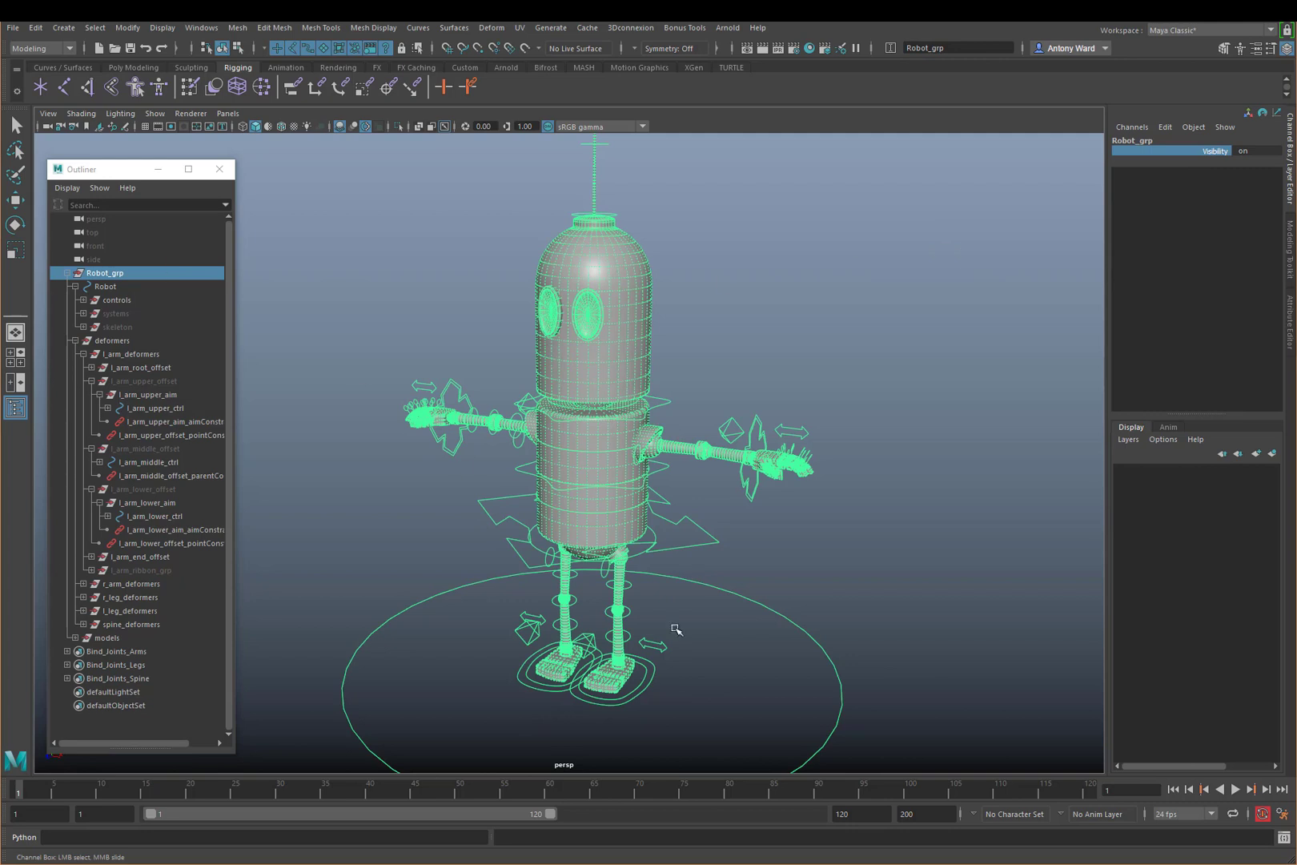
key(w)
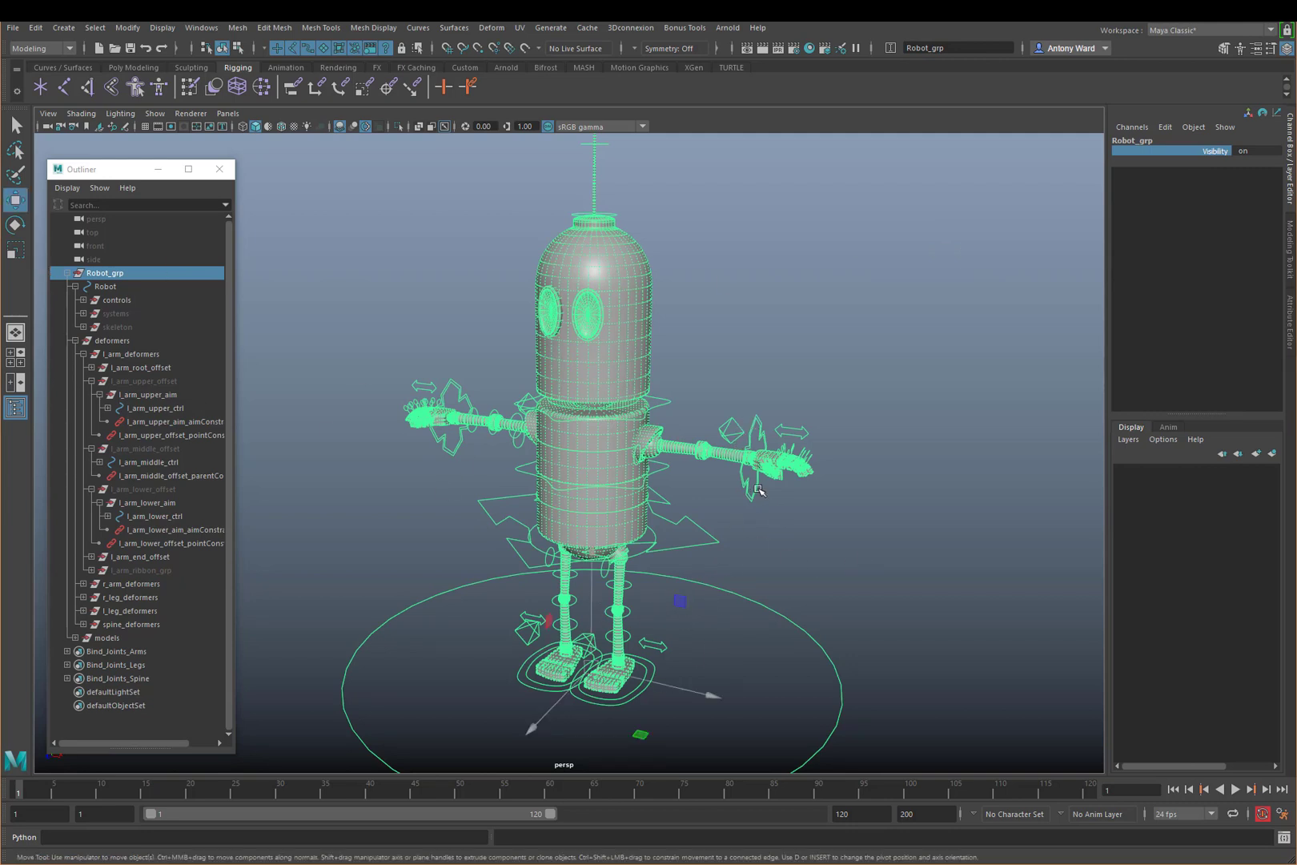
Turn Toon Controls on for l_arm_ctrl and frame the robot's left arm more closely
click(797, 430)
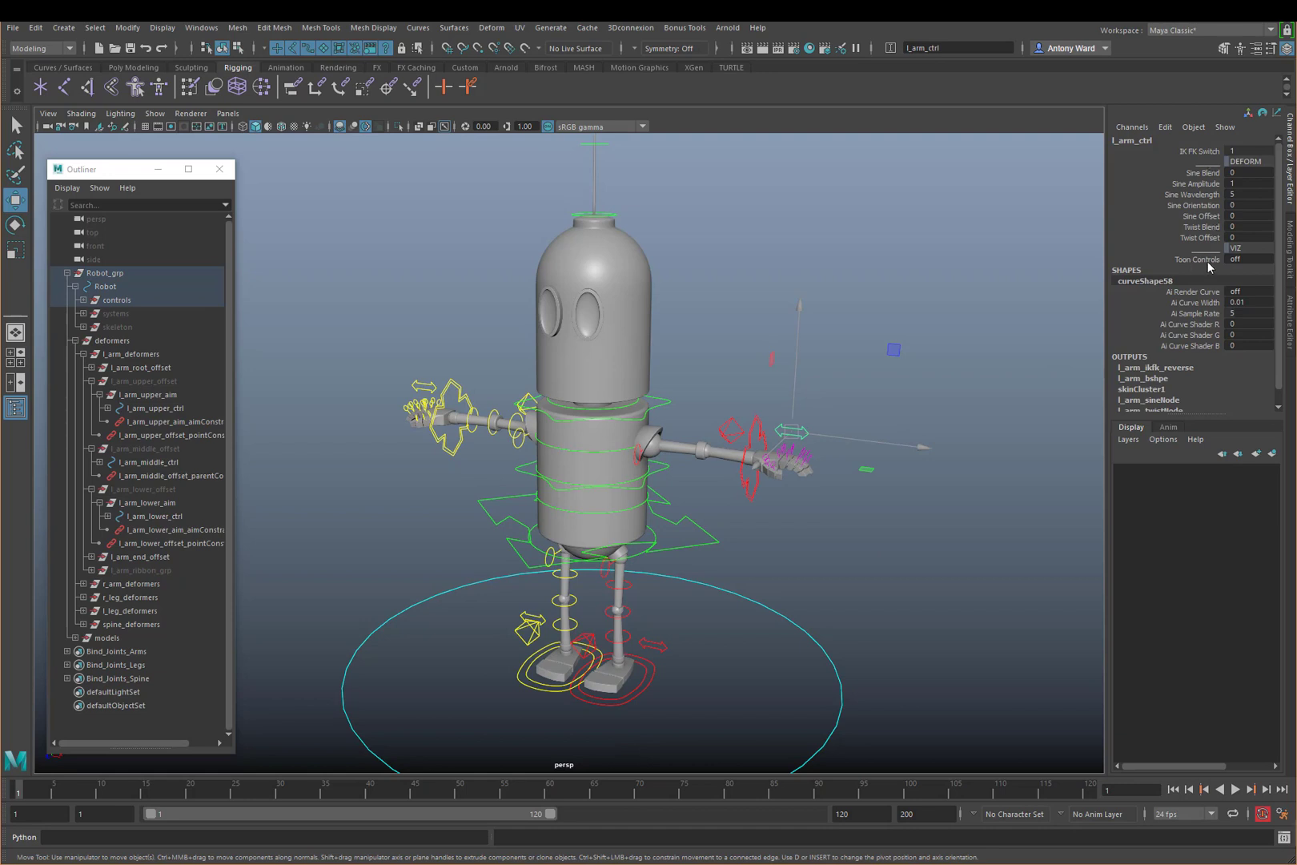
click(1204, 260)
middle_drag(696, 309, 874, 316)
scroll(607, 454, up, 2)
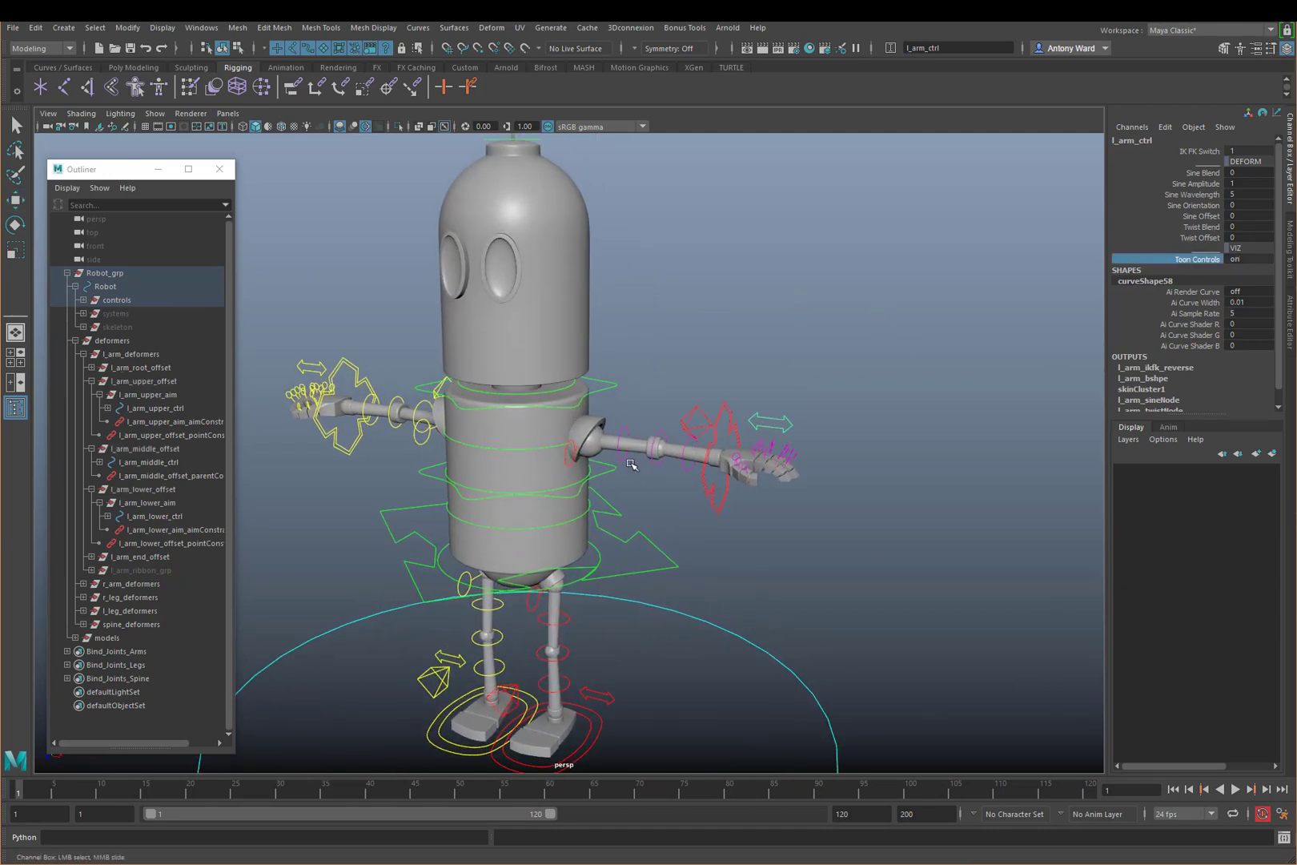
Lock and hide the translate, rotate and scale channels of both the l_arm_upper_offset and l_arm_upper_aim groups
click(160, 395)
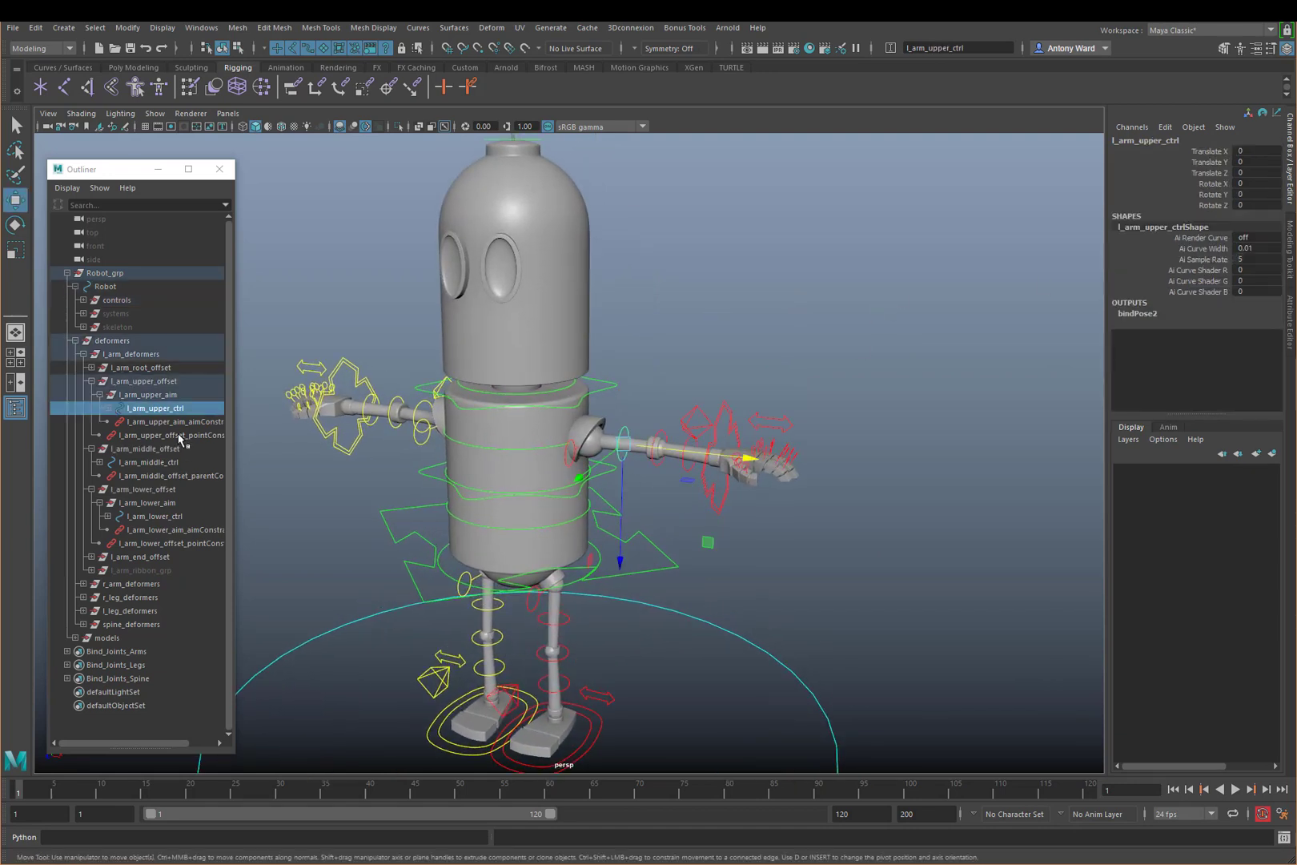
key(w)
click(166, 382)
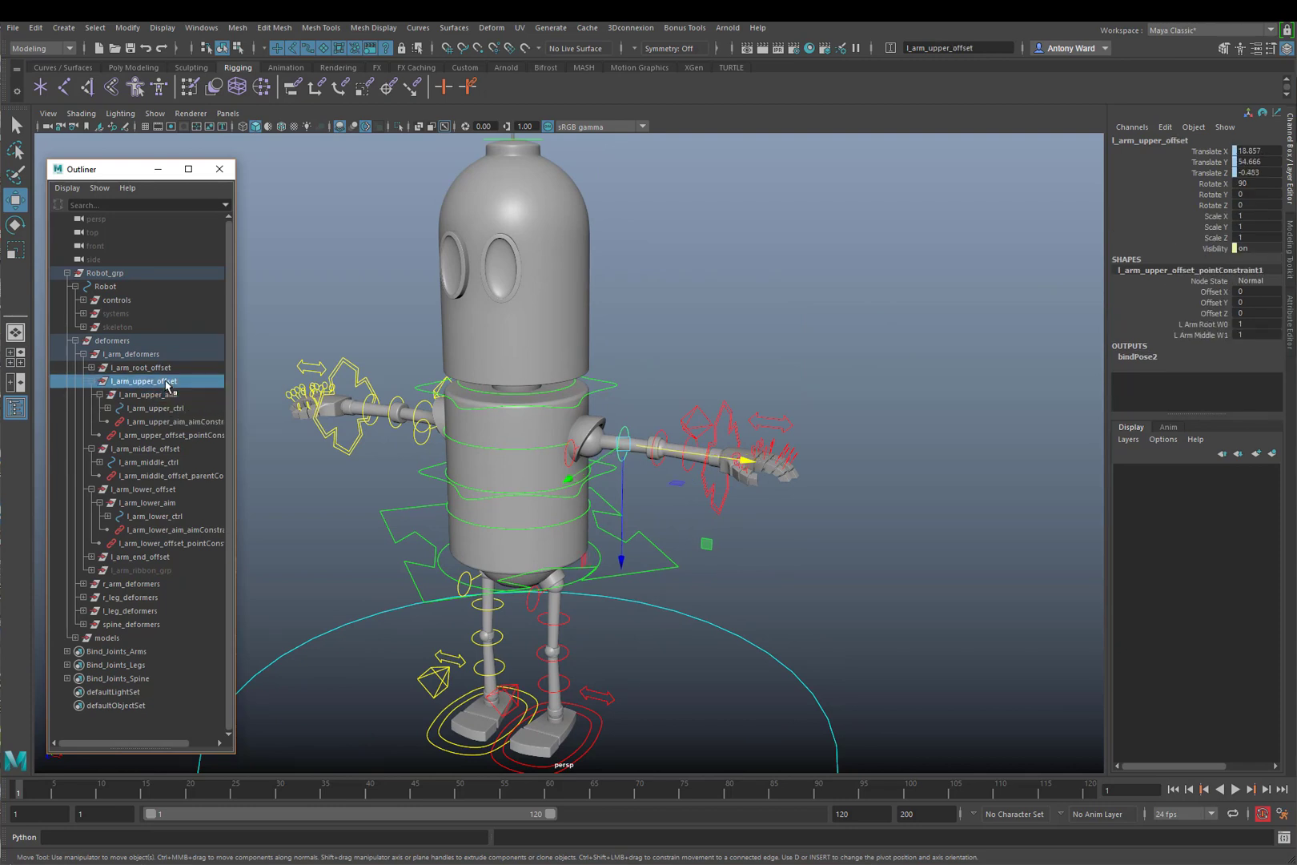
click(166, 368)
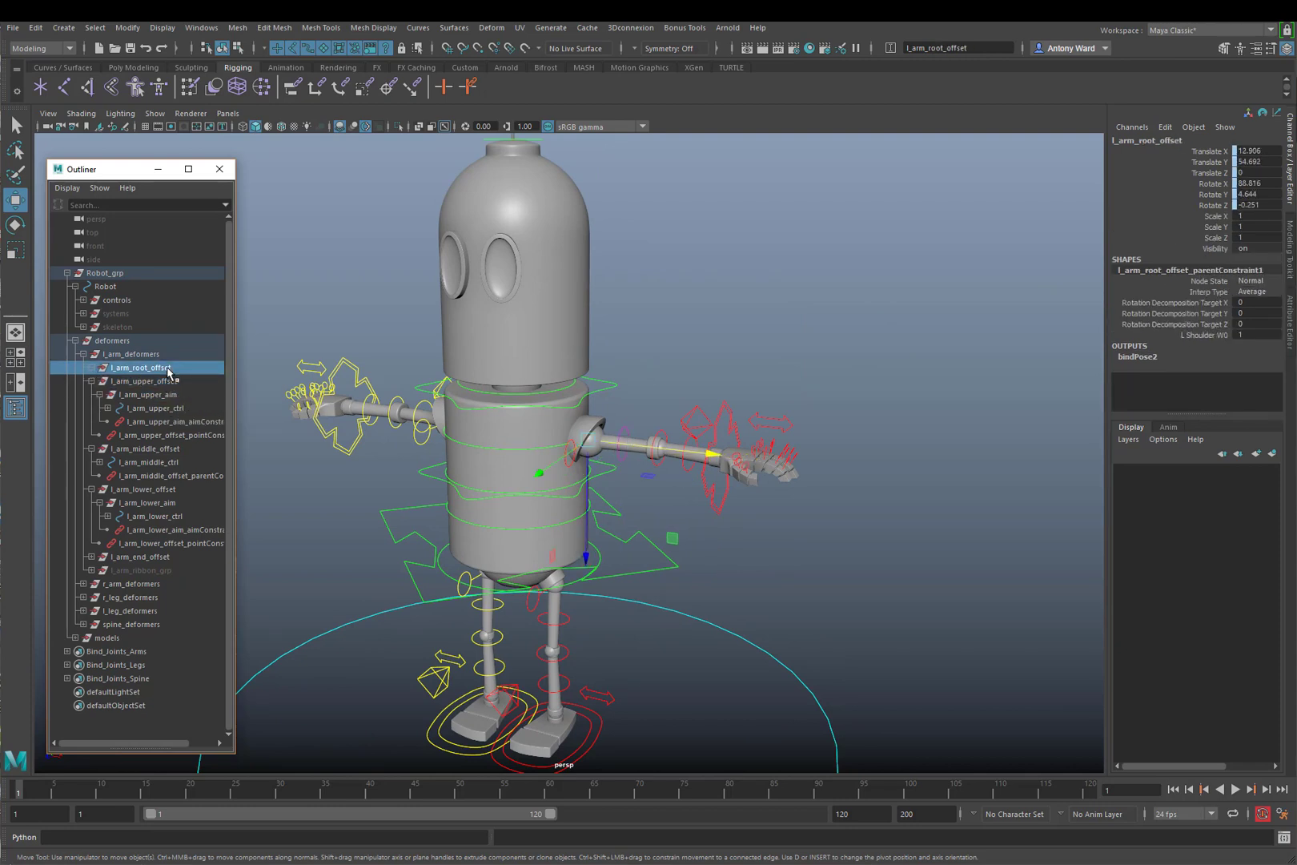
click(177, 382)
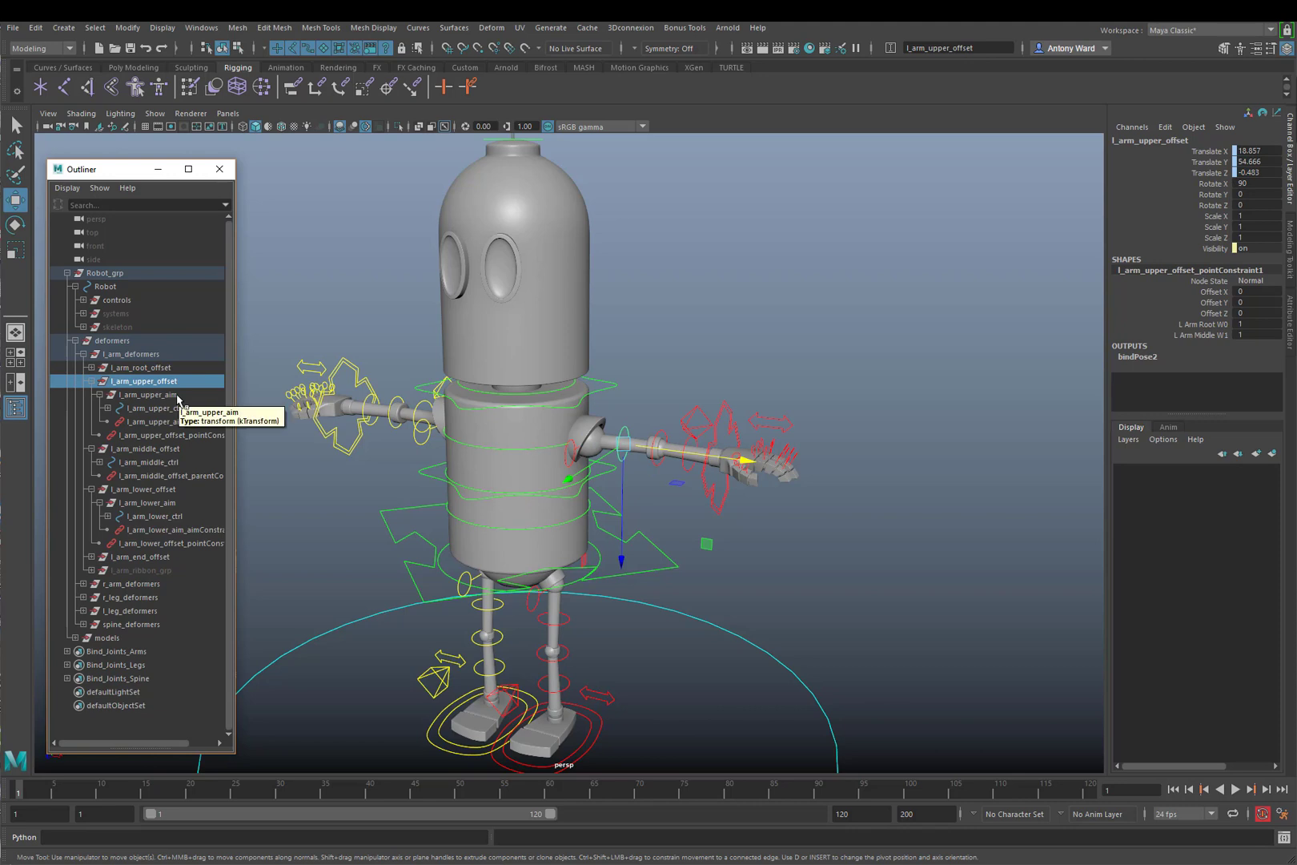
ctrl+click(160, 394)
drag(1209, 151, 1221, 237)
right_click(1221, 237)
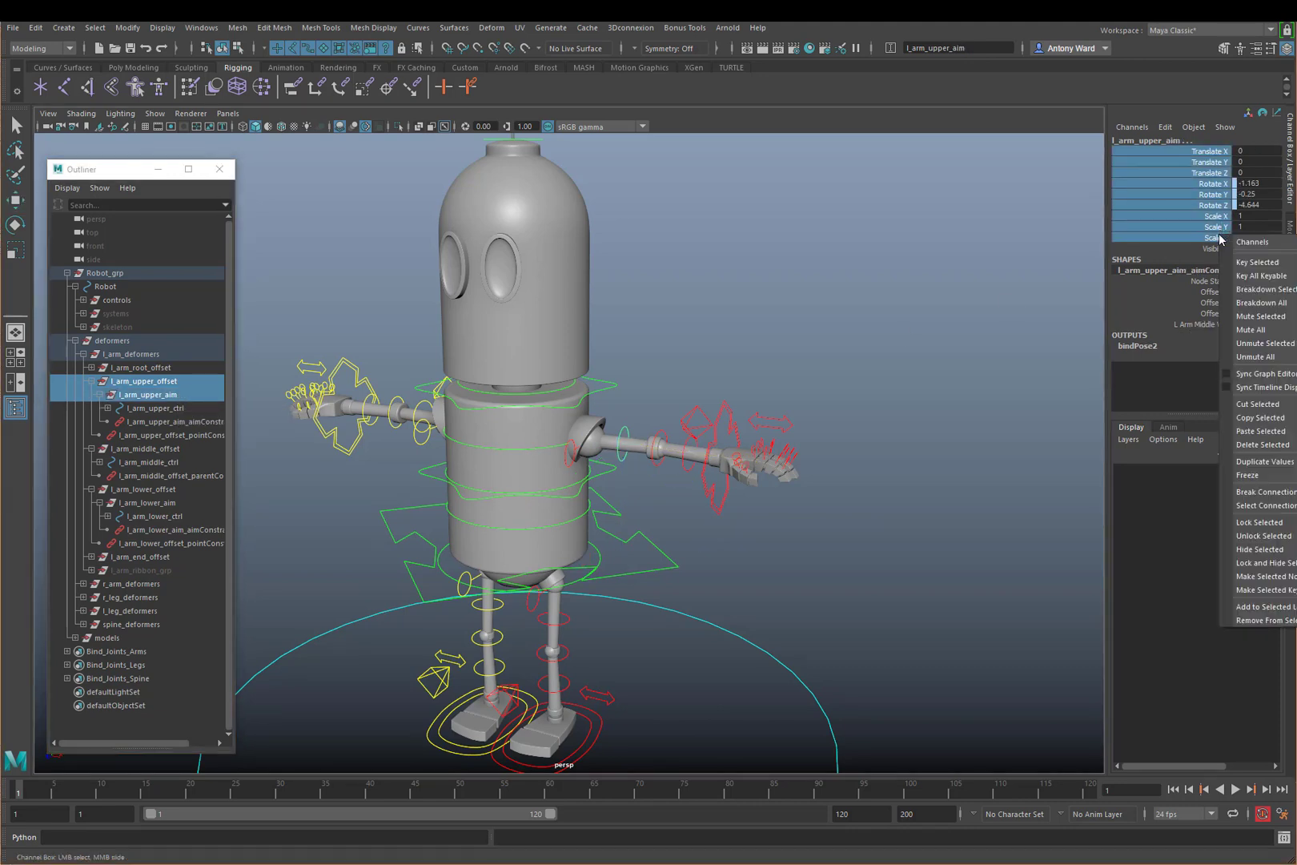
click(1245, 576)
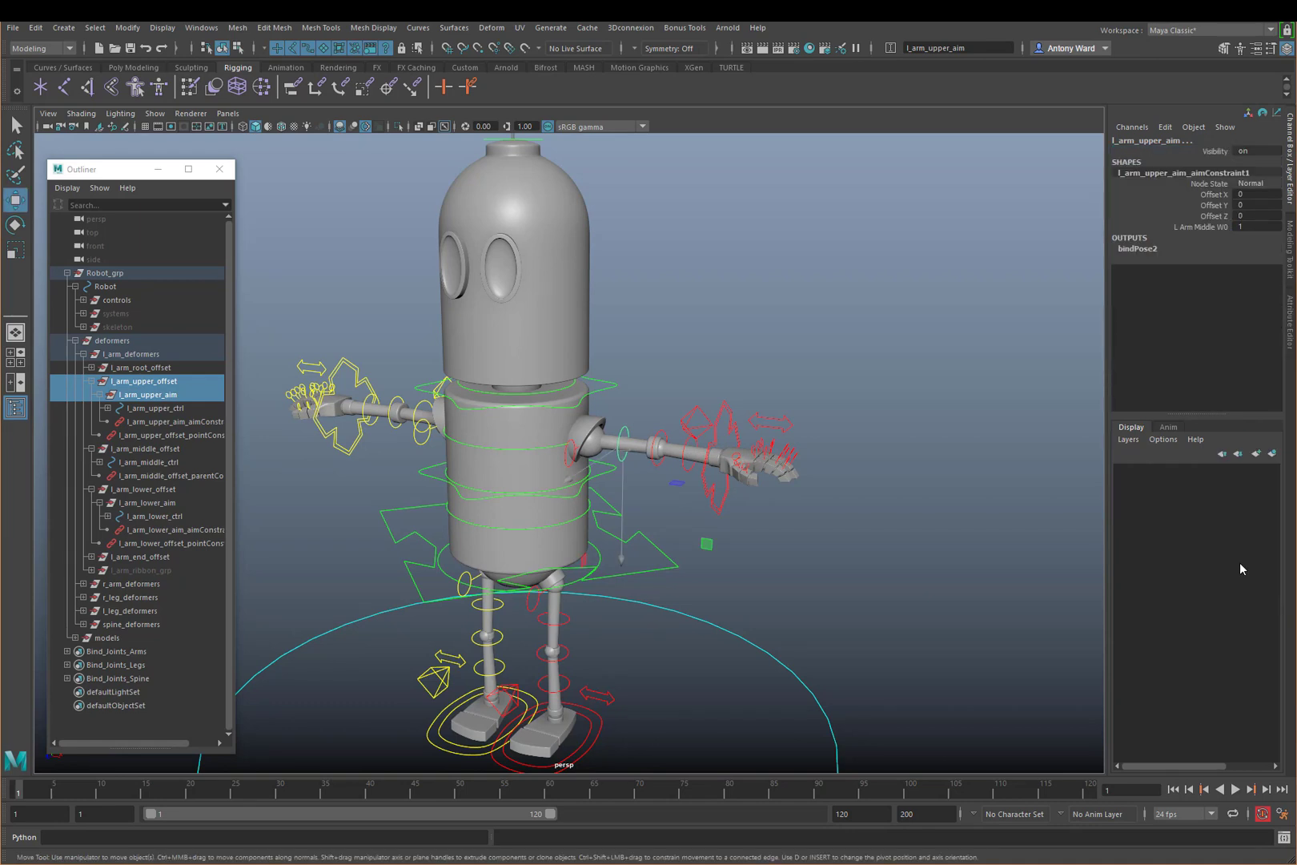
Select l_arm_middle_offset, the parent of l_arm_middle_ctrl, try moving it upward and undo the move
click(662, 436)
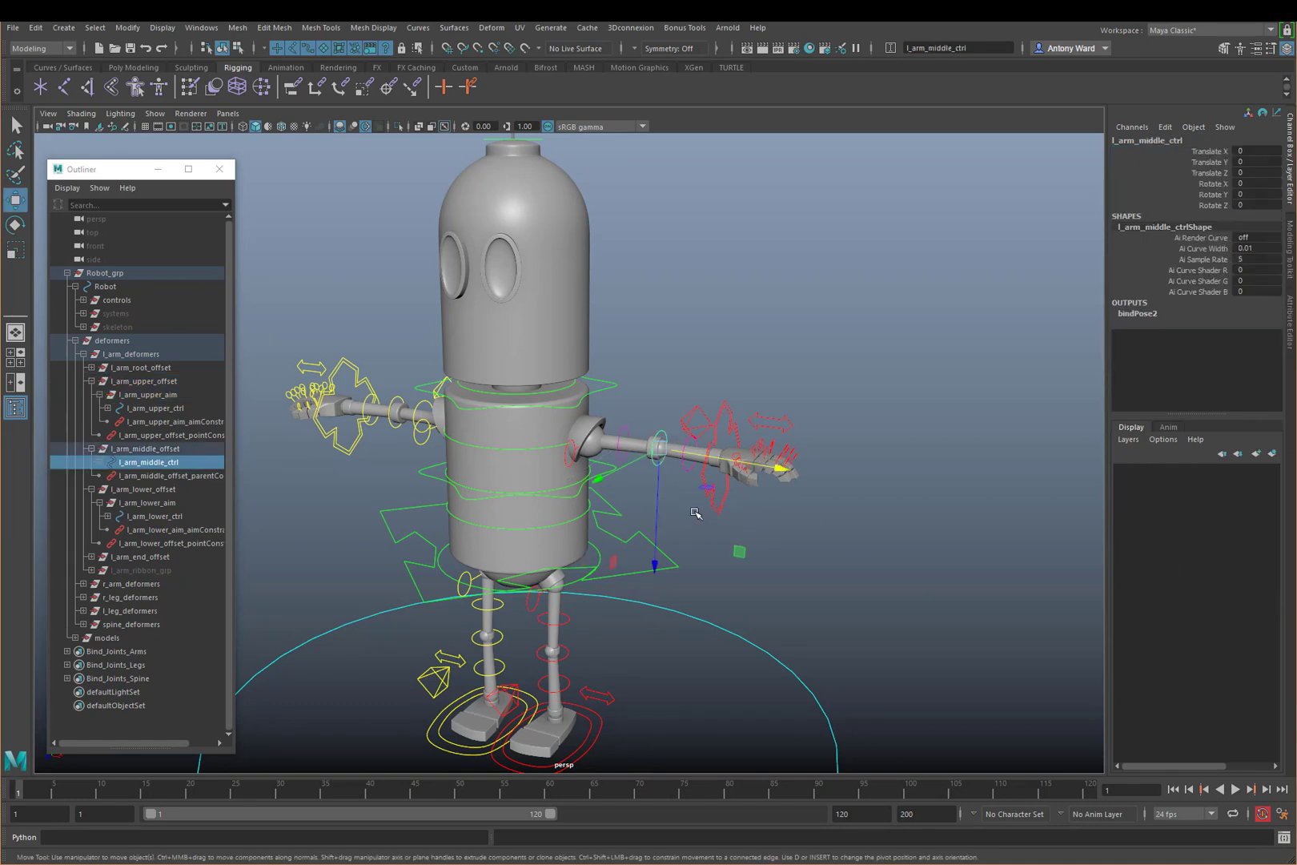
drag(659, 449, 656, 447)
key(Up)
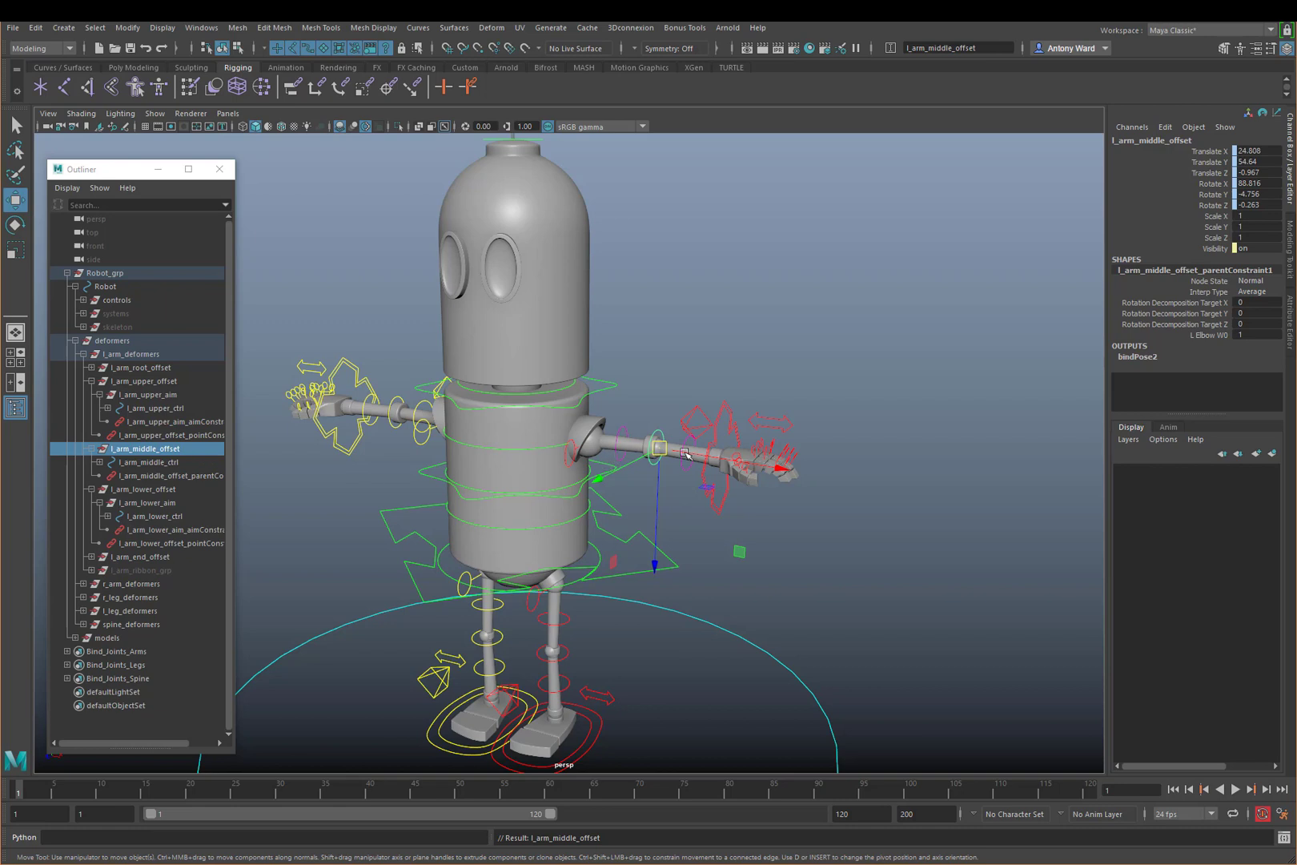
drag(658, 448, 665, 376)
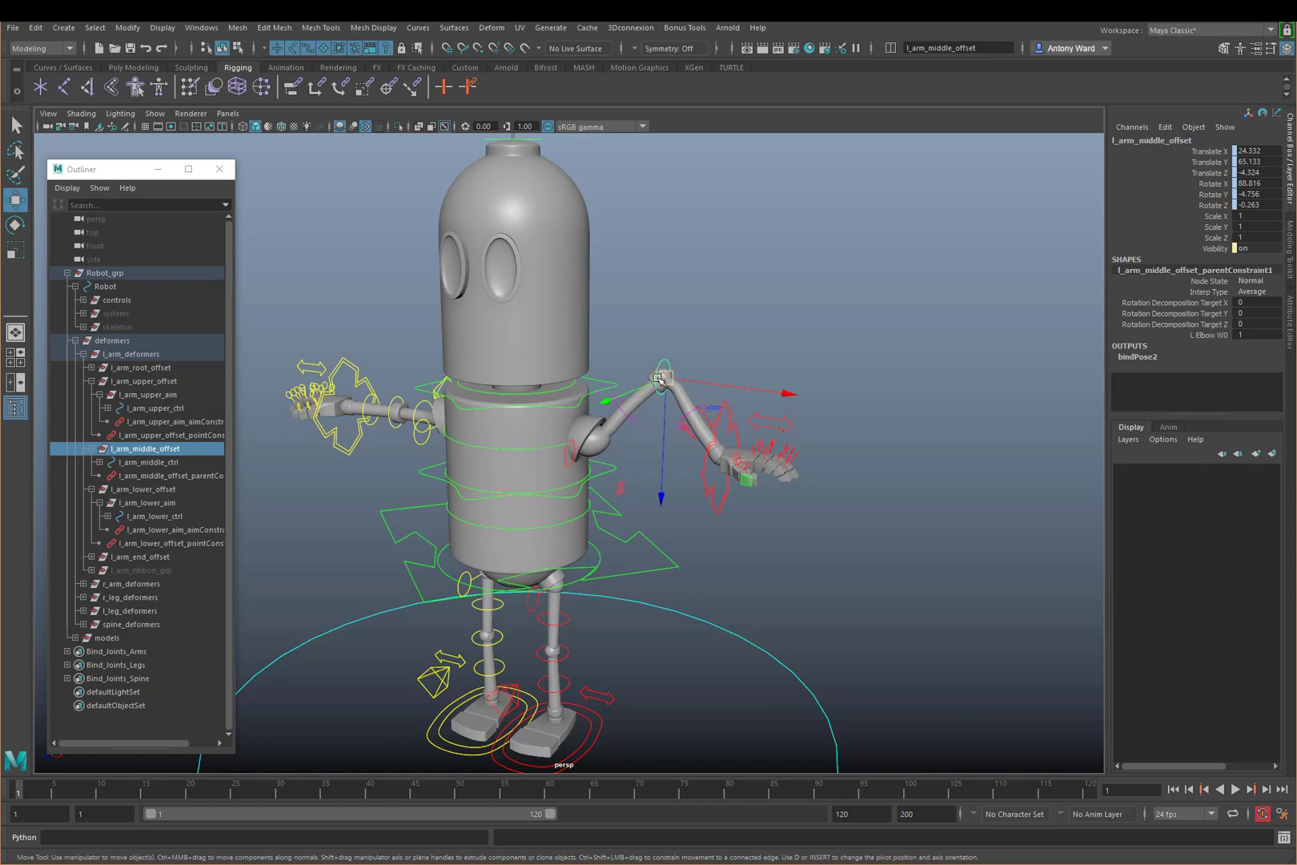
key(ctrl+z)
Lock and hide the translate, rotate and scale channels of l_arm_middle_offset and clear the selection
click(1215, 152)
drag(1209, 198, 1210, 239)
right_click(1211, 238)
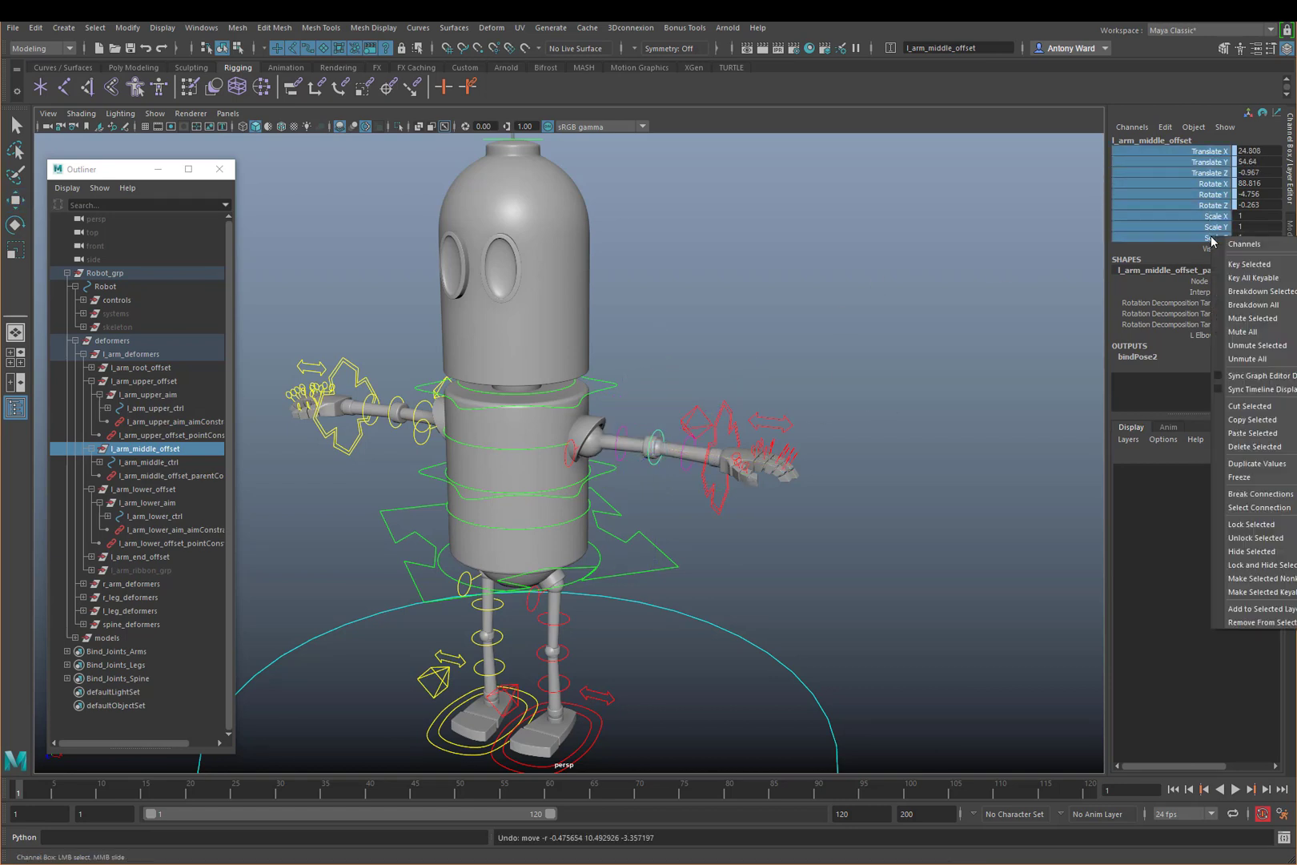
click(1253, 566)
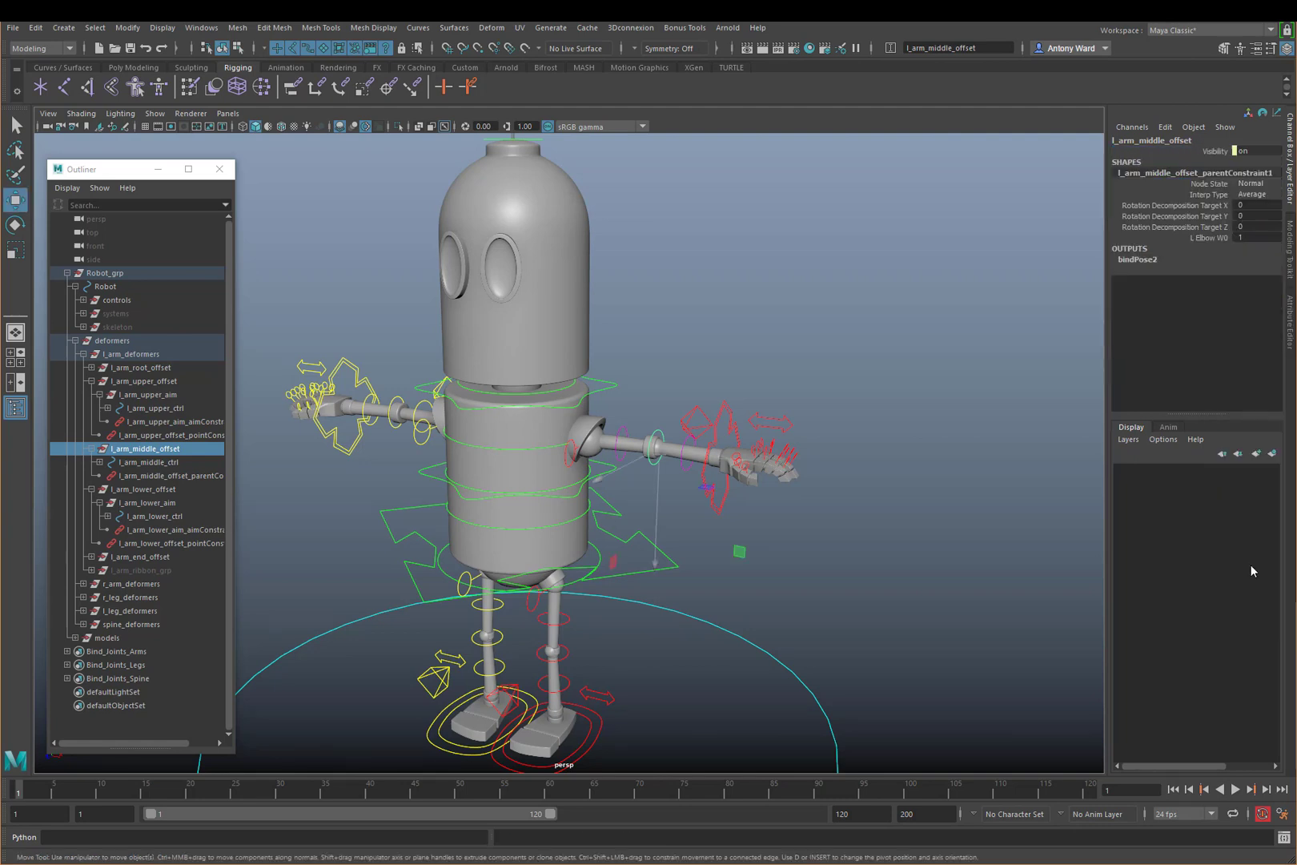
click(822, 570)
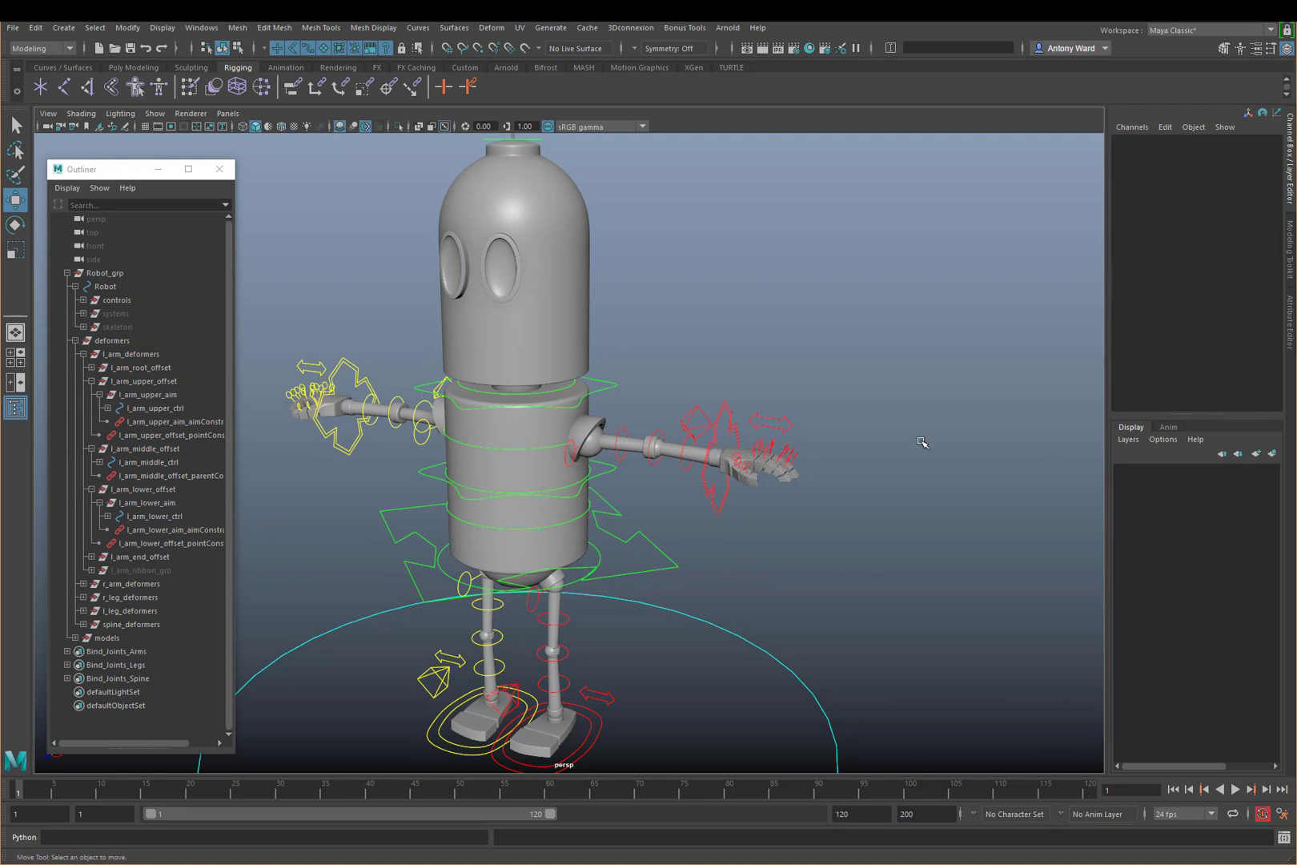
Examine the whole robot and its controls from several angles and distances
alt+right_drag(793, 392, 614, 359)
alt+middle_drag(637, 351, 674, 354)
alt+right_drag(674, 354, 709, 365)
alt+drag(709, 365, 712, 351)
alt+right_drag(669, 359, 617, 360)
alt+middle_drag(672, 353, 672, 370)
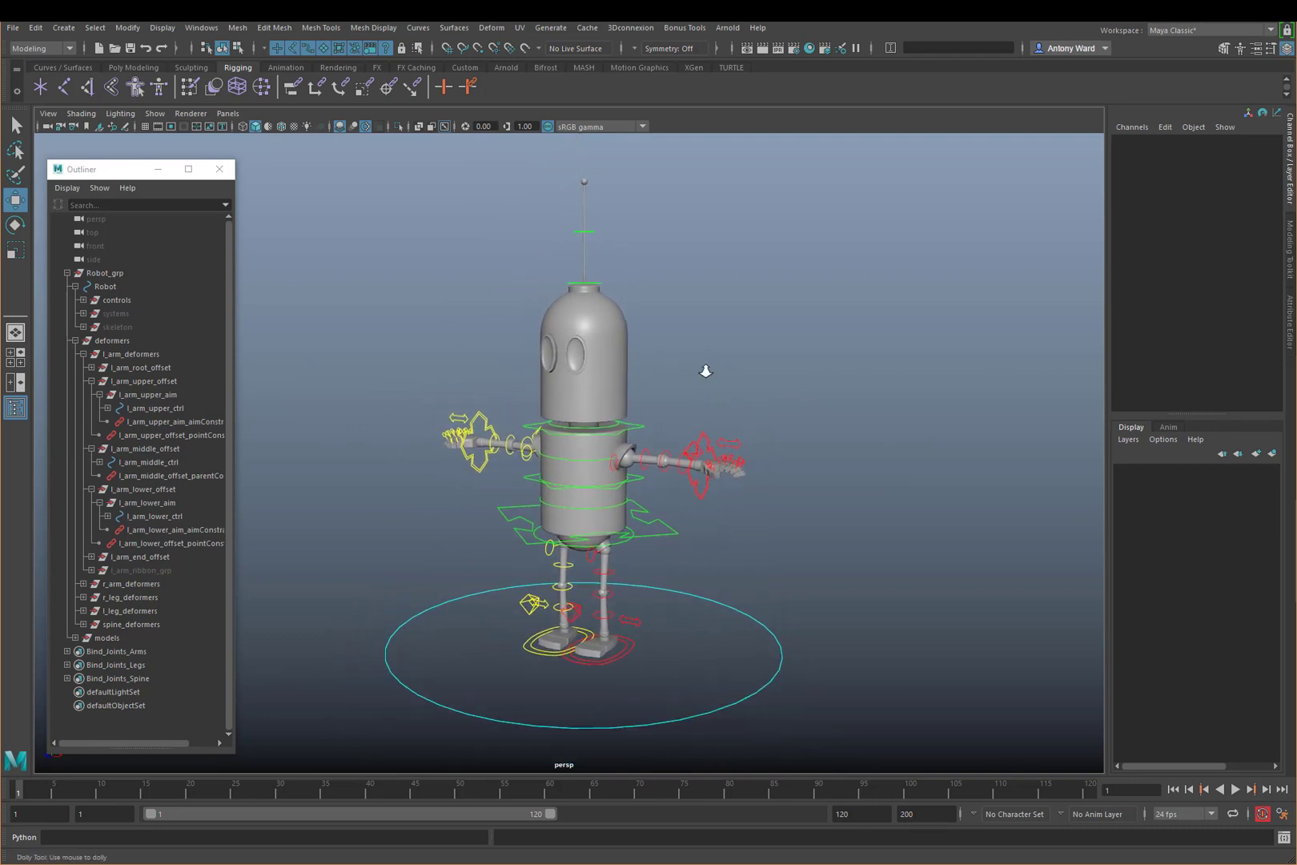
alt+right_drag(703, 370, 719, 370)
alt+middle_drag(703, 370, 704, 361)
alt+right_drag(704, 361, 706, 362)
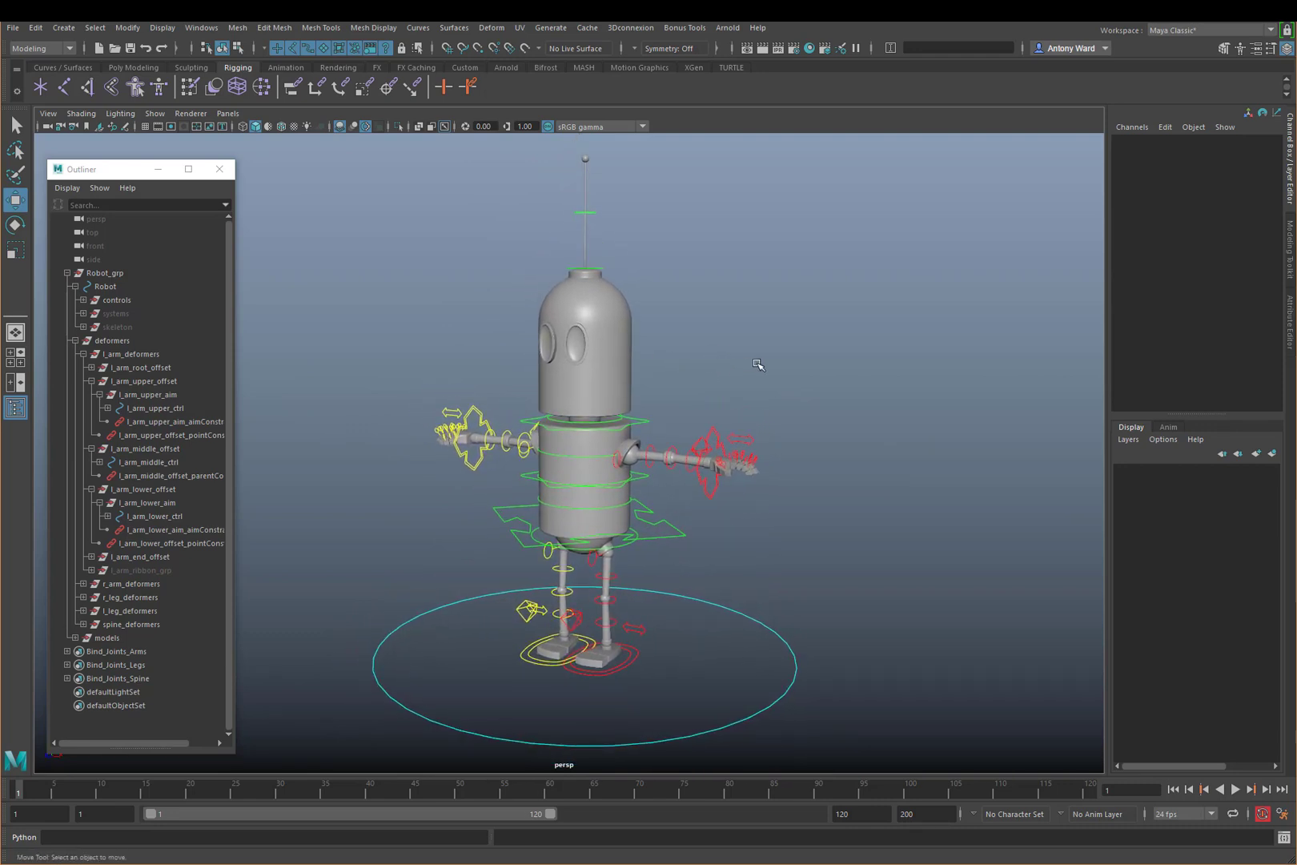
alt+drag(757, 364, 723, 372)
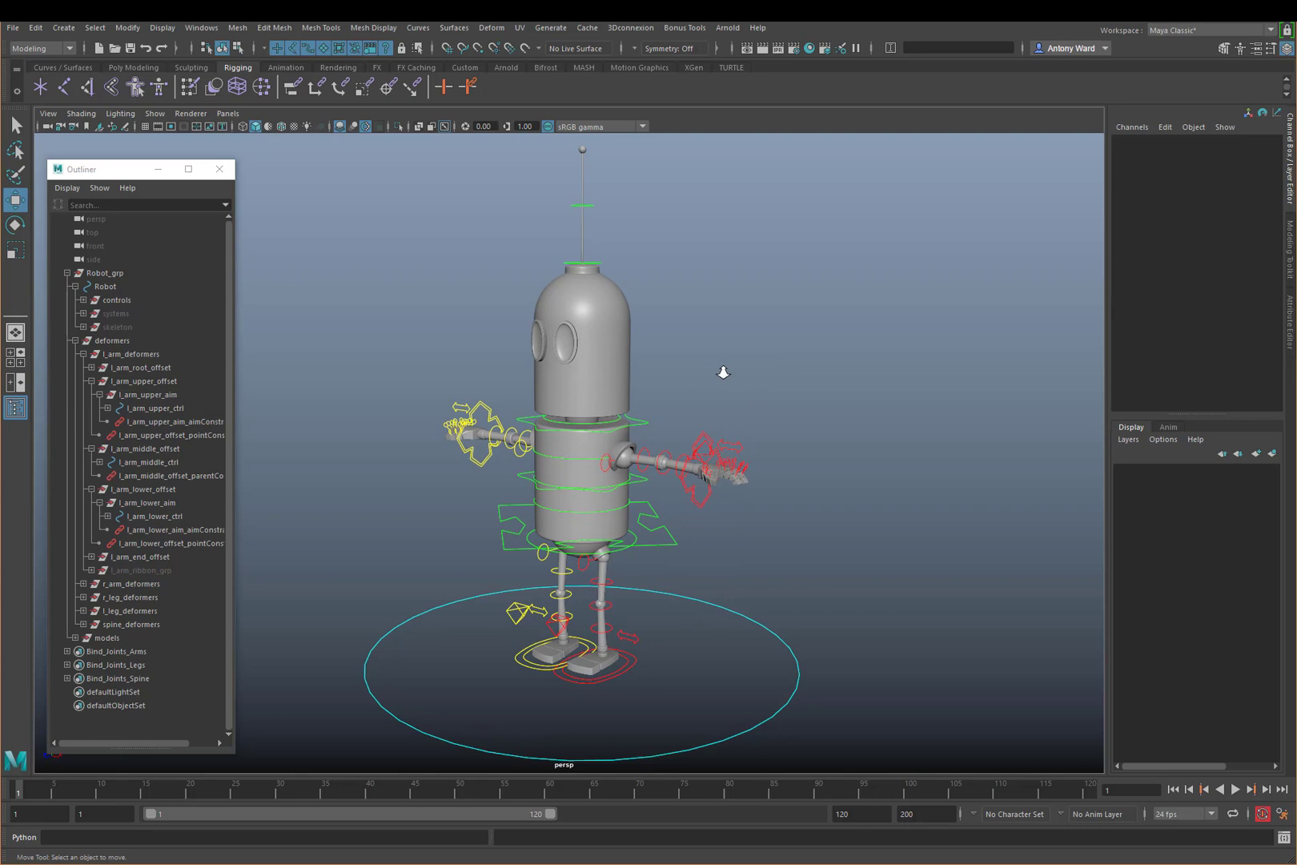